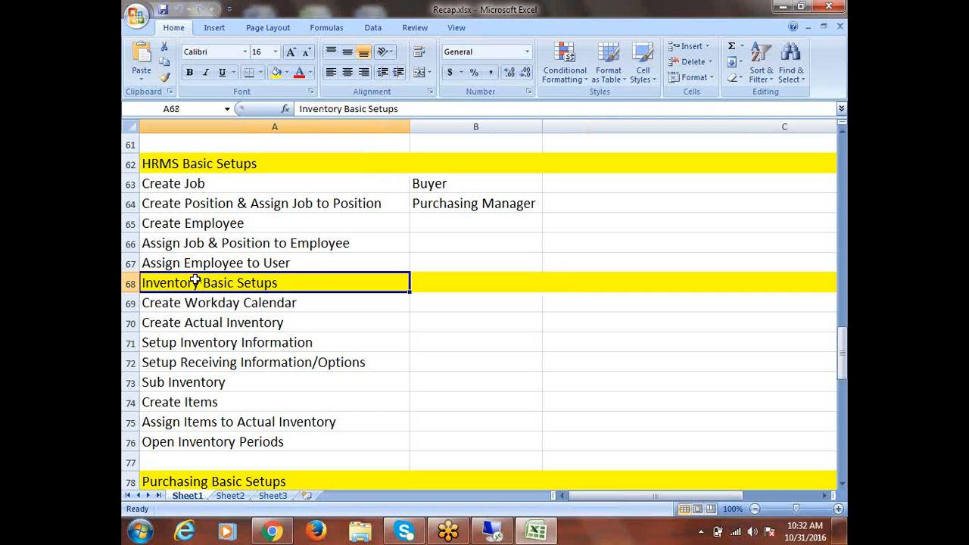
# Review the HRMS, Inventory and Purchasing headings in the Recap checklist, then switch to the remote desktop
pyautogui.click(192, 485)
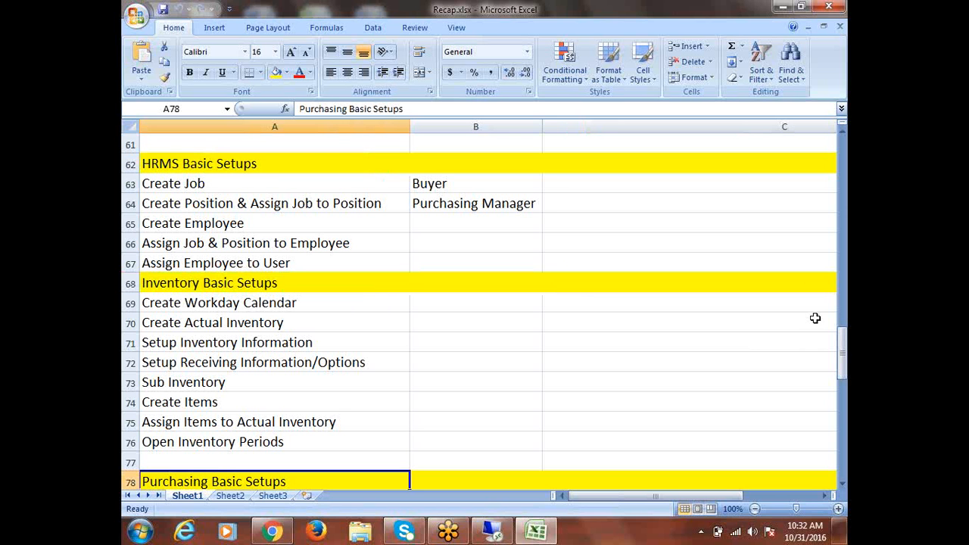
pyautogui.moveTo(843, 337)
pyautogui.mouseDown()
pyautogui.moveTo(842, 434)
pyautogui.moveTo(831, 308)
pyautogui.moveTo(833, 339)
pyautogui.mouseUp()
pyautogui.click(217, 185)
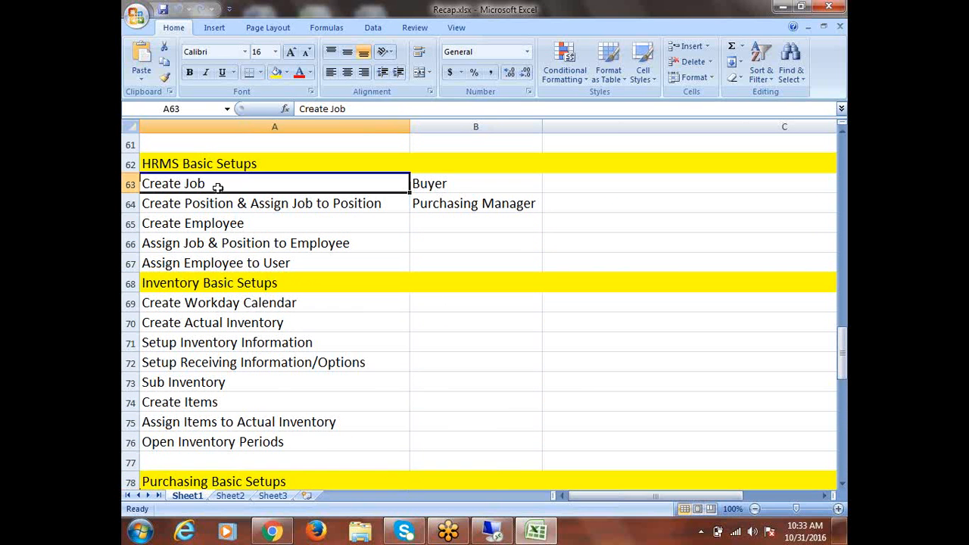
pyautogui.click(491, 533)
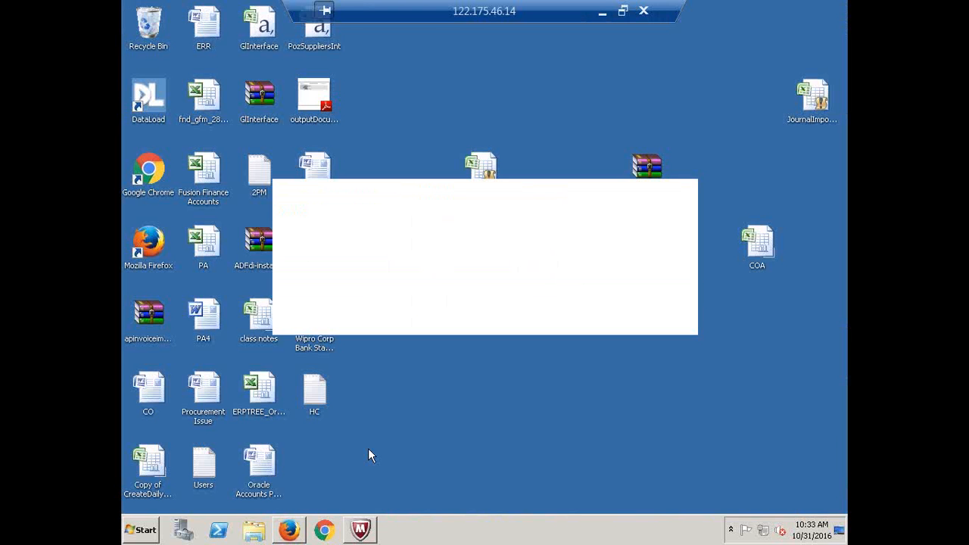
# Log into Oracle E-Business Suite with the user's credentials and expand Human Resources Super User > People
pyautogui.click(288, 529)
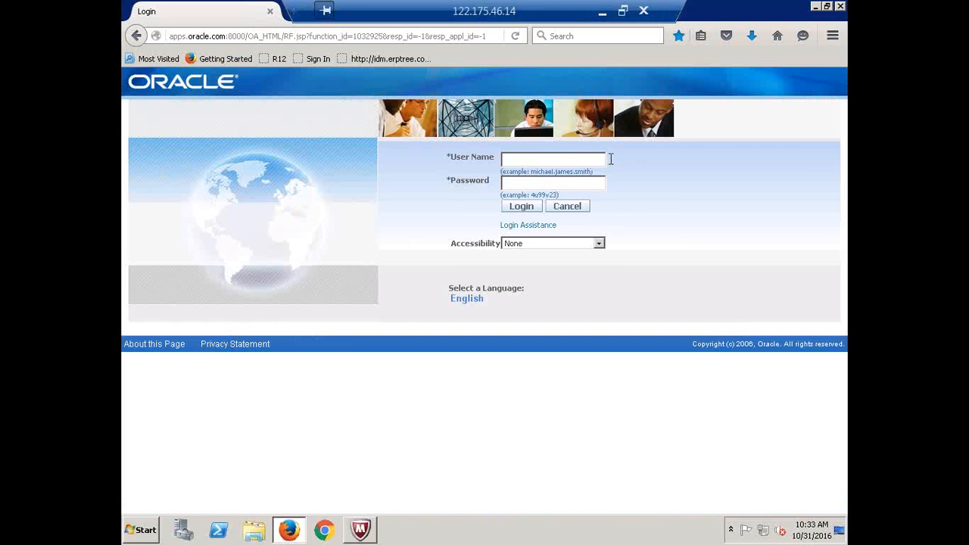
pyautogui.write('CALFRE')
pyautogui.press('Tab')
pyautogui.write('•••••••')
pyautogui.press('Tab')
pyautogui.press('Return')
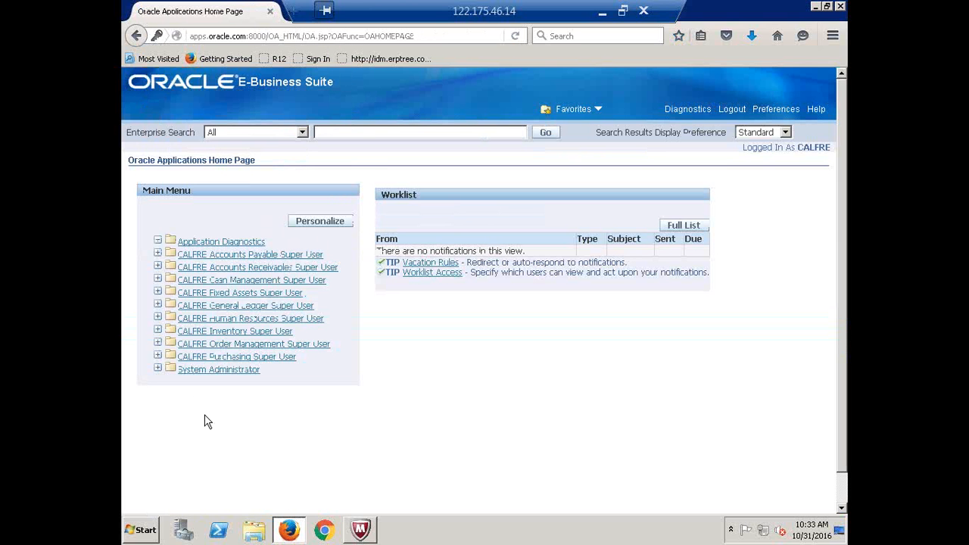
pyautogui.click(220, 321)
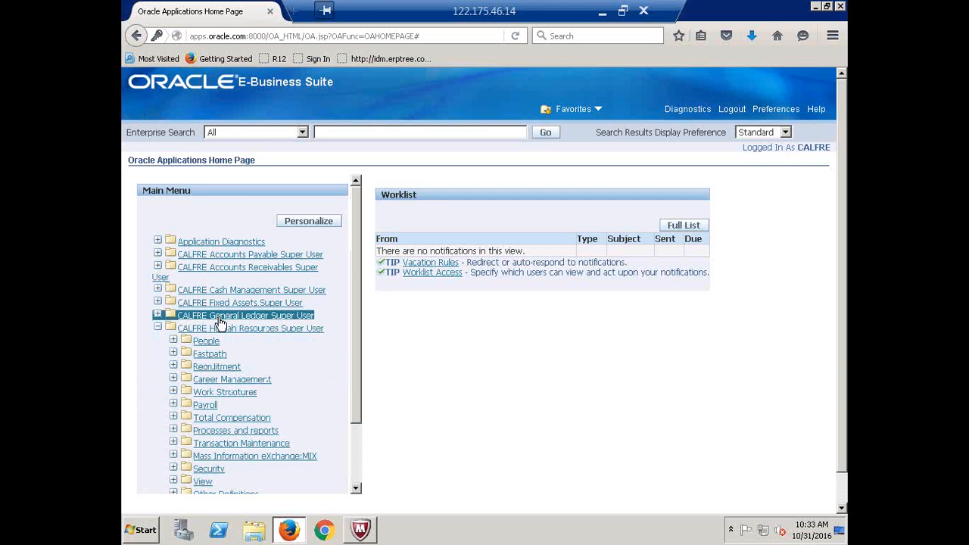
pyautogui.click(199, 347)
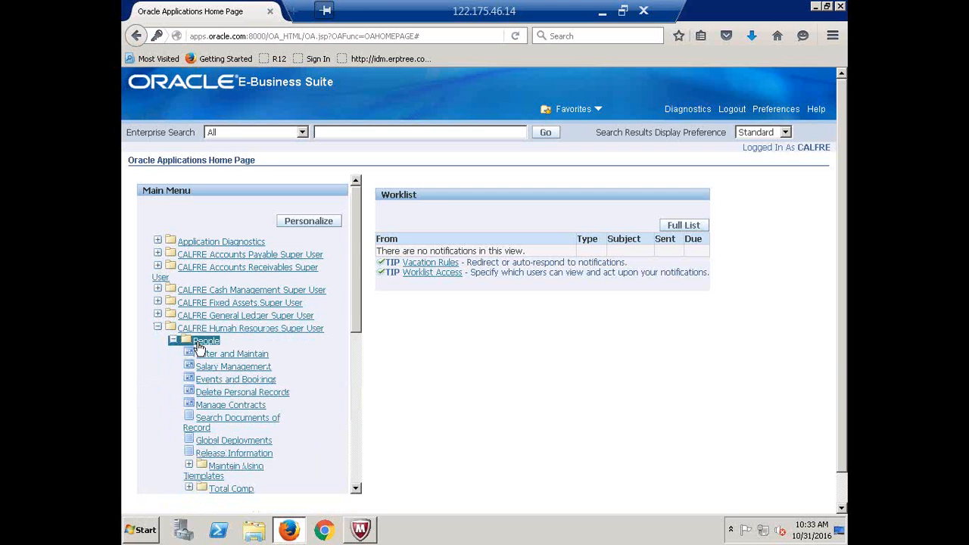
# Open Enter and Maintain, dismiss the Find Person window, and close the People form
pyautogui.click(206, 353)
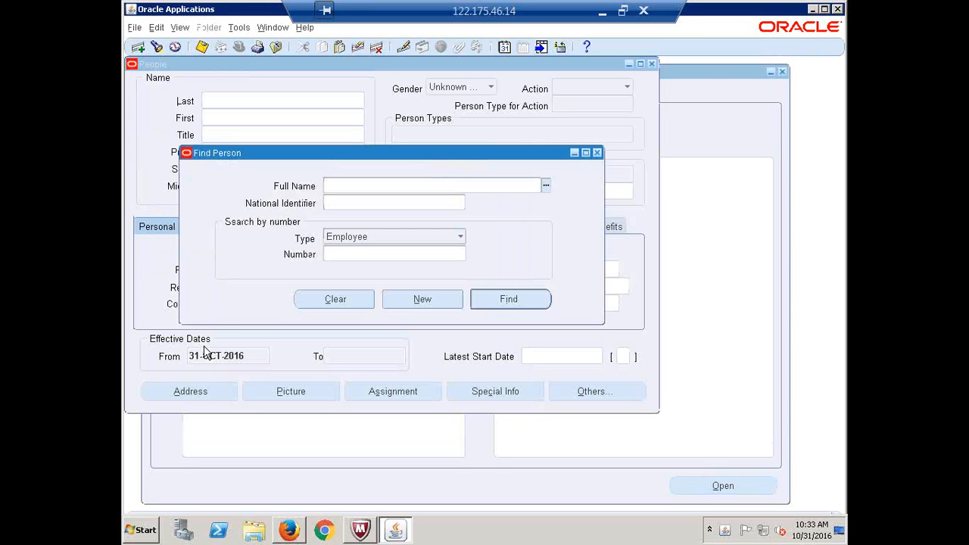
pyautogui.click(598, 153)
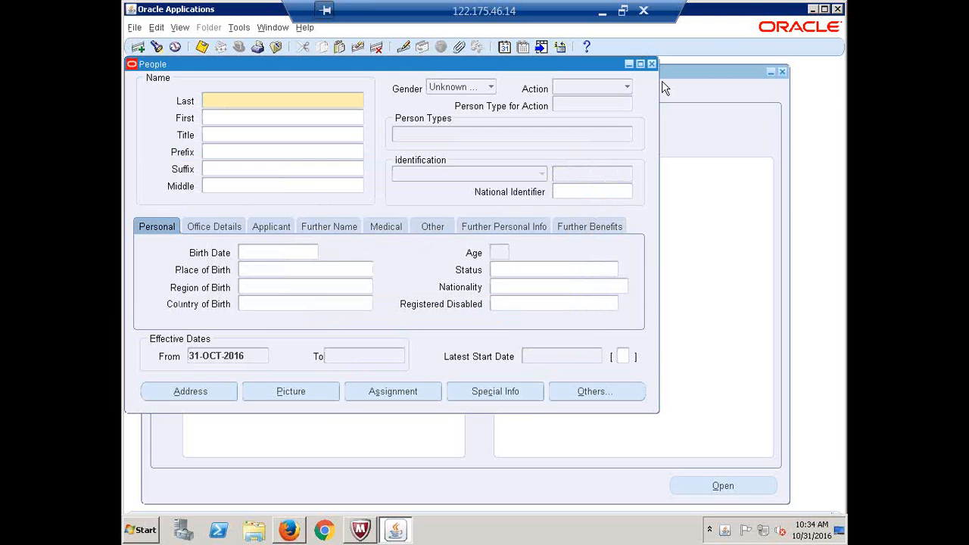
pyautogui.click(653, 64)
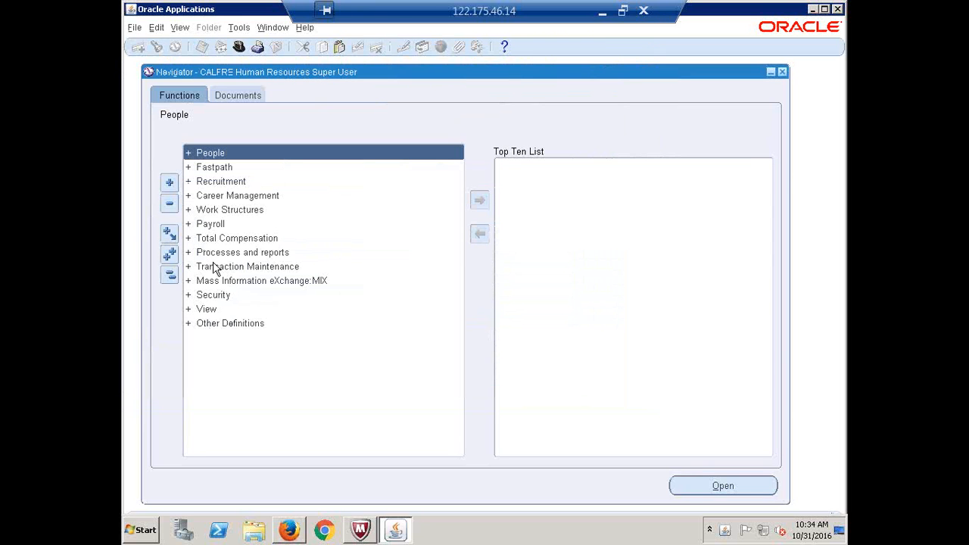
# Switch the responsibility to CALFRE Inventory Super User
pyautogui.click(239, 46)
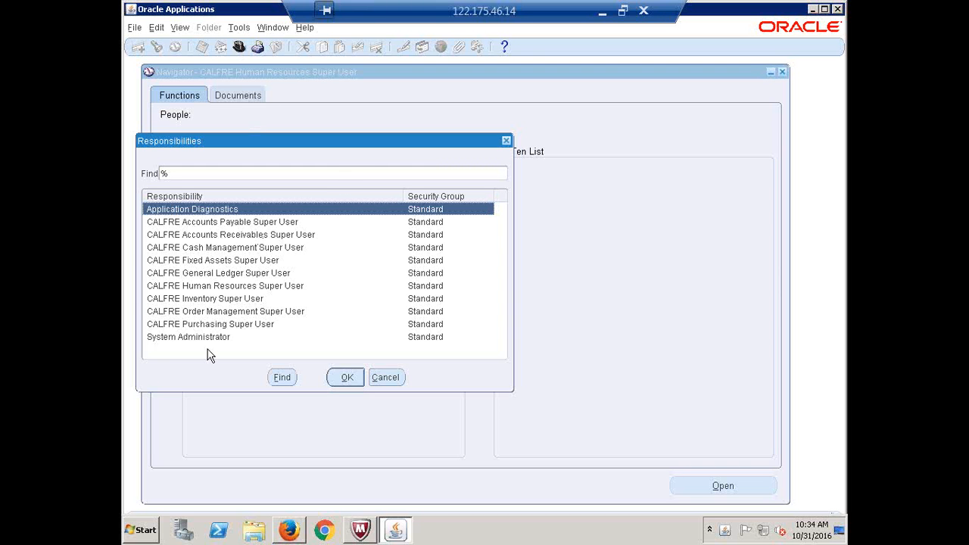
pyautogui.click(210, 300)
pyautogui.press('Return')
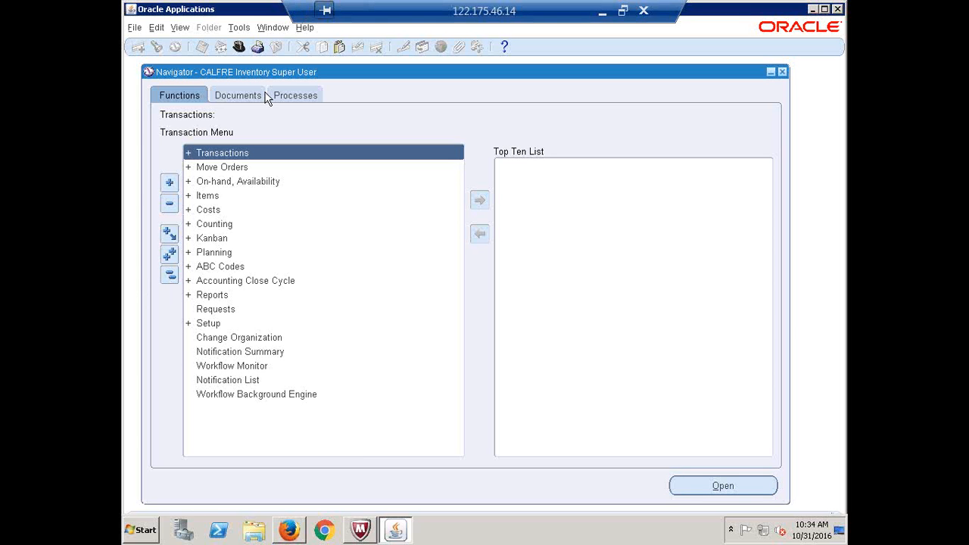
# Navigate Setup > Flexfields > Key > Segments to open the Key Flexfield Segments form
pyautogui.click(209, 326)
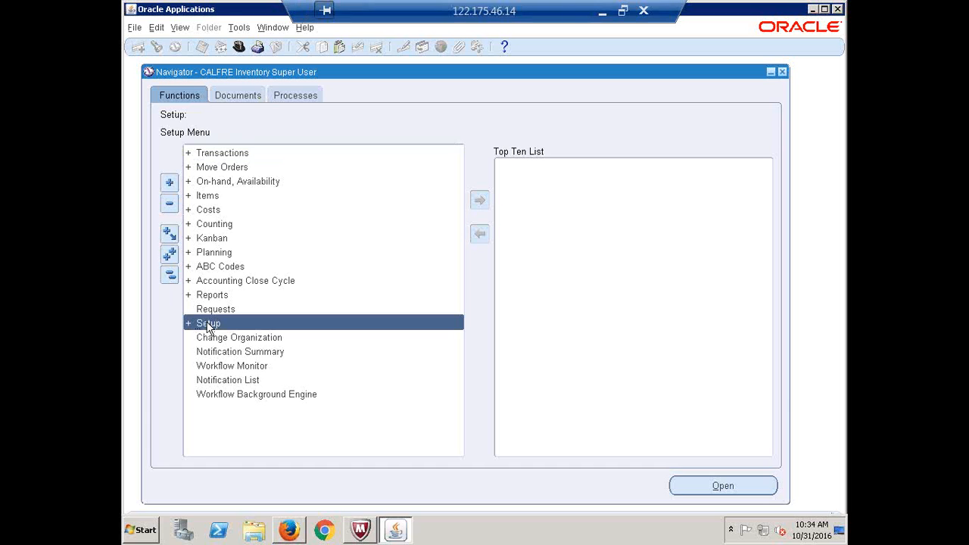
pyautogui.doubleClick(207, 326)
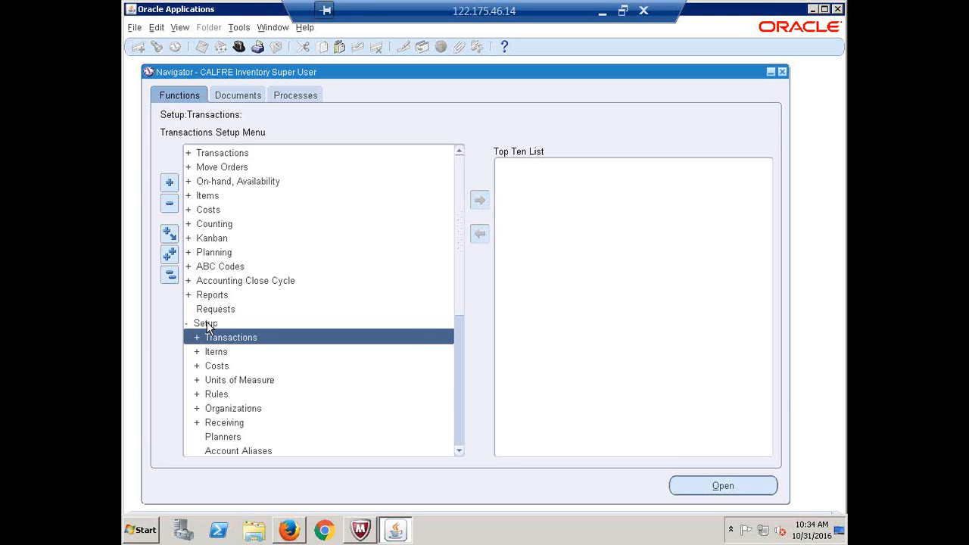
pyautogui.press('Down')
pyautogui.press('Down')
pyautogui.press('Down')
pyautogui.press('Down')
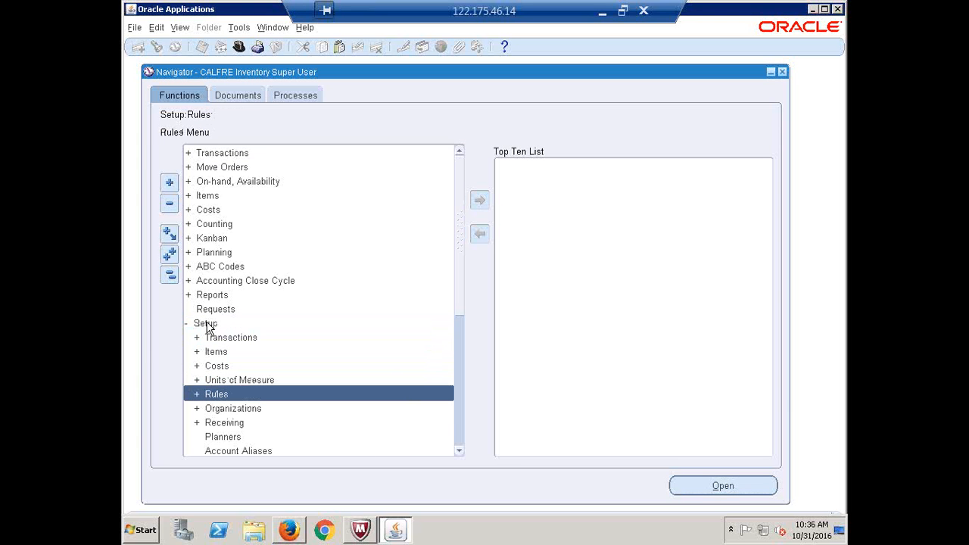
pyautogui.press('Down')
pyautogui.press('Down')
pyautogui.press('Down')
pyautogui.press('Down')
pyautogui.press('Down')
pyautogui.press('Down')
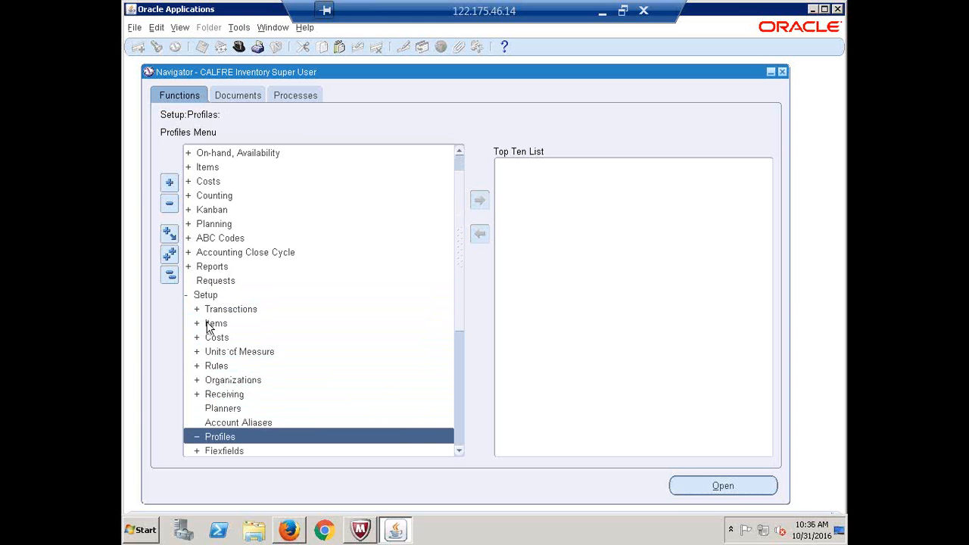
pyautogui.press('Down')
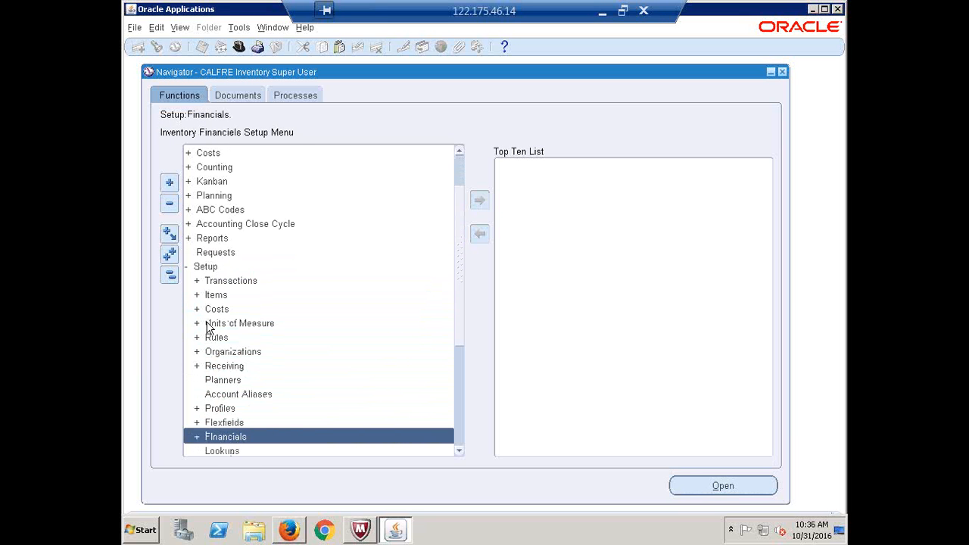
pyautogui.press('Right')
pyautogui.press('Down')
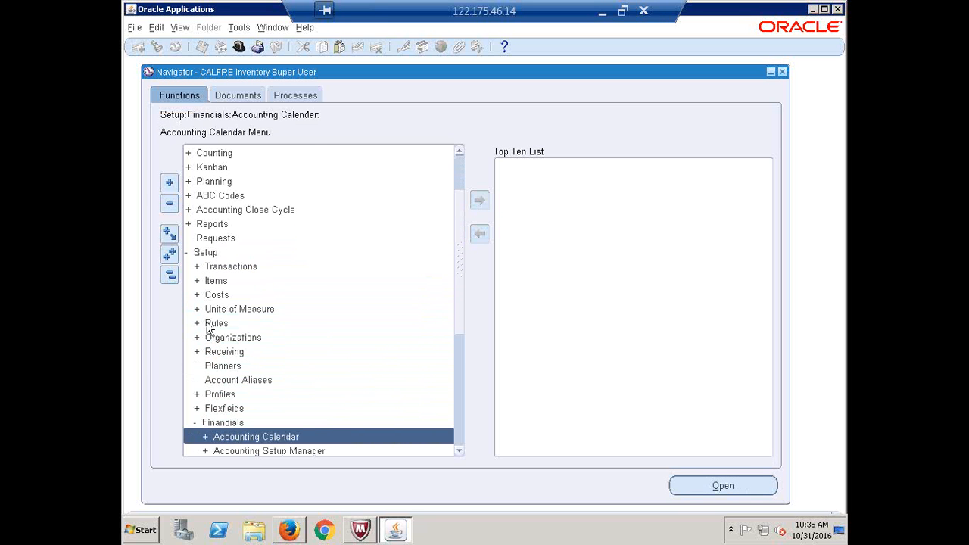
pyautogui.press('Down')
pyautogui.press('Down')
pyautogui.press('Down')
pyautogui.press('Down')
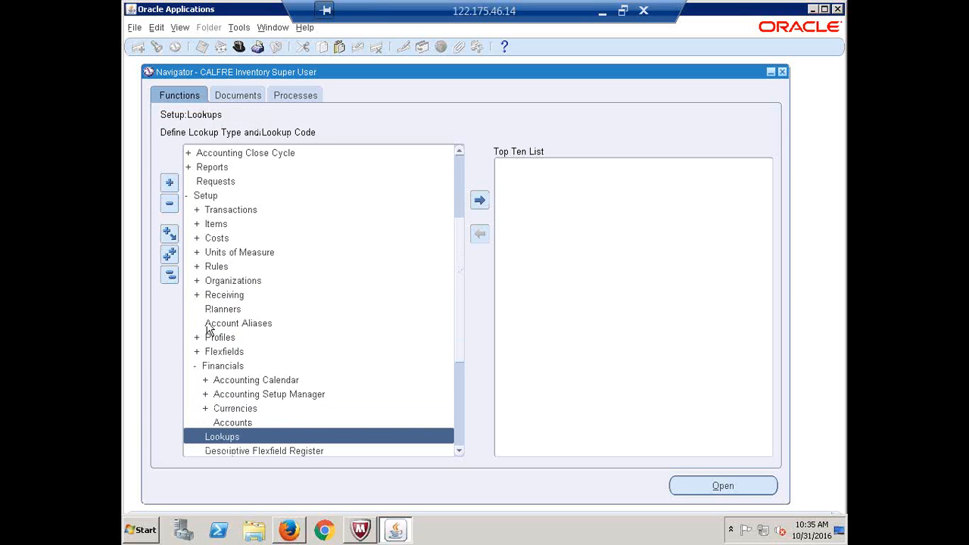
pyautogui.press('Up')
pyautogui.press('Up')
pyautogui.press('Up')
pyautogui.press('Up')
pyautogui.press('Up')
pyautogui.press('Up')
pyautogui.press('Up')
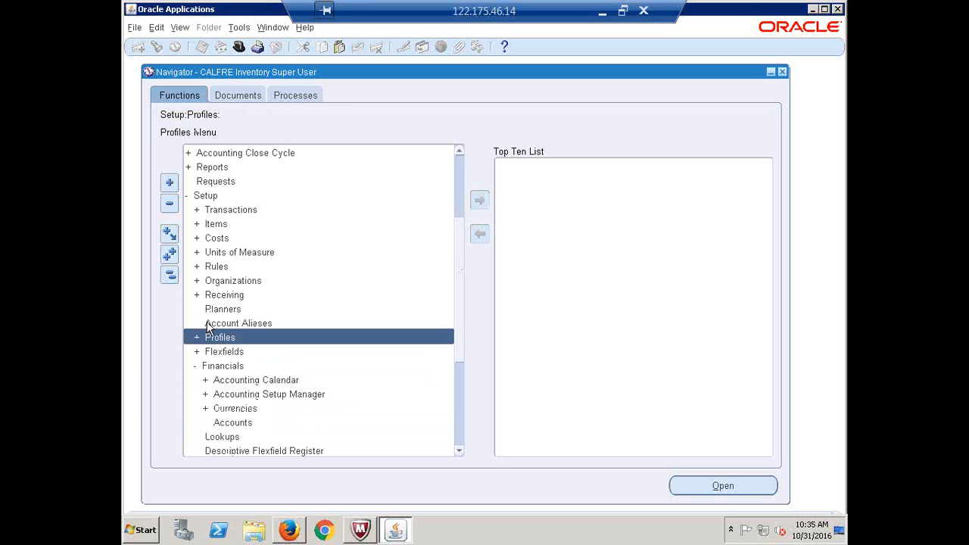
pyautogui.press('Down')
pyautogui.press('Return')
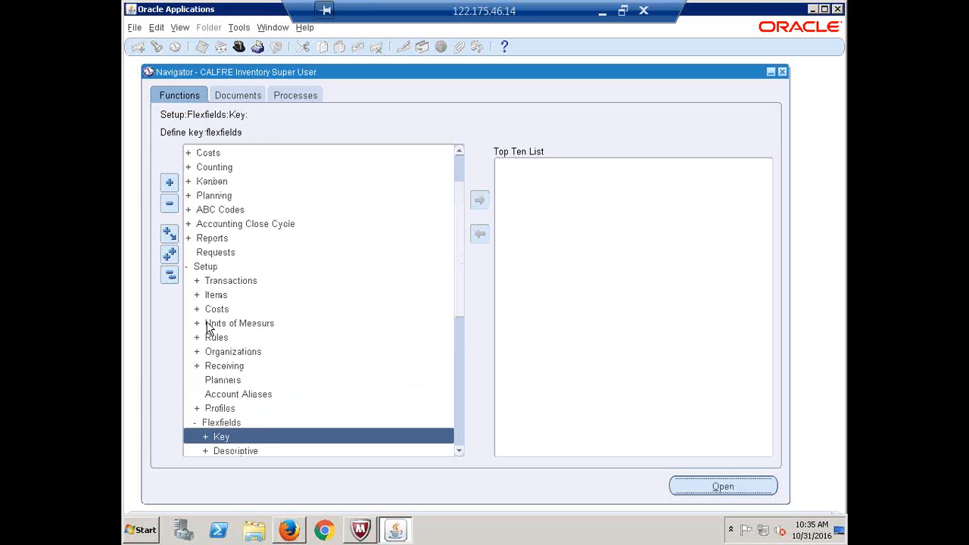
pyautogui.press('Return')
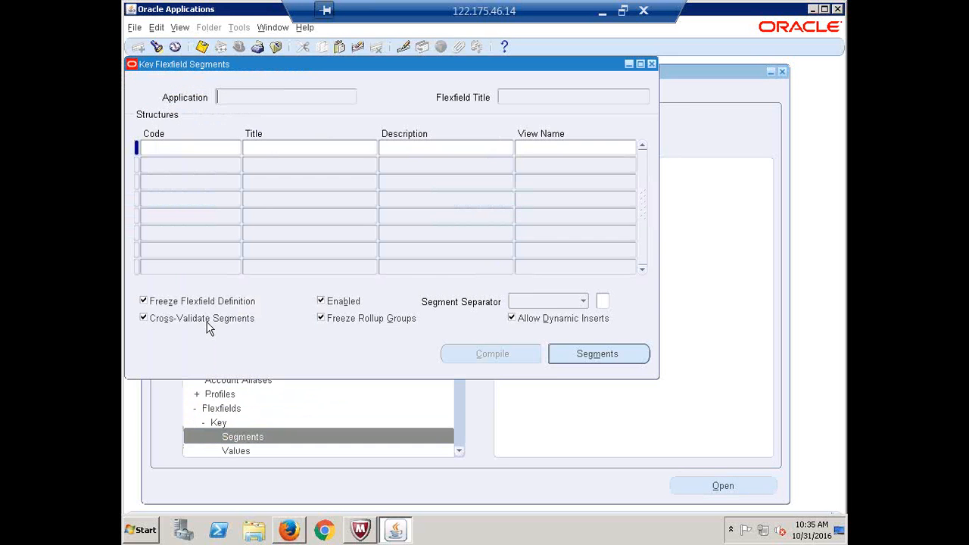
# Find the Human Resources Job Flexfield to list its structures, starting with AU_JOB_FLEXFIELD
pyautogui.click(156, 48)
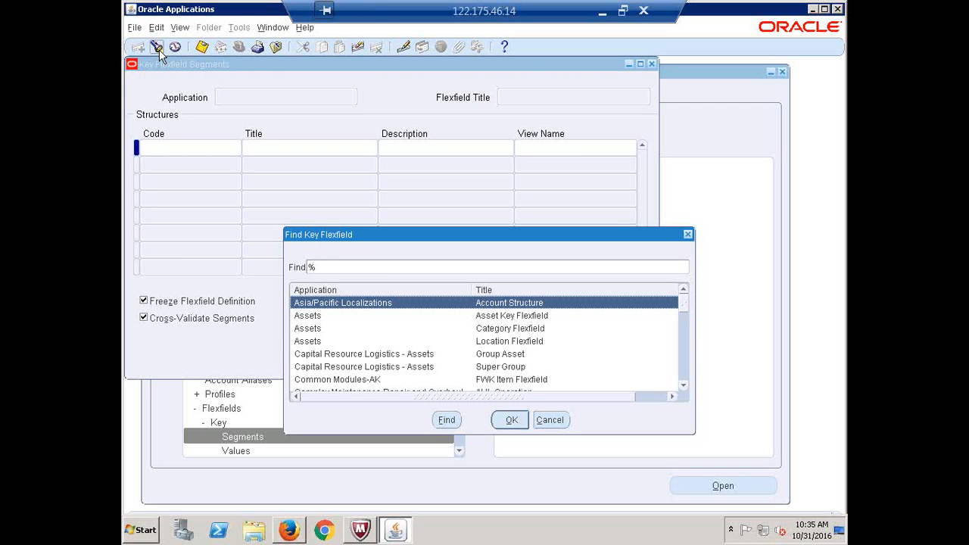
pyautogui.write('human Resources')
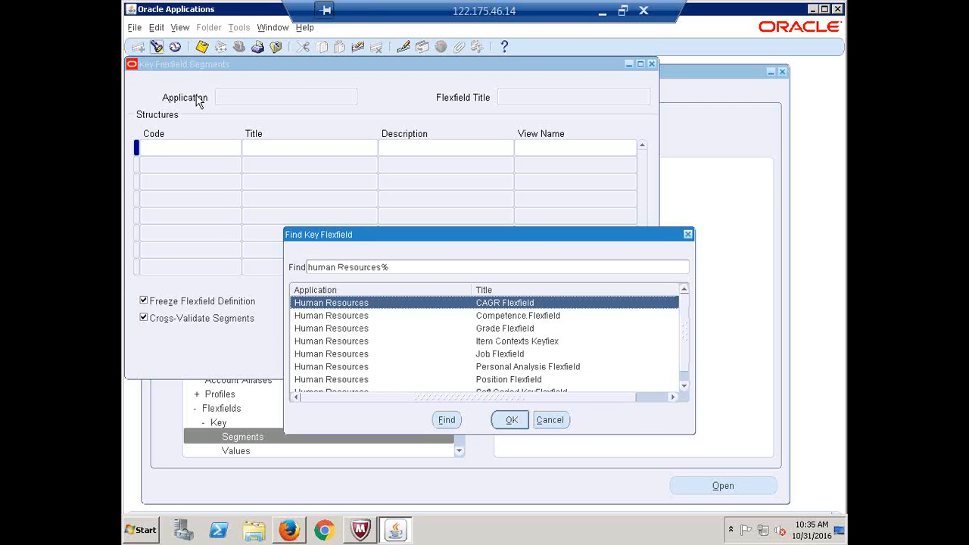
pyautogui.click(491, 356)
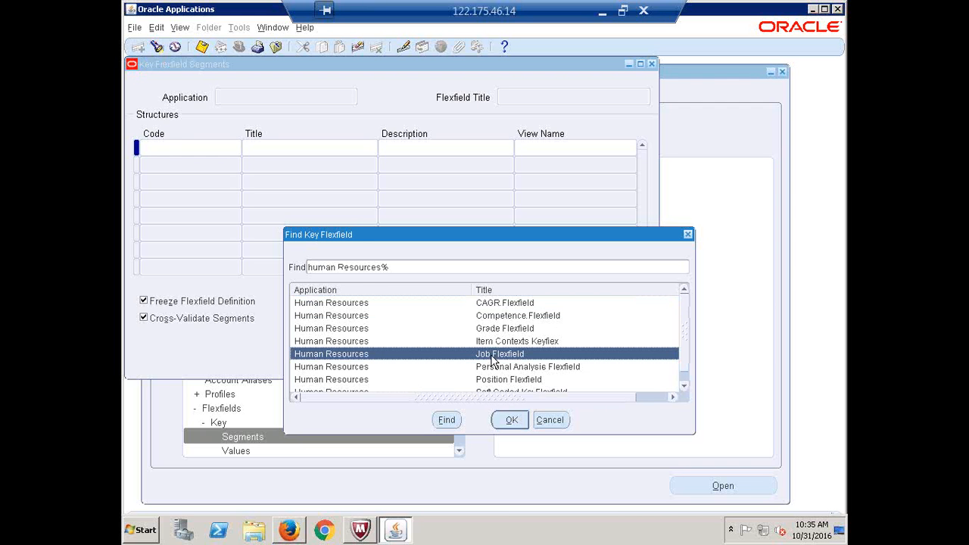
pyautogui.click(521, 428)
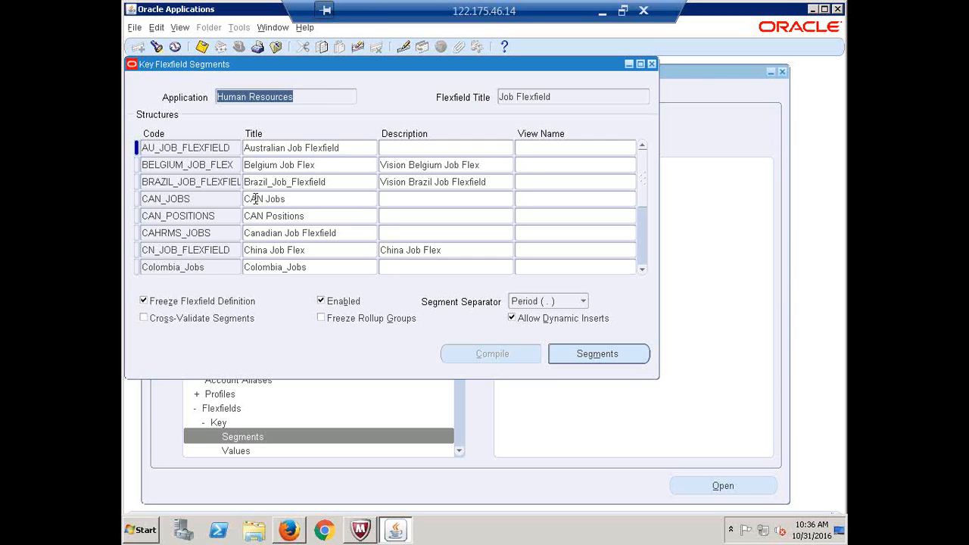
# Select the JOB_FLEXFIELD structure and open its Segments summary
pyautogui.click(203, 184)
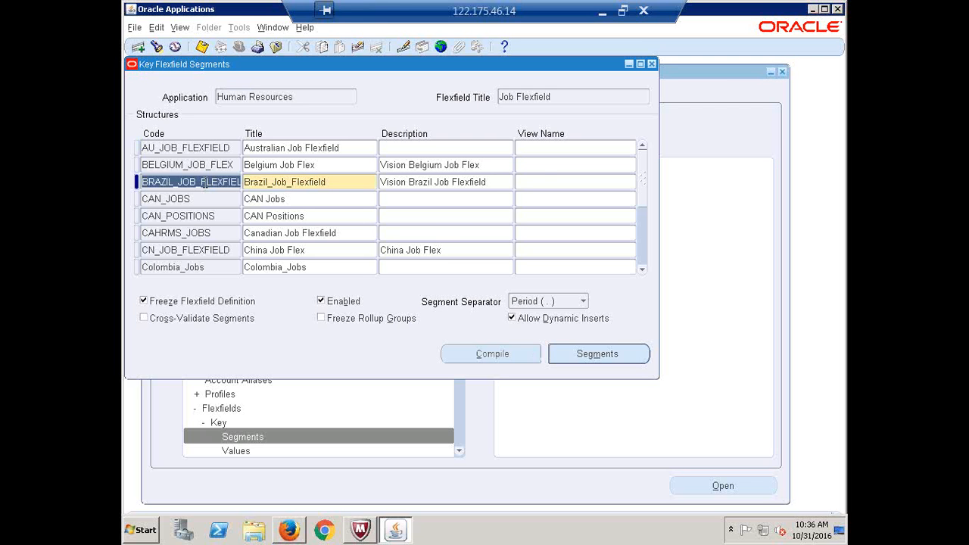
pyautogui.press('Down')
pyautogui.press('Down')
pyautogui.press('Down')
pyautogui.press('Down')
pyautogui.press('Down')
pyautogui.press('Down')
pyautogui.press('Down')
pyautogui.press('Down')
pyautogui.press('Down')
pyautogui.press('Down')
pyautogui.press('Down')
pyautogui.press('Down')
pyautogui.press('Down')
pyautogui.press('Down')
pyautogui.press('Down')
pyautogui.press('Down')
pyautogui.press('Down')
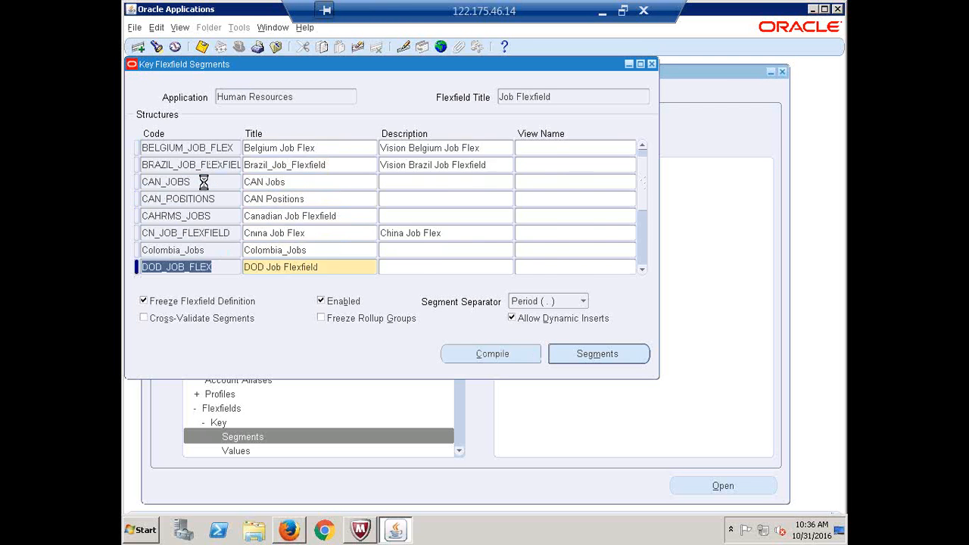
pyautogui.press('Down')
pyautogui.press('Down')
pyautogui.press('Down')
pyautogui.press('Down')
pyautogui.press('Down')
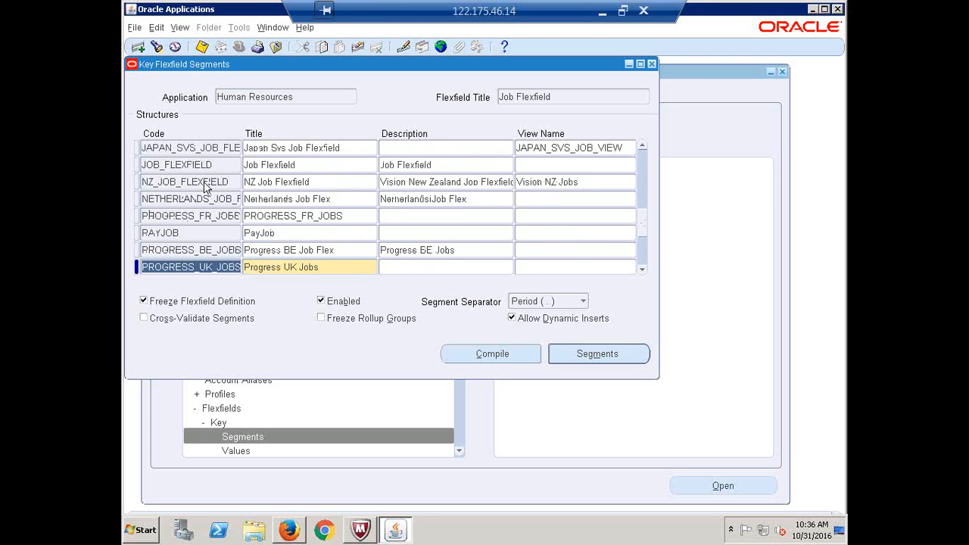
pyautogui.click(179, 161)
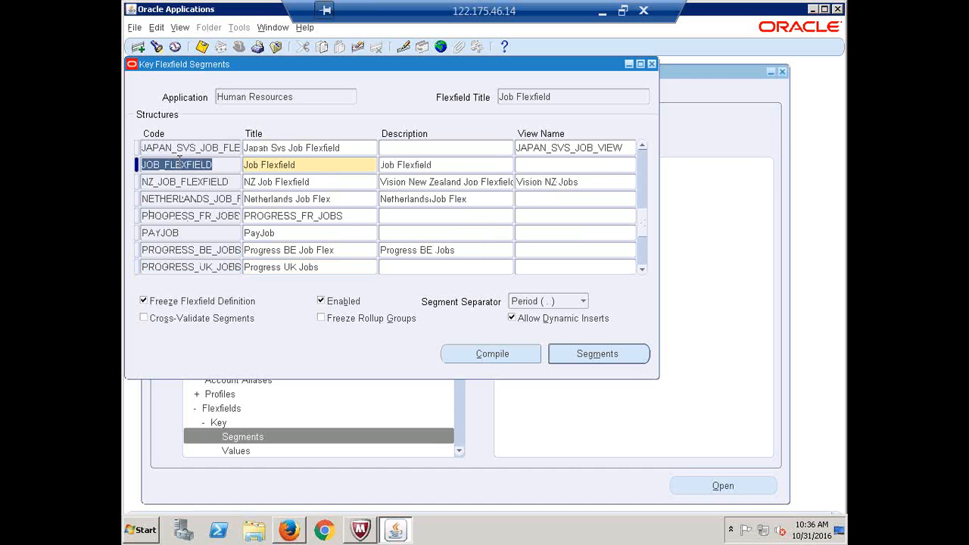
pyautogui.click(311, 167)
pyautogui.moveTo(312, 166); pyautogui.dragTo(243, 165)
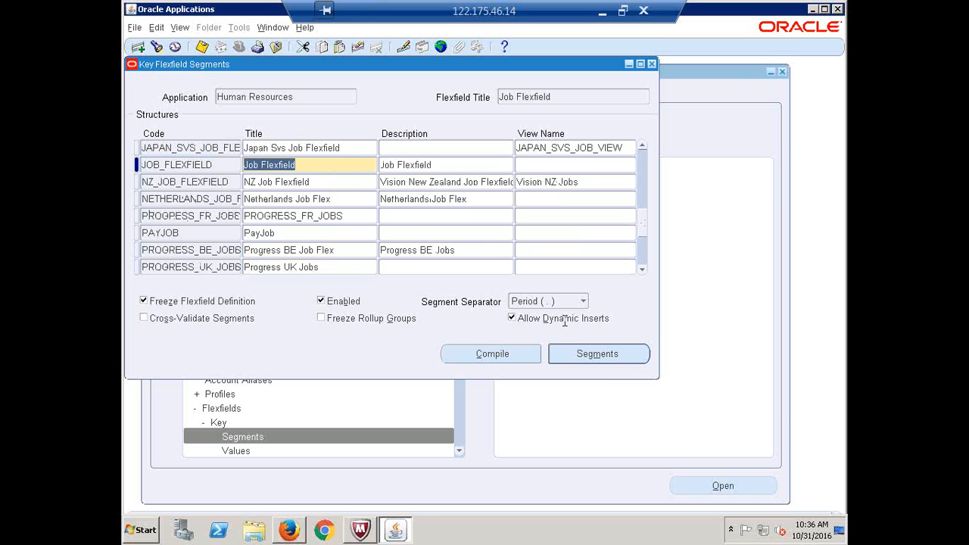
pyautogui.click(595, 358)
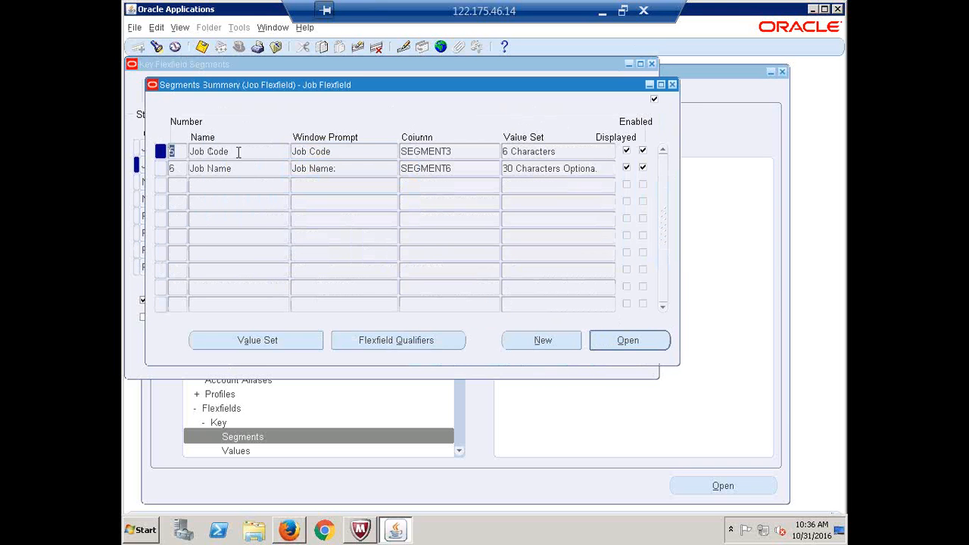
# Review the Job Code and Job Name segments of JOB_FLEXFIELD
pyautogui.click(237, 149)
pyautogui.click(240, 168)
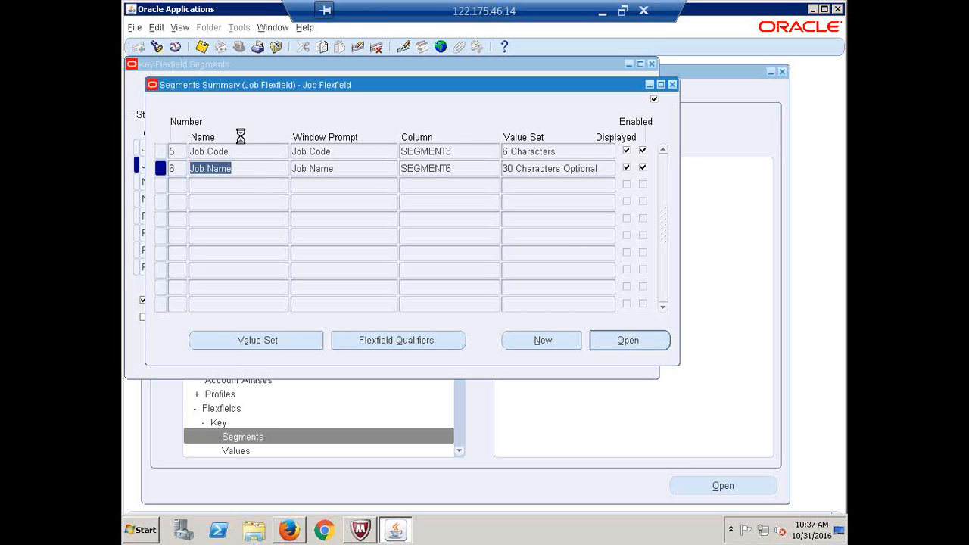
pyautogui.click(239, 152)
pyautogui.click(238, 168)
# Close the Segments Summary and Key Flexfield Segments forms
pyautogui.click(671, 85)
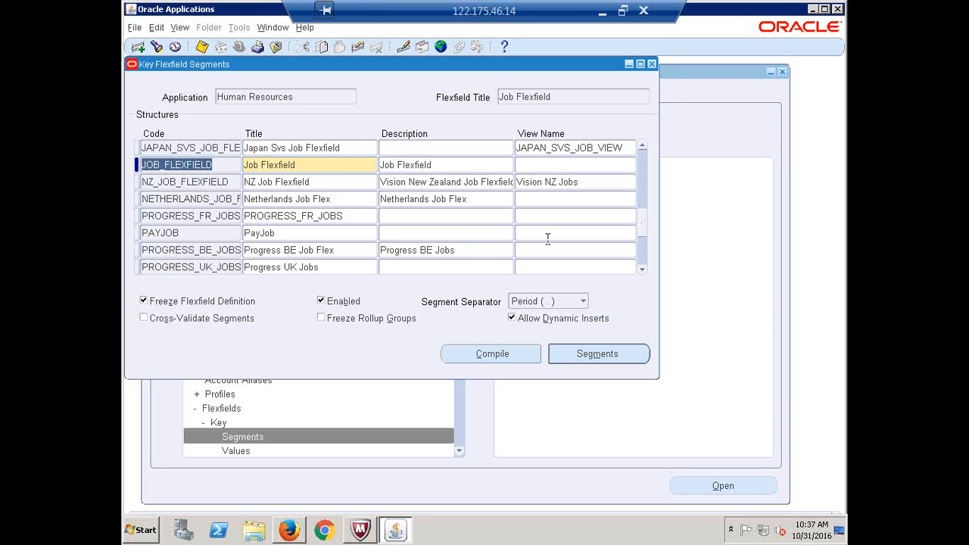
pyautogui.click(595, 355)
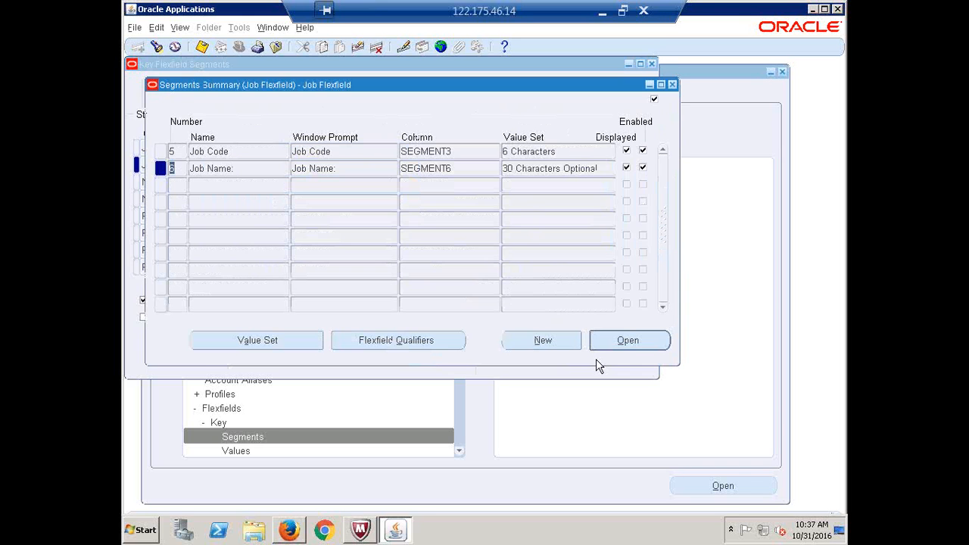
pyautogui.click(672, 85)
pyautogui.click(651, 64)
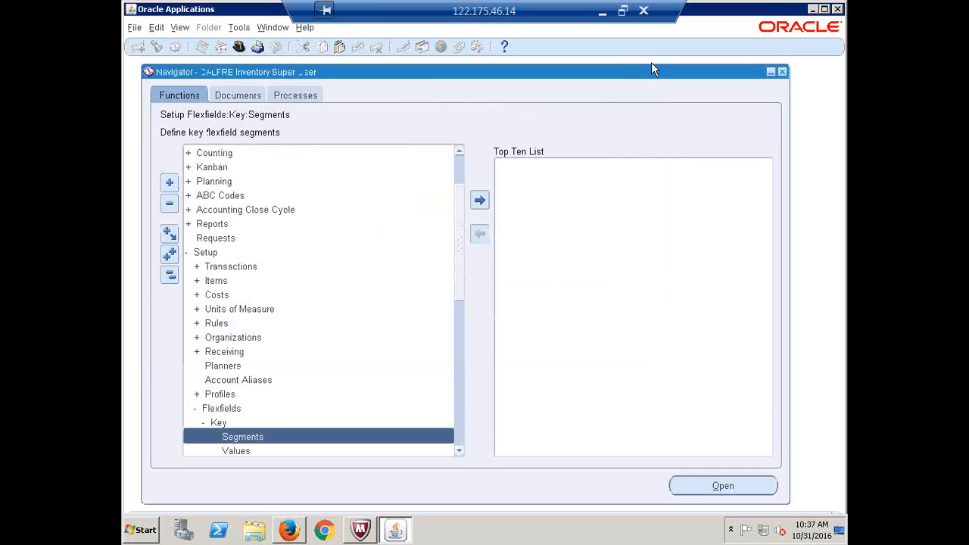
# Collapse the function tree and switch back to CALFRE Human Resources Super User
pyautogui.click(169, 276)
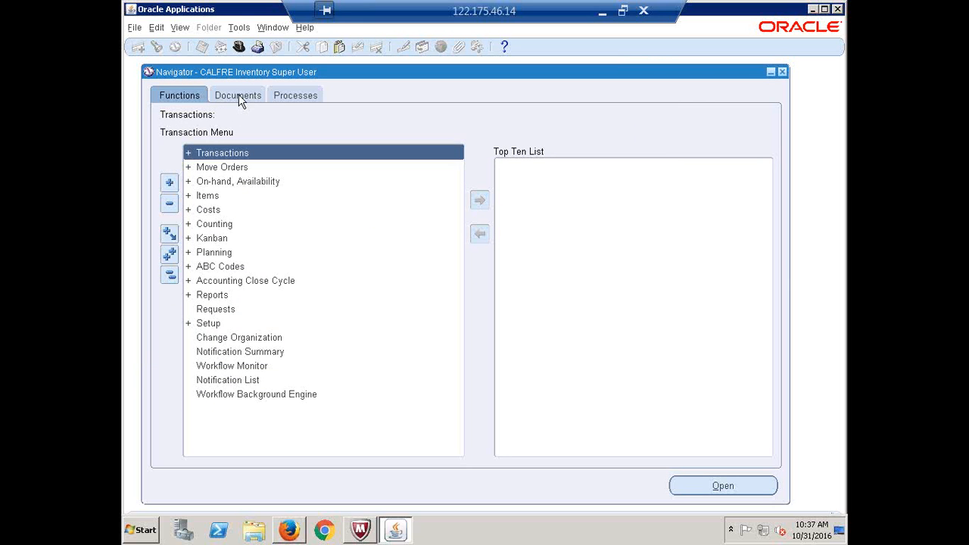
pyautogui.click(239, 47)
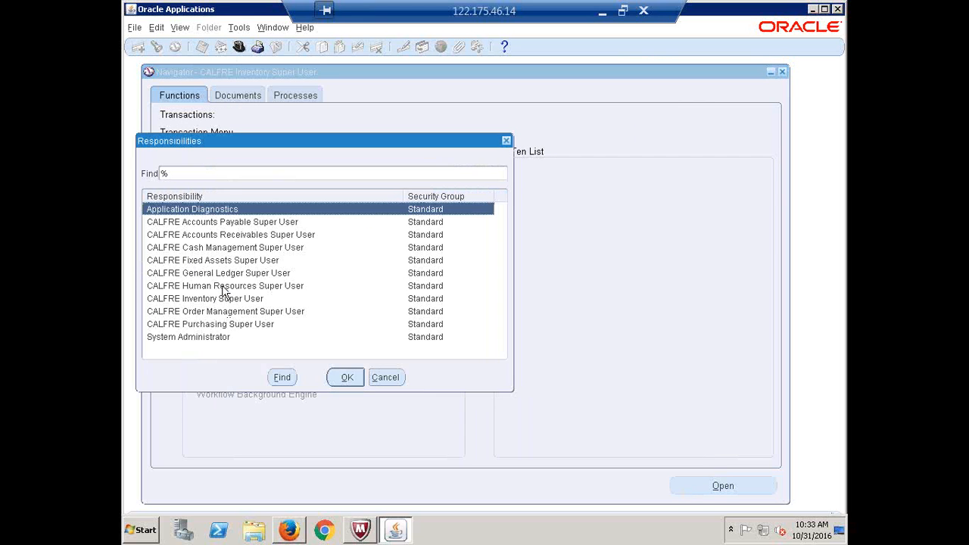
pyautogui.click(223, 287)
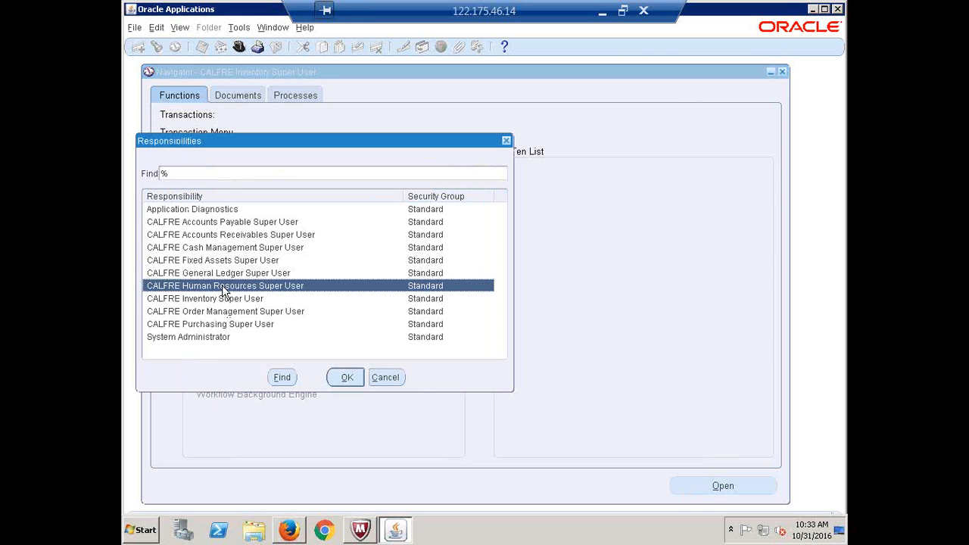
pyautogui.doubleClick(222, 285)
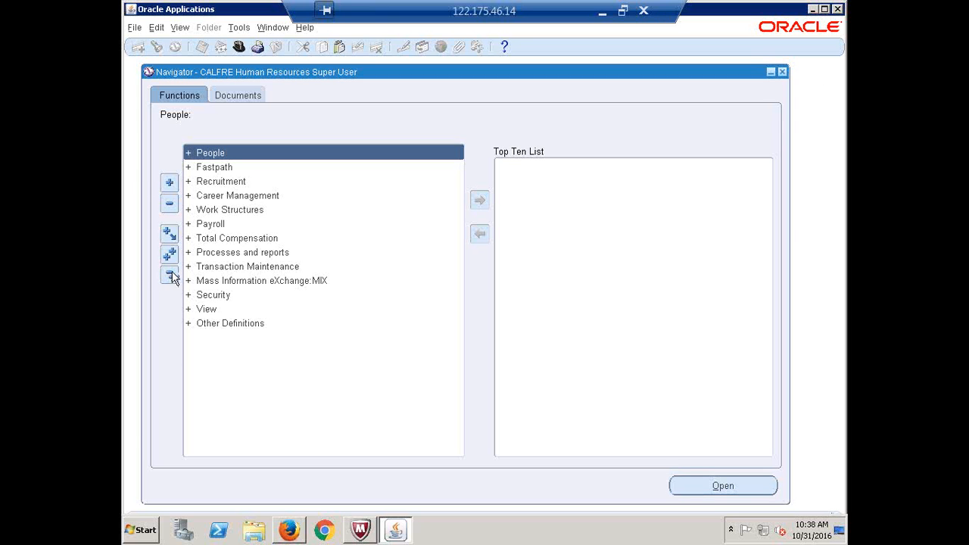
# Expand Work Structures > Job and open Description to bring up an empty Find Jobs window
pyautogui.click(235, 215)
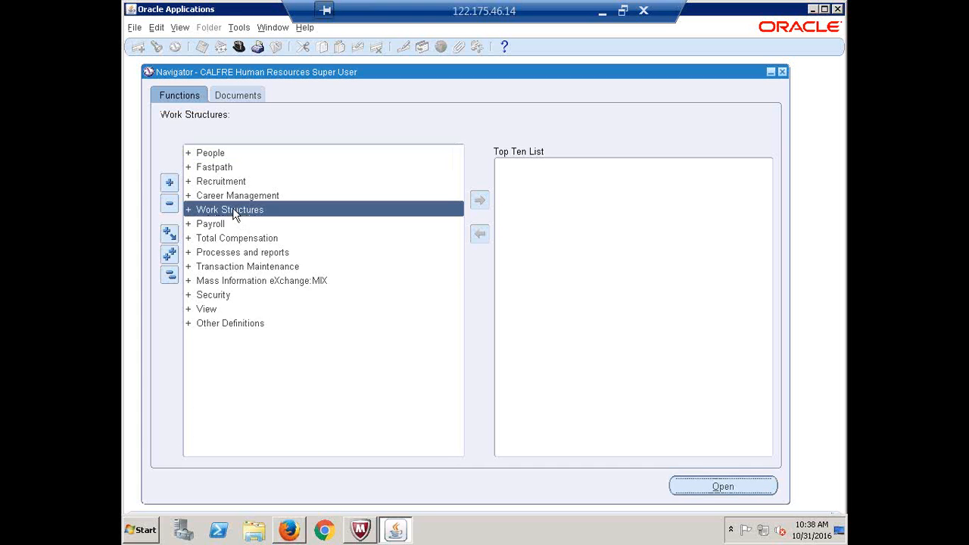
pyautogui.doubleClick(233, 211)
pyautogui.press('Down')
pyautogui.press('Down')
pyautogui.press('Down')
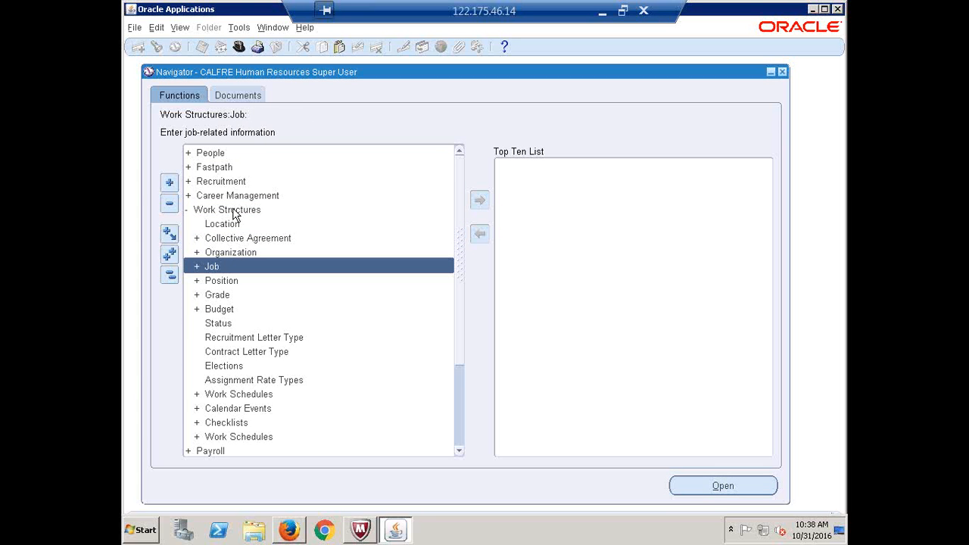
pyautogui.press('Return')
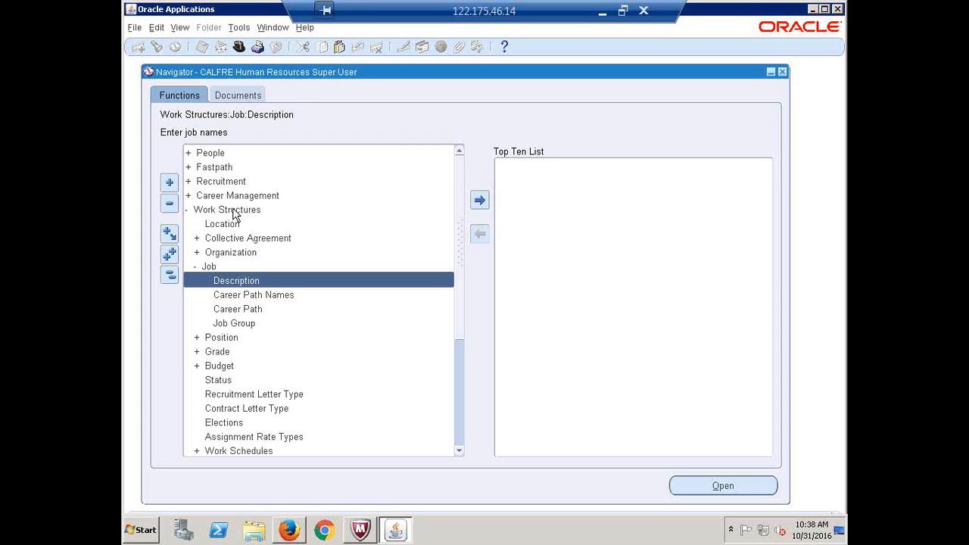
pyautogui.press('Return')
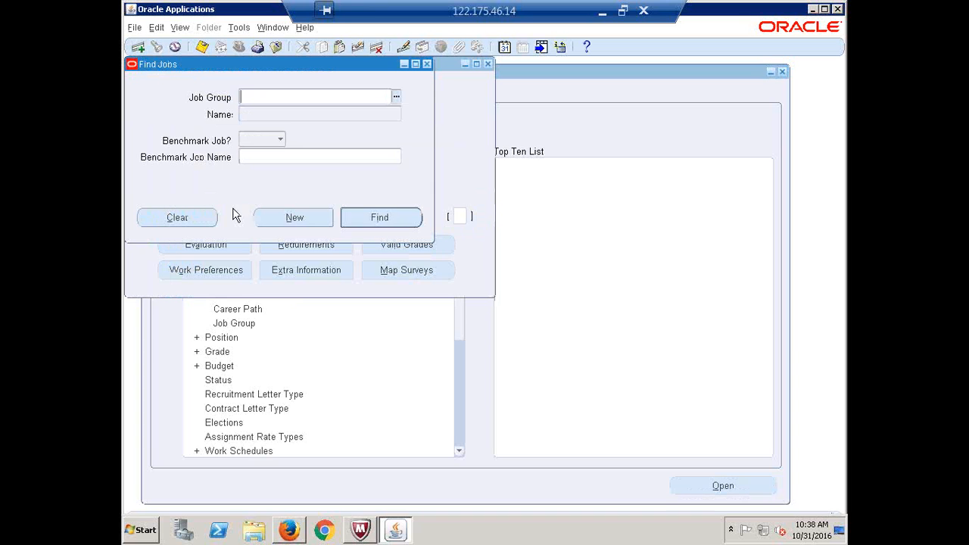
# Start a new job, cancel the Job Flexfield popup, close the Job form and collapse the Navigator
pyautogui.click(293, 218)
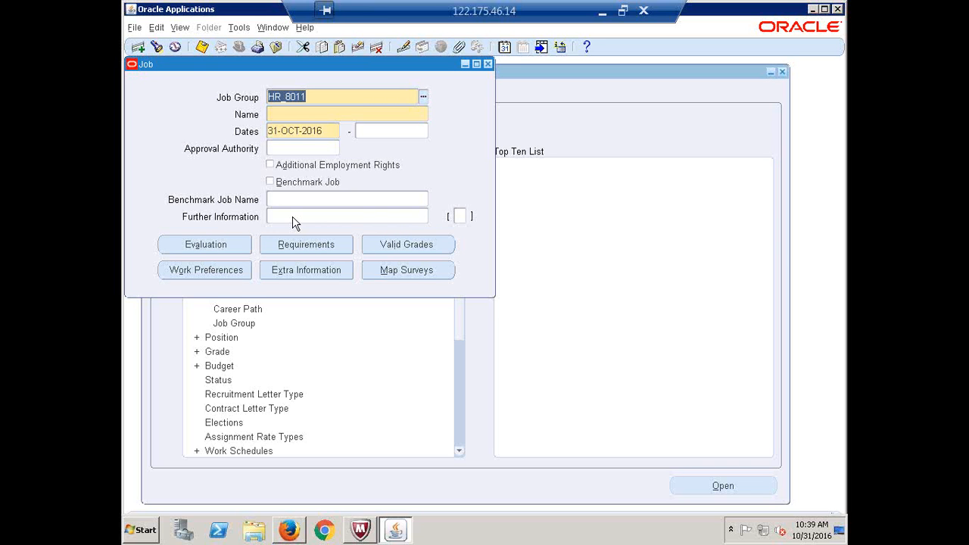
pyautogui.click(280, 115)
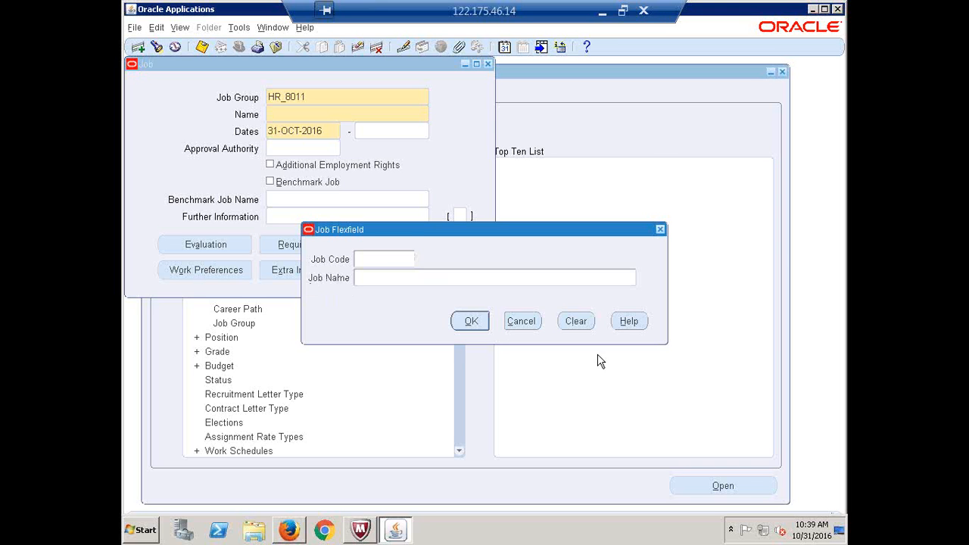
pyautogui.click(521, 321)
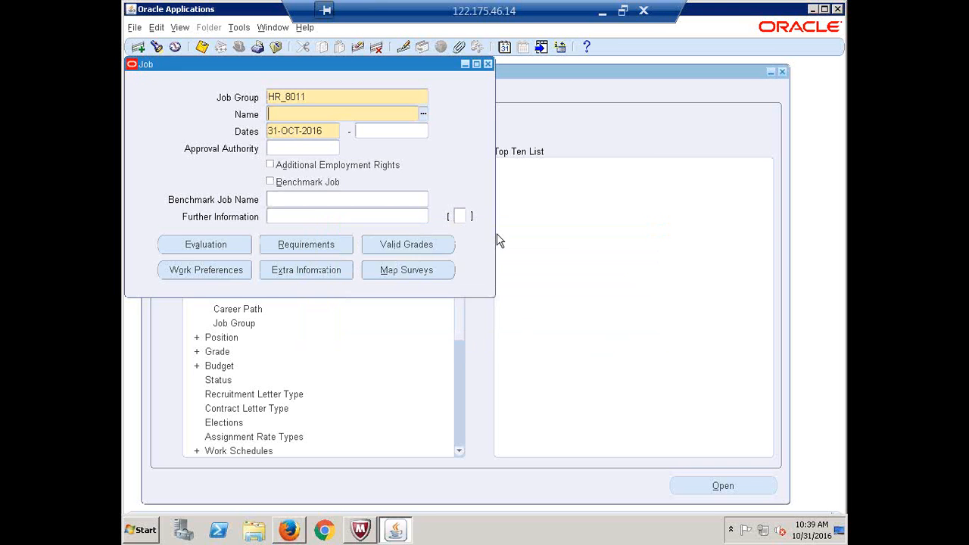
pyautogui.click(488, 64)
pyautogui.click(171, 276)
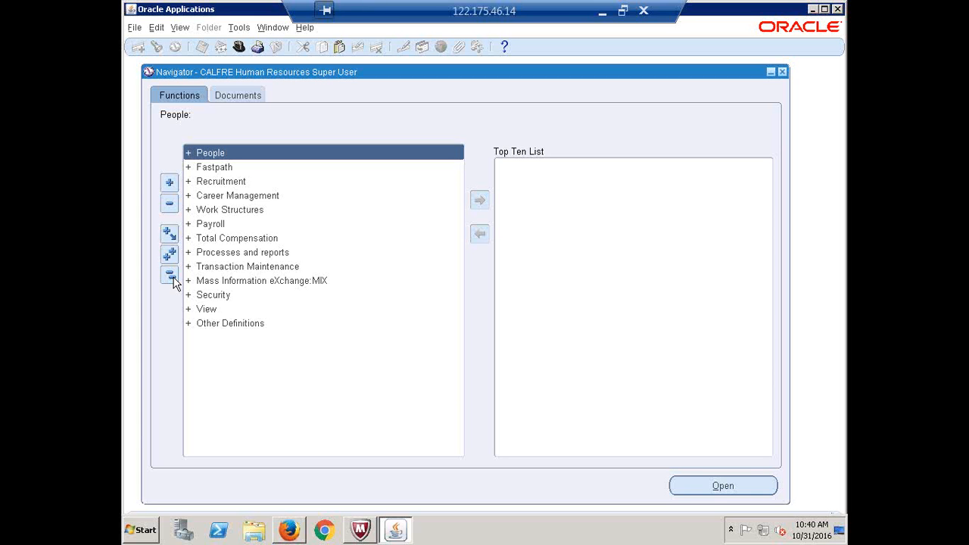
# Switch to CALFRE Inventory Super User and open Key Flexfield Segments via the 'k%' function search
pyautogui.click(239, 47)
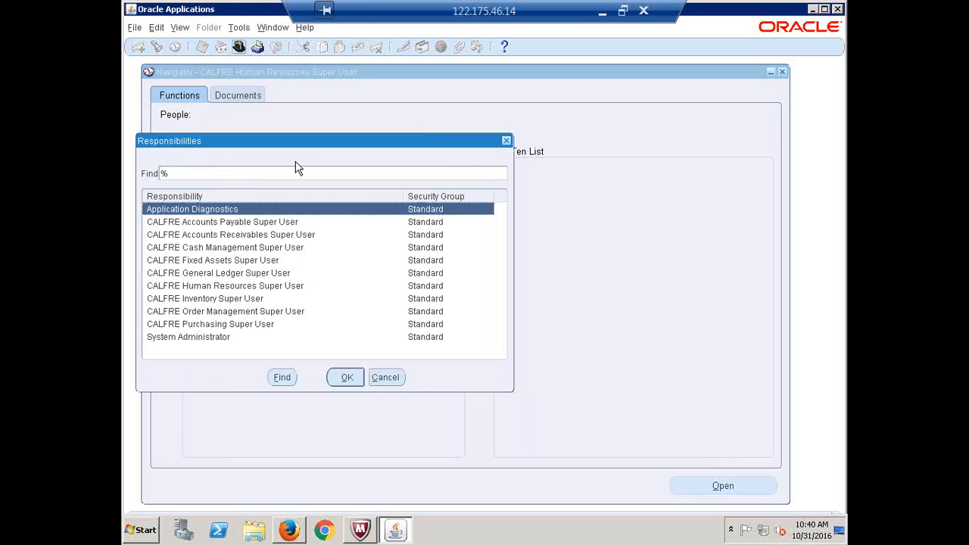
pyautogui.click(210, 302)
pyautogui.doubleClick(211, 302)
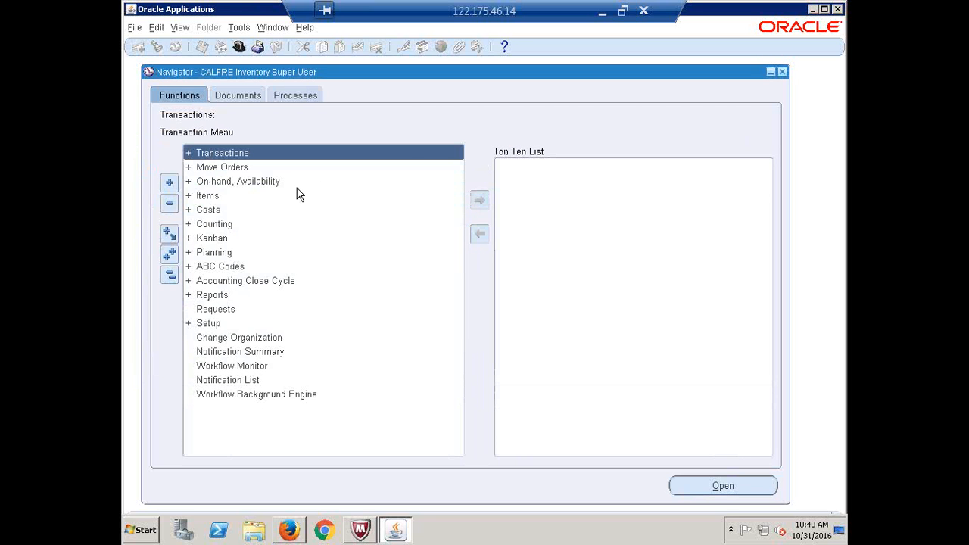
pyautogui.hotkey('ctrl', 'l')
pyautogui.write('k%')
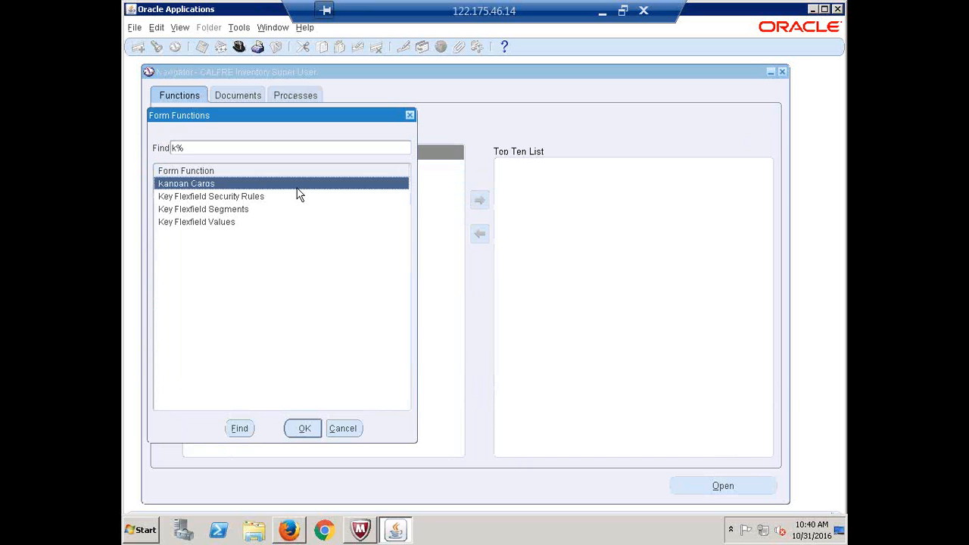
pyautogui.press('Down')
pyautogui.press('Down')
pyautogui.press('Return')
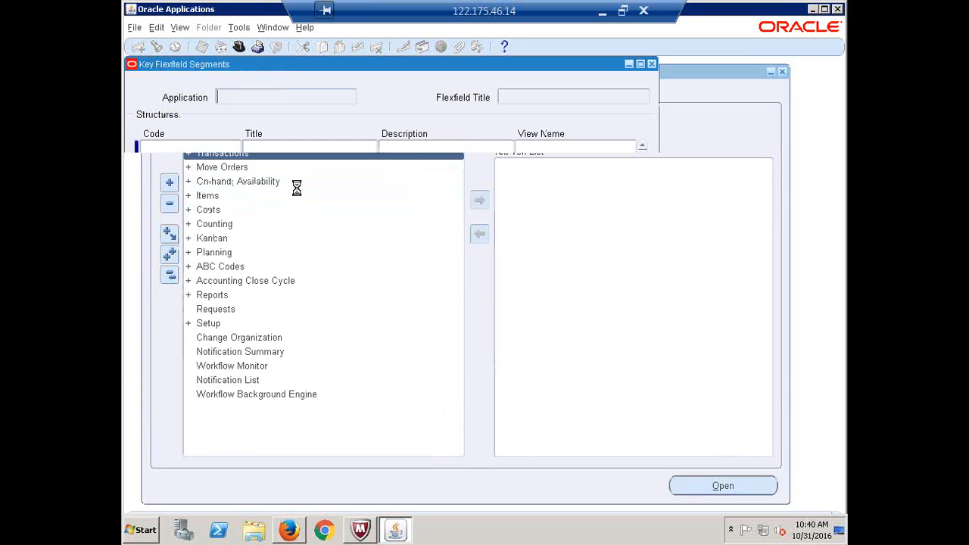
# Query Human Resources Job Flexfield, pick JOB_FLEXFIELD, and check Job Code's 6 Characters value set
pyautogui.hotkey('alt', 'v')
pyautogui.write('f')
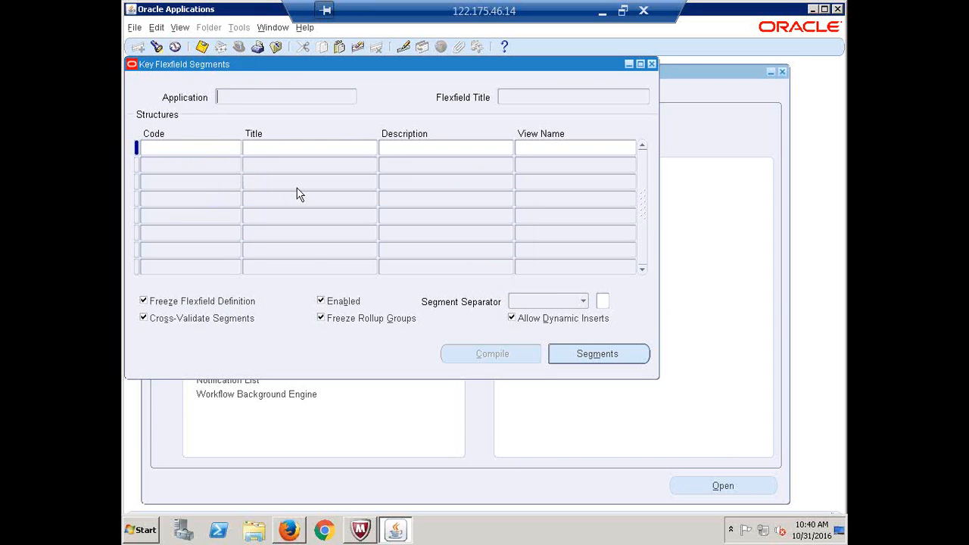
pyautogui.write('human Resources')
pyautogui.press('Return')
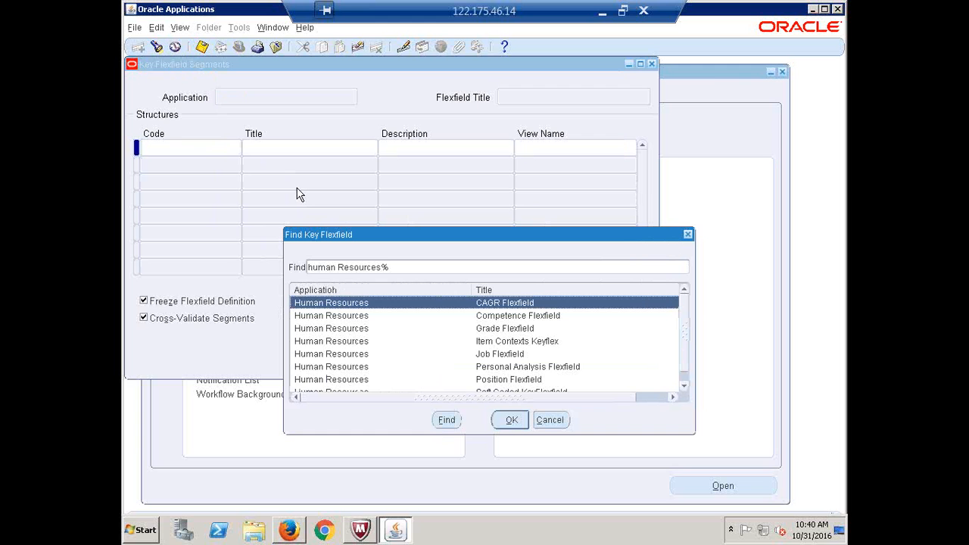
pyautogui.press('Down')
pyautogui.press('Down')
pyautogui.press('Down')
pyautogui.press('Down')
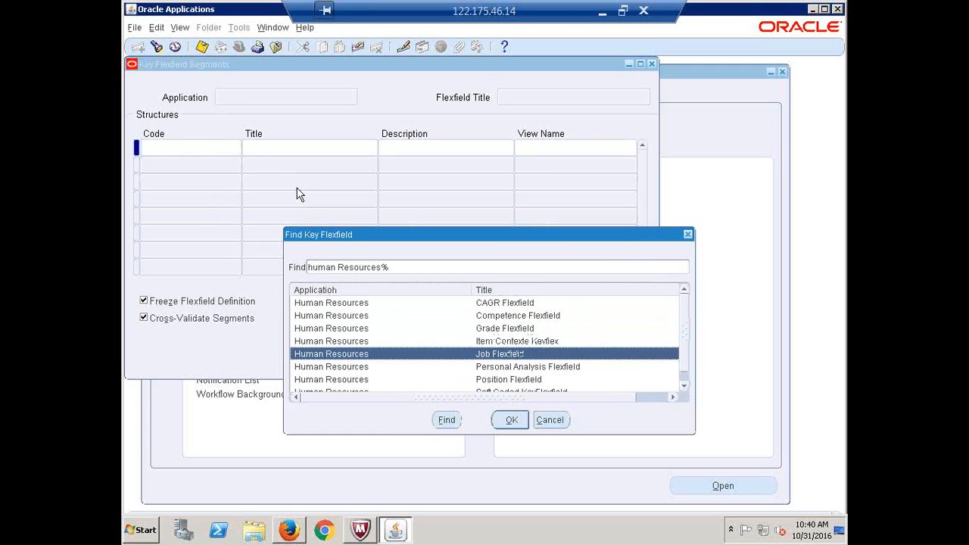
pyautogui.press('Return')
pyautogui.press('Down')
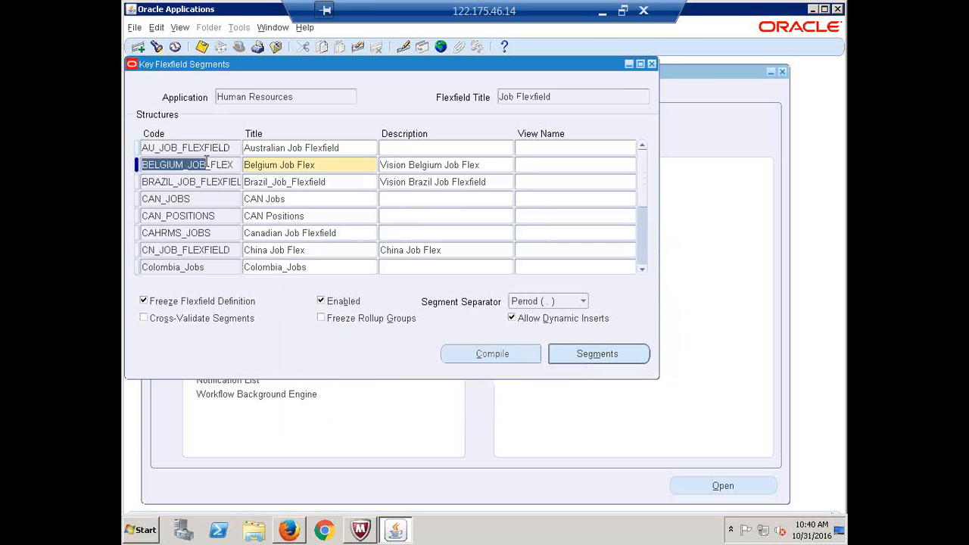
pyautogui.click(155, 47)
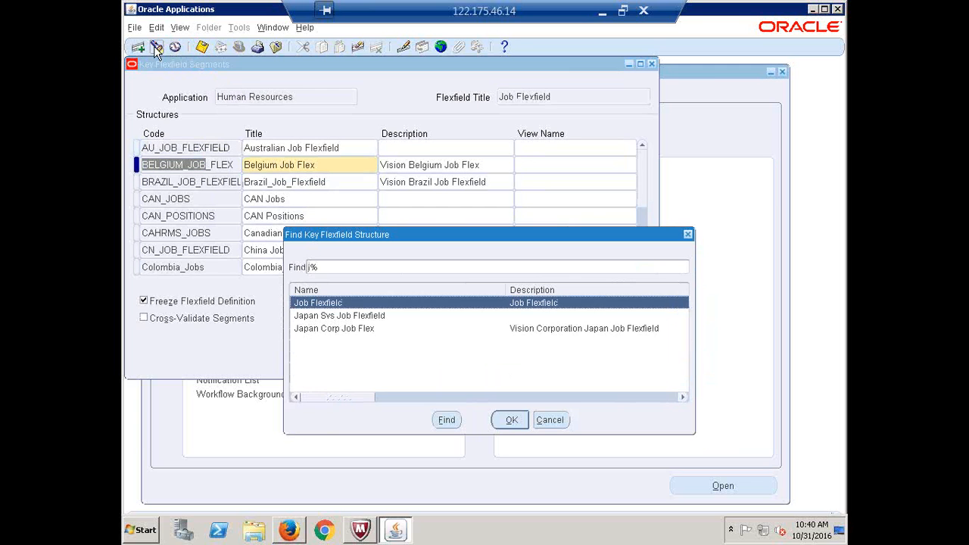
pyautogui.press('Return')
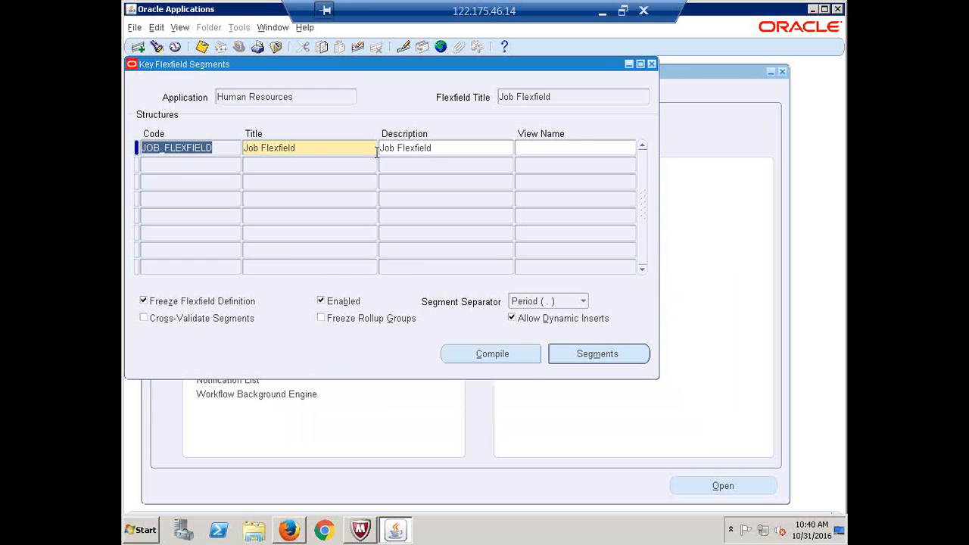
pyautogui.click(594, 356)
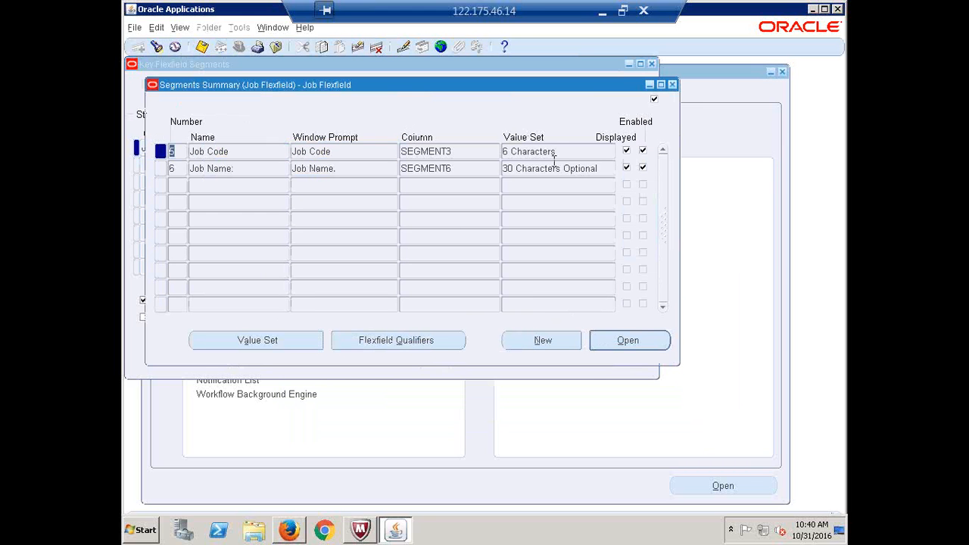
pyautogui.click(560, 155)
pyautogui.doubleClick(561, 156)
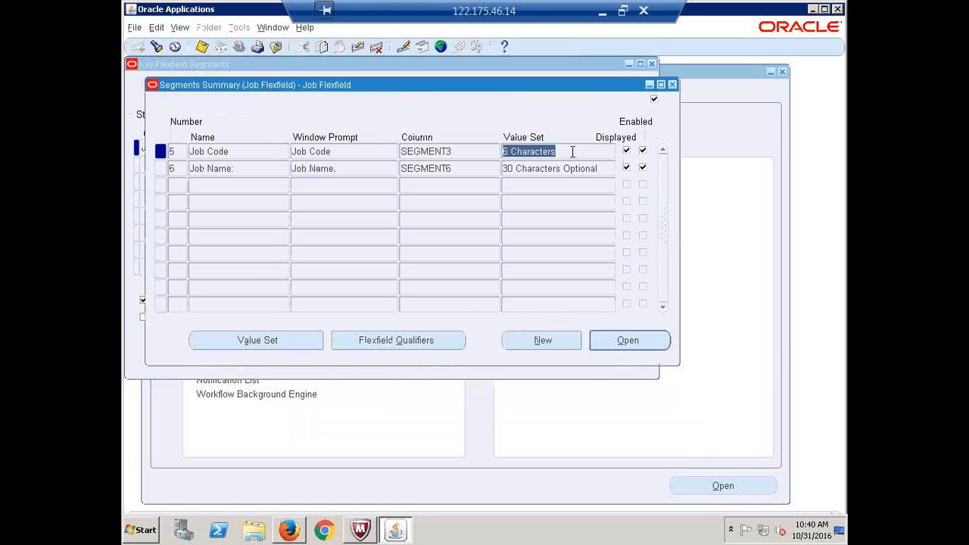
pyautogui.click(572, 151)
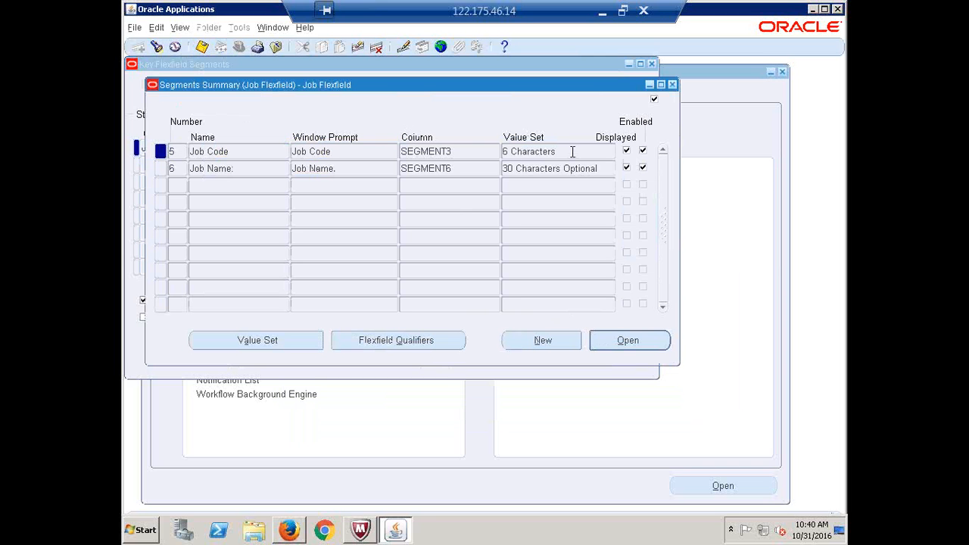
# Review the 6 Characters value set, keep validation type None, and close the flexfield windows
pyautogui.click(245, 340)
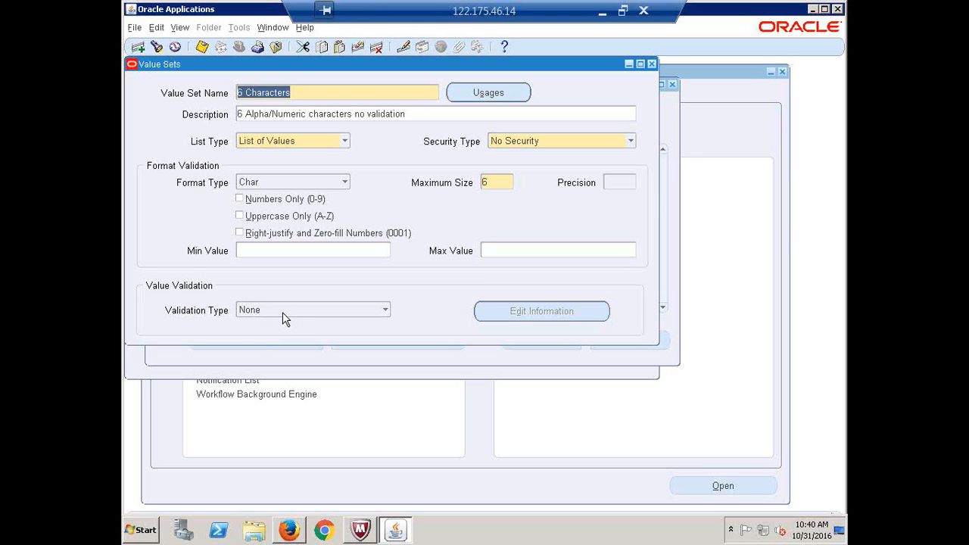
pyautogui.click(385, 310)
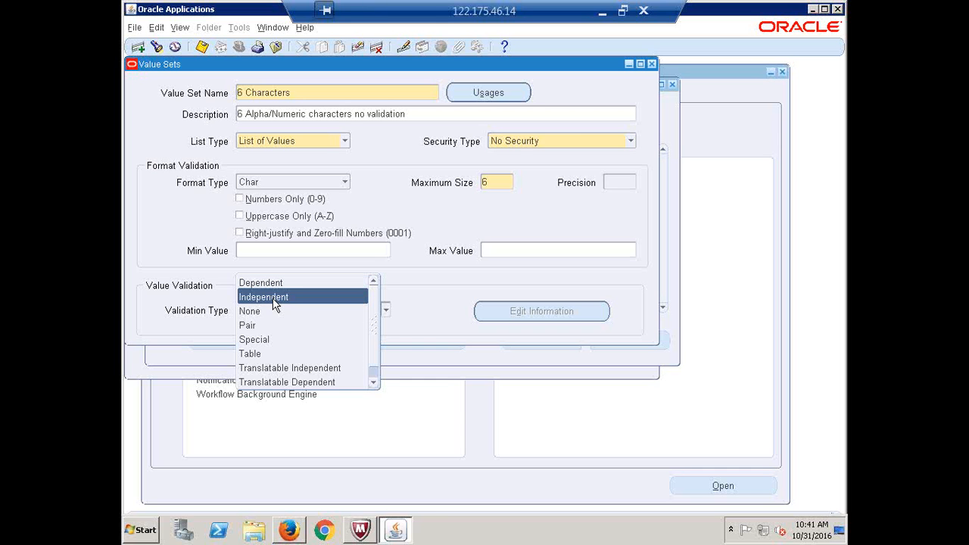
pyautogui.click(442, 302)
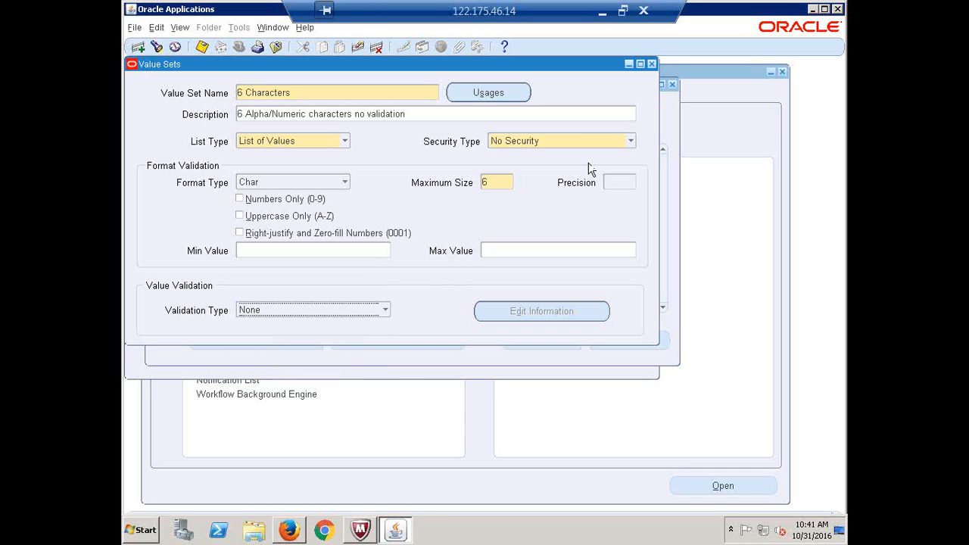
pyautogui.click(652, 65)
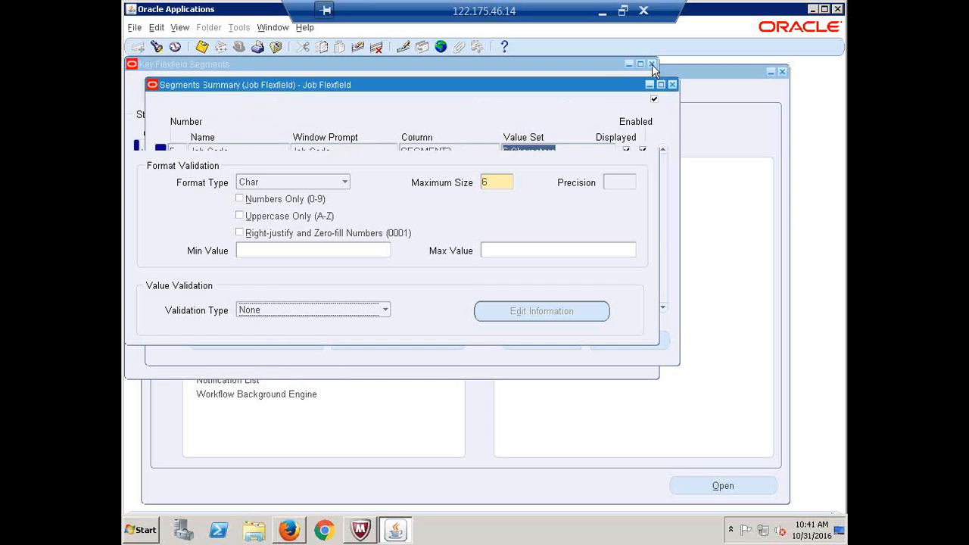
pyautogui.click(652, 65)
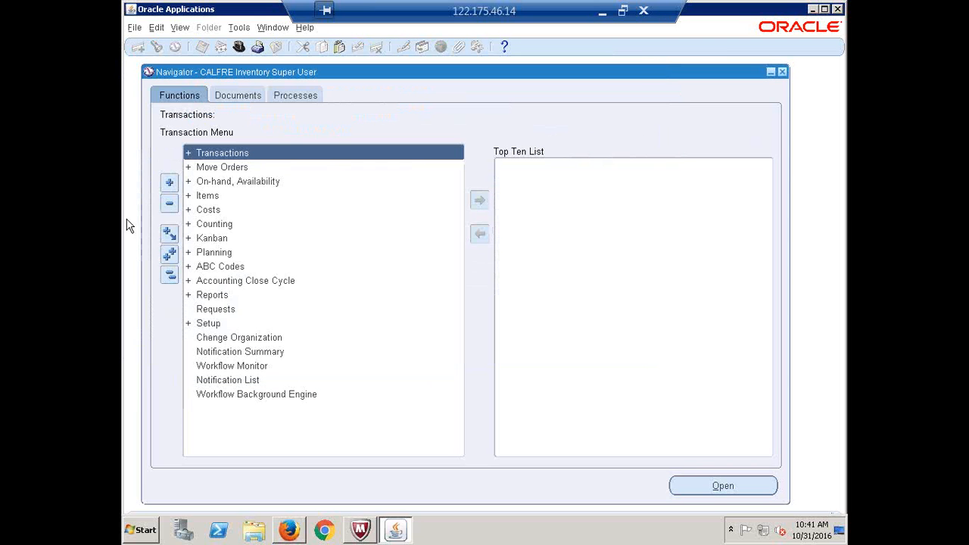
# Switch to CALFRE Human Resources Super User and open Work Structures > Job > Description
pyautogui.click(238, 46)
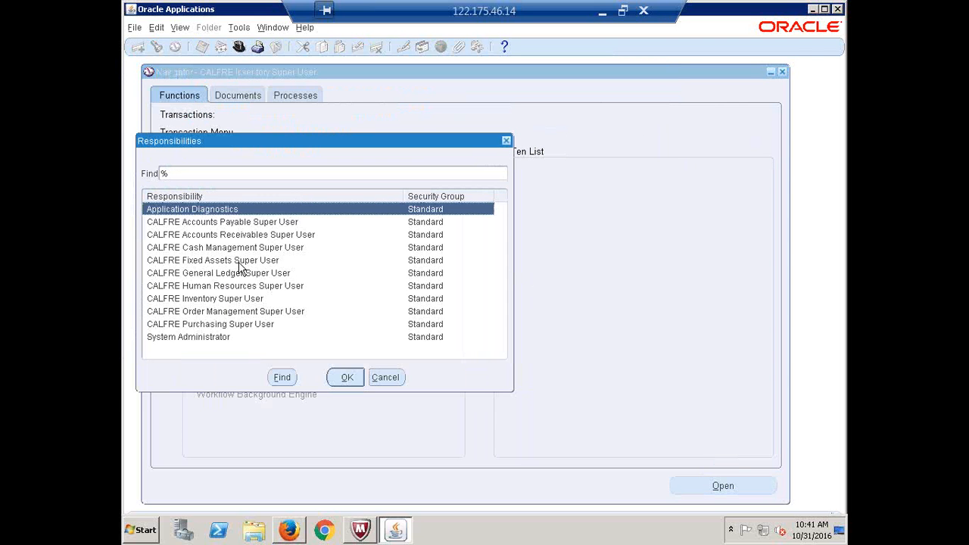
pyautogui.doubleClick(220, 285)
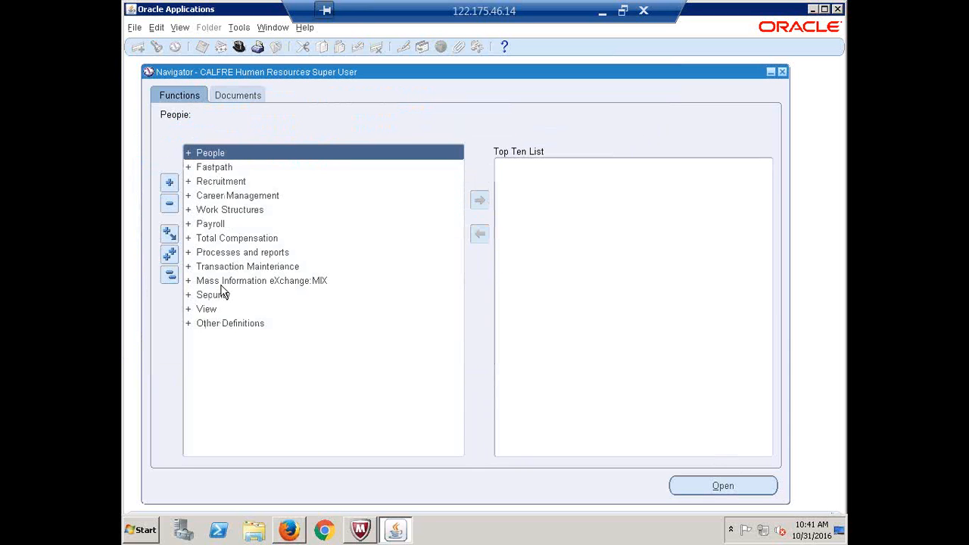
pyautogui.click(236, 211)
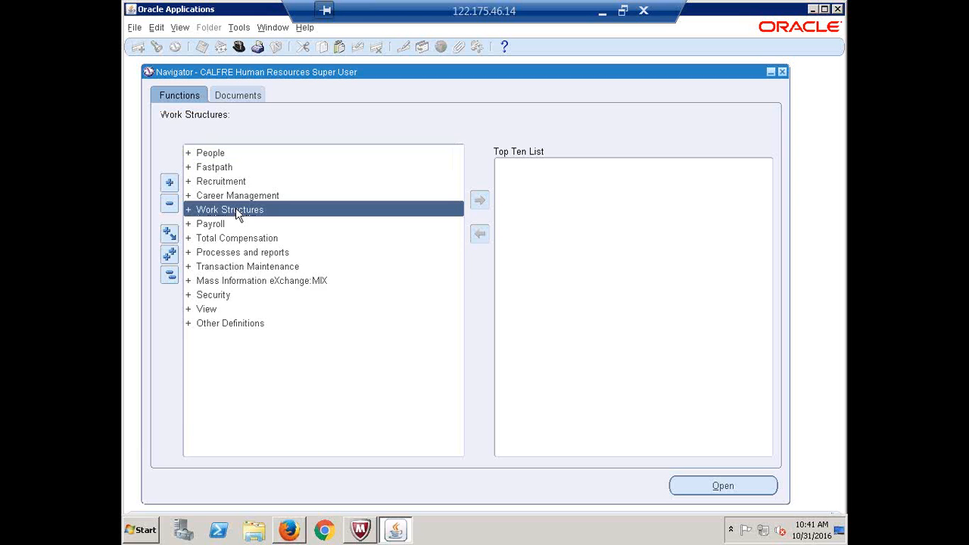
pyautogui.doubleClick(236, 209)
pyautogui.press('Down')
pyautogui.press('Down')
pyautogui.press('Down')
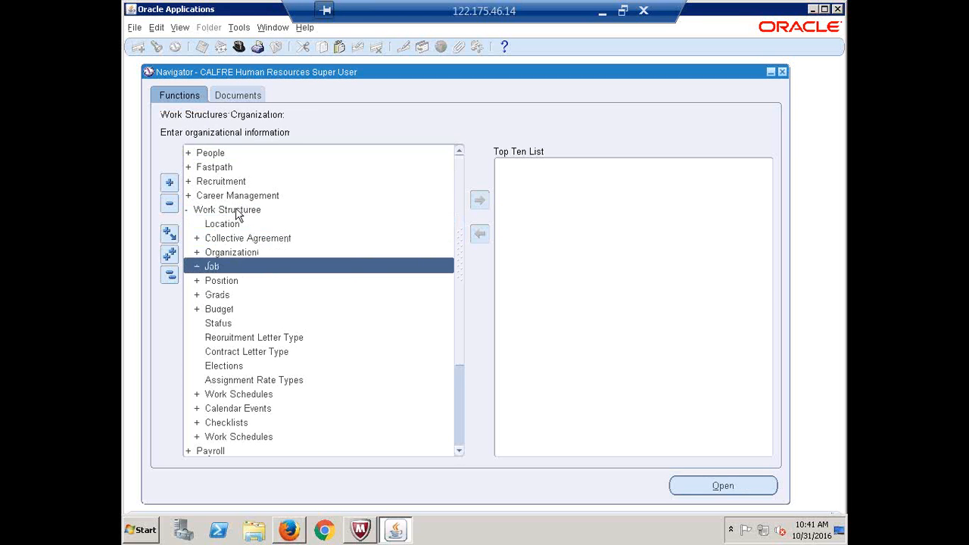
pyautogui.press('Return')
pyautogui.press('Return')
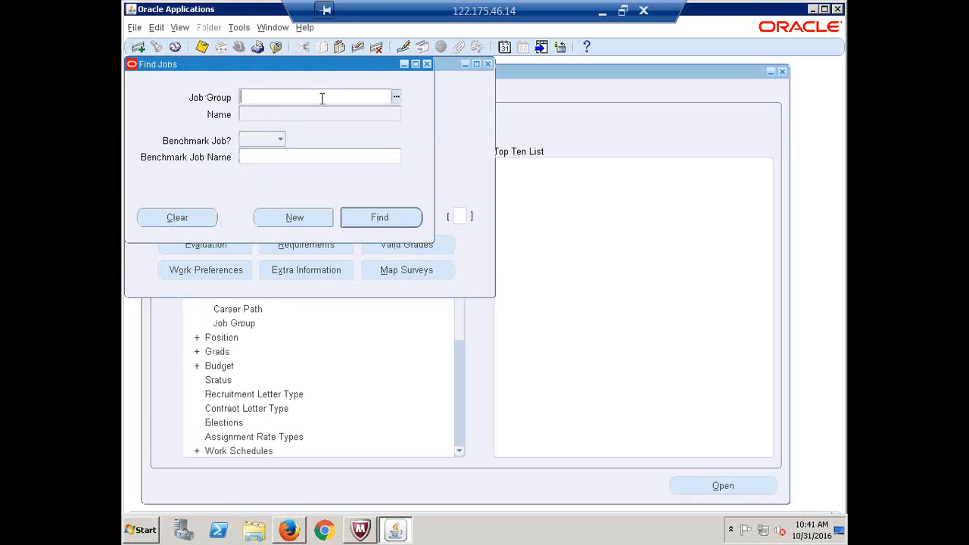
# Start a new job record and edit the prefilled Job Flexfield code and name values
pyautogui.click(311, 215)
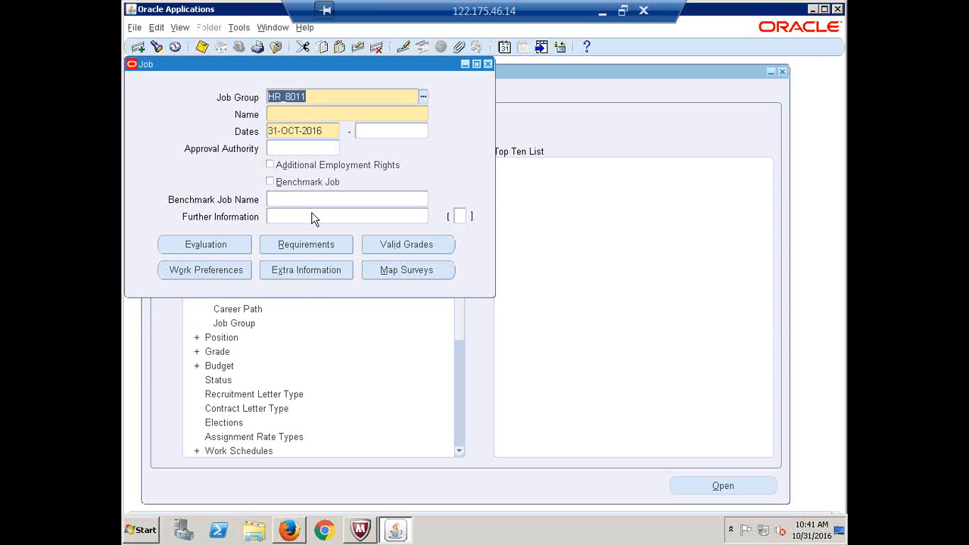
pyautogui.click(292, 113)
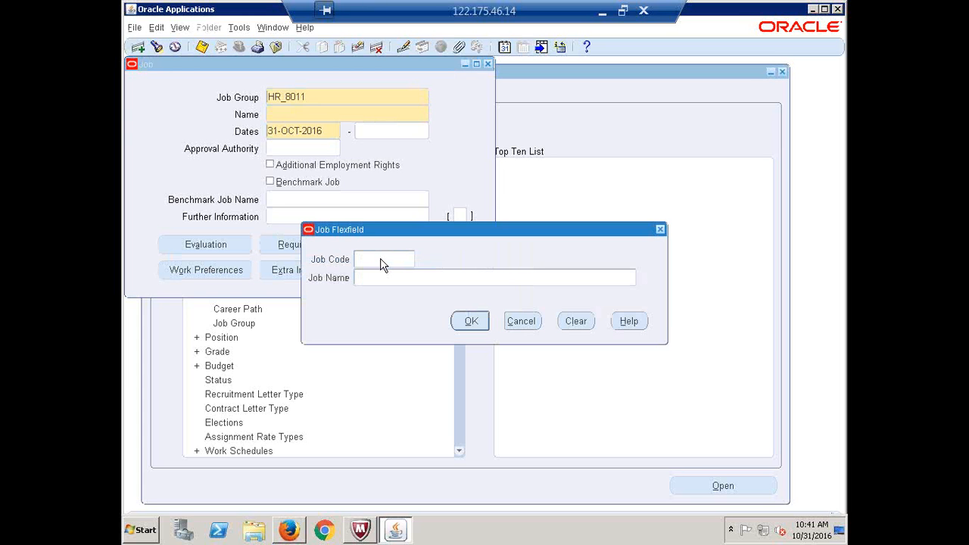
pyautogui.write('c')
pyautogui.press('BackSpace')
pyautogui.write('CBUYER')
pyautogui.click(373, 273)
pyautogui.write('C')
pyautogui.doubleClick(363, 260)
pyautogui.click(363, 260)
pyautogui.press('BackSpace')
pyautogui.doubleClick(365, 277)
pyautogui.write('Manage')
pyautogui.write('r')
pyautogui.press('BackSpace')
pyautogui.press('BackSpace')
pyautogui.press('BackSpace')
pyautogui.press('BackSpace')
pyautogui.press('BackSpace')
pyautogui.press('BackSpace')
pyautogui.press('BackSpace')
pyautogui.write('B')
# Enter Job Code C1111 and Job Name Buyer, and accept the flexfield
pyautogui.doubleClick(398, 260)
pyautogui.write('C1111')
pyautogui.press('Tab')
pyautogui.press('BackSpace')
pyautogui.write('Buyer')
pyautogui.click(471, 322)
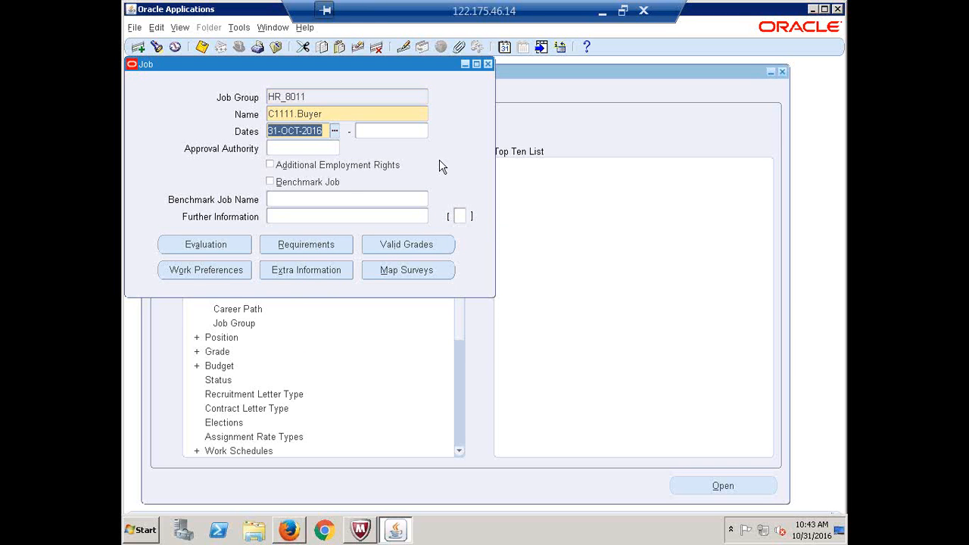
# Close the Job form and collapse the Job functions in the Navigator
pyautogui.click(312, 96)
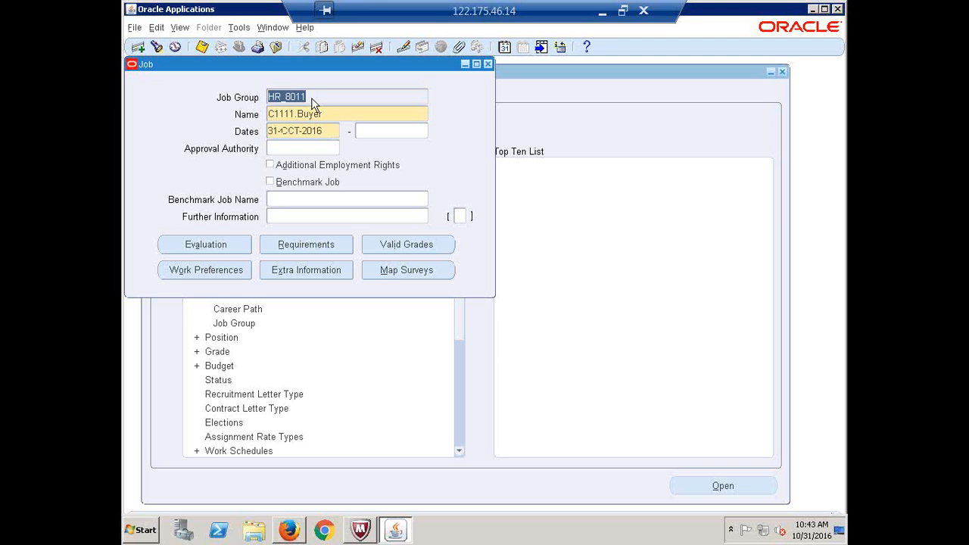
pyautogui.click(488, 64)
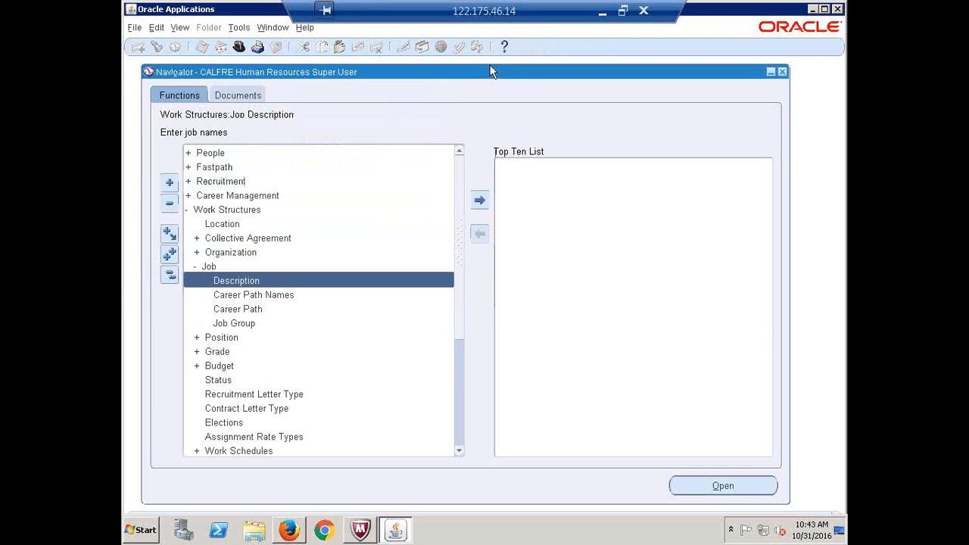
pyautogui.click(208, 267)
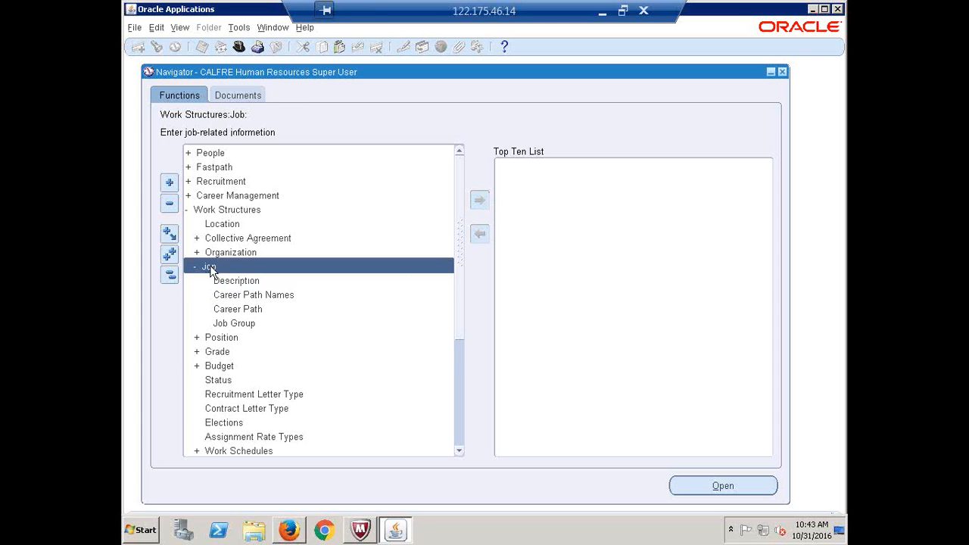
pyautogui.doubleClick(209, 268)
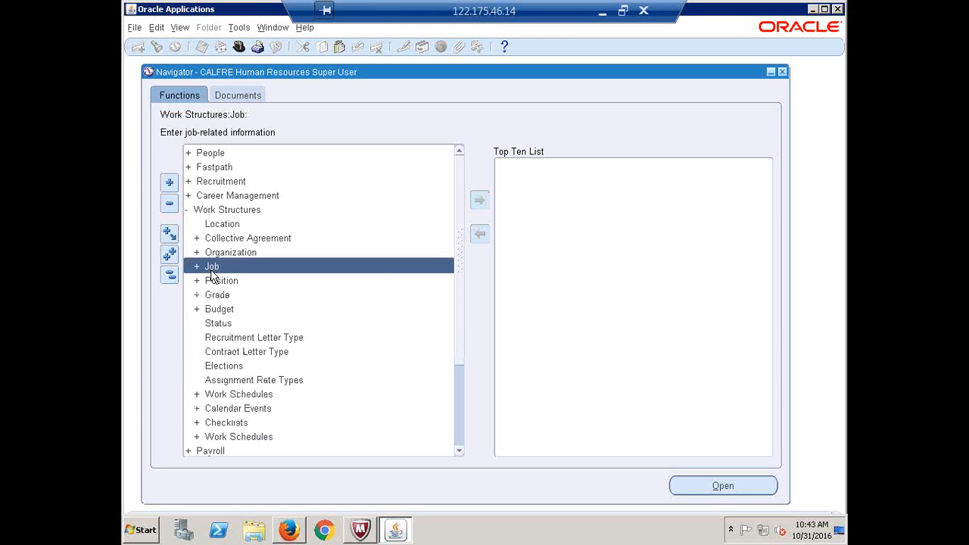
# Open and close the Position Description form, then show the responsibilities list
pyautogui.click(220, 285)
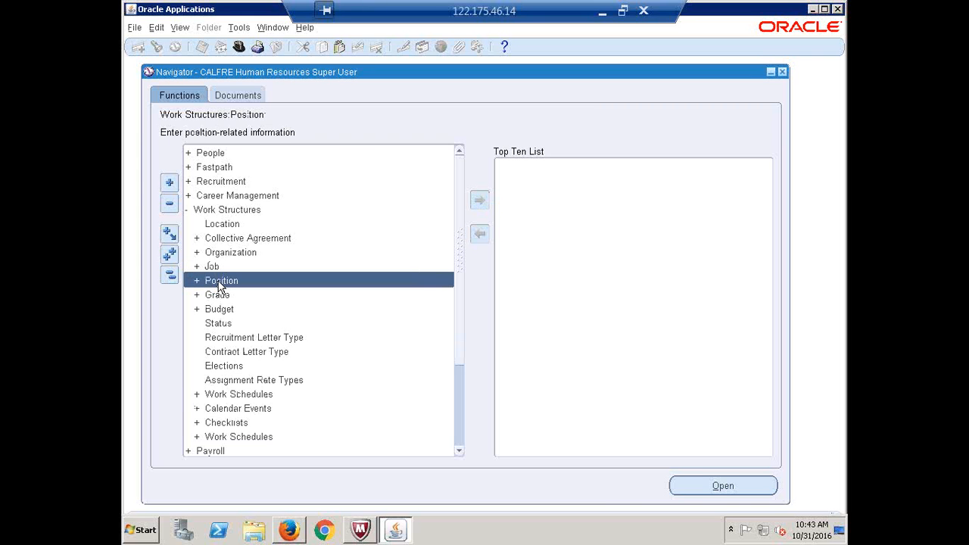
pyautogui.doubleClick(219, 284)
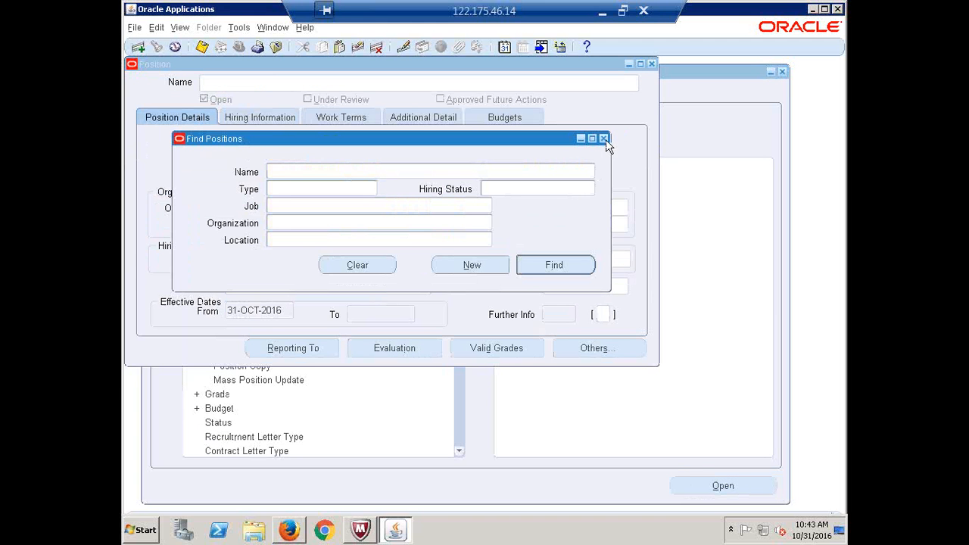
pyautogui.click(603, 139)
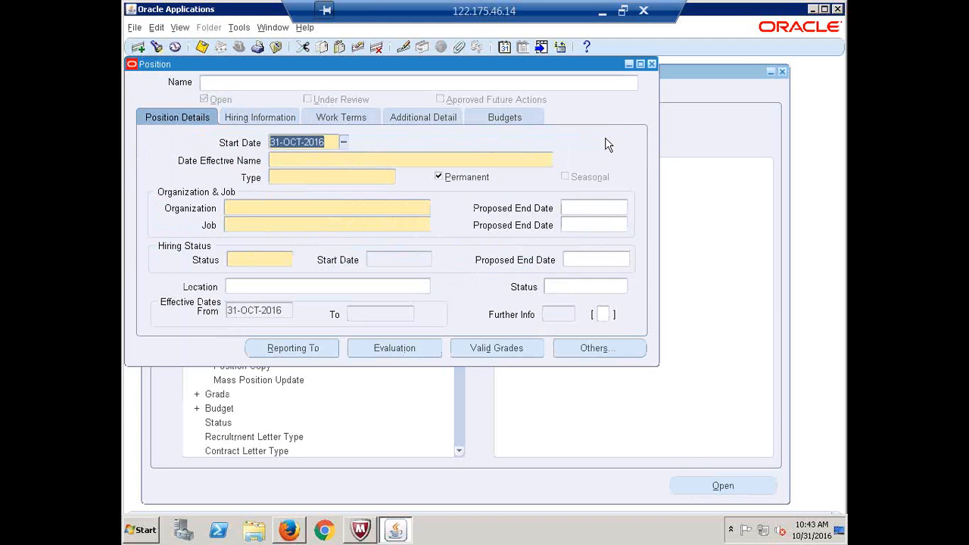
pyautogui.click(651, 64)
pyautogui.click(239, 49)
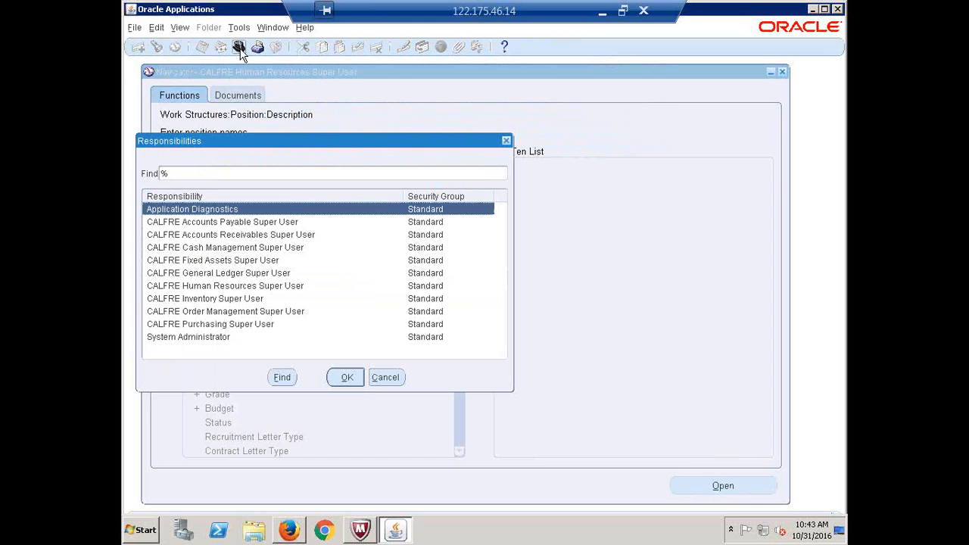
# Switch to Inventory Super User and open the Key Flexfield Segments form
pyautogui.click(216, 309)
pyautogui.doubleClick(216, 302)
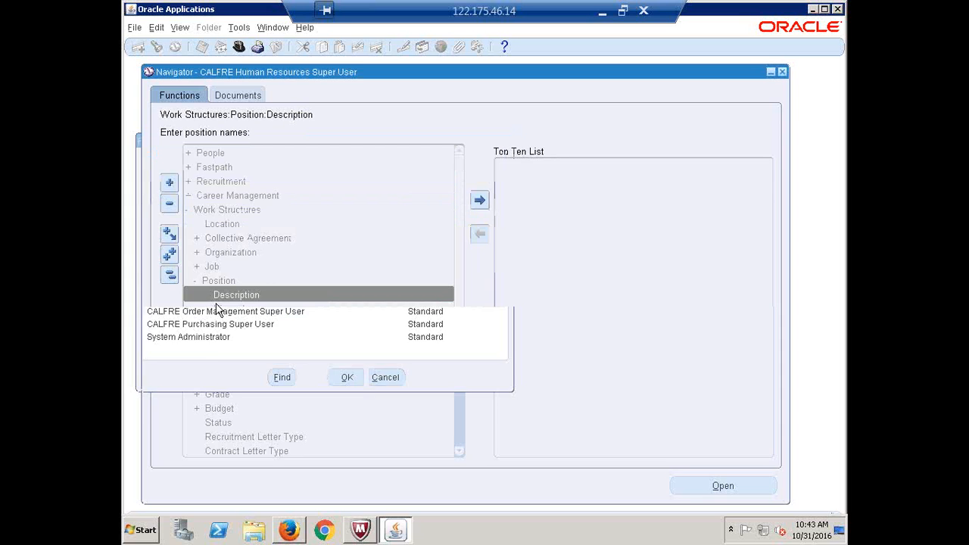
pyautogui.hotkey('alt', 'f')
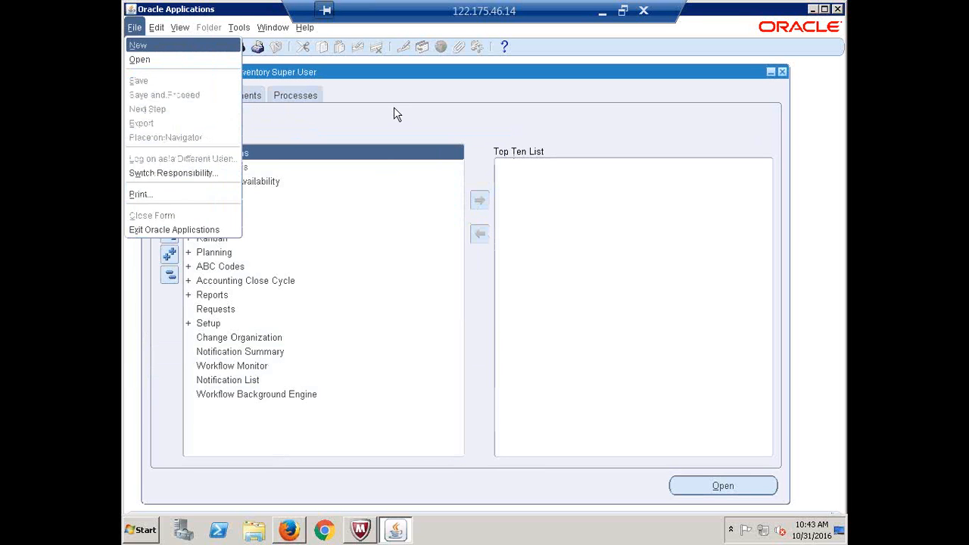
pyautogui.press('Escape')
pyautogui.hotkey('alt', 'f')
pyautogui.press('Escape')
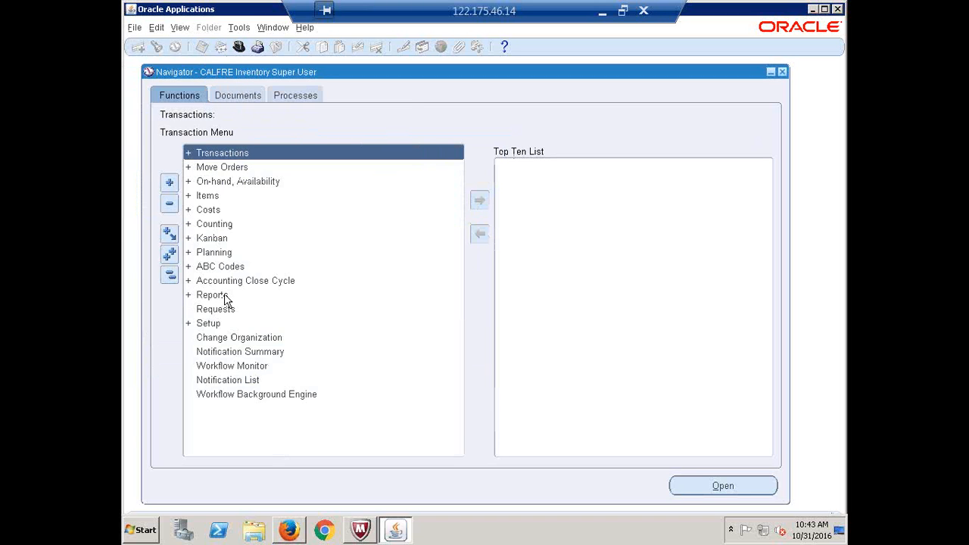
pyautogui.hotkey('ctrl', 'f')
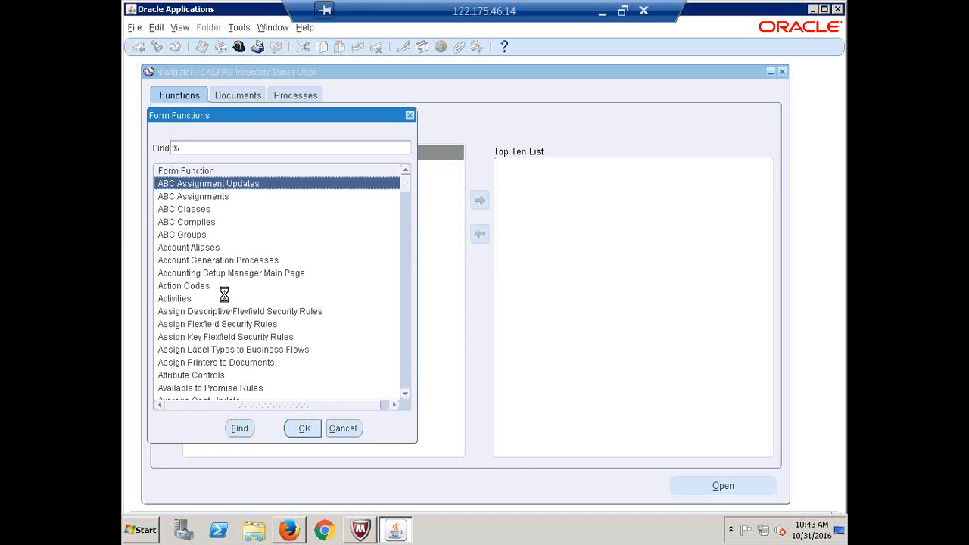
pyautogui.write('k')
pyautogui.click(213, 212)
pyautogui.doubleClick(213, 213)
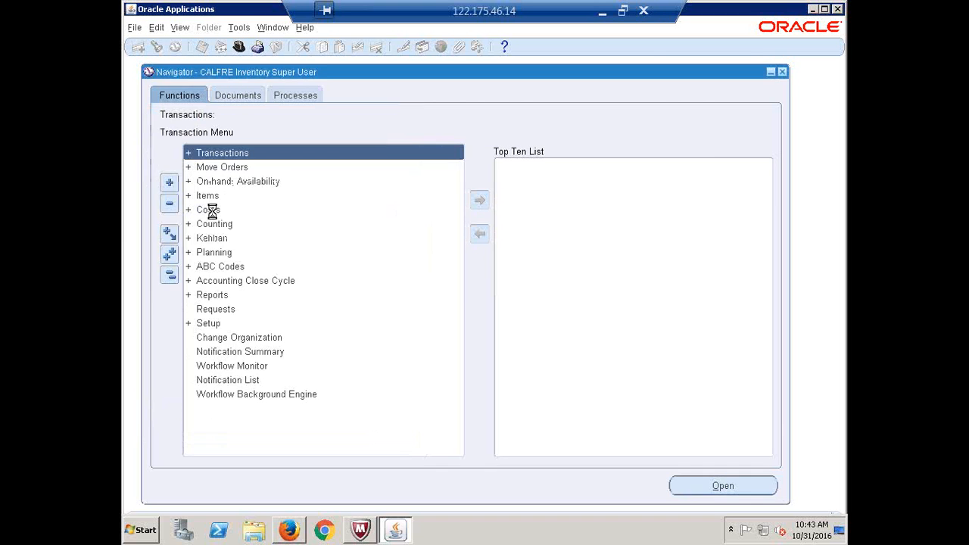
# Query Human Resources flexfields and load the Position Flexfield structures
pyautogui.hotkey('alt', 'v')
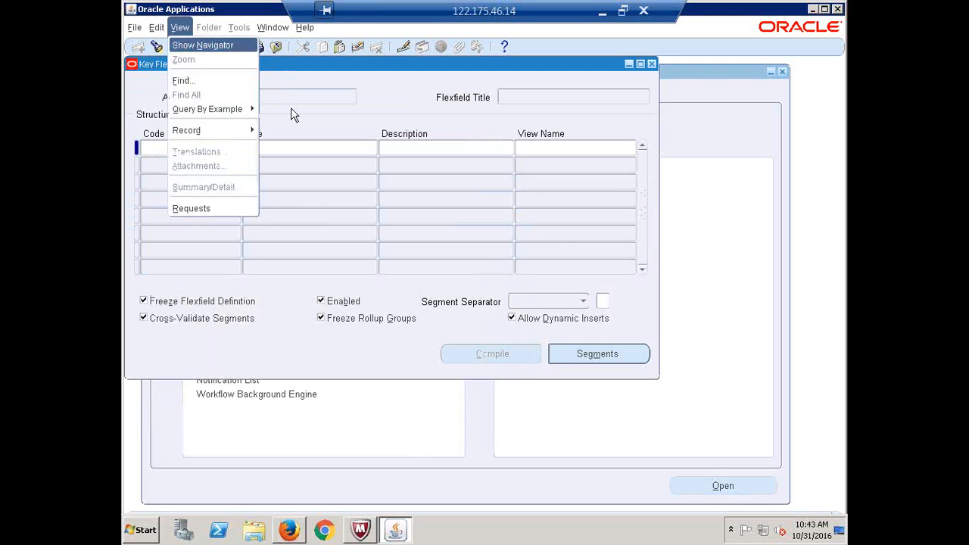
pyautogui.write('f')
pyautogui.write('human Resources%')
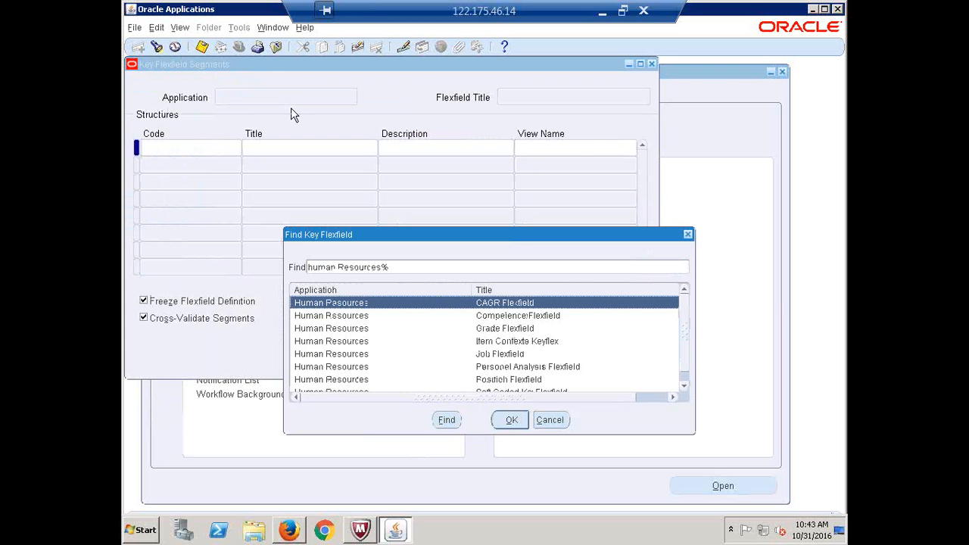
pyautogui.click(512, 382)
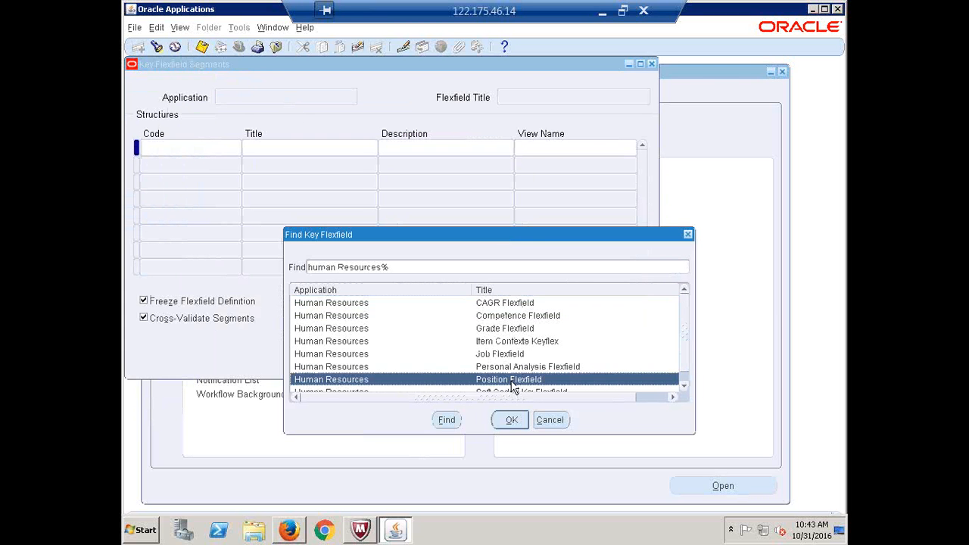
pyautogui.press('Return')
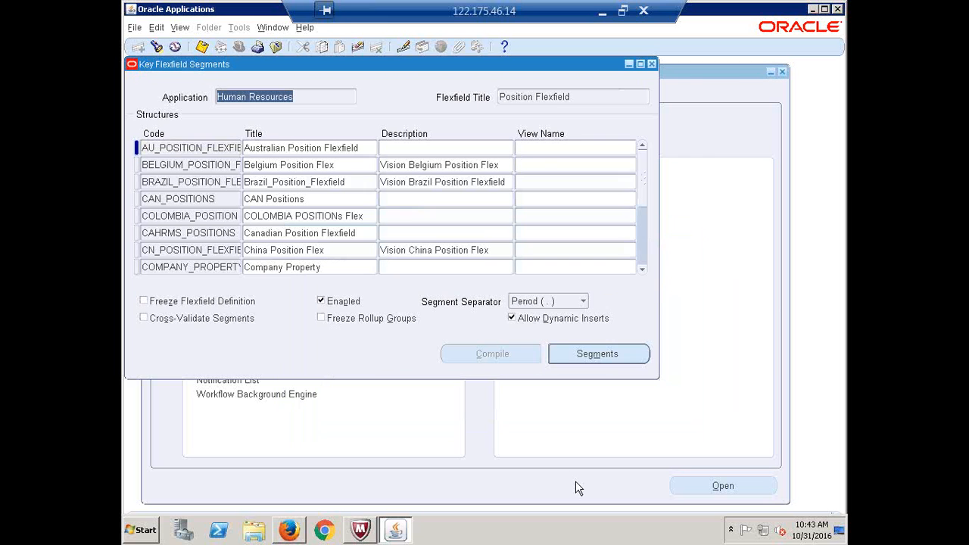
# Scroll down to POSITION_FLEXFIELD and open its segments
pyautogui.click(641, 269)
pyautogui.click(641, 270)
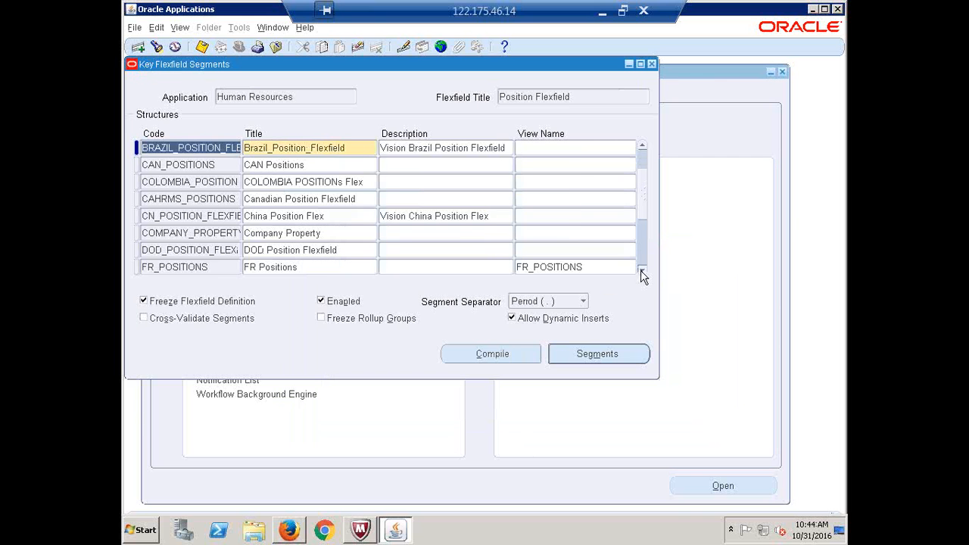
pyautogui.click(641, 270)
pyautogui.click(641, 270)
pyautogui.click(641, 270)
pyautogui.click(640, 270)
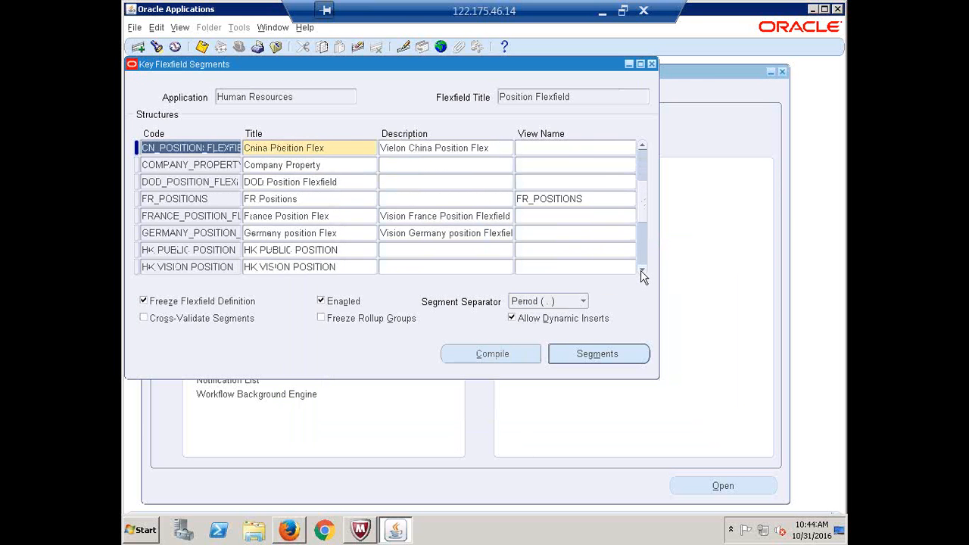
pyautogui.click(641, 270)
pyautogui.click(641, 270)
pyautogui.click(641, 270)
pyautogui.click(641, 271)
pyautogui.click(641, 271)
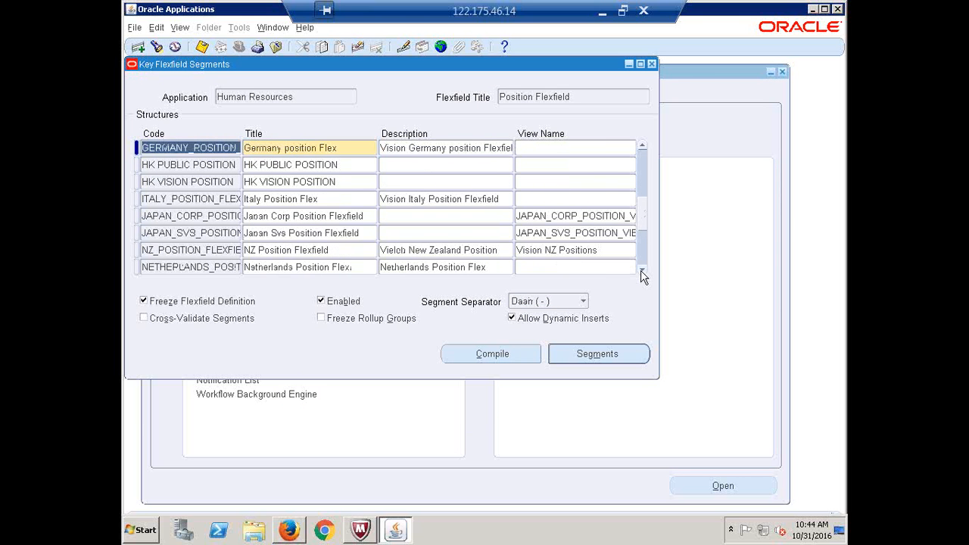
pyautogui.click(641, 270)
pyautogui.click(641, 271)
pyautogui.click(641, 271)
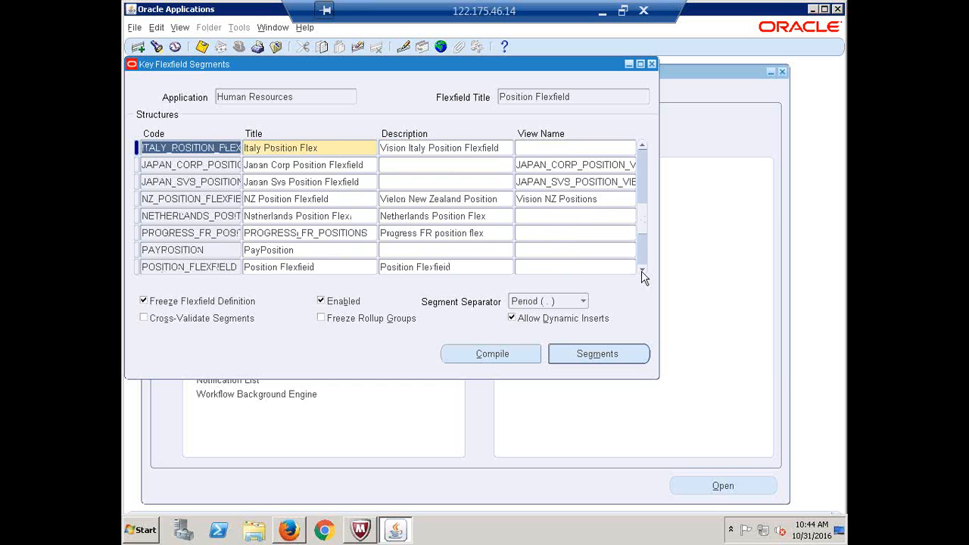
pyautogui.click(314, 266)
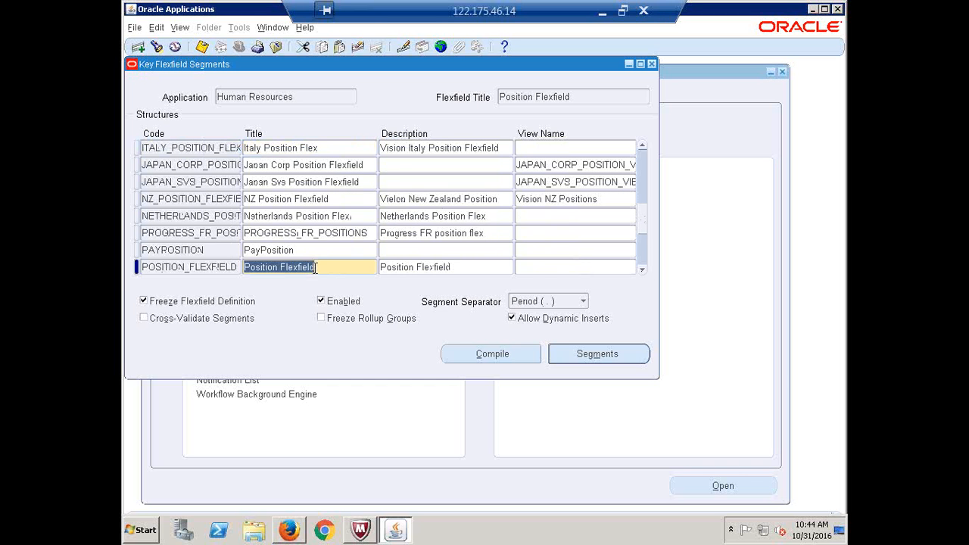
pyautogui.click(594, 353)
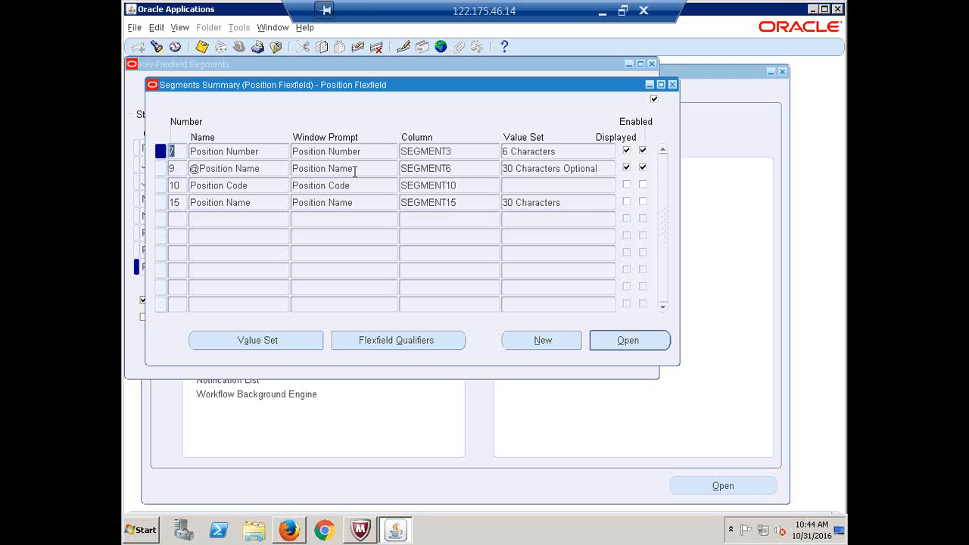
# Review the Position Number and Position Name prompts and value sets of segments 7 and 9
pyautogui.click(327, 153)
pyautogui.click(343, 173)
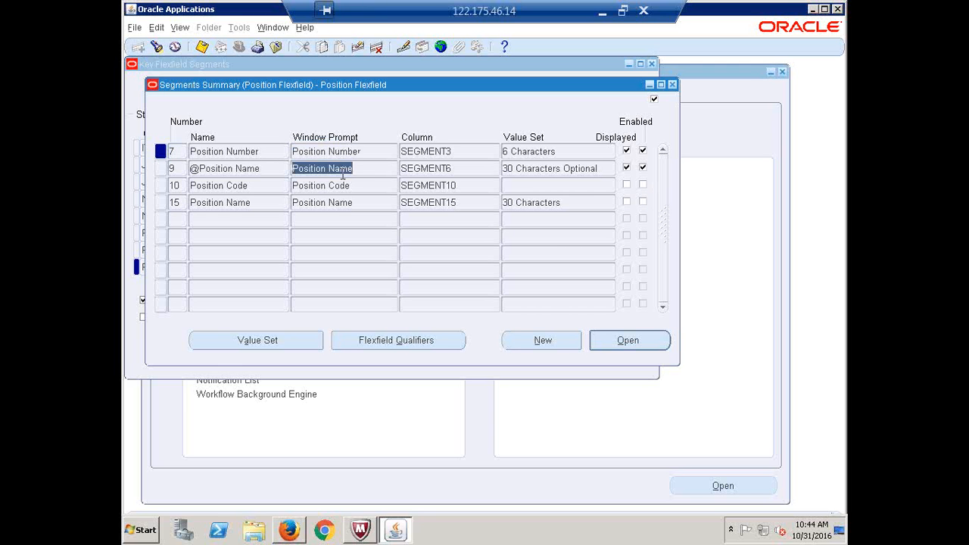
pyautogui.click(356, 152)
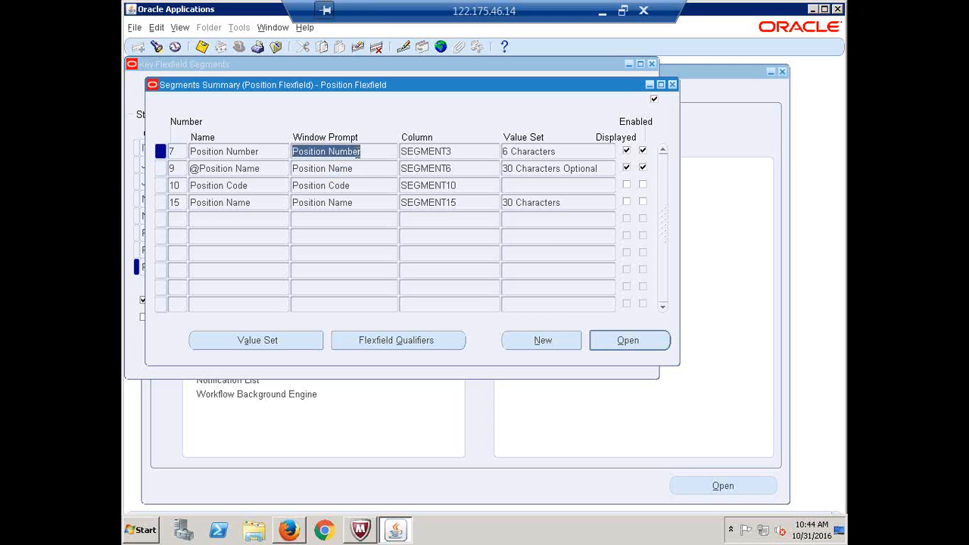
pyautogui.click(354, 170)
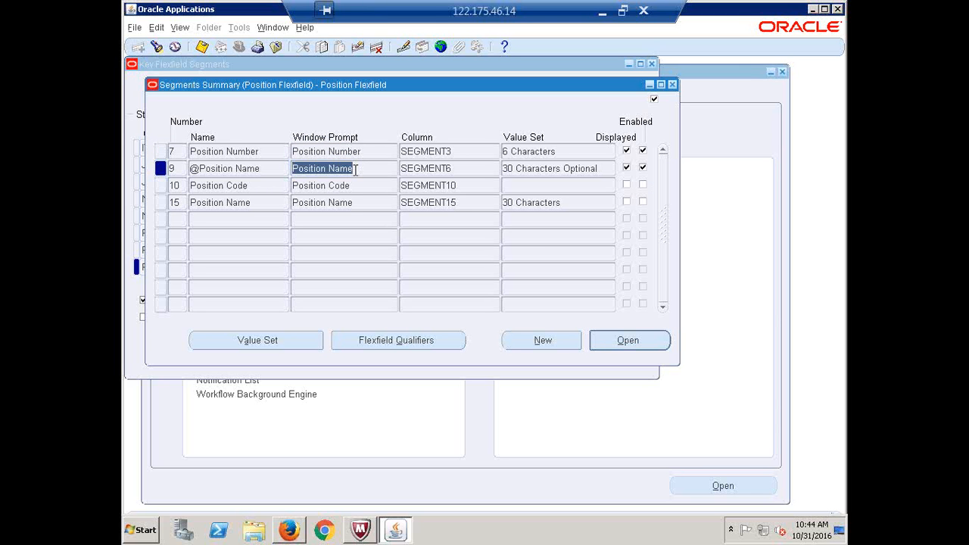
pyautogui.click(370, 152)
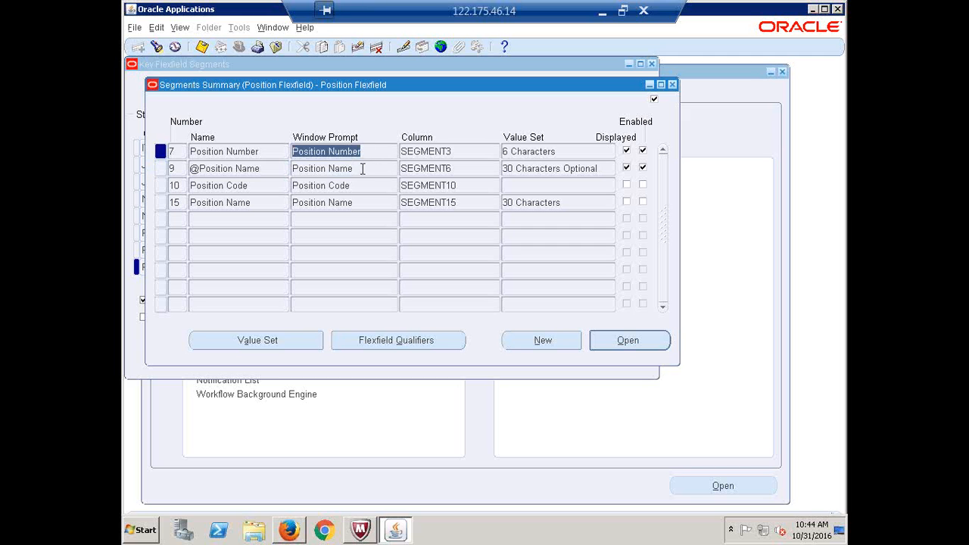
pyautogui.click(361, 169)
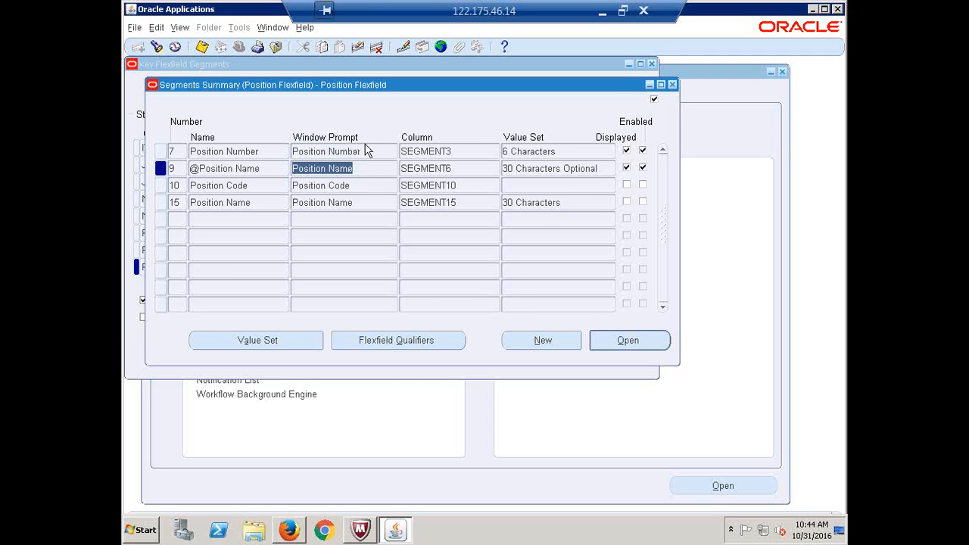
pyautogui.click(366, 151)
pyautogui.click(560, 152)
pyautogui.click(556, 169)
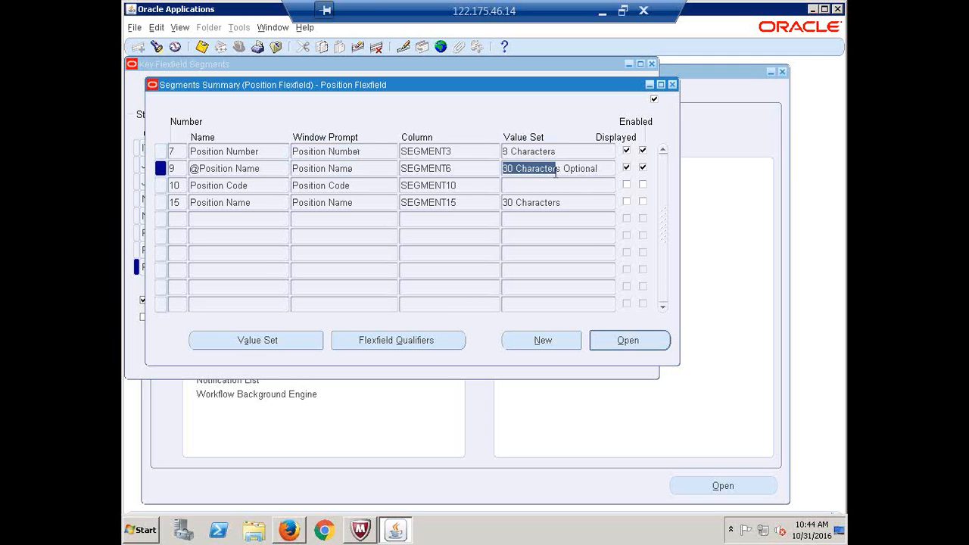
# View segment 9's 30 Characters Optional value set, then close all flexfield windows
pyautogui.click(258, 340)
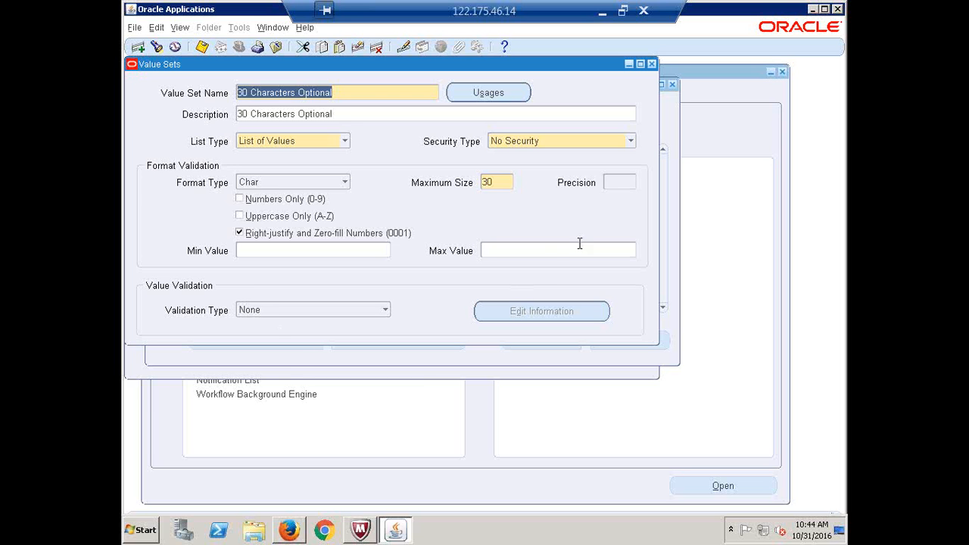
pyautogui.click(652, 64)
pyautogui.click(671, 84)
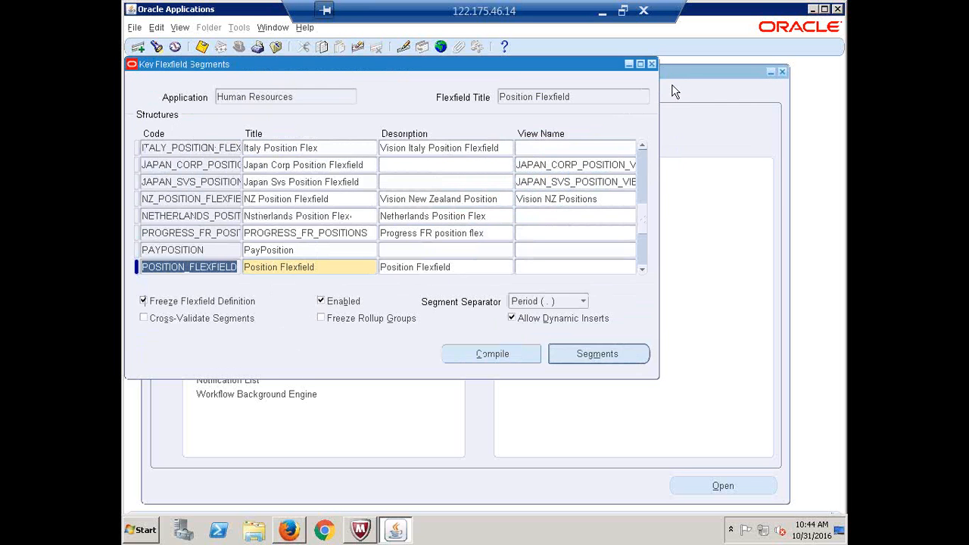
pyautogui.click(652, 64)
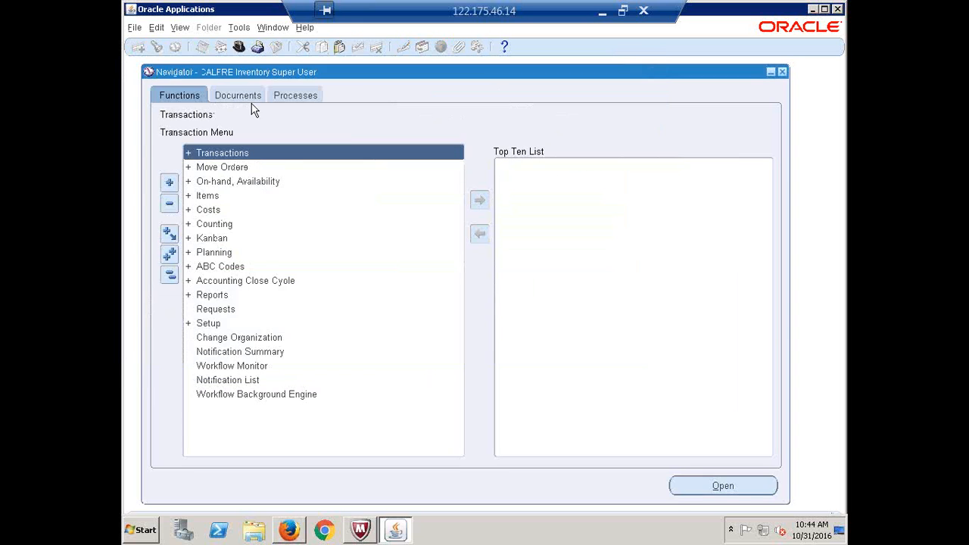
# Switch to Human Resources Super User and open Work Structures > Position > Description
pyautogui.click(239, 47)
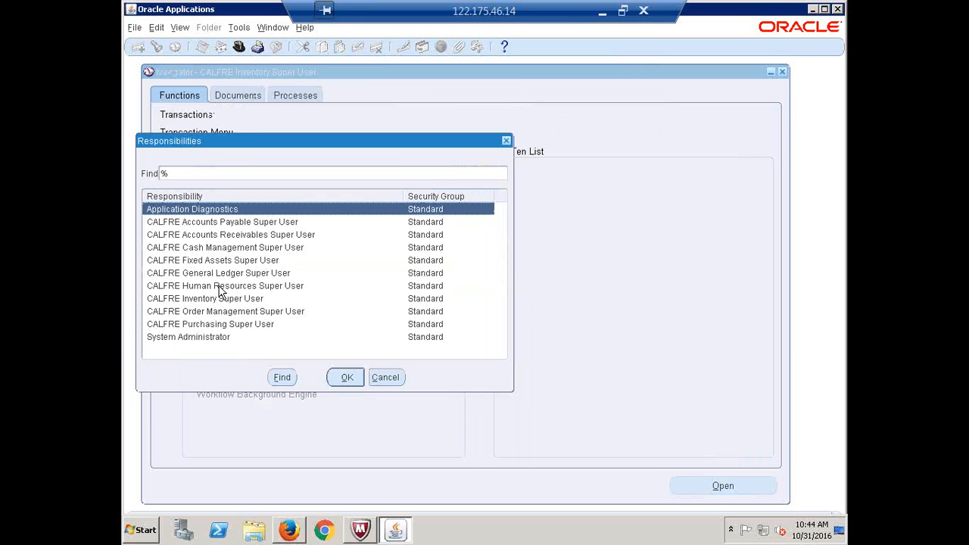
pyautogui.doubleClick(219, 287)
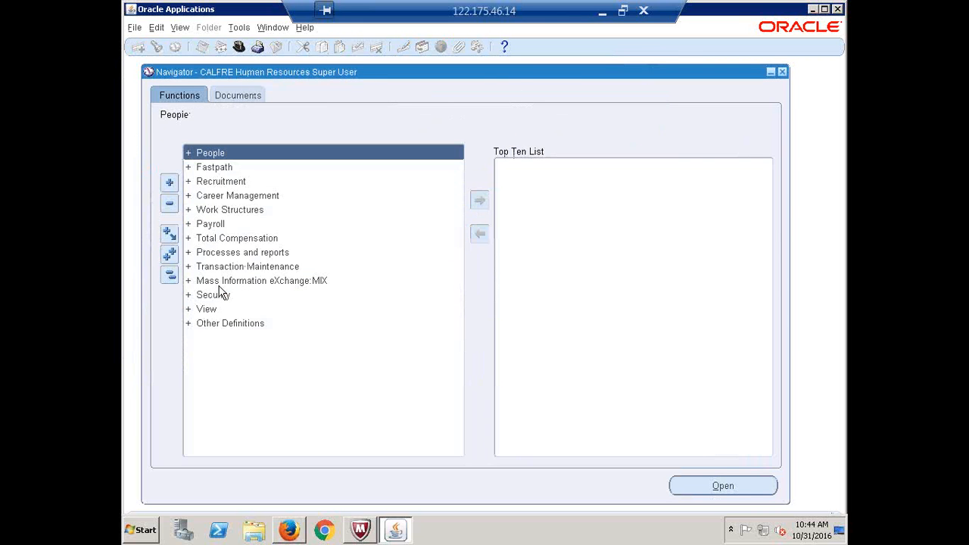
pyautogui.doubleClick(227, 209)
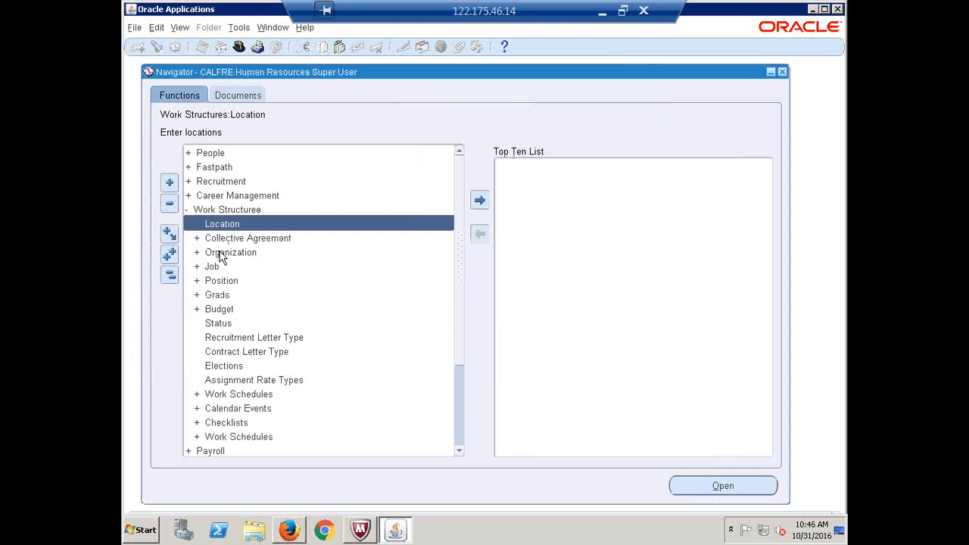
pyautogui.doubleClick(223, 280)
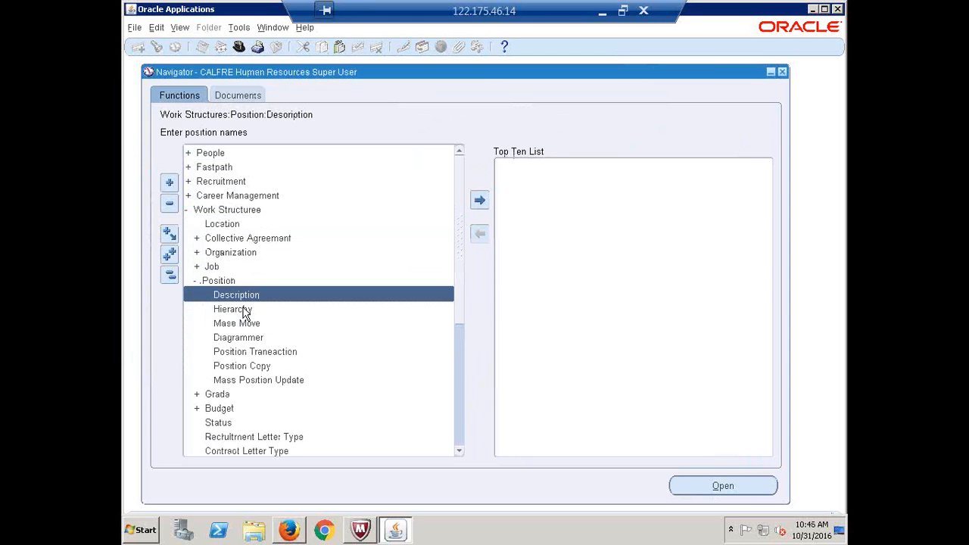
pyautogui.doubleClick(239, 293)
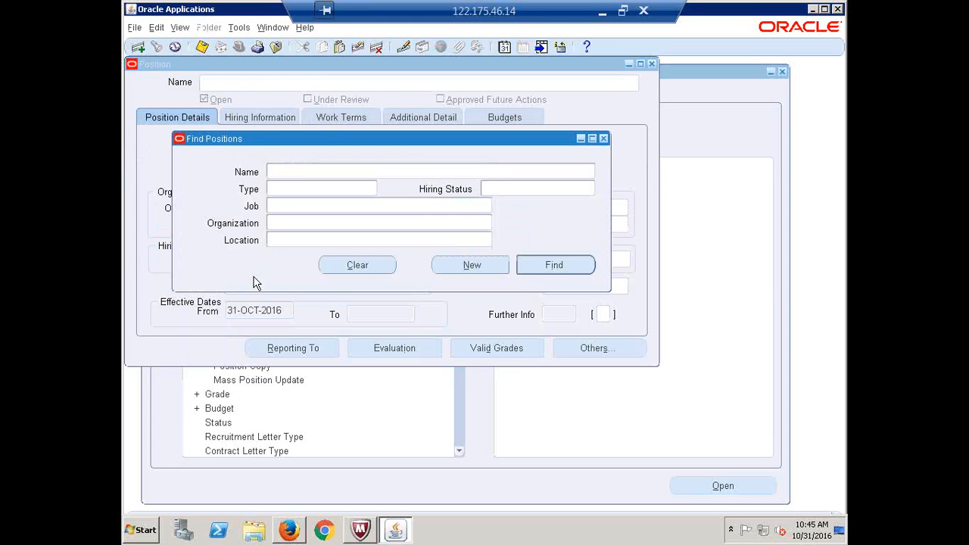
# Create a new position with number 897 and name manager, and set Type to None
pyautogui.click(471, 265)
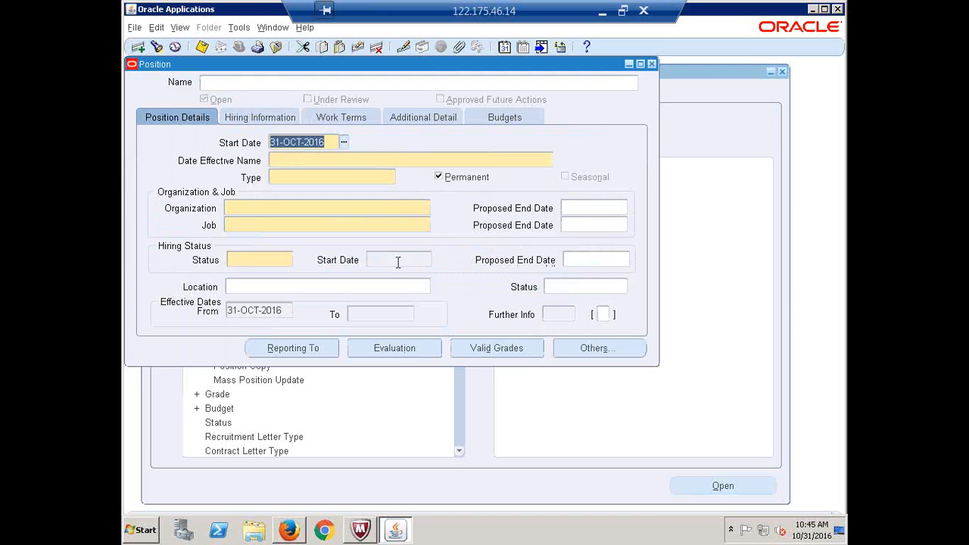
pyautogui.click(280, 160)
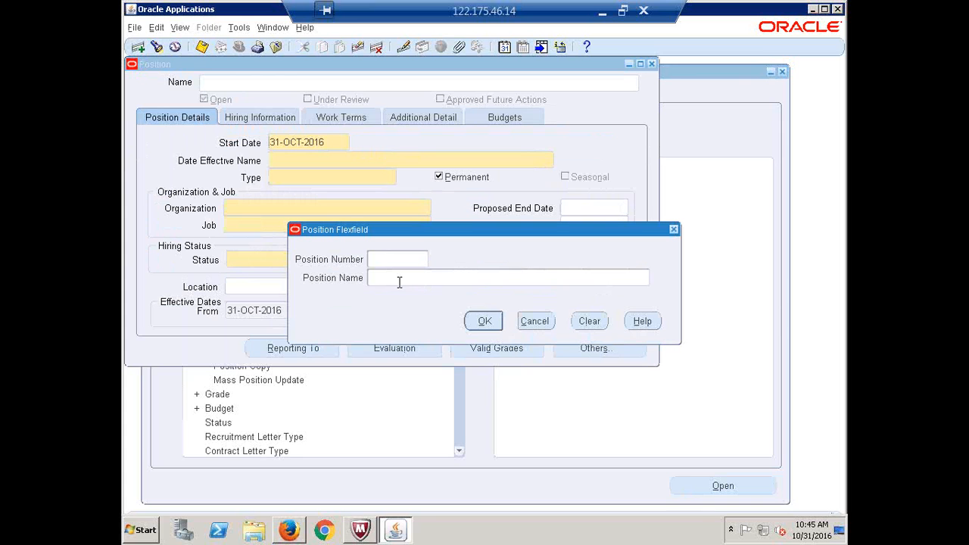
pyautogui.write('897')
pyautogui.press('Tab')
pyautogui.write('manager')
pyautogui.click(487, 322)
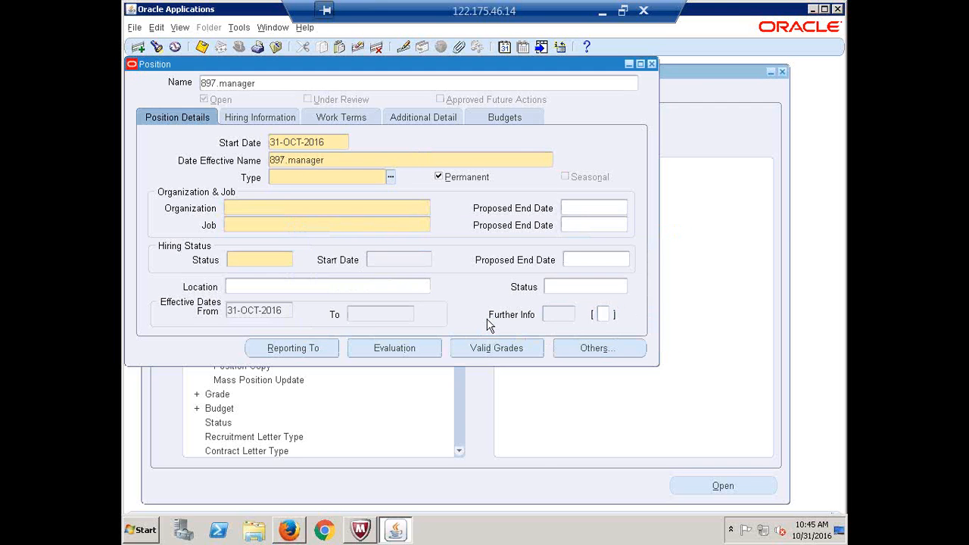
pyautogui.click(391, 177)
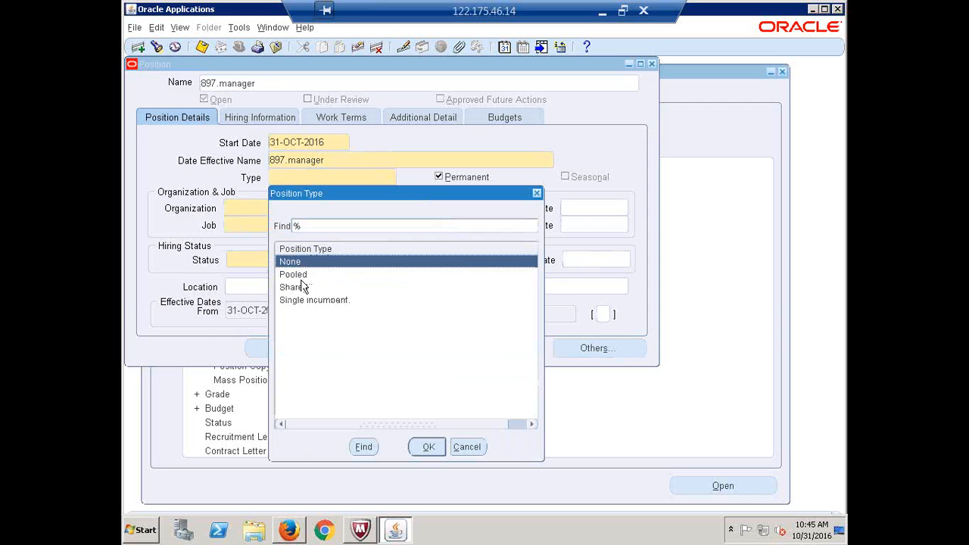
pyautogui.click(429, 448)
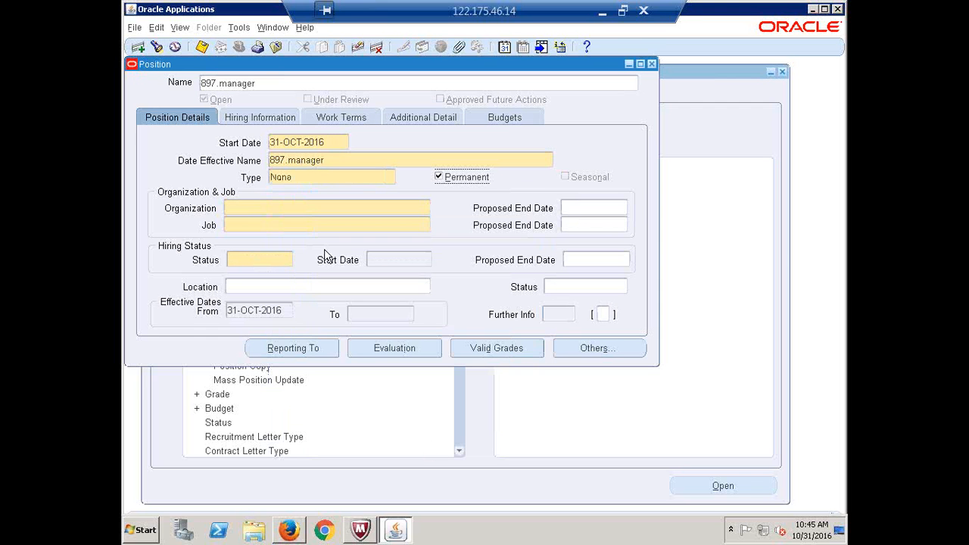
pyautogui.click(309, 205)
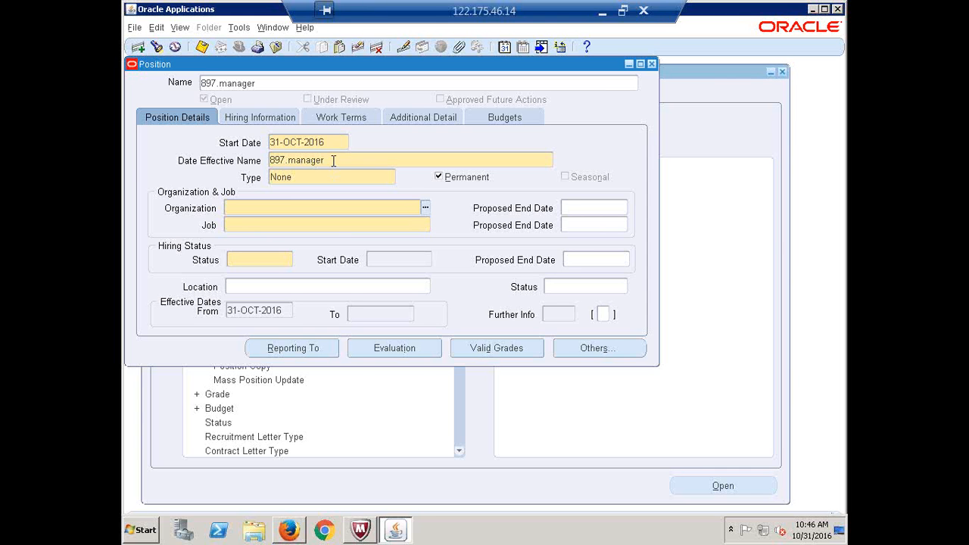
pyautogui.click(347, 209)
pyautogui.write('%')
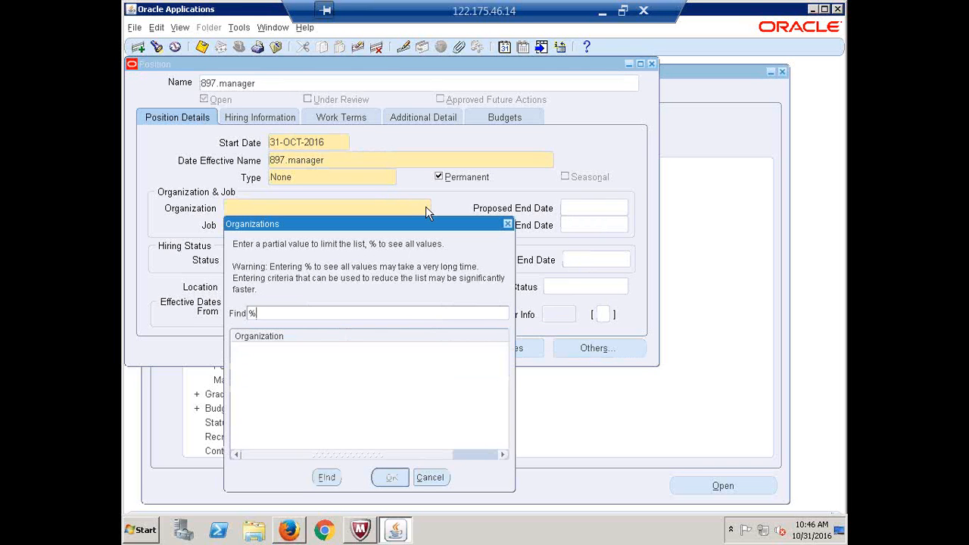
pyautogui.press('BackSpace')
pyautogui.click(507, 225)
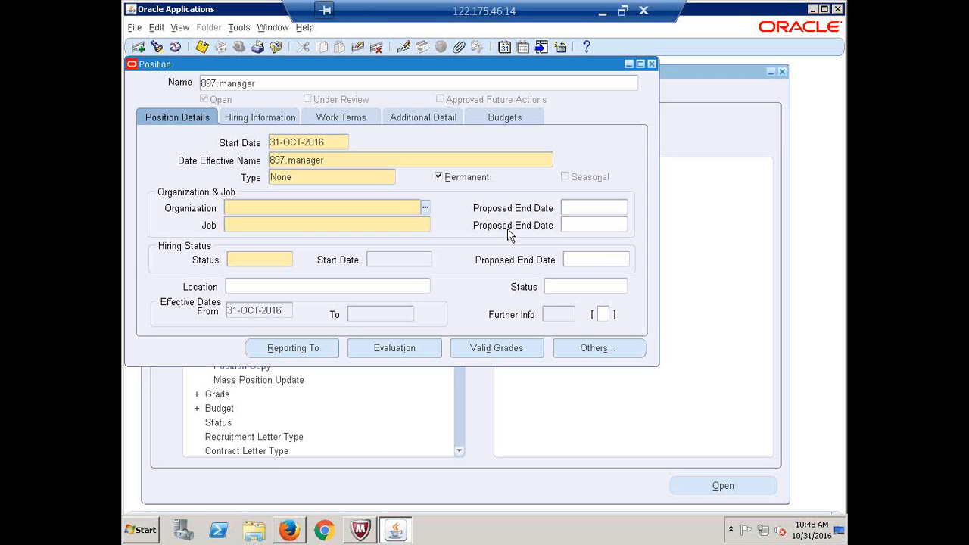
# Close the Position form, confirming Yes, and collapse the Navigator tree
pyautogui.click(653, 64)
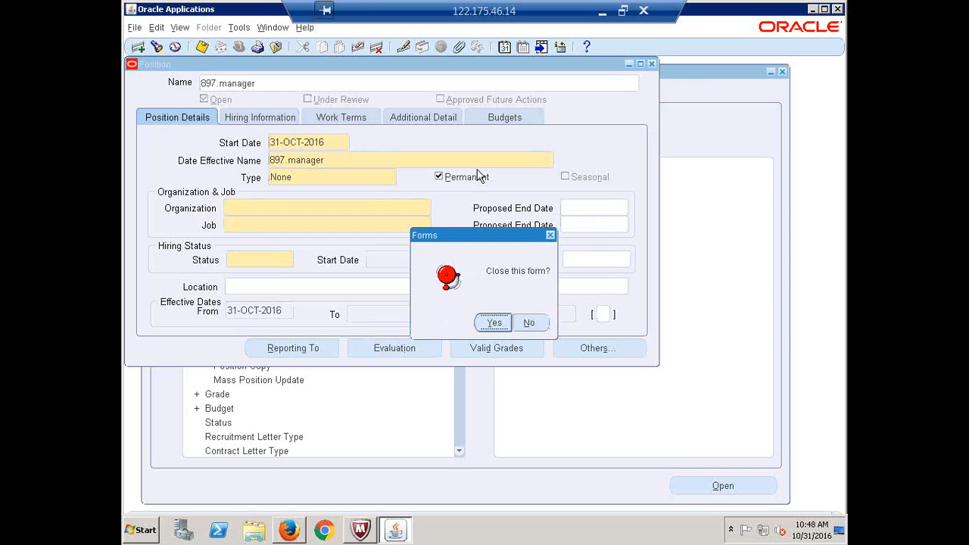
pyautogui.click(496, 325)
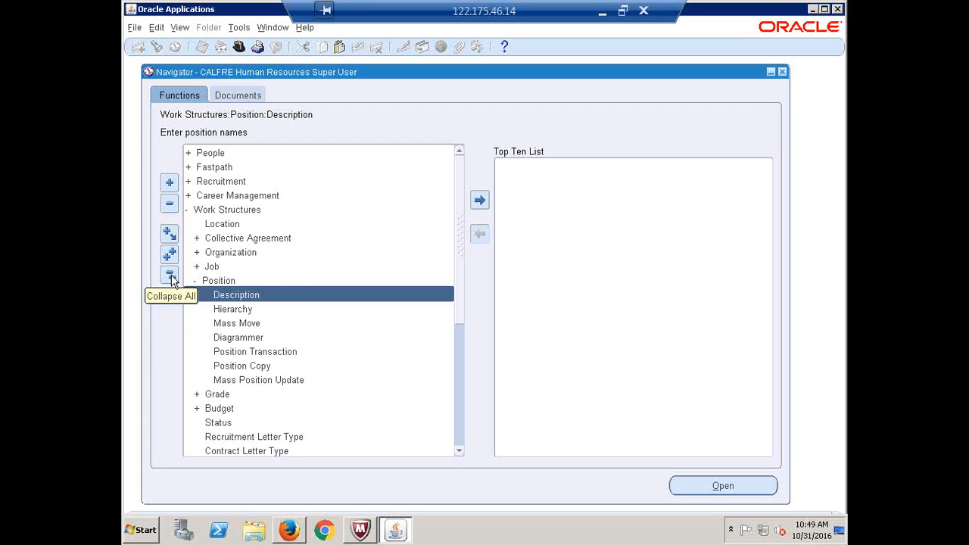
pyautogui.click(170, 274)
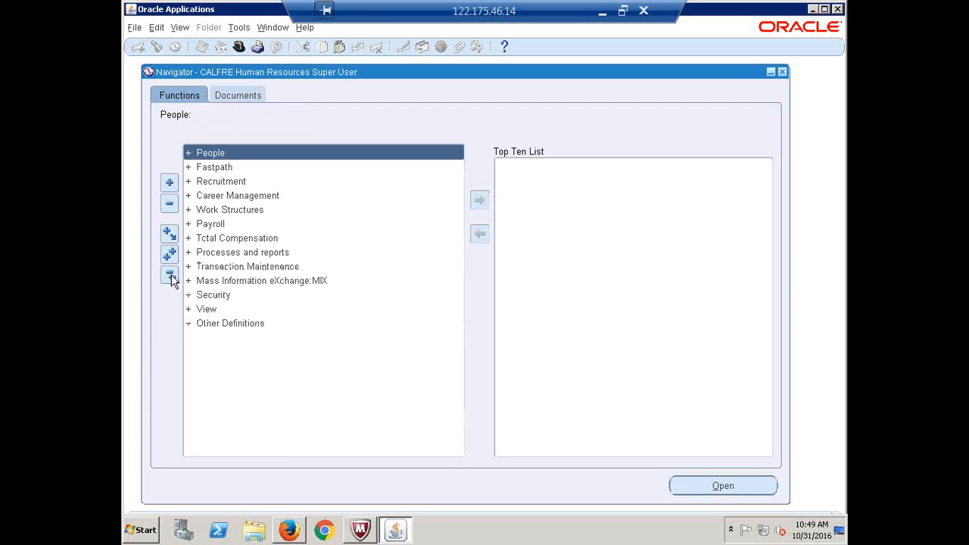
# Open Work Structures > Organization > Description
pyautogui.click(231, 212)
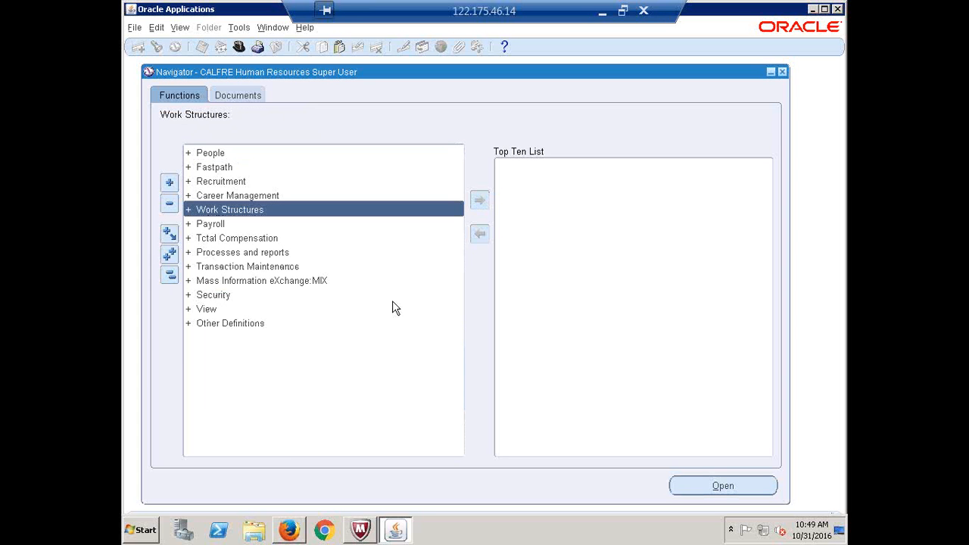
pyautogui.press('Return')
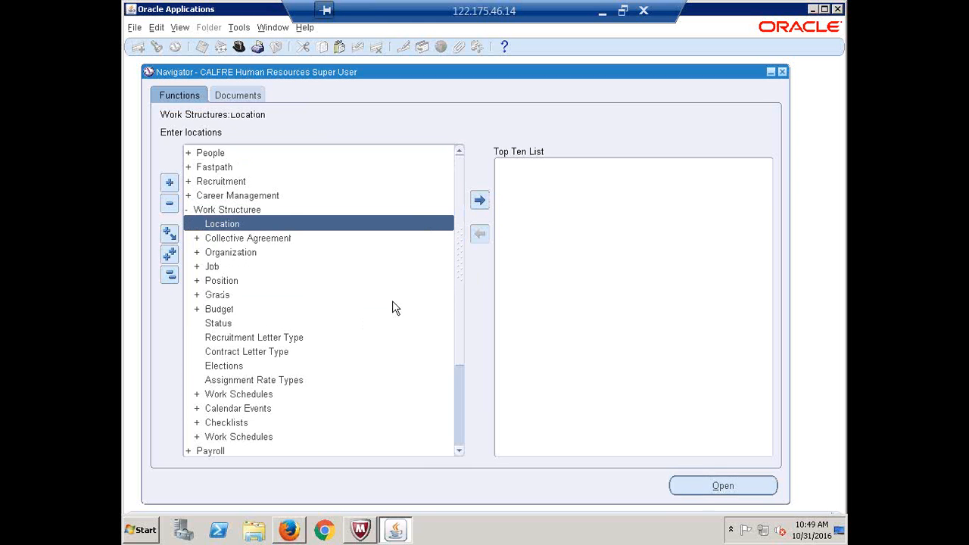
pyautogui.press('Down')
pyautogui.press('Down')
pyautogui.press('Return')
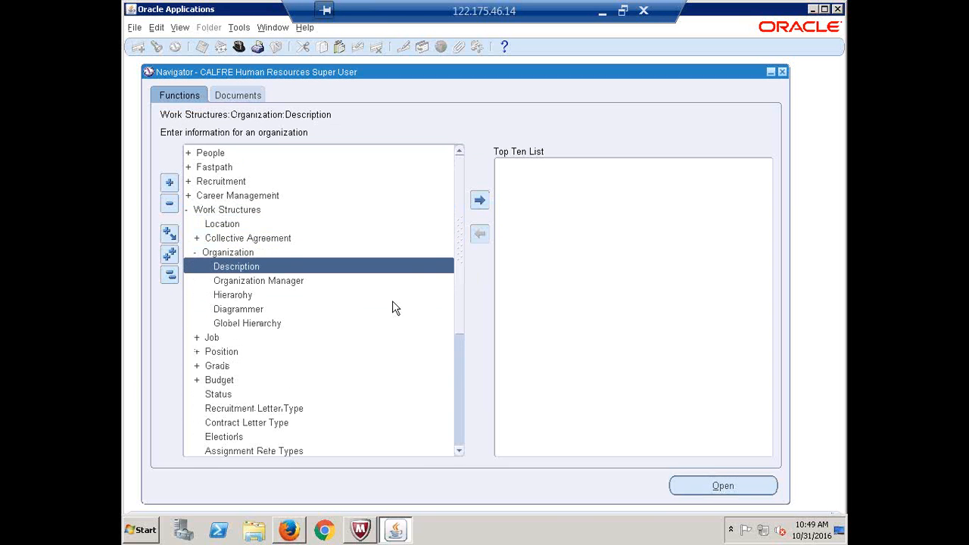
pyautogui.press('Return')
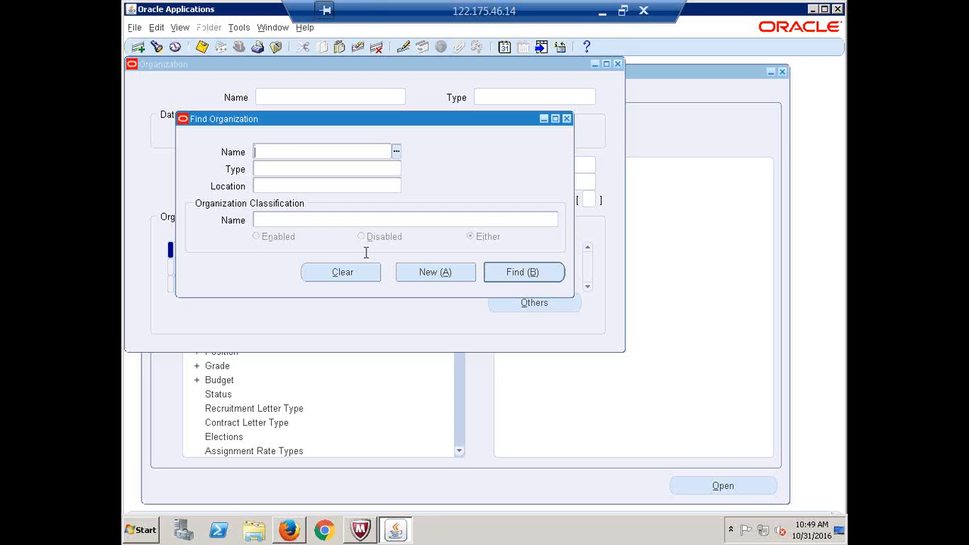
# Search for 'calfre' and retrieve the CALFRE India Business Group organization record
pyautogui.write('calfre')
pyautogui.press('Tab')
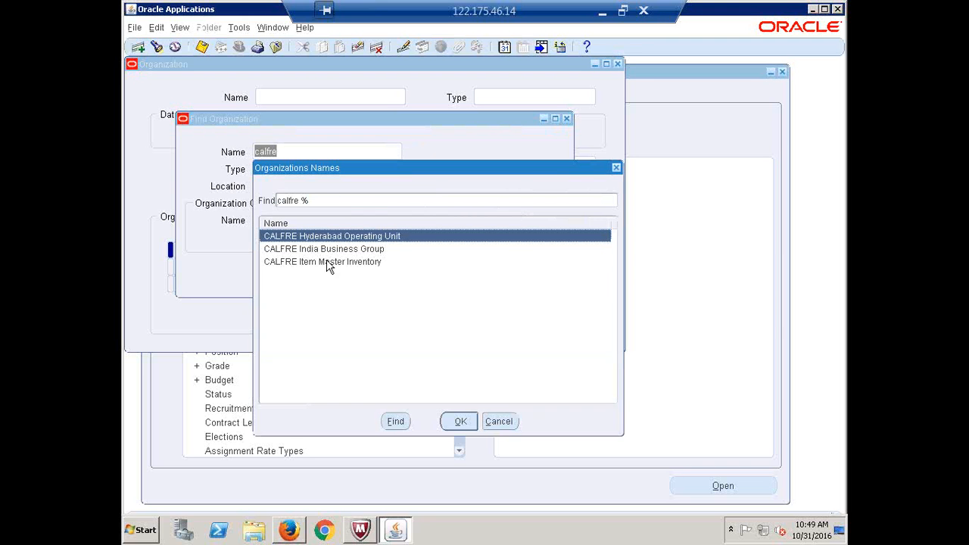
pyautogui.click(324, 249)
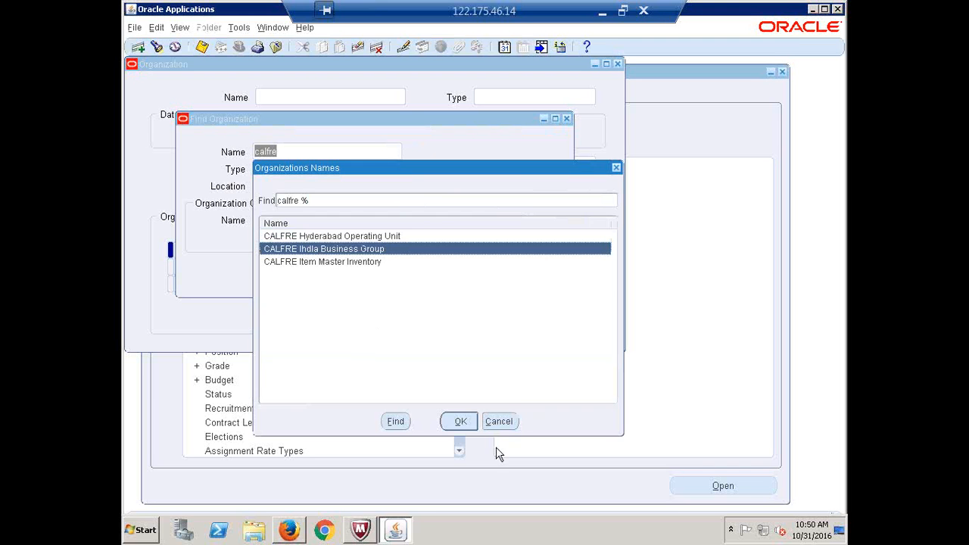
pyautogui.click(458, 425)
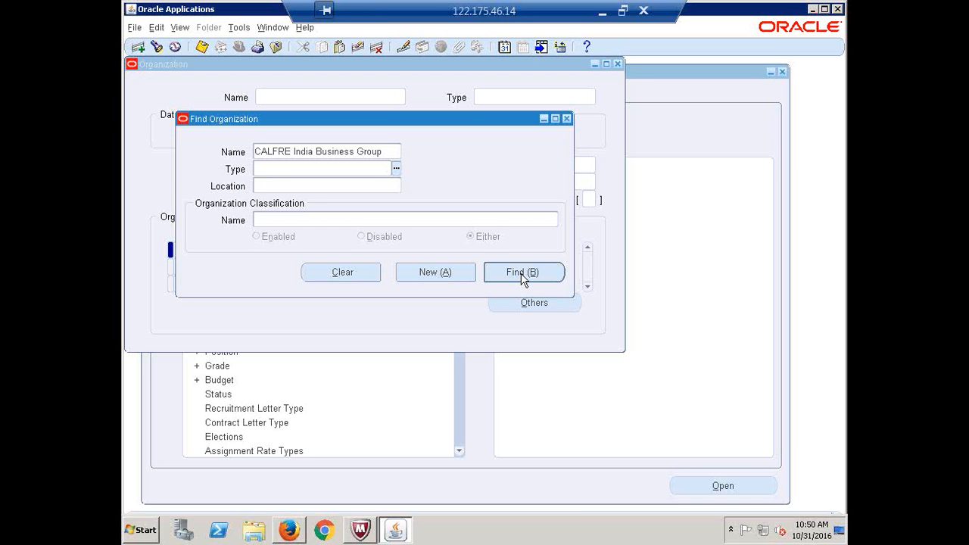
pyautogui.click(521, 275)
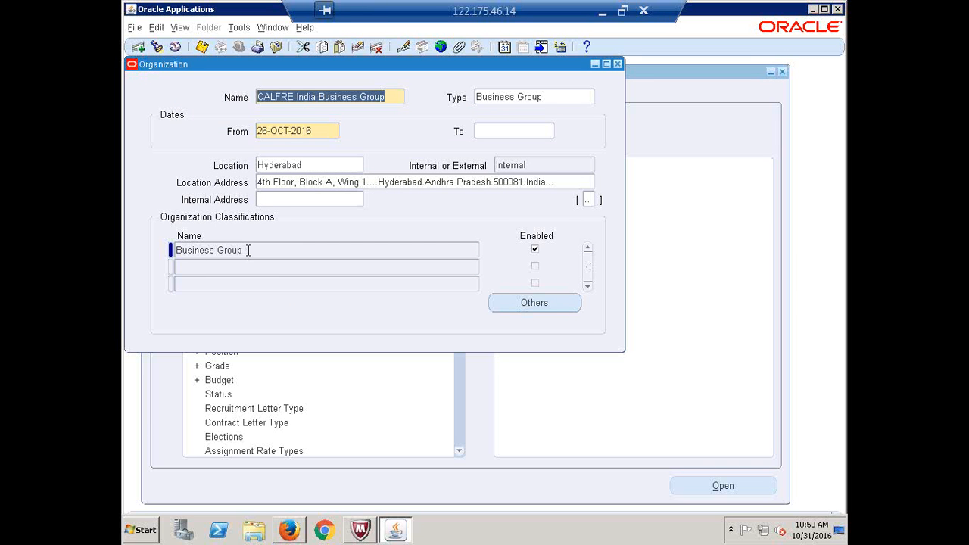
# Add and enable the HR Organization classification, then save and close the organization
pyautogui.click(232, 269)
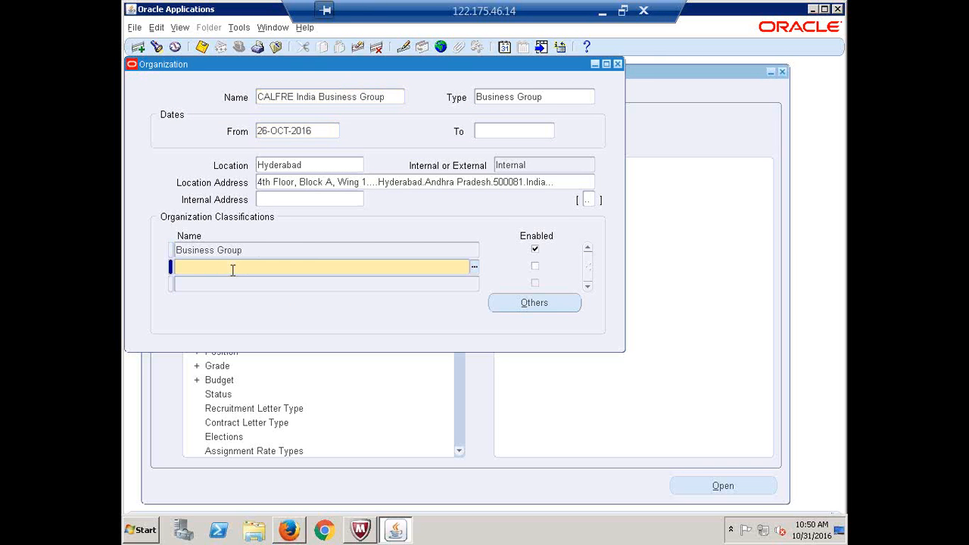
pyautogui.write('HR Organization')
pyautogui.click(535, 265)
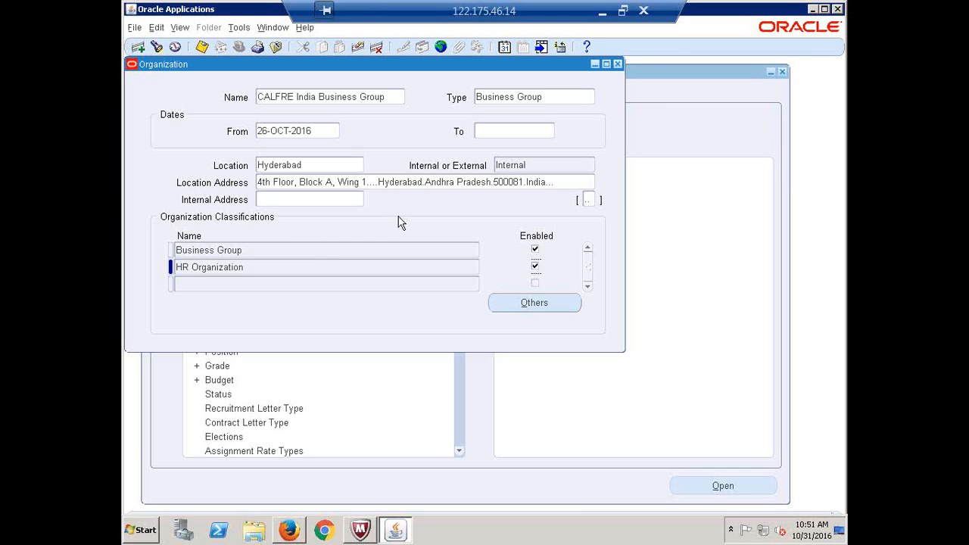
pyautogui.click(202, 47)
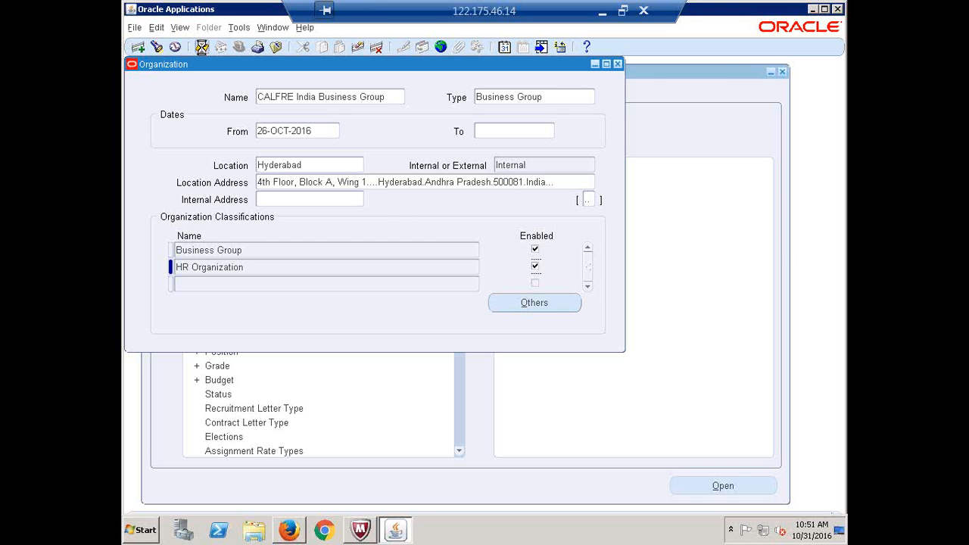
pyautogui.click(618, 64)
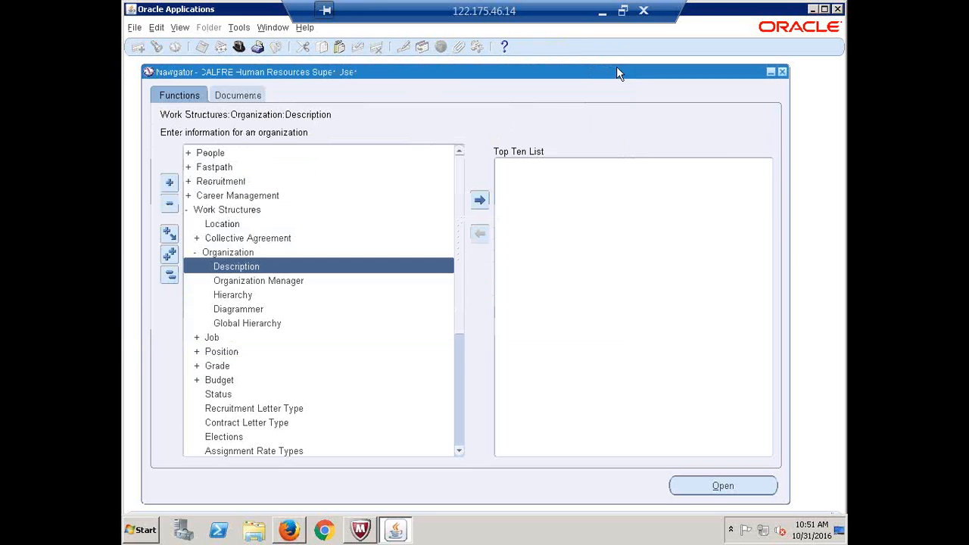
# Open Work Structures > Position > Description from the collapsed Navigator tree
pyautogui.click(169, 276)
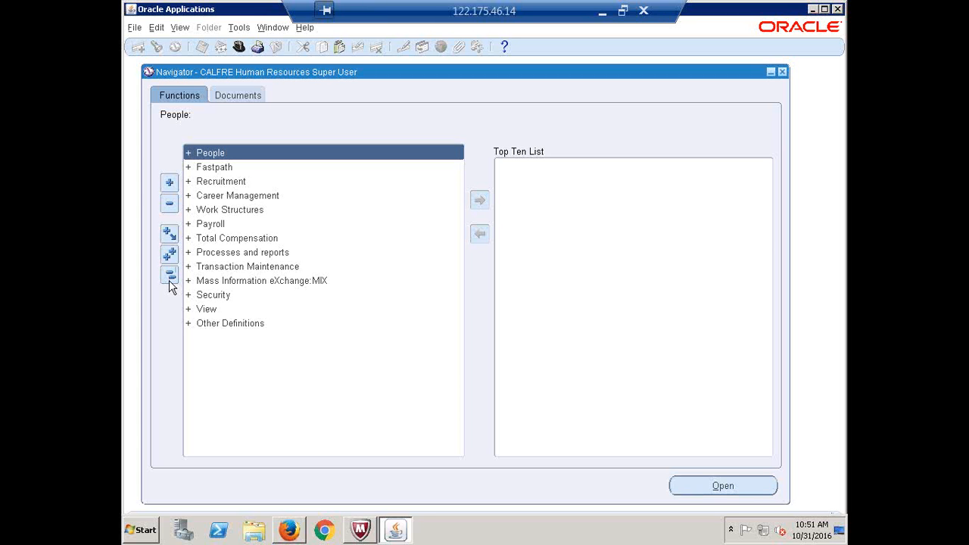
pyautogui.click(226, 212)
pyautogui.doubleClick(225, 212)
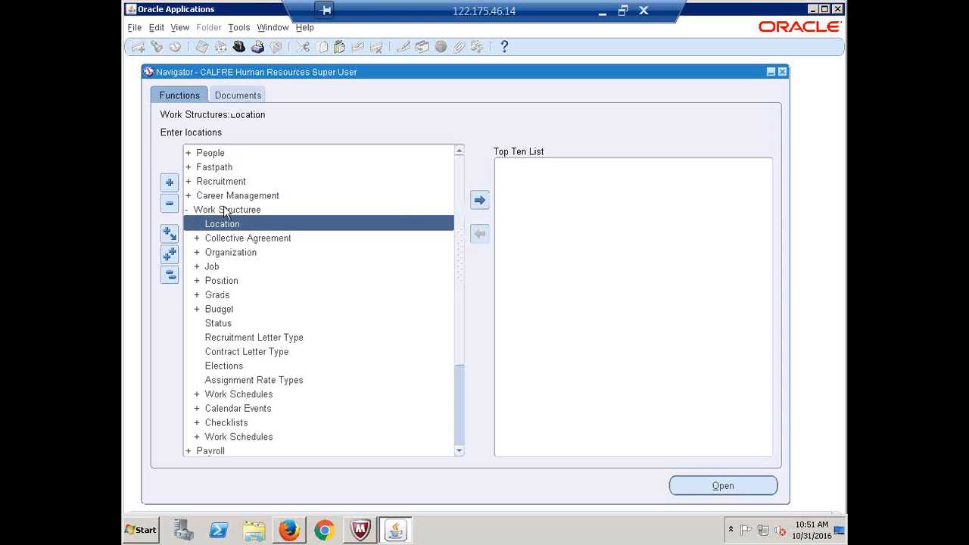
pyautogui.doubleClick(233, 281)
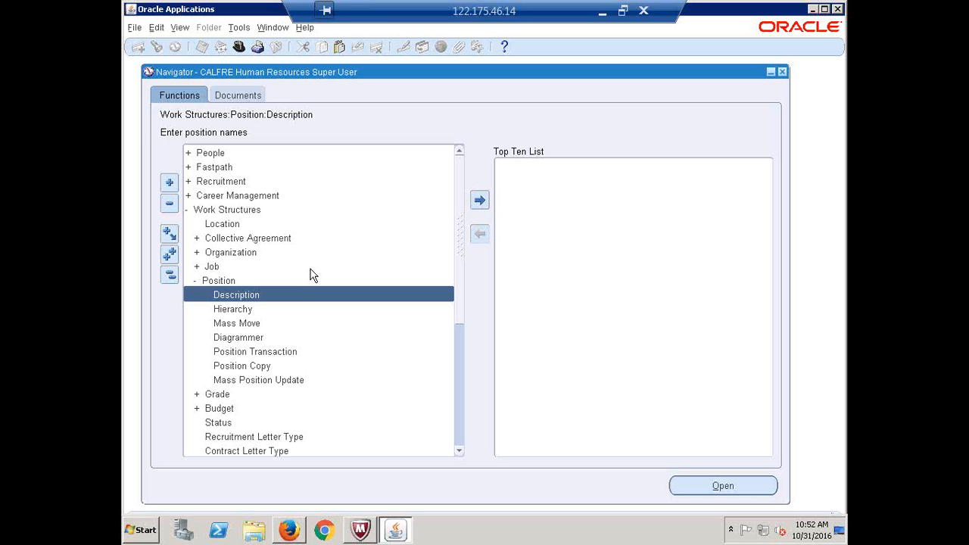
pyautogui.press('Return')
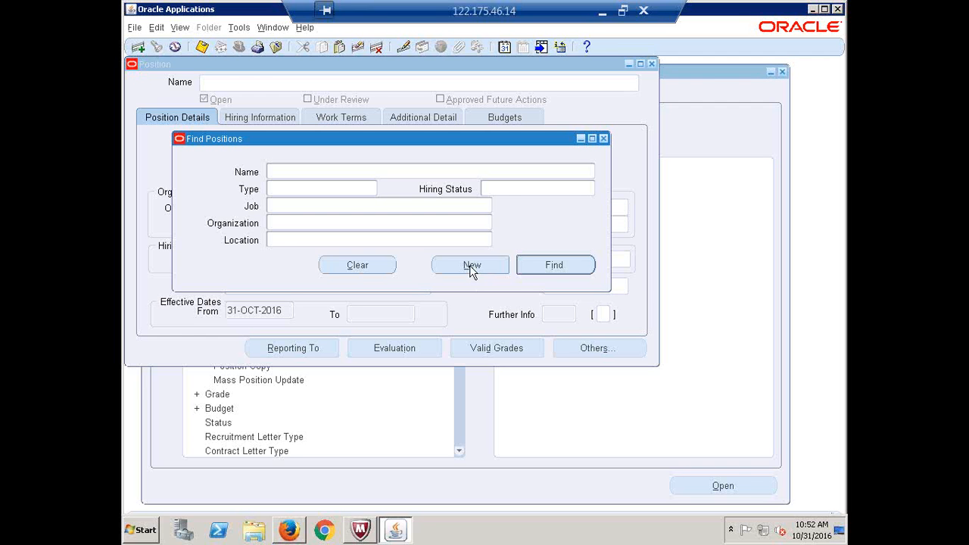
# Start a new position record and open its Position Flexfield for number and name
pyautogui.click(470, 267)
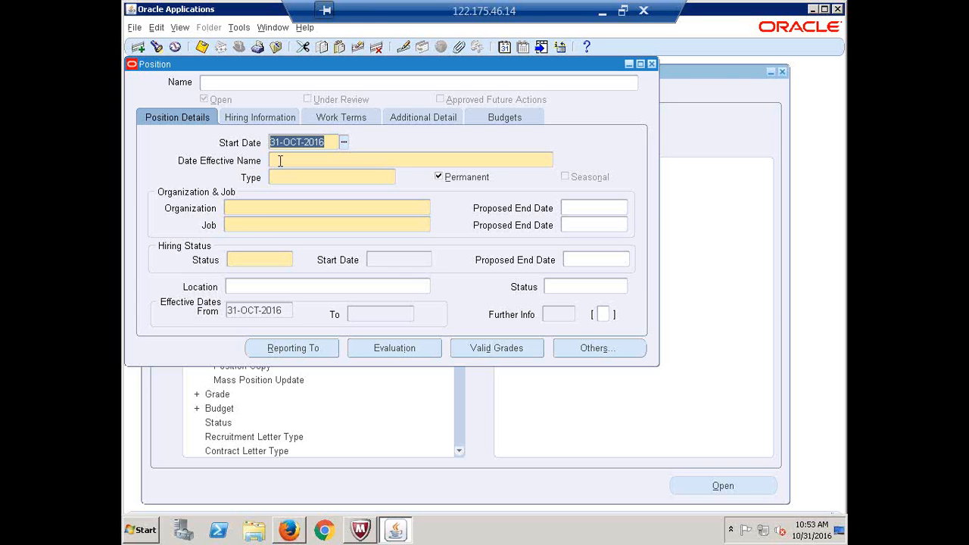
pyautogui.click(280, 160)
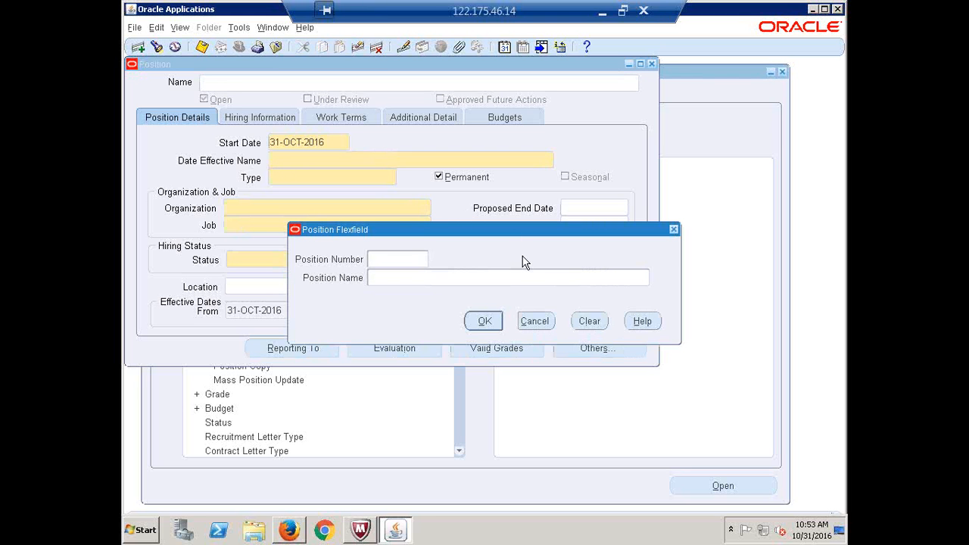
# Name the position number C2222 and name Purchasing Manager in the flexfield
pyautogui.write('C2222')
pyautogui.press('Tab')
pyautogui.write('M')
pyautogui.press('BackSpace')
pyautogui.write('Purchasing Manager')
pyautogui.click(483, 321)
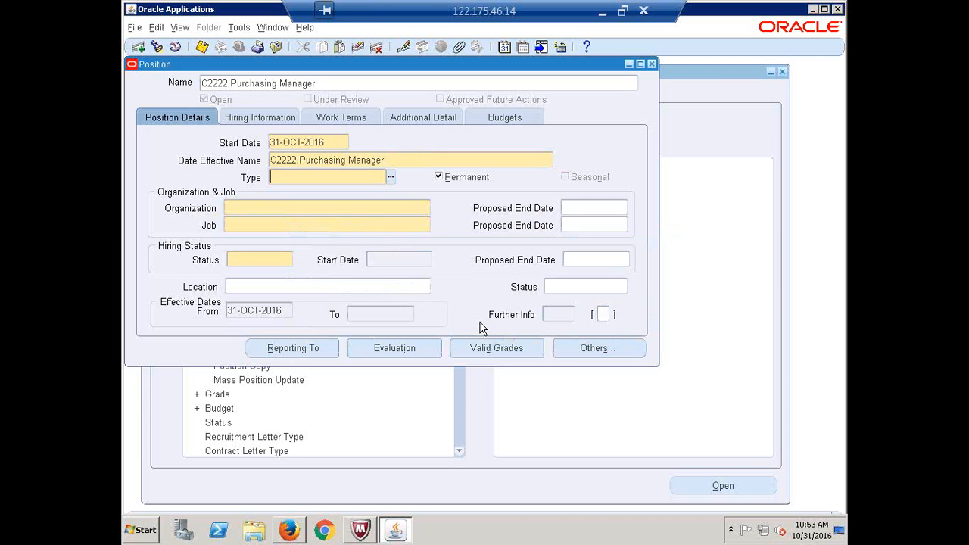
# Set the position Type to None
pyautogui.click(392, 179)
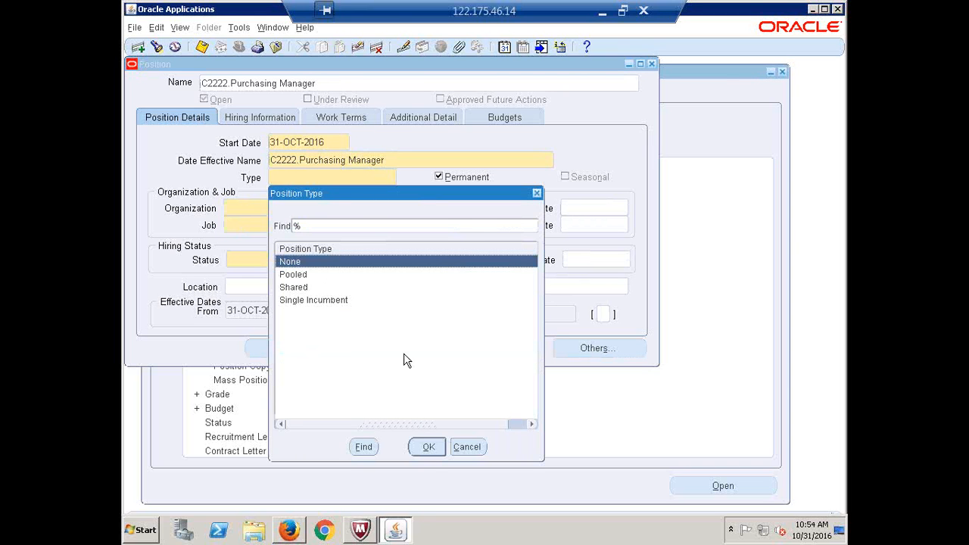
pyautogui.click(428, 447)
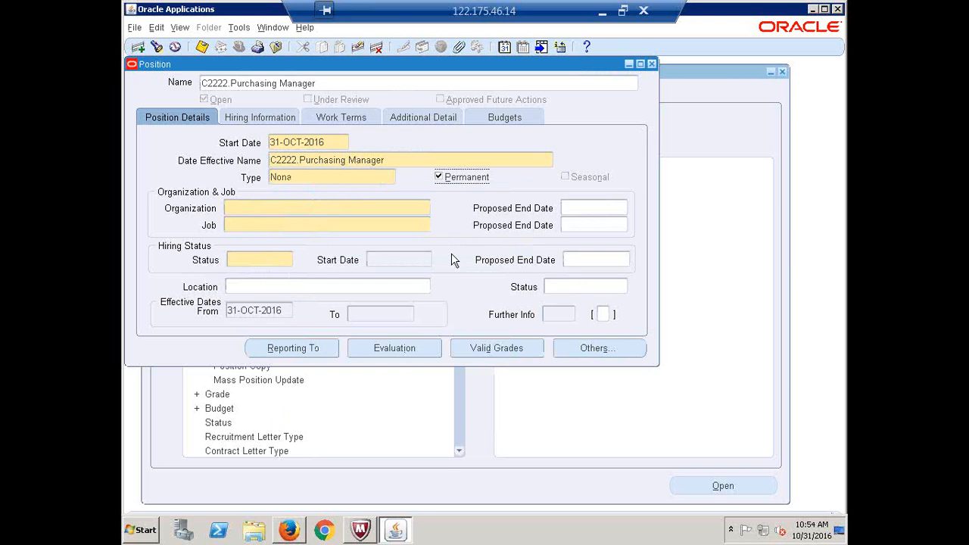
pyautogui.click(467, 159)
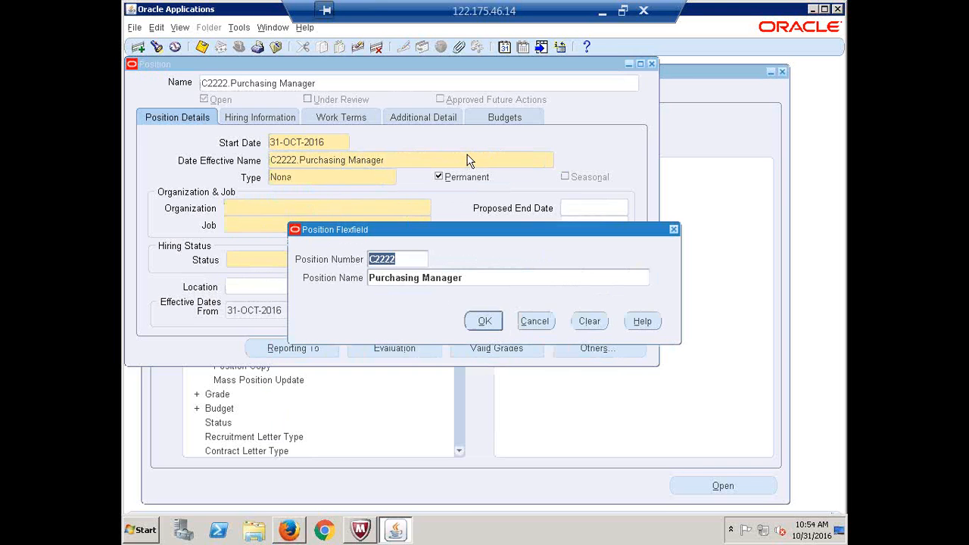
pyautogui.click(483, 323)
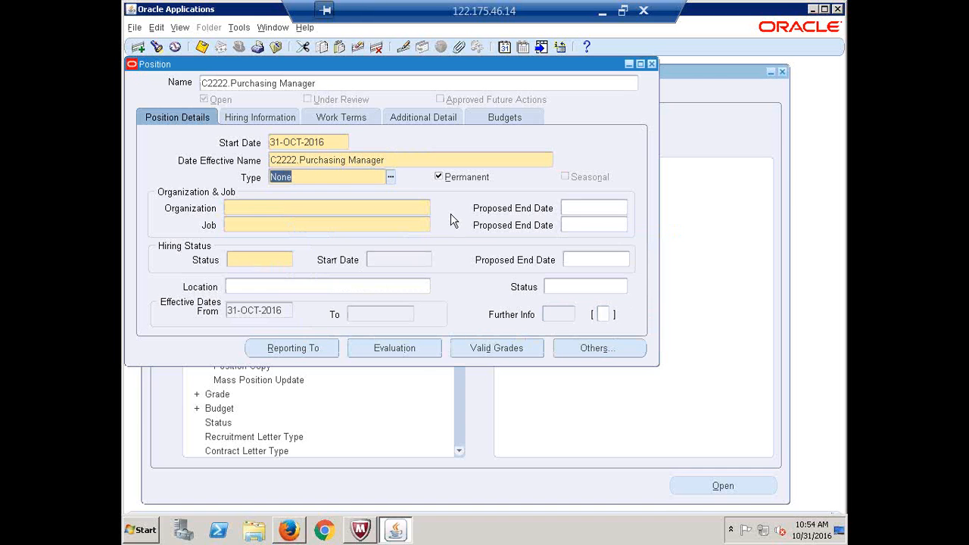
pyautogui.click(340, 180)
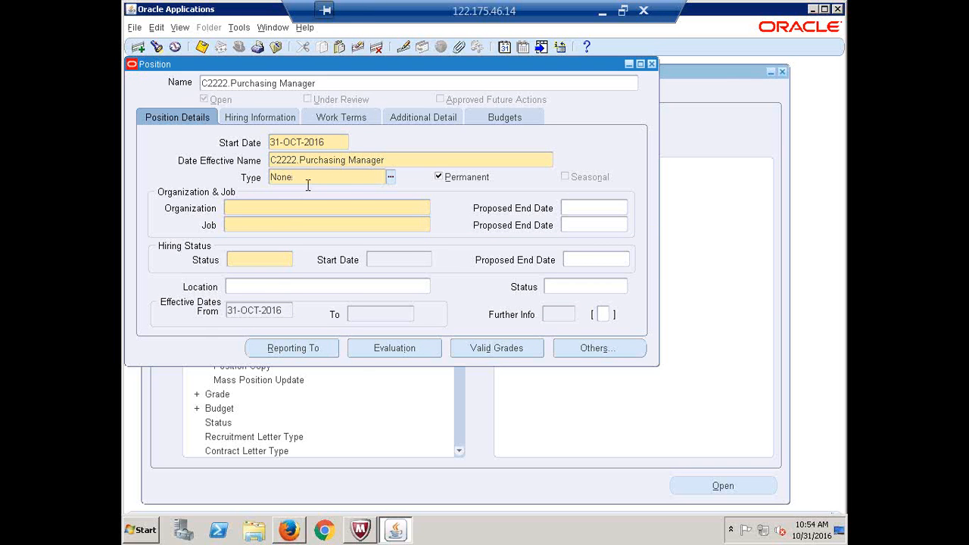
# Set the position's organization to CALFRE India Business Group and job to C1111.Buyer
pyautogui.click(269, 208)
pyautogui.write('calfre')
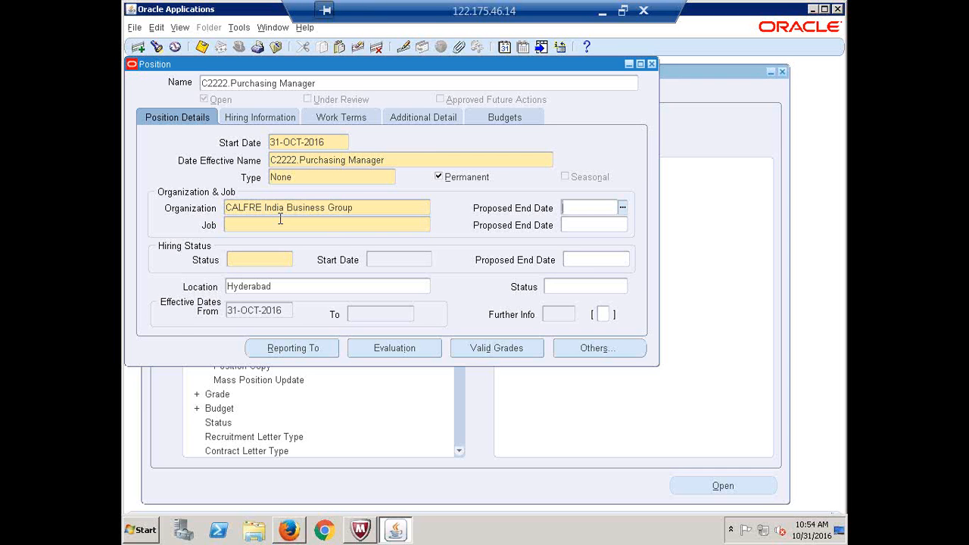
pyautogui.click(260, 224)
pyautogui.write('C1111')
pyautogui.press('Tab')
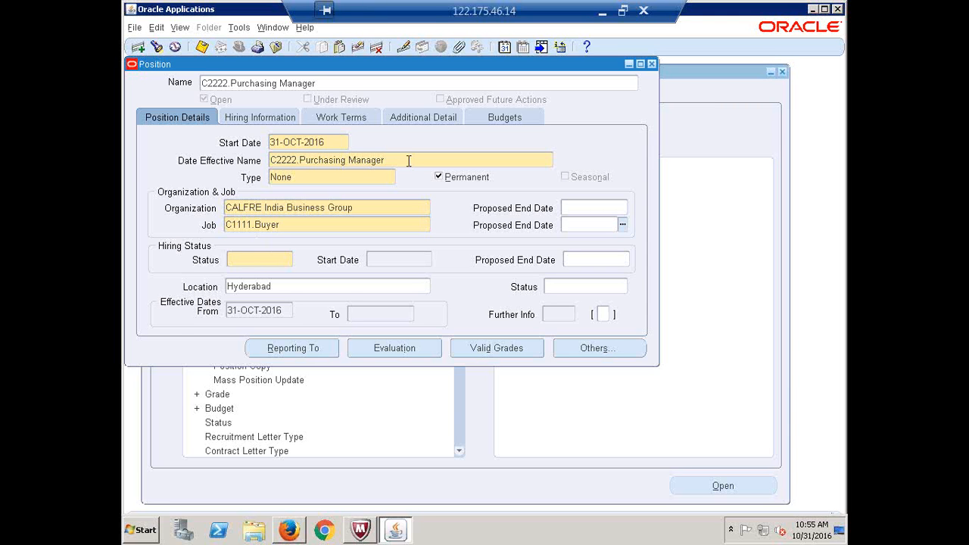
# Set hiring status Active, confirm location Hyderabad, and save the position
pyautogui.click(256, 261)
pyautogui.write('AC')
pyautogui.press('Tab')
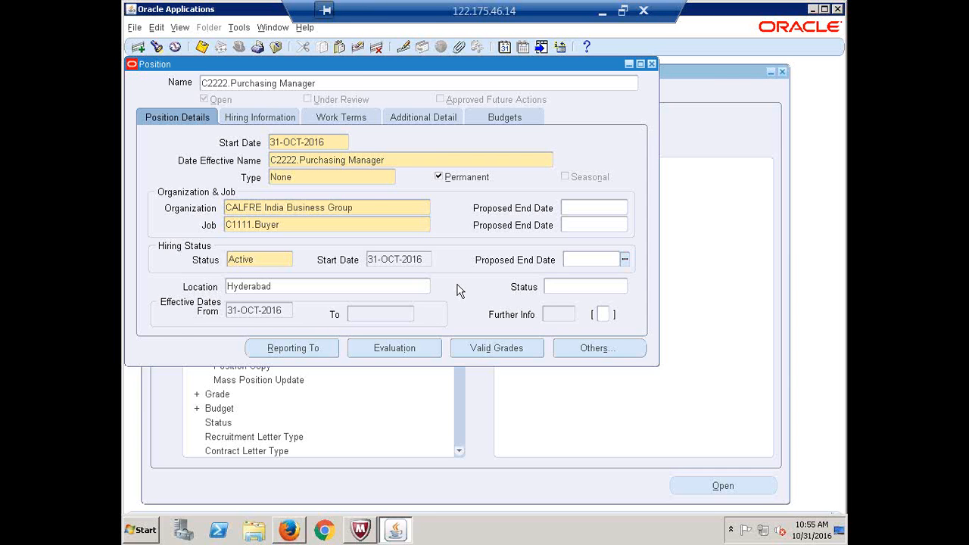
pyautogui.click(373, 209)
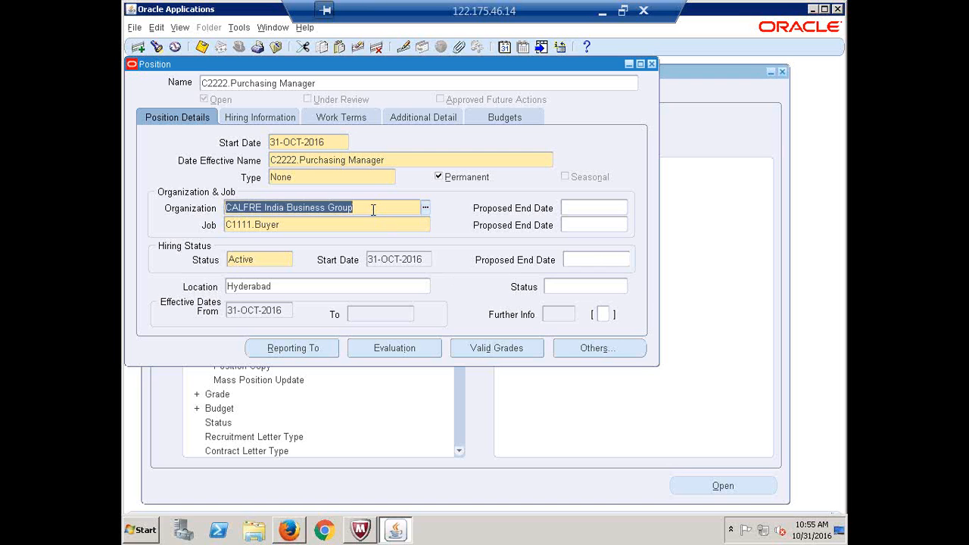
pyautogui.click(273, 287)
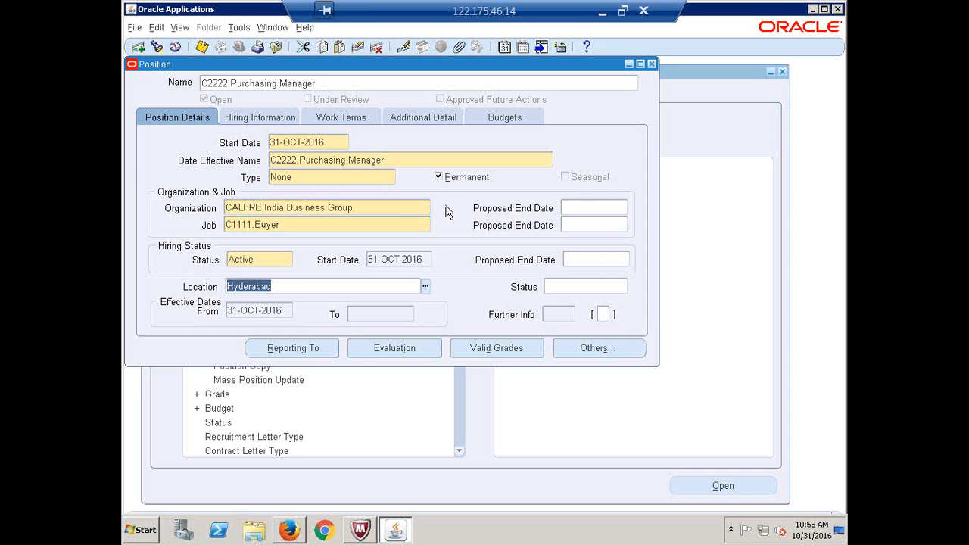
pyautogui.hotkey('ctrl', 's')
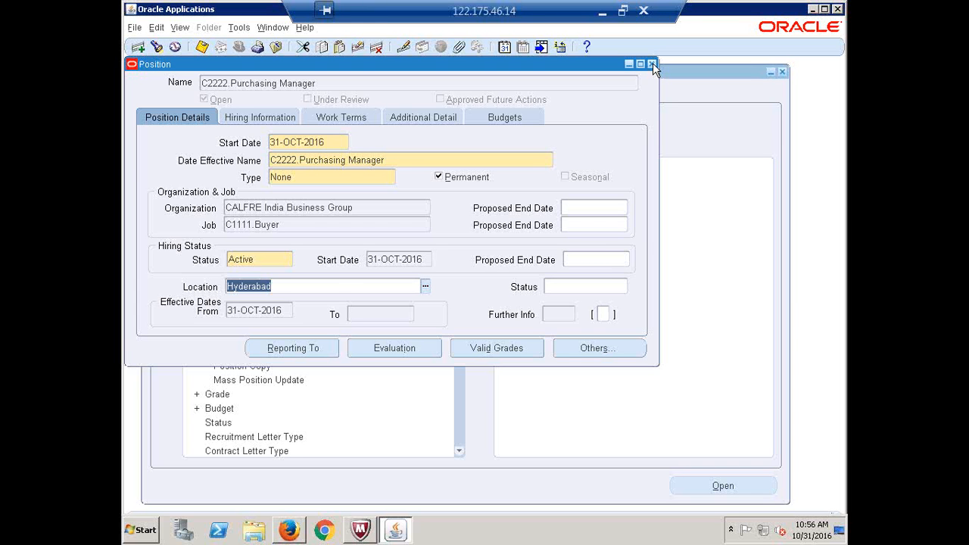
# Close the Position form, collapse the Navigator, and expand the People functions
pyautogui.click(652, 63)
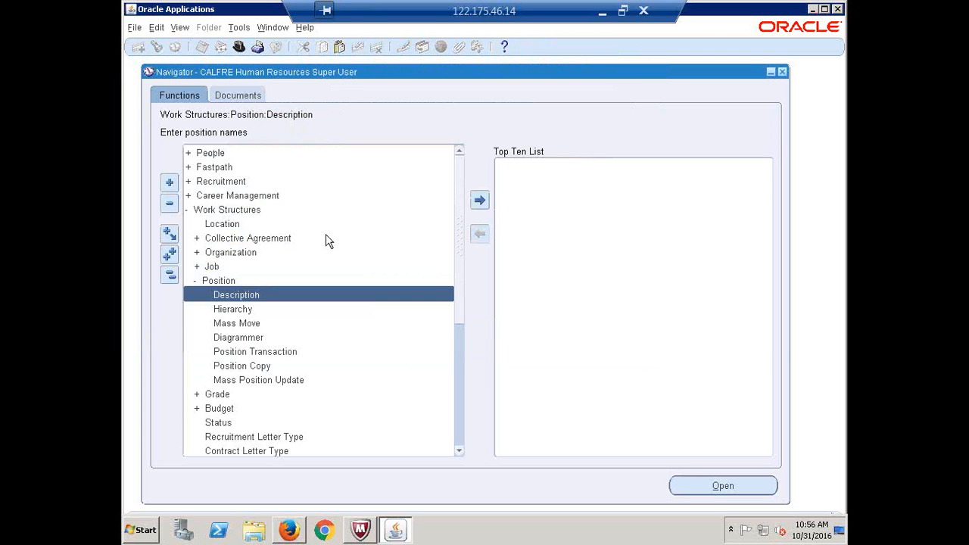
pyautogui.click(167, 277)
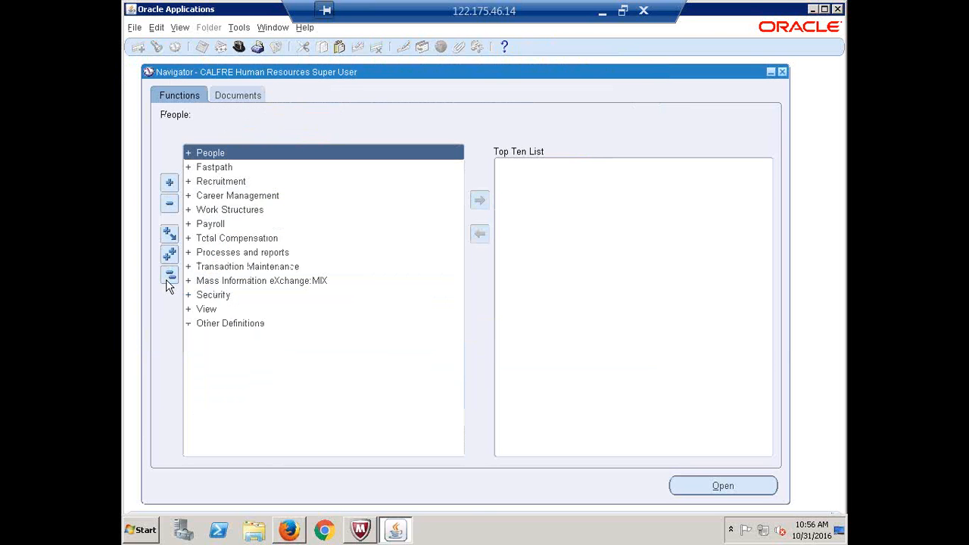
pyautogui.click(743, 4)
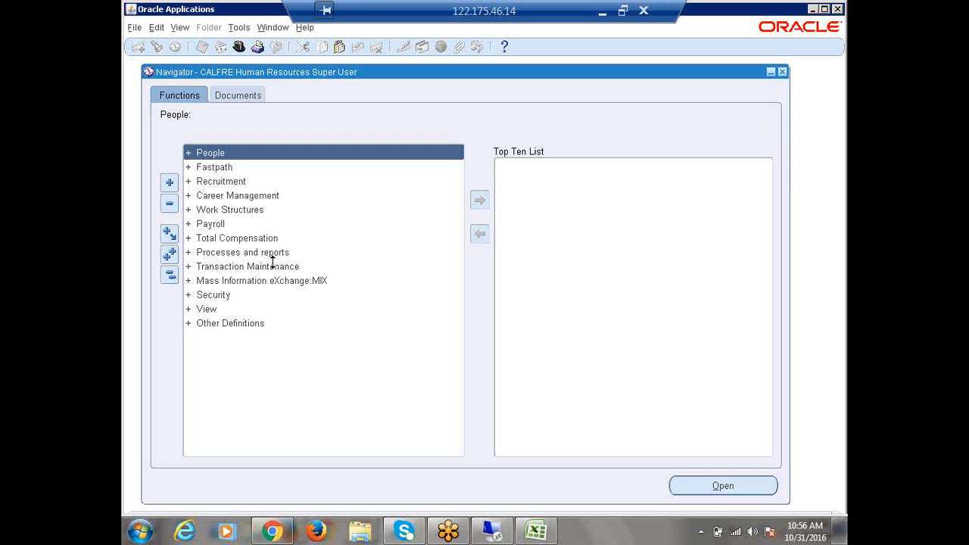
pyautogui.click(168, 275)
pyautogui.click(172, 274)
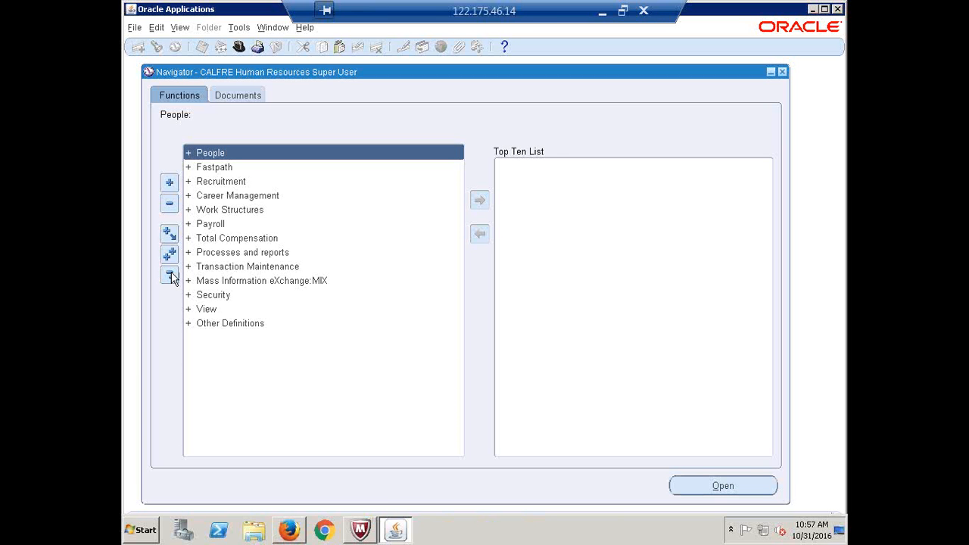
pyautogui.click(171, 275)
pyautogui.click(171, 275)
pyautogui.click(170, 275)
pyautogui.click(170, 276)
pyautogui.doubleClick(211, 157)
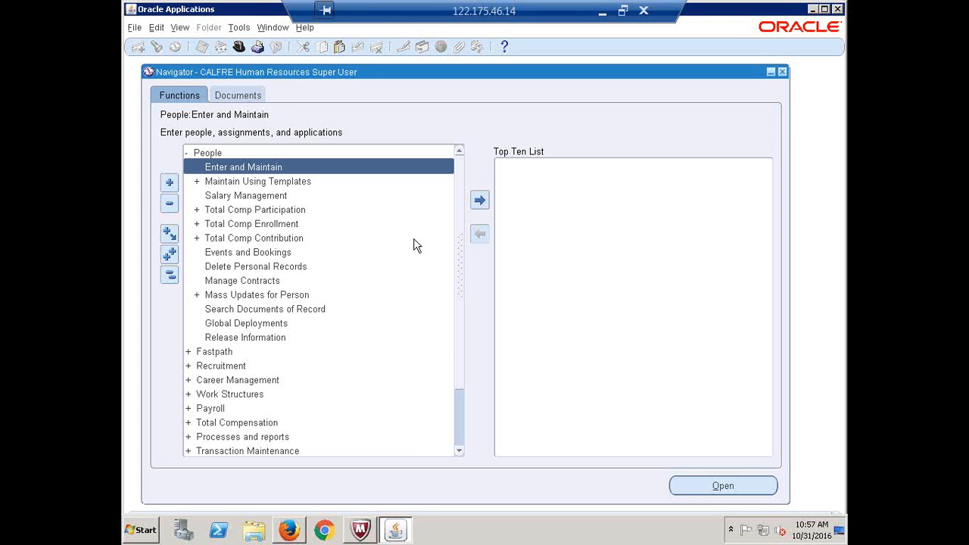
# Open People > Enter and Maintain and start a new person record
pyautogui.doubleClick(222, 167)
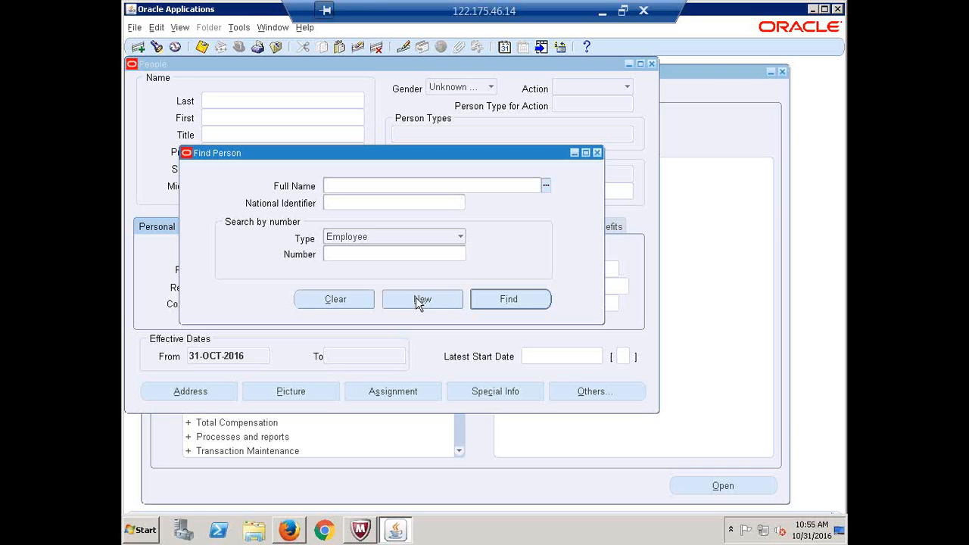
pyautogui.click(413, 300)
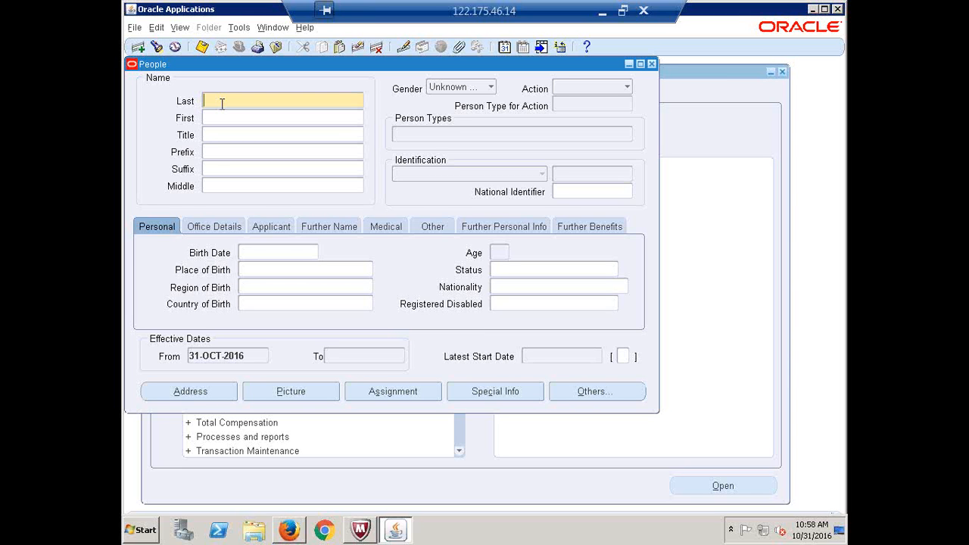
# Enter the new person's last name in capitals and title Mr
pyautogui.write('k')
pyautogui.press('BackSpace')
pyautogui.write('KOTI')
pyautogui.press('Tab')
pyautogui.press('Tab')
pyautogui.write('Mr.')
pyautogui.press('Tab')
# Enter birth date 01-JAN-1980 and confirm the calculated age of 36
pyautogui.click(267, 252)
pyautogui.write('1JAN')
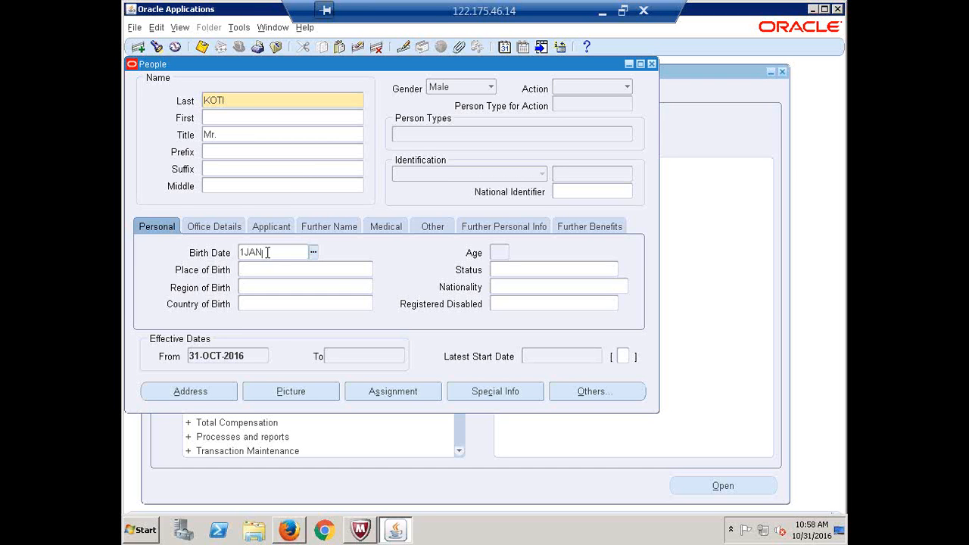
pyautogui.write('1980')
pyautogui.press('Tab')
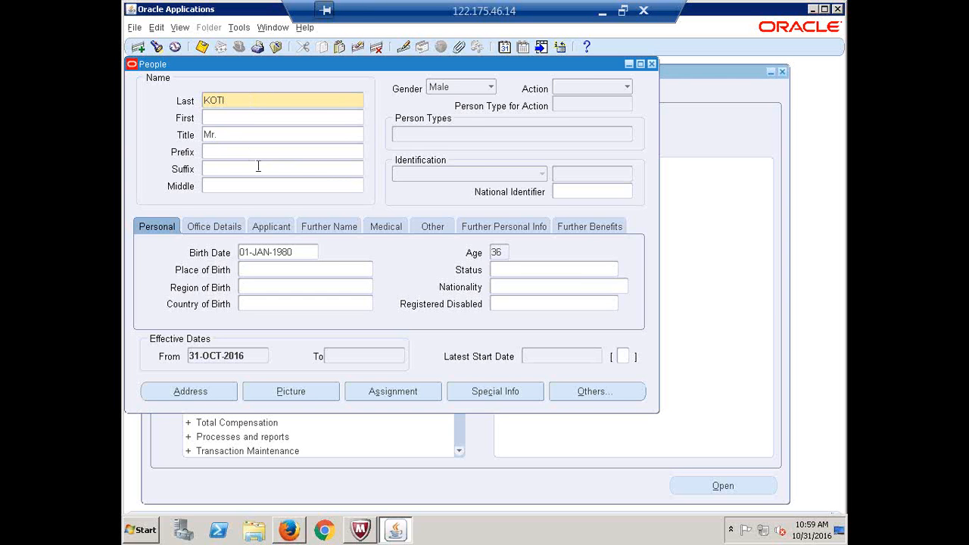
pyautogui.click(299, 252)
pyautogui.click(504, 253)
pyautogui.click(504, 254)
# Set the person's action to Create Employment as Employee, starting 31-OCT-2016
pyautogui.click(626, 87)
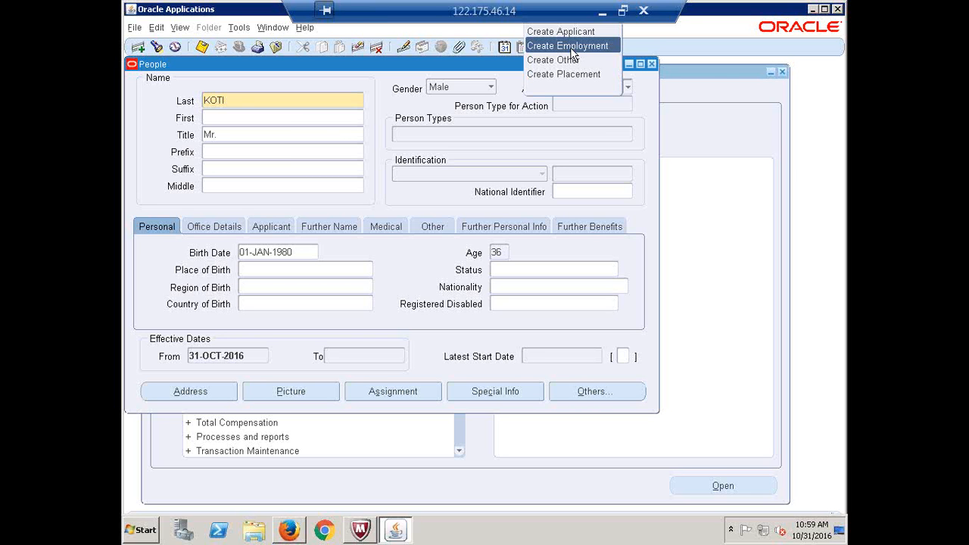
pyautogui.click(570, 47)
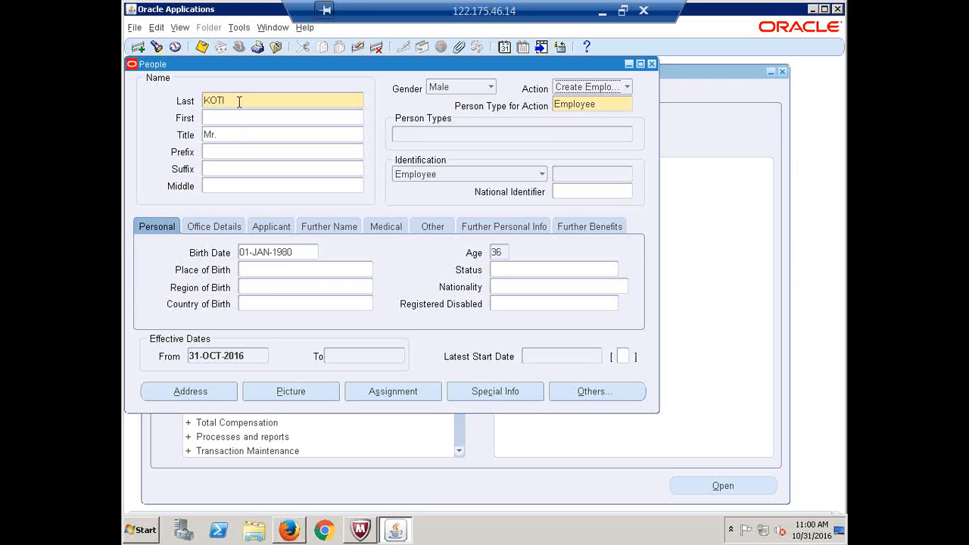
pyautogui.click(579, 175)
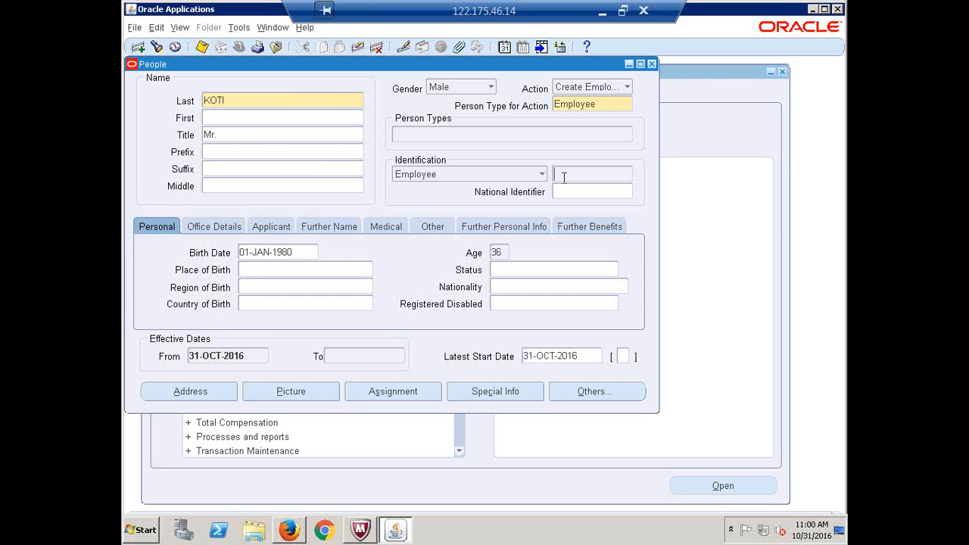
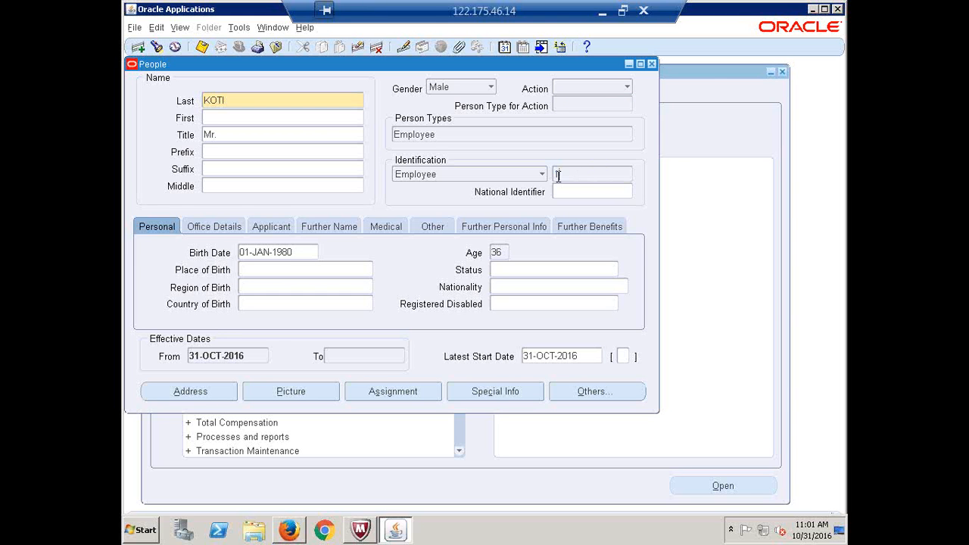
# Check the employee's last name and employee number, then close the People record
pyautogui.click(240, 100)
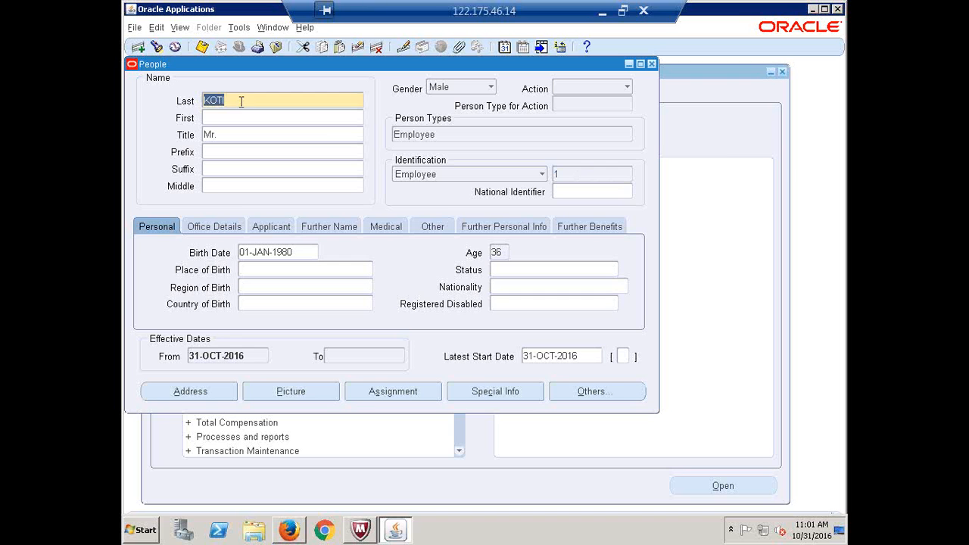
pyautogui.click(560, 175)
pyautogui.click(560, 174)
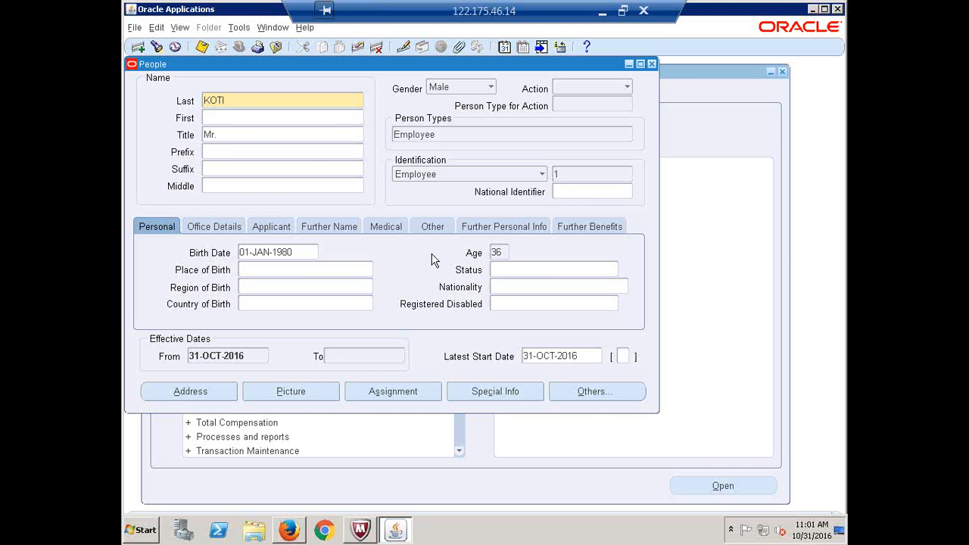
pyautogui.click(652, 65)
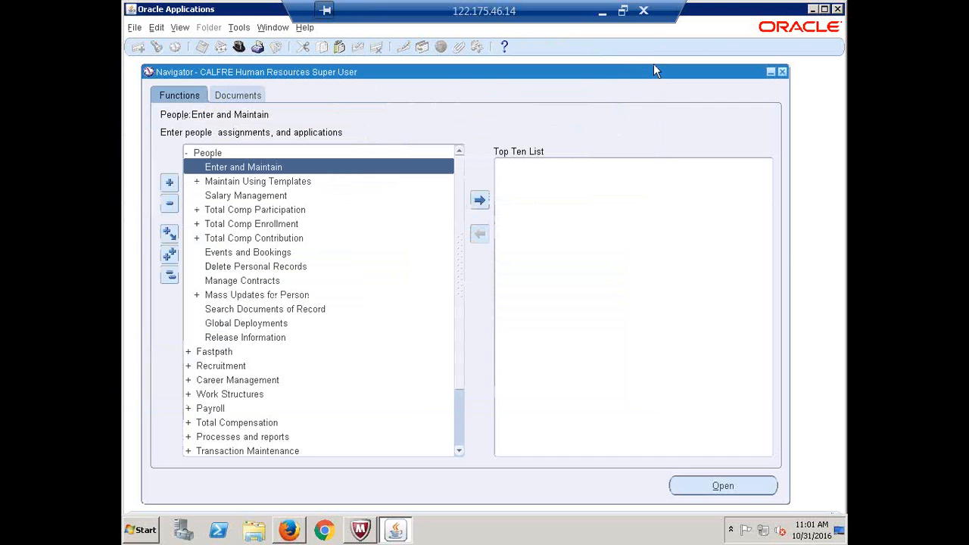
# Reopen Enter and Maintain and find the person with employee number 1
pyautogui.doubleClick(235, 166)
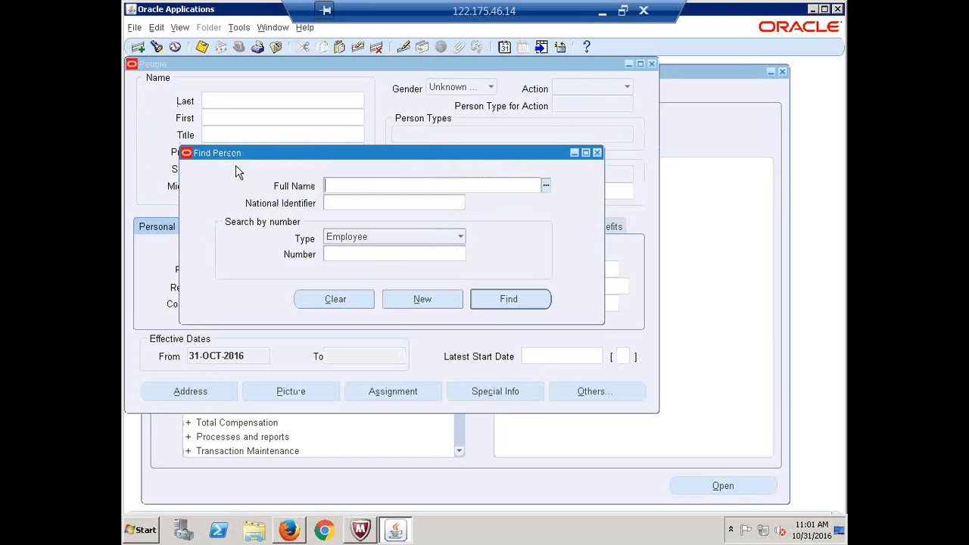
pyautogui.click(372, 258)
pyautogui.write('1')
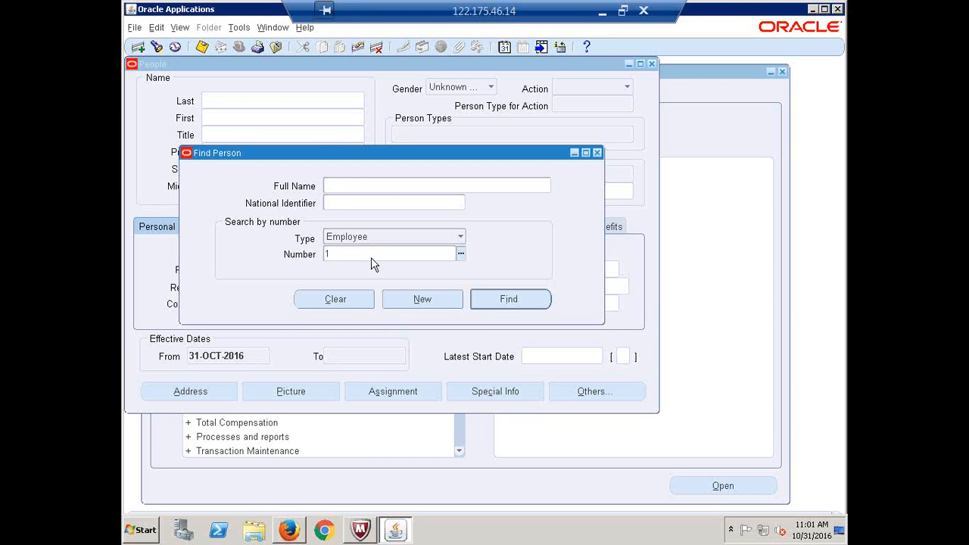
pyautogui.press('Tab')
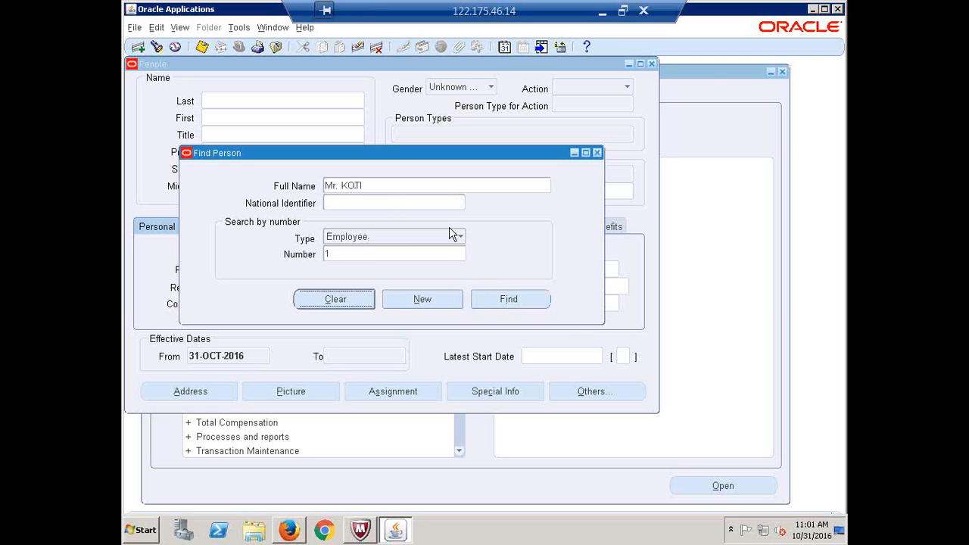
pyautogui.click(512, 301)
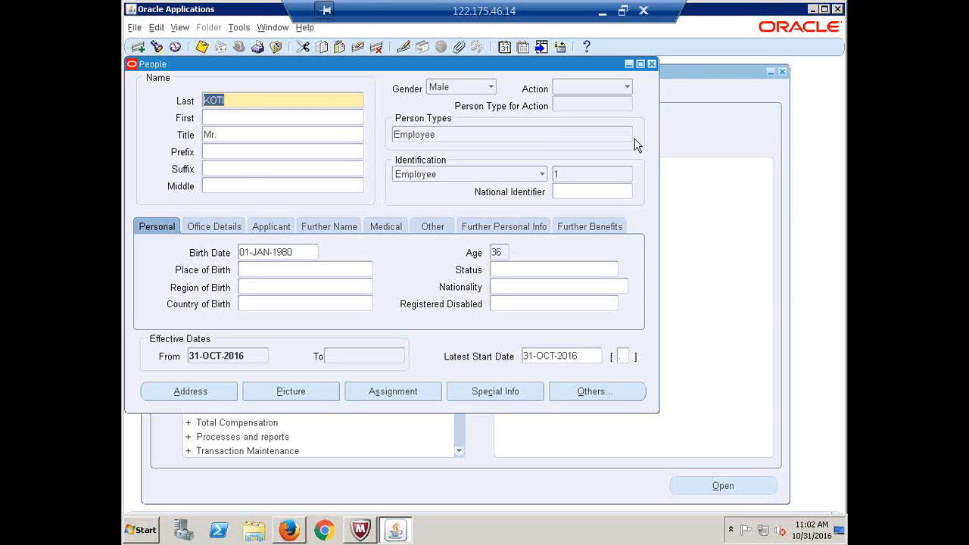
# Set the employee's assignment position to C2222 Purchasing Manager
pyautogui.click(388, 393)
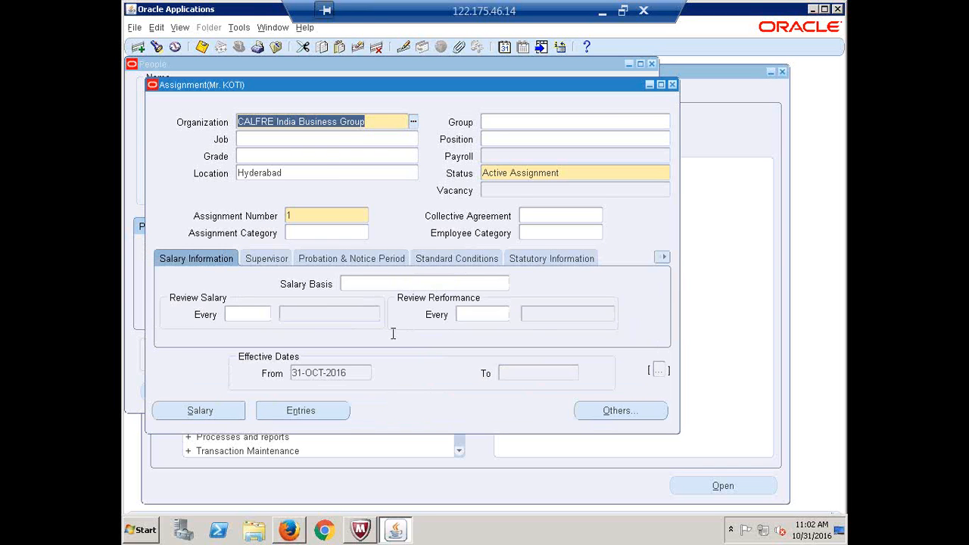
pyautogui.click(336, 140)
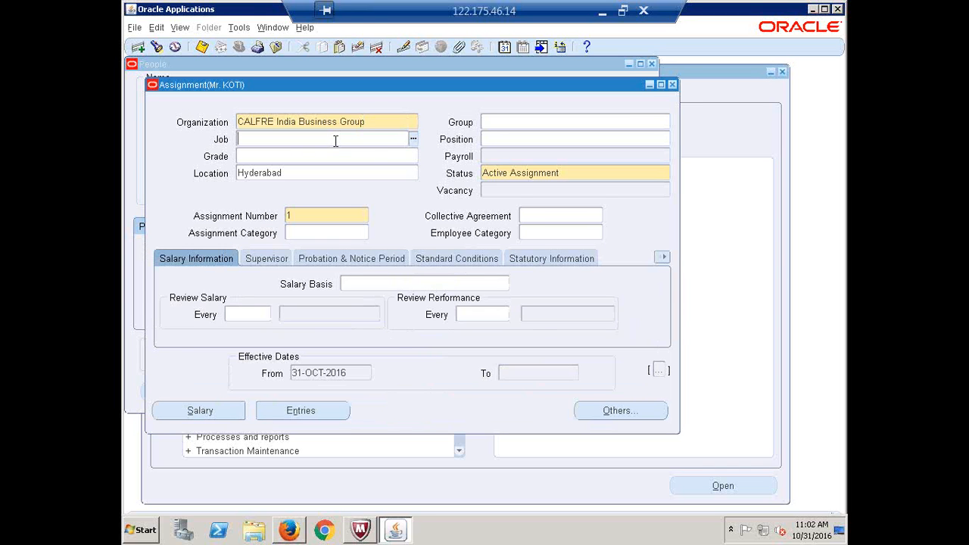
pyautogui.click(523, 140)
pyautogui.write('C2222')
pyautogui.press('Tab')
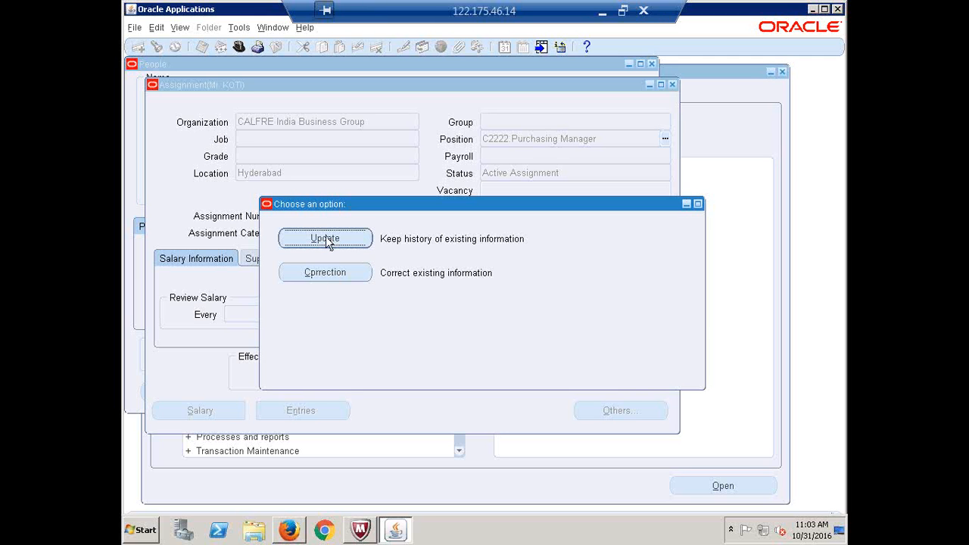
# Save the assignment as a correction with the position's default values, then close the Assignment window
pyautogui.click(324, 277)
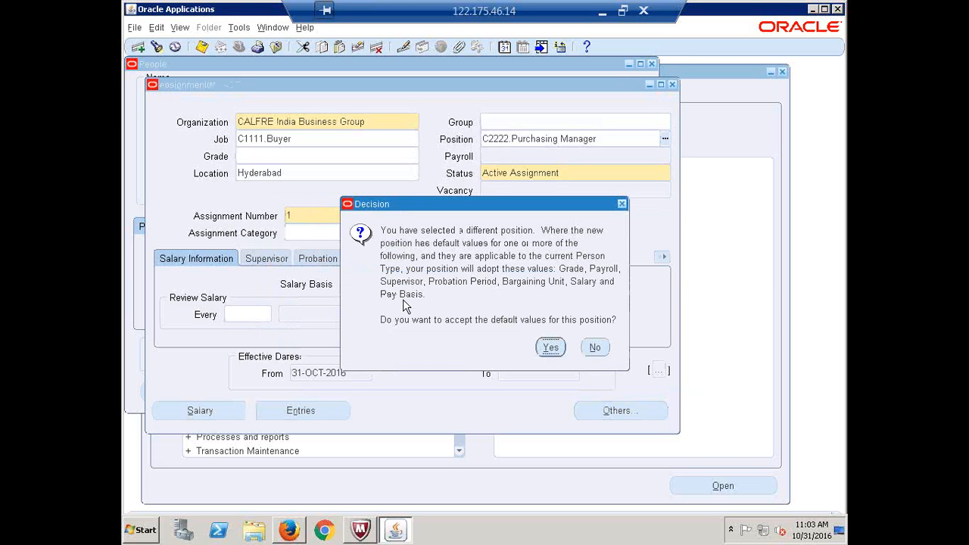
pyautogui.click(551, 347)
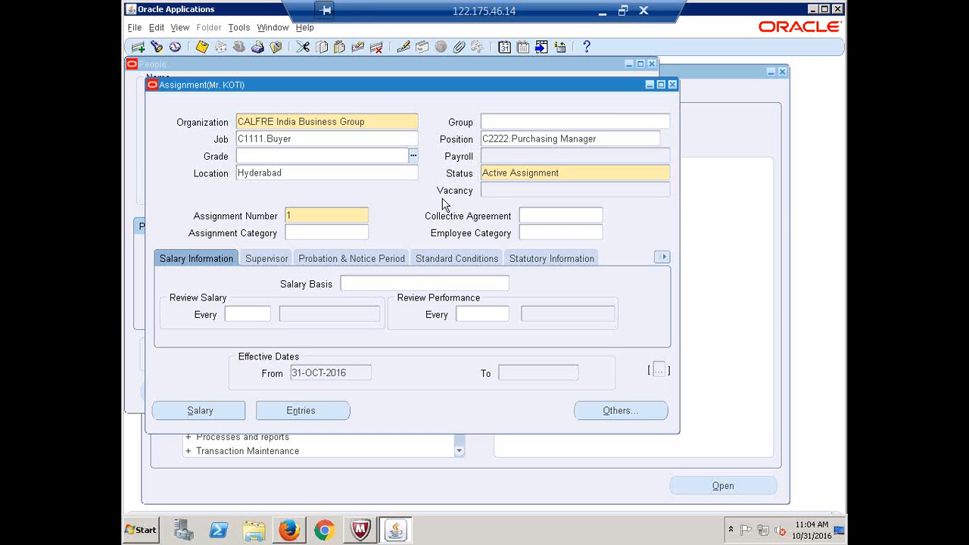
pyautogui.click(672, 86)
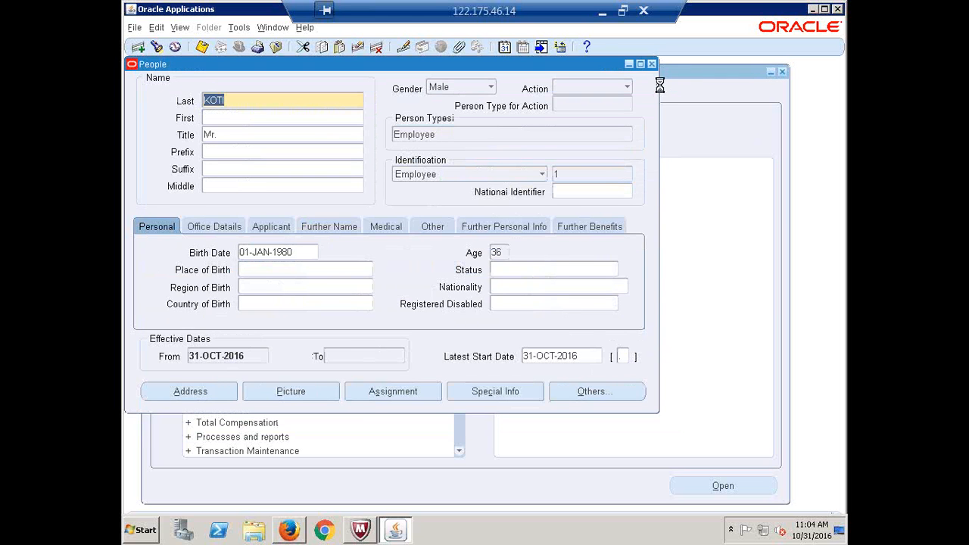
# Close the People form and switch to the System Administrator responsibility
pyautogui.click(652, 64)
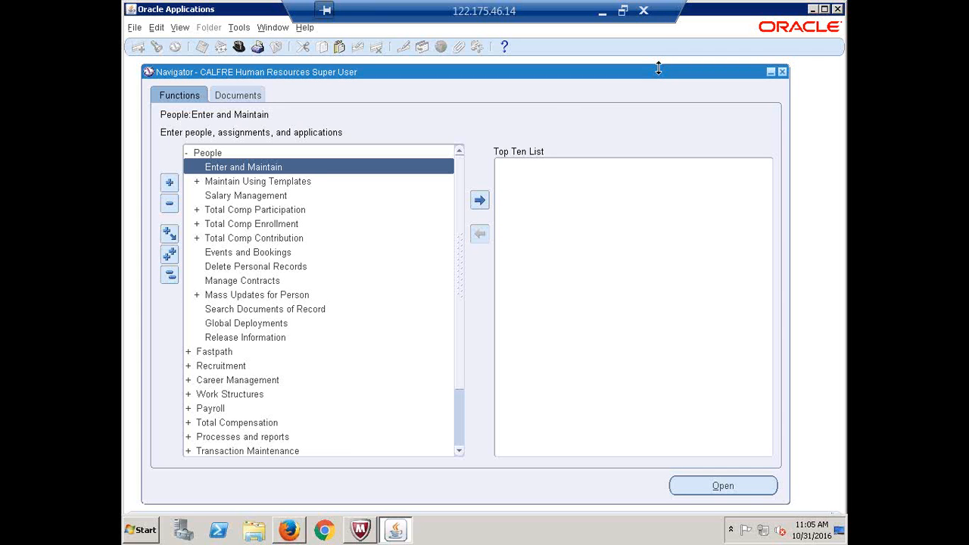
pyautogui.click(169, 275)
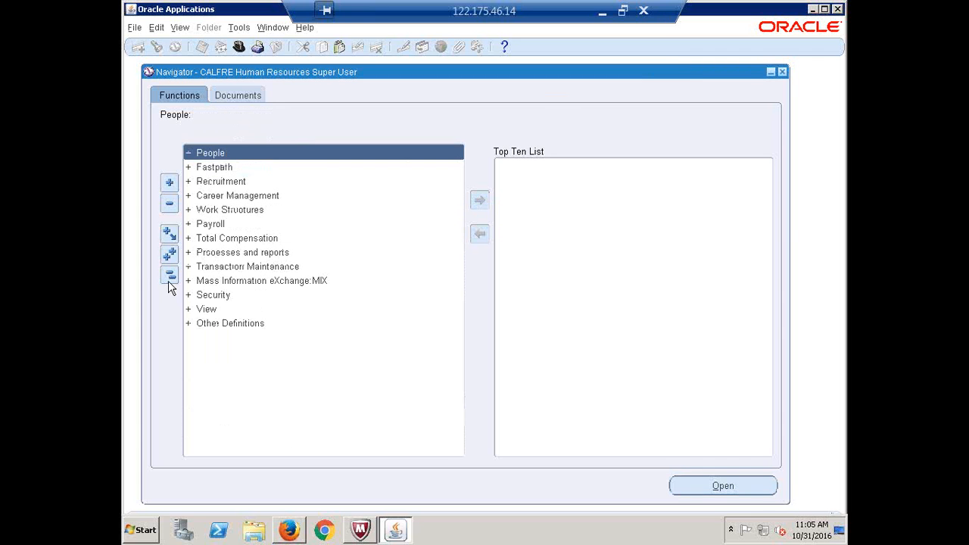
pyautogui.click(239, 45)
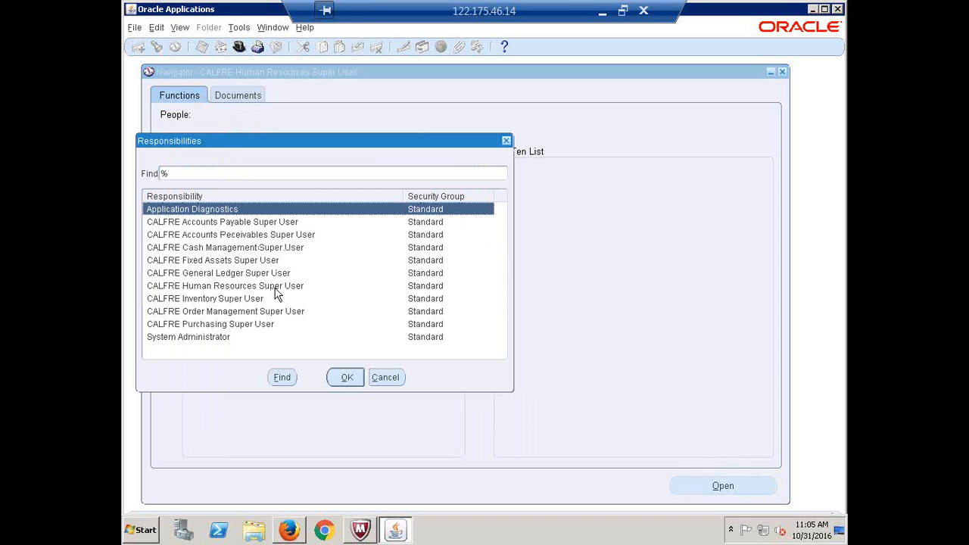
pyautogui.doubleClick(208, 338)
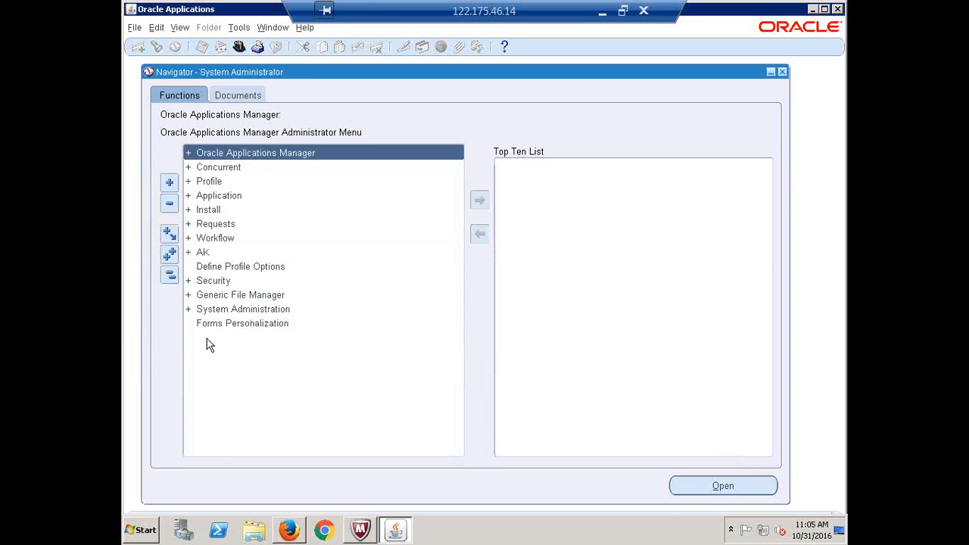
# Open the Define user form under Security > User
pyautogui.click(214, 281)
pyautogui.doubleClick(214, 282)
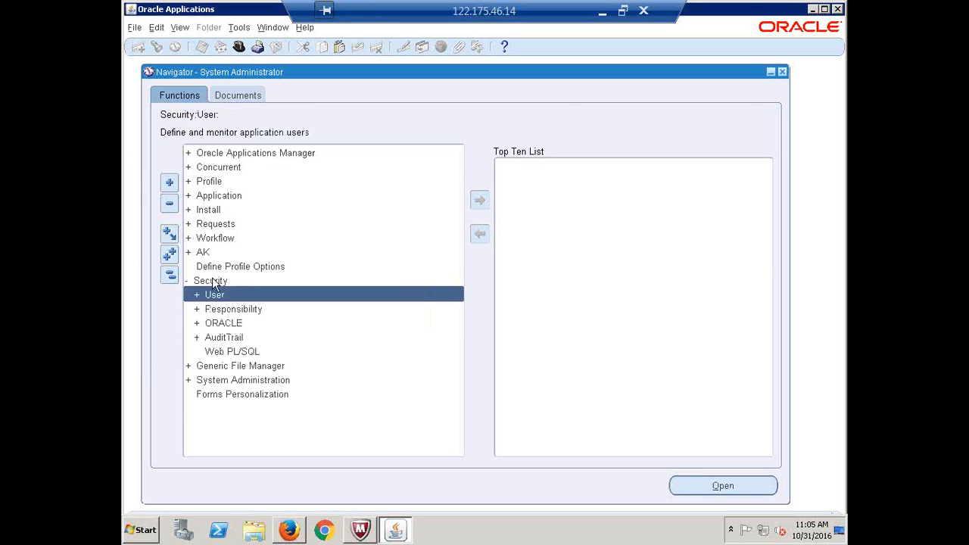
pyautogui.press('Return')
pyautogui.press('Return')
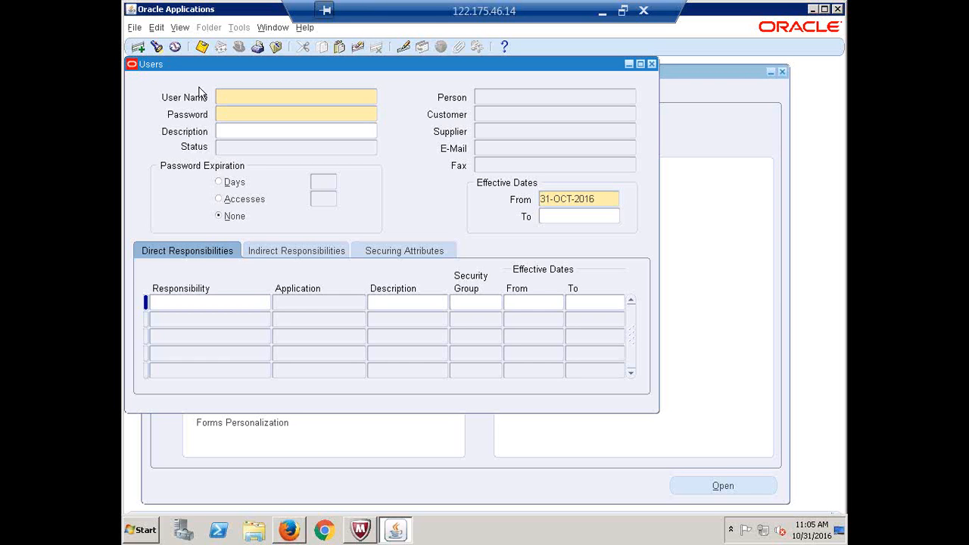
# Query the CALFRE application user into the Users form
pyautogui.click(157, 47)
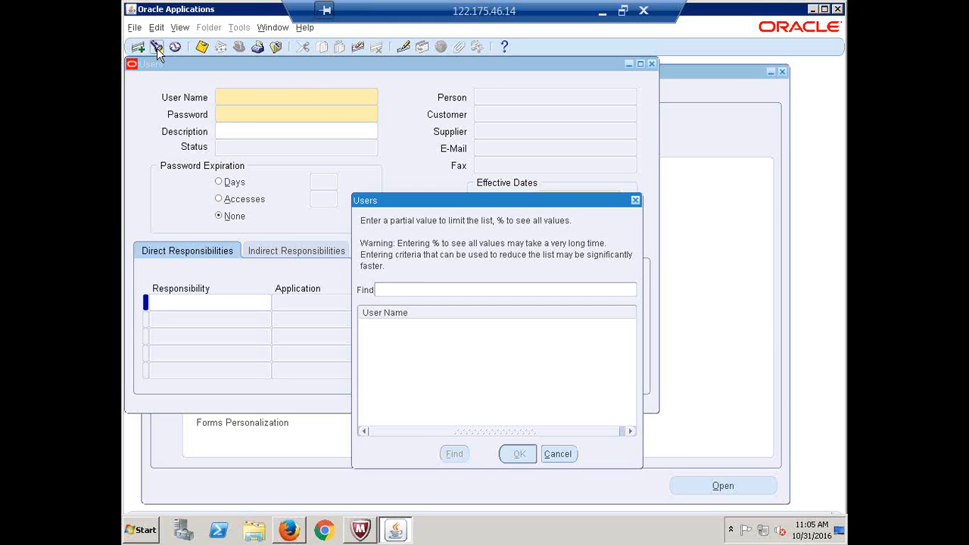
pyautogui.write('CALFRE')
pyautogui.press('Return')
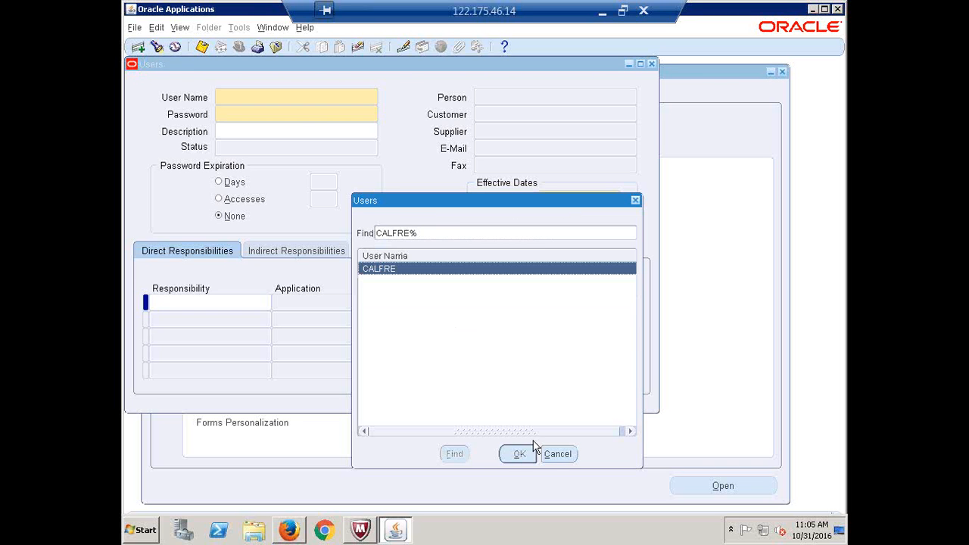
pyautogui.click(518, 454)
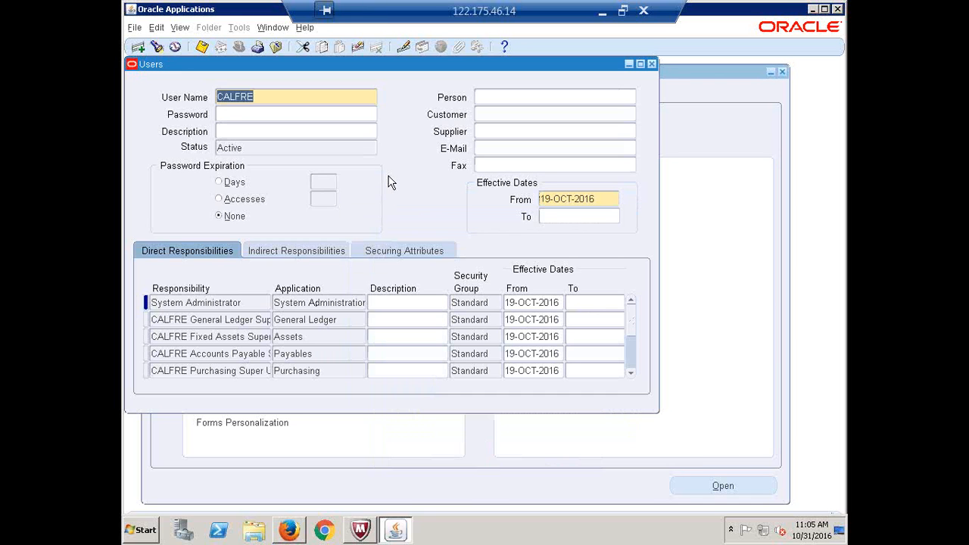
pyautogui.click(504, 97)
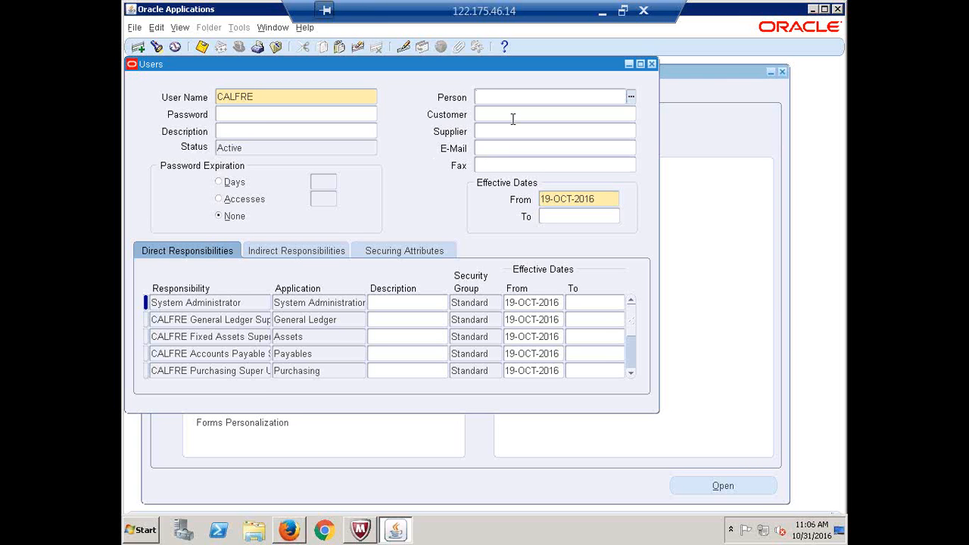
# Link the user to the new employee using a wildcard name search in Person
pyautogui.write('%%')
pyautogui.write('KOTI%')
pyautogui.press('Tab')
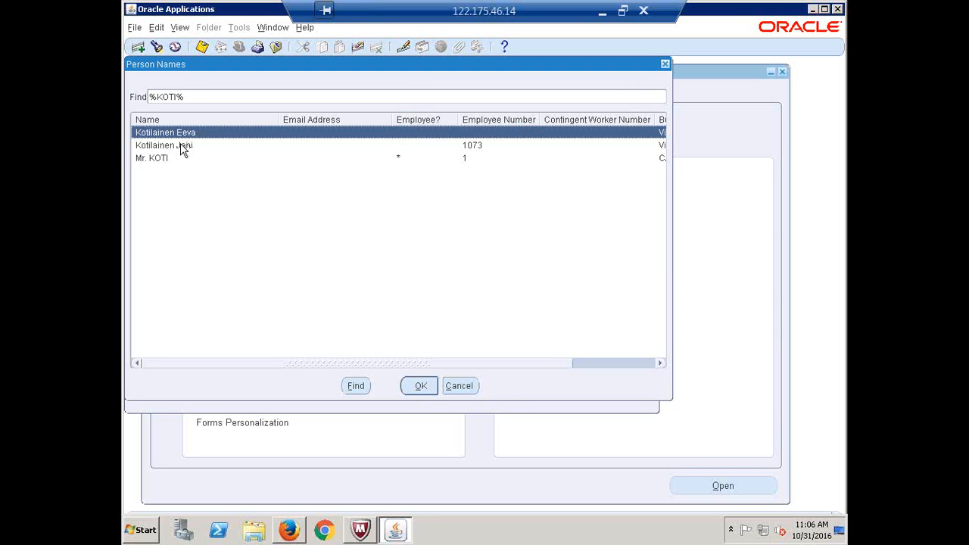
pyautogui.click(162, 160)
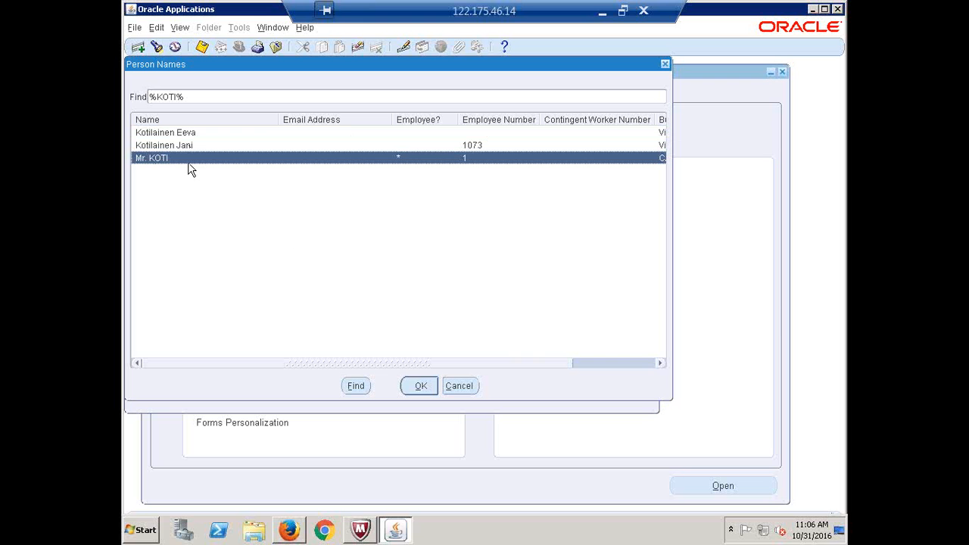
pyautogui.click(421, 386)
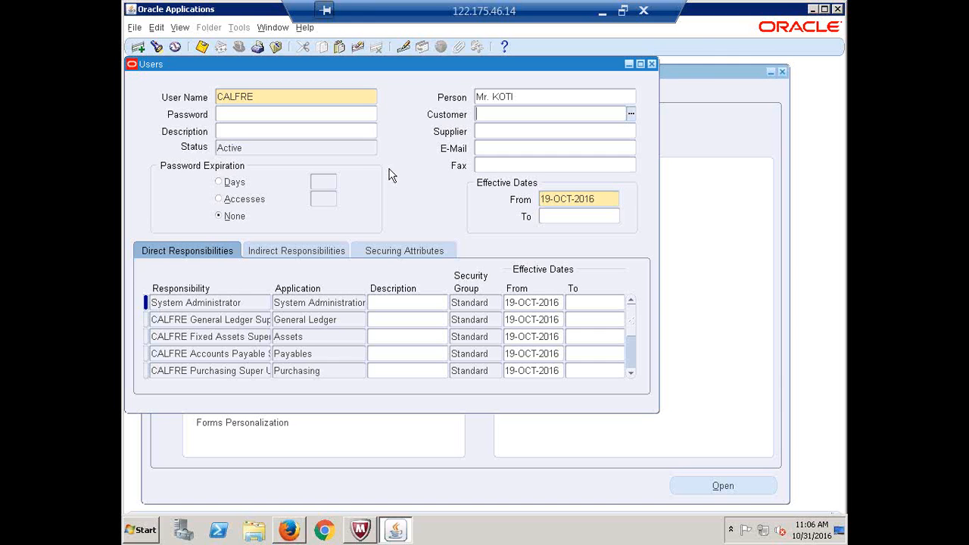
# Close the Users form, collapse the Navigator tree and minimize the remote session
pyautogui.click(652, 64)
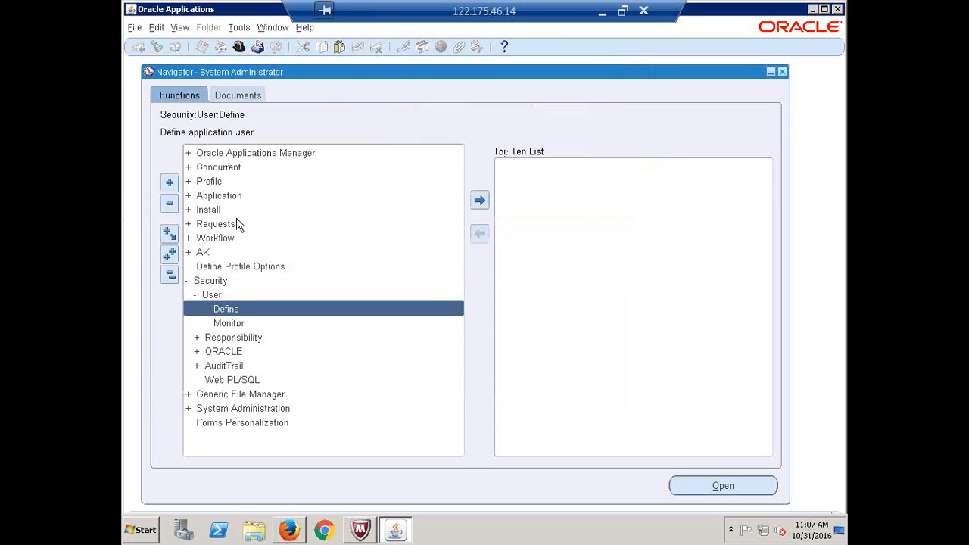
pyautogui.click(169, 274)
pyautogui.click(600, 13)
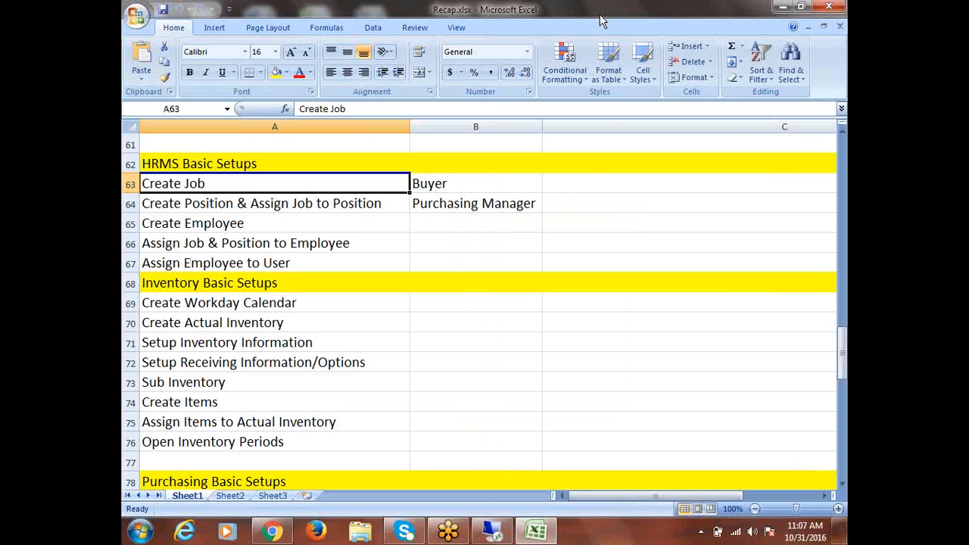
# Mark cells B63 through B67 as Done for the HRMS Basic Setups tasks
pyautogui.click(461, 185)
pyautogui.write('Done')
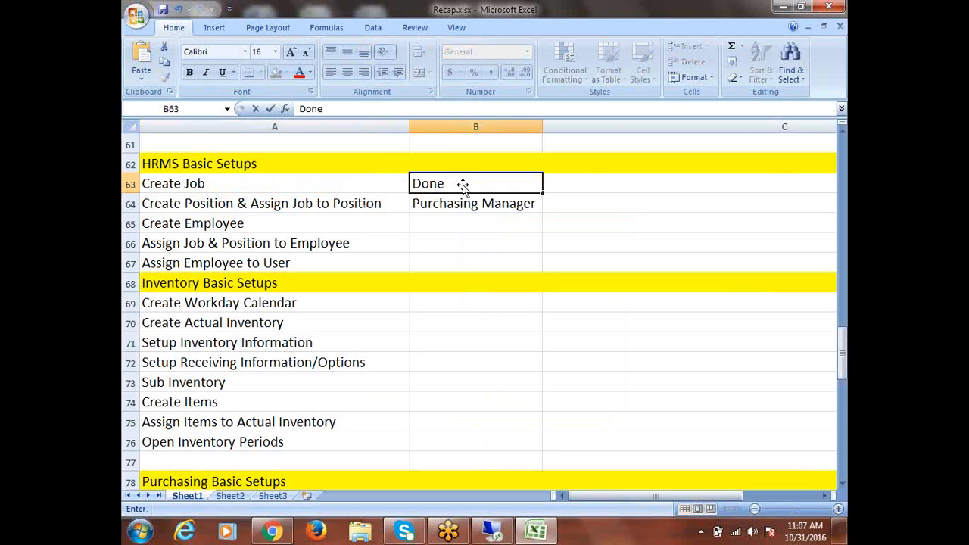
pyautogui.press('Return')
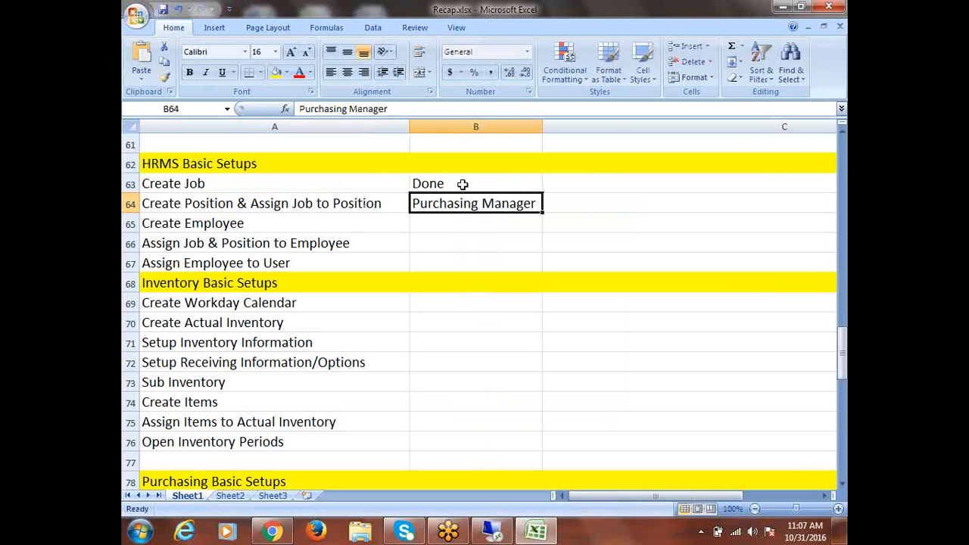
pyautogui.write('done')
pyautogui.press('Return')
pyautogui.write('d')
pyautogui.press('Return')
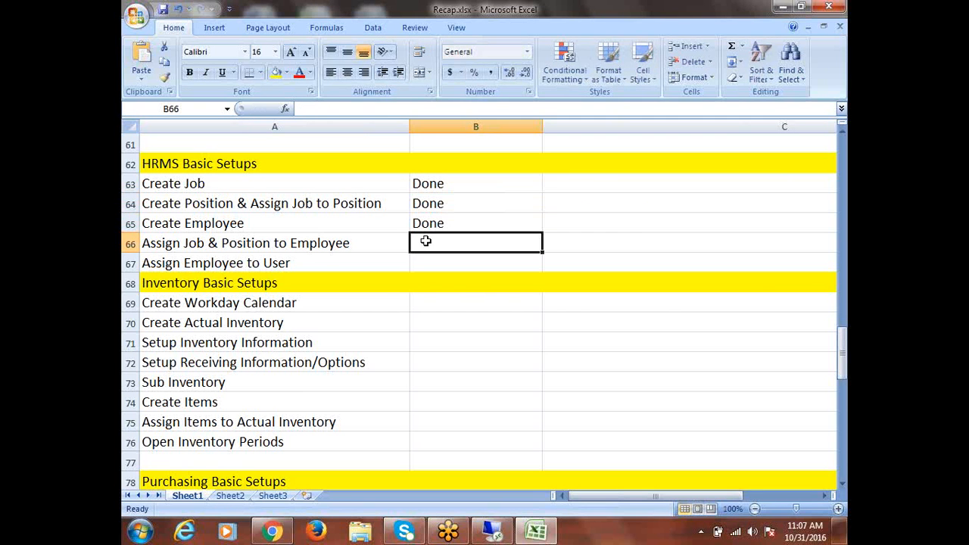
pyautogui.write('d')
pyautogui.press('Return')
pyautogui.write('d')
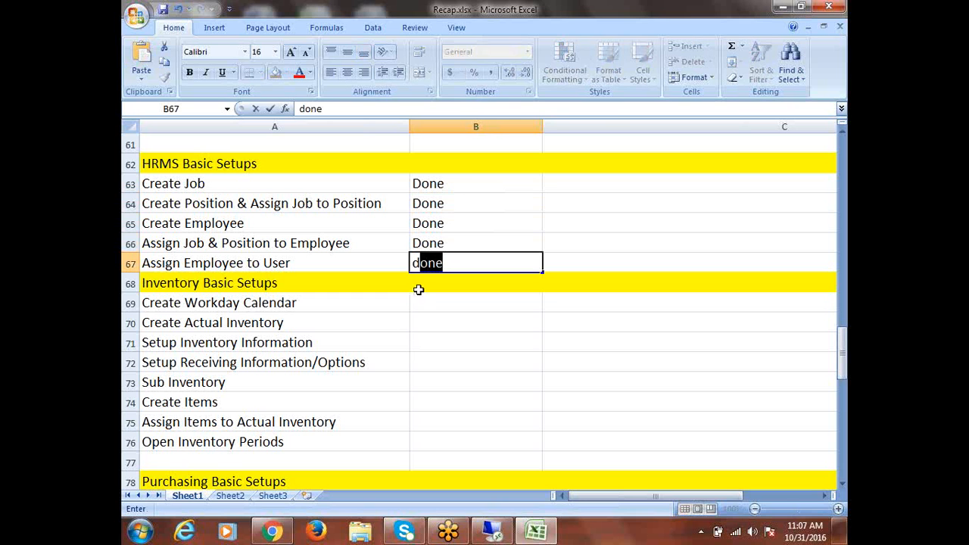
pyautogui.click(423, 298)
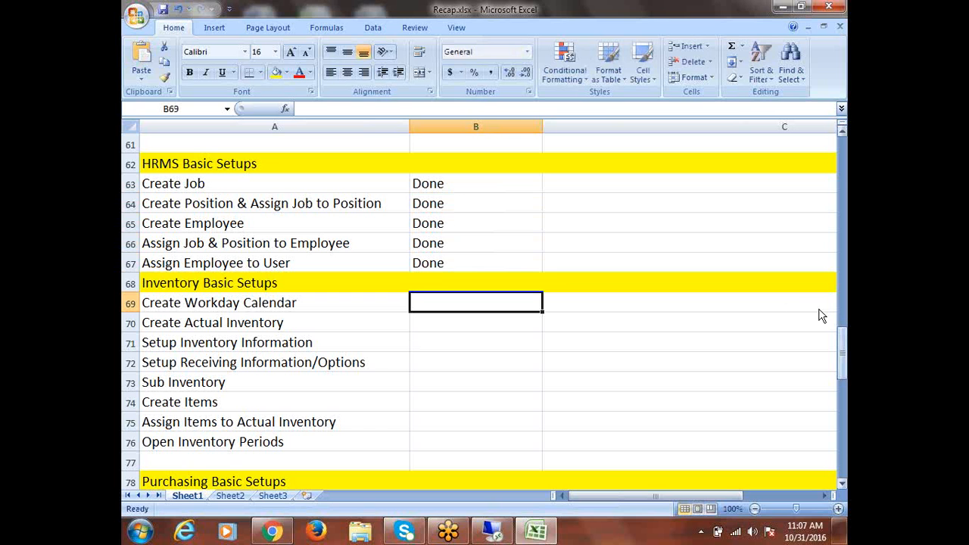
# Scroll down the checklist and select the Create Workday Calendar task
pyautogui.click(842, 484)
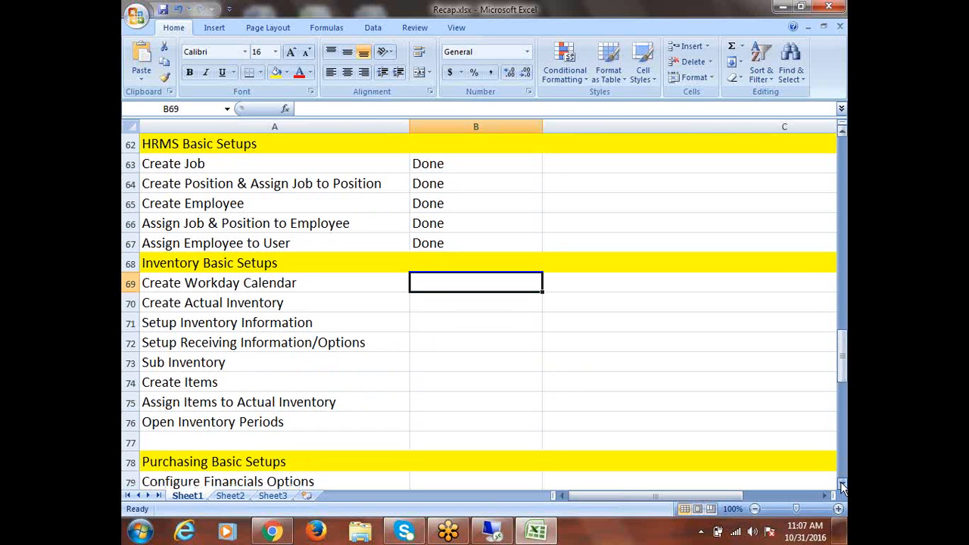
pyautogui.scroll(-1, 842, 484)
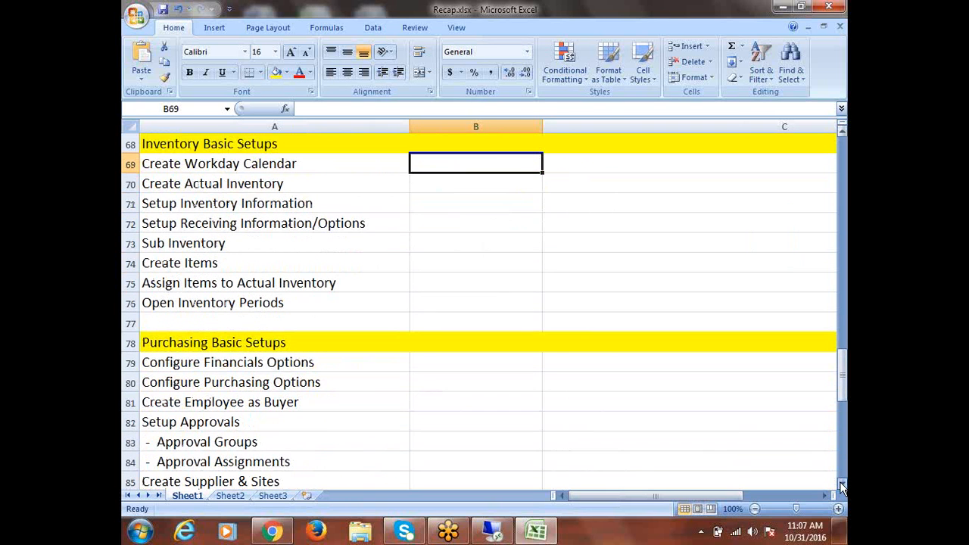
pyautogui.click(842, 131)
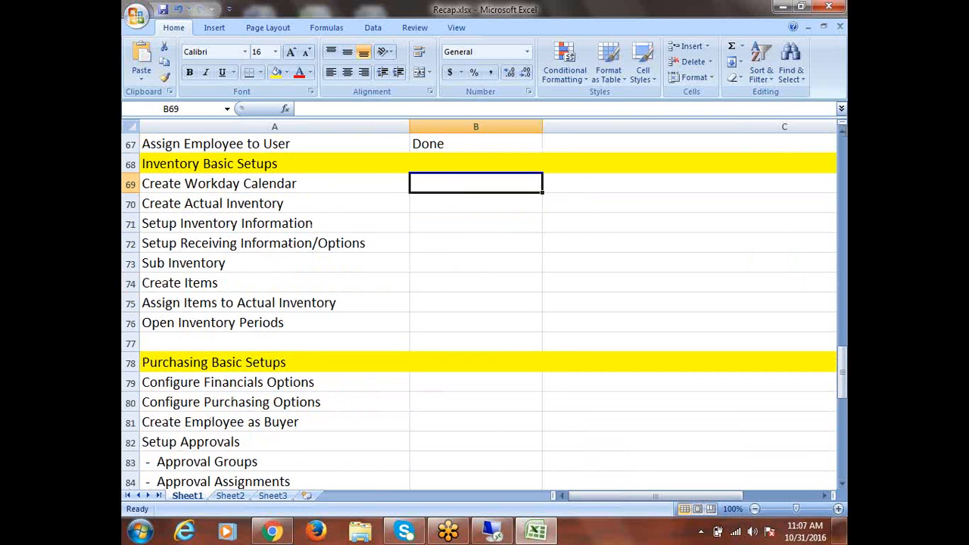
pyautogui.click(236, 188)
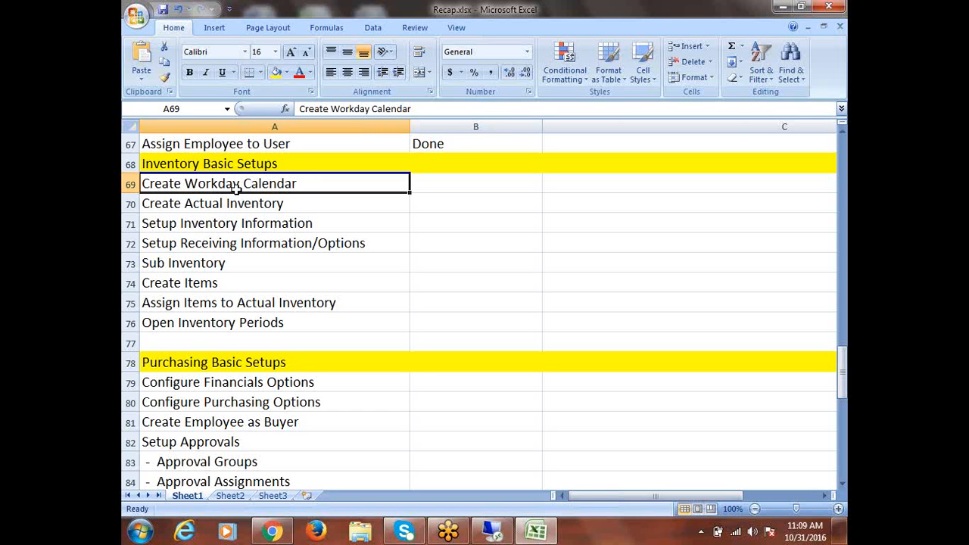
# Save Recap.xlsx, select the Inventory Basic Setups heading in A68, and return to Oracle
pyautogui.hotkey('ctrl', 's')
pyautogui.hotkey('ctrl', 's')
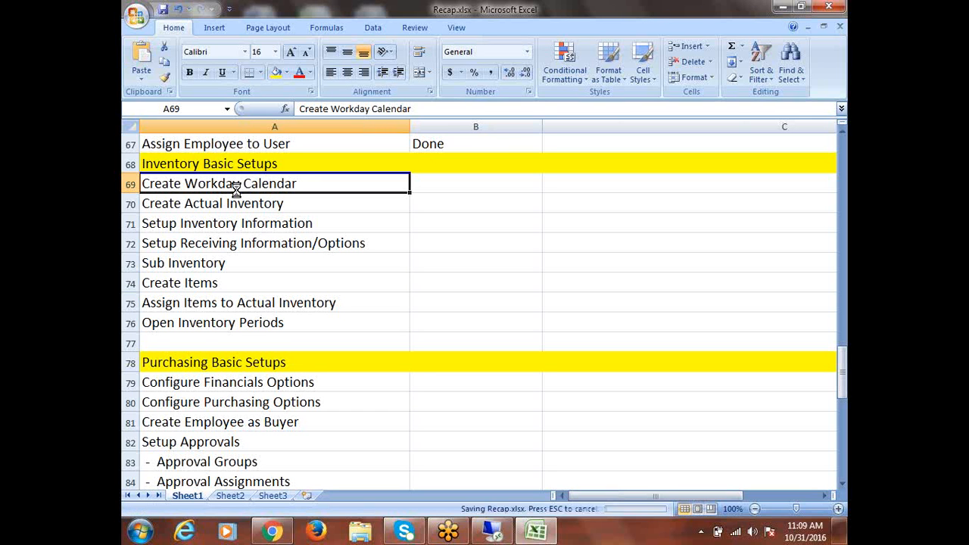
pyautogui.hotkey('ctrl', 's')
pyautogui.hotkey('ctrl', 's')
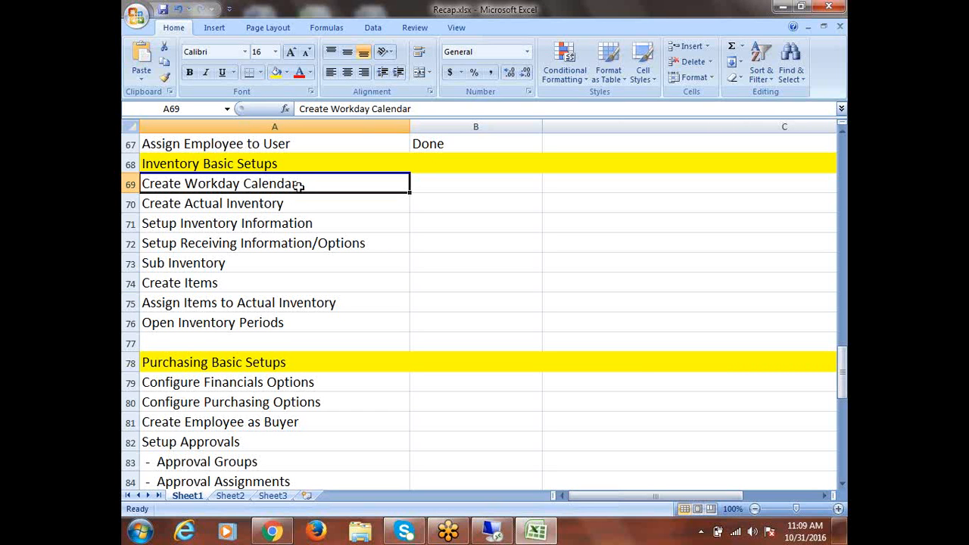
pyautogui.click(241, 163)
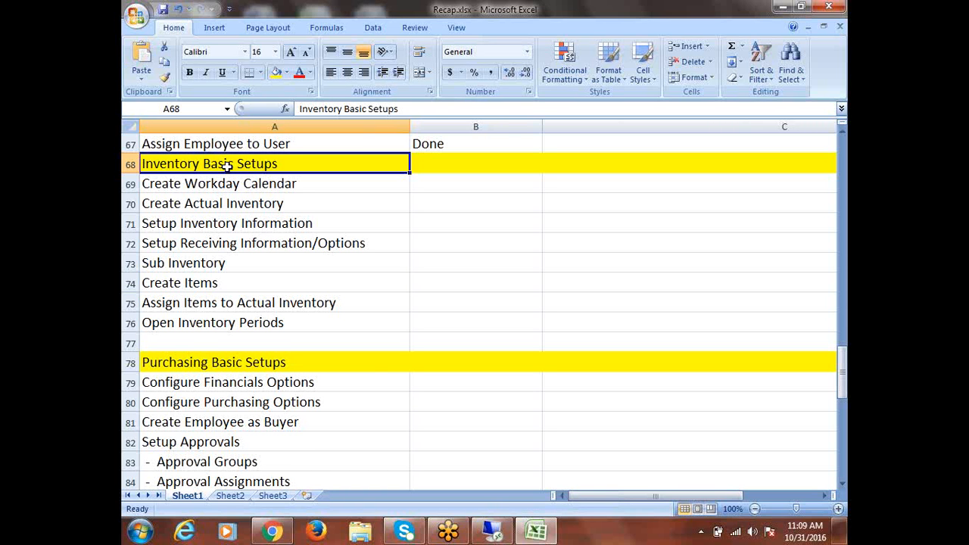
pyautogui.click(493, 532)
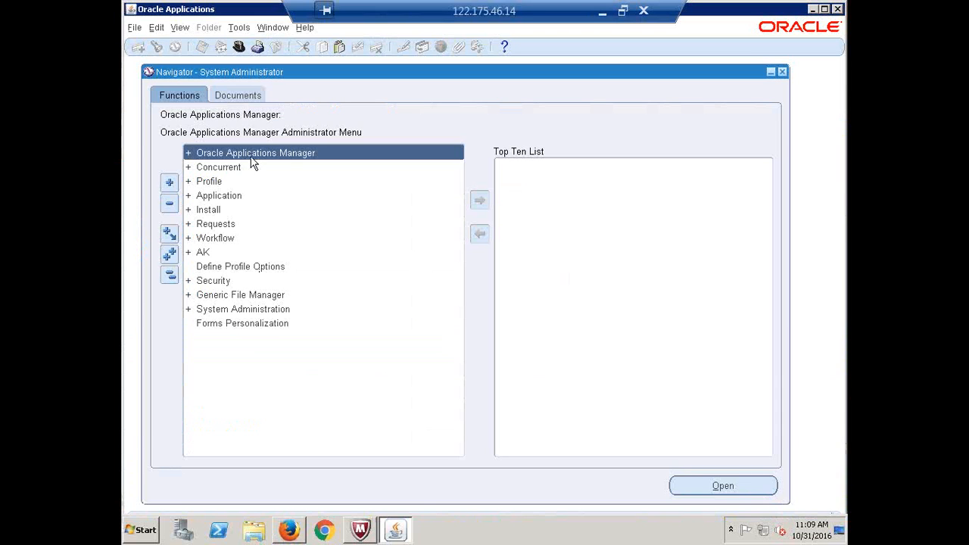
# Switch the Navigator's responsibility to CALFRE Inventory Super User
pyautogui.click(239, 47)
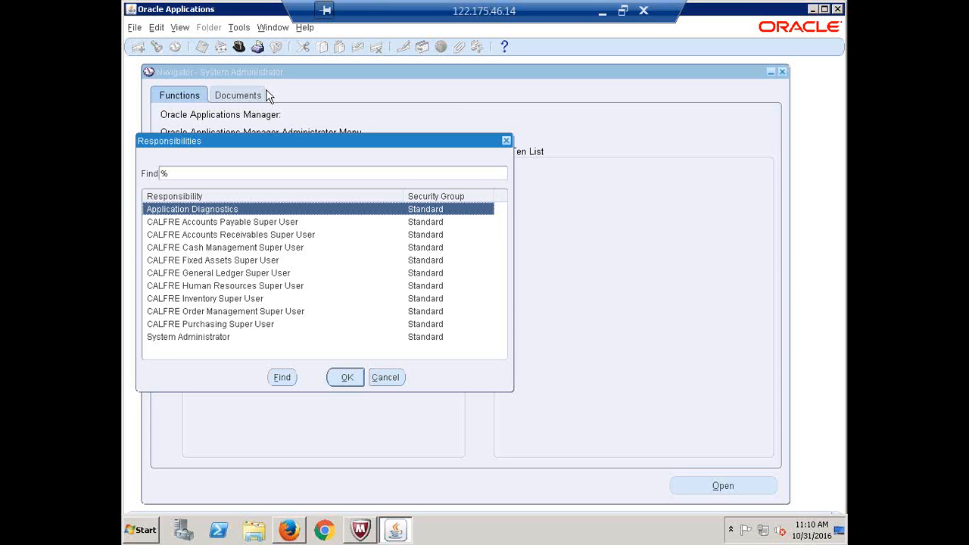
pyautogui.click(231, 301)
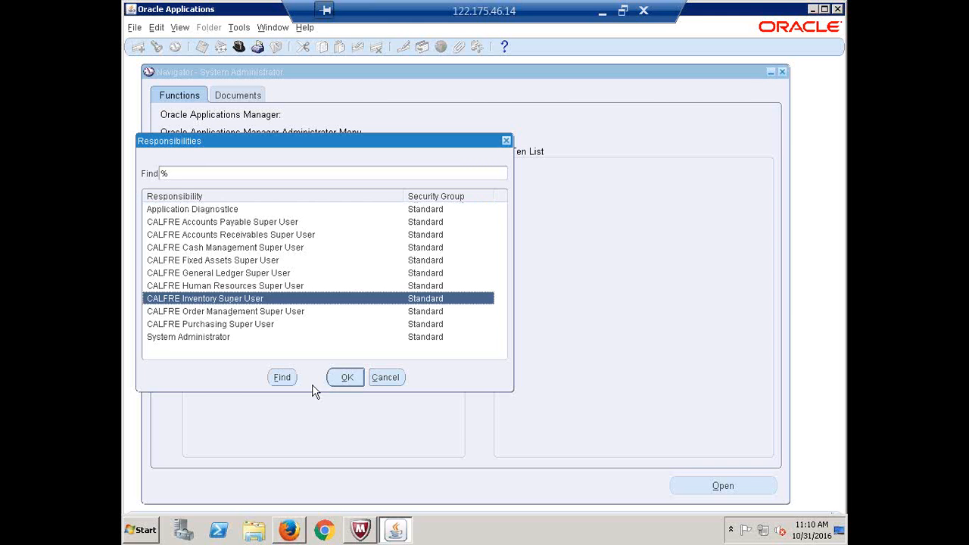
pyautogui.click(350, 380)
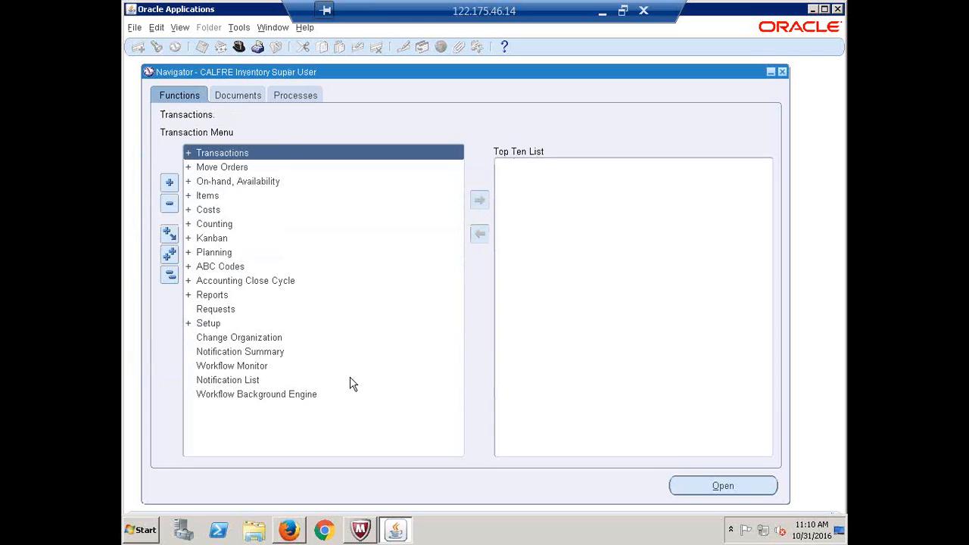
# Expand Setup > Organizations in the inventory Navigator and open Calendars (Define Manufacturing Calendars)
pyautogui.doubleClick(201, 322)
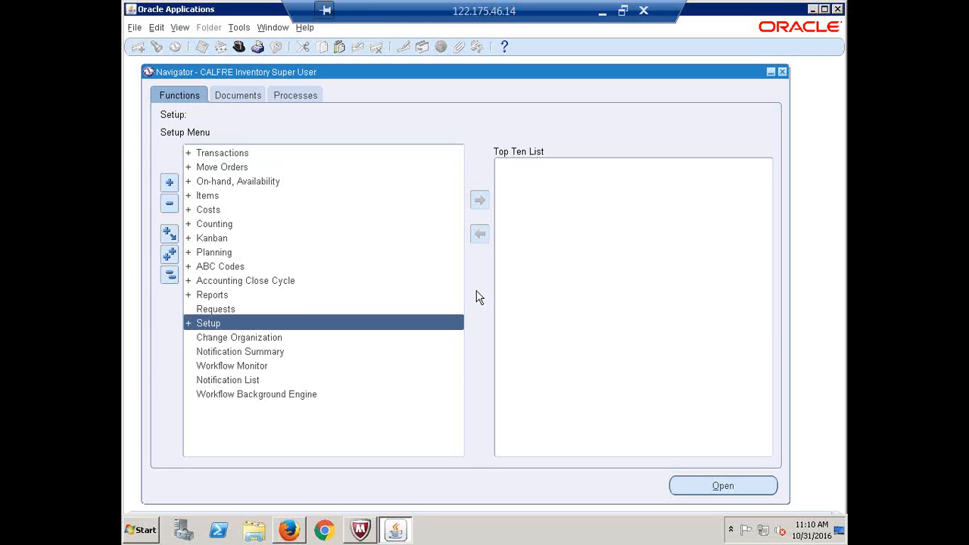
pyautogui.press('Return')
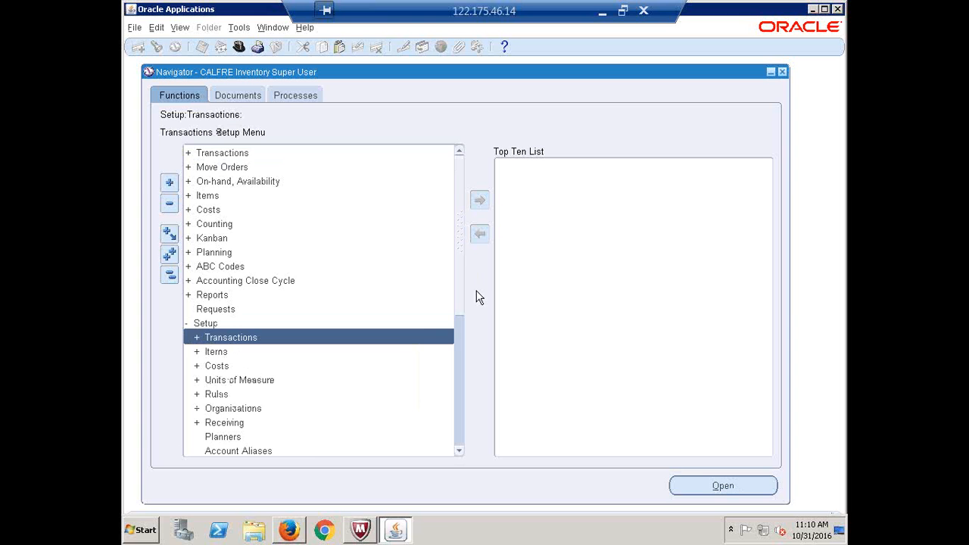
pyautogui.moveTo(457, 231); pyautogui.dragTo(467, 305)
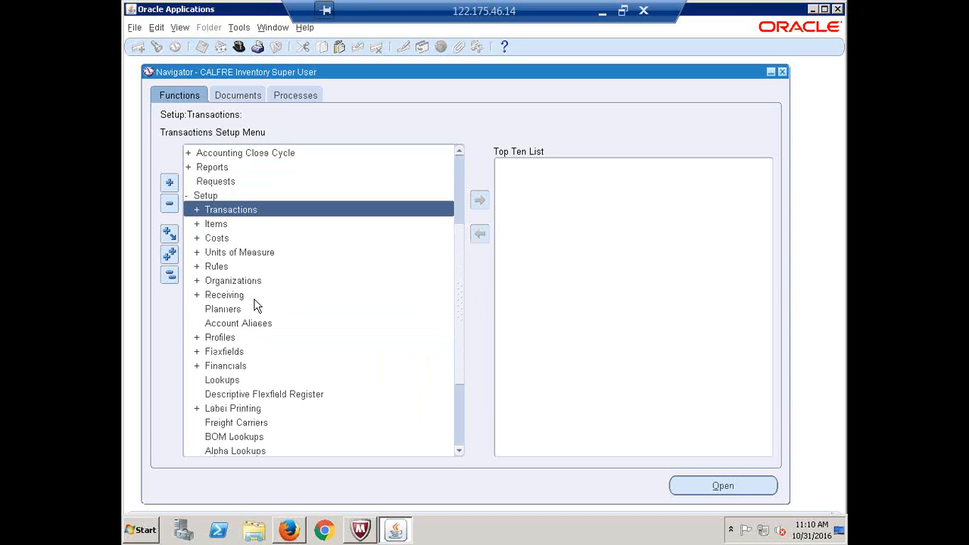
pyautogui.click(240, 280)
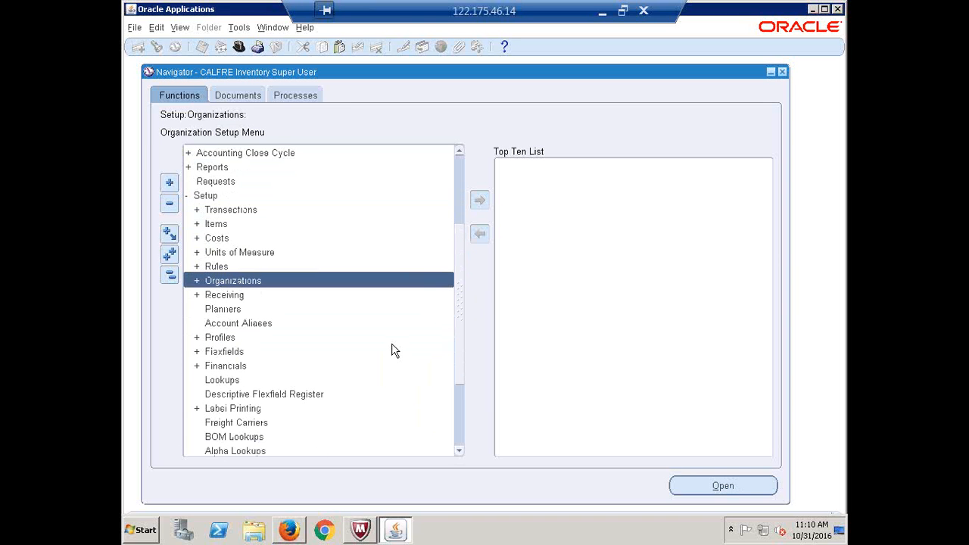
pyautogui.press('Return')
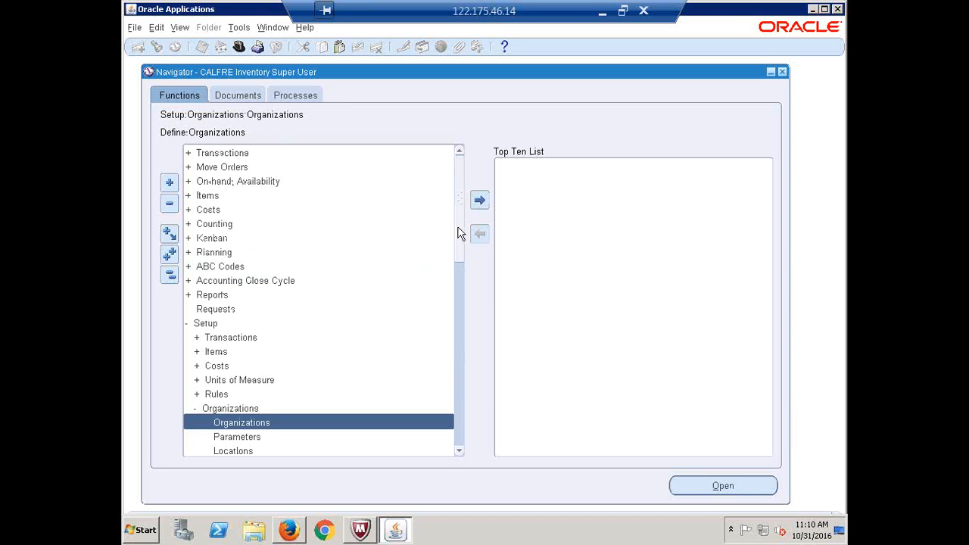
pyautogui.moveTo(459, 234); pyautogui.dragTo(461, 280)
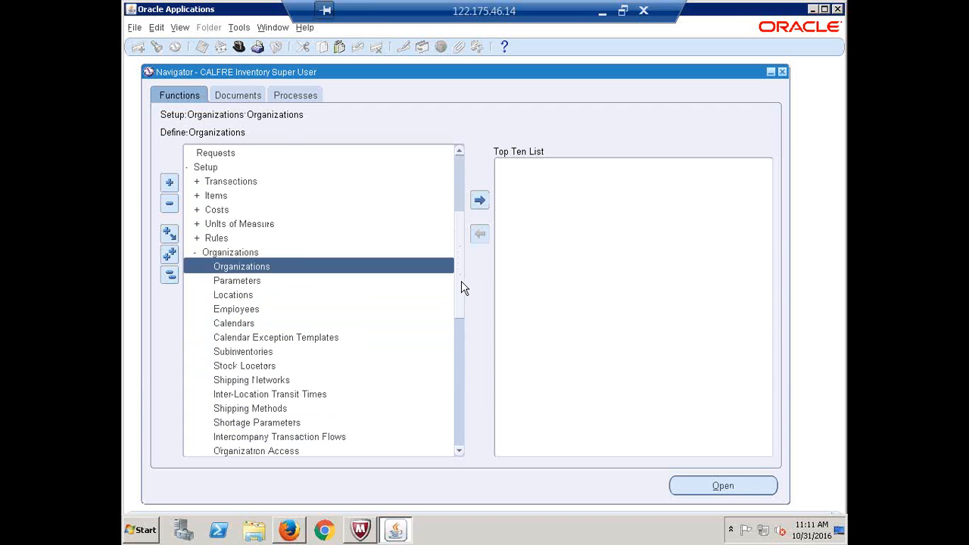
pyautogui.click(243, 324)
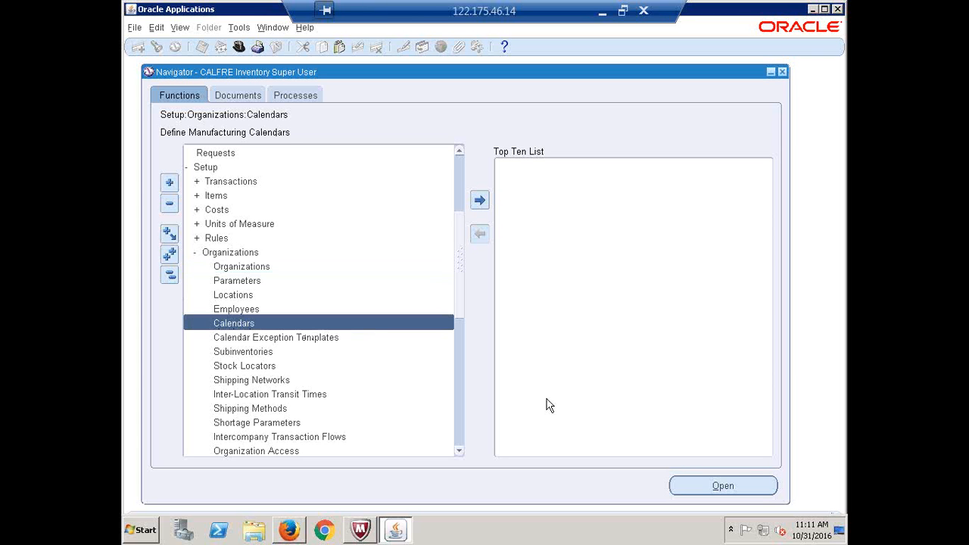
pyautogui.press('Return')
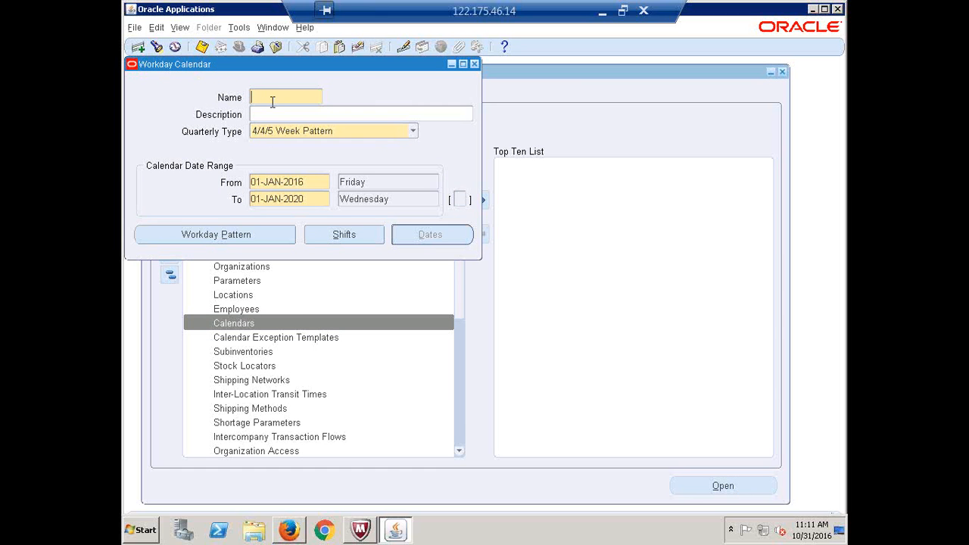
# Name the calendar CALFRE WDC, with quarterly type Calendar Months and end date 31-DEC-2020
pyautogui.write('CALFRE WDC')
pyautogui.click(286, 119)
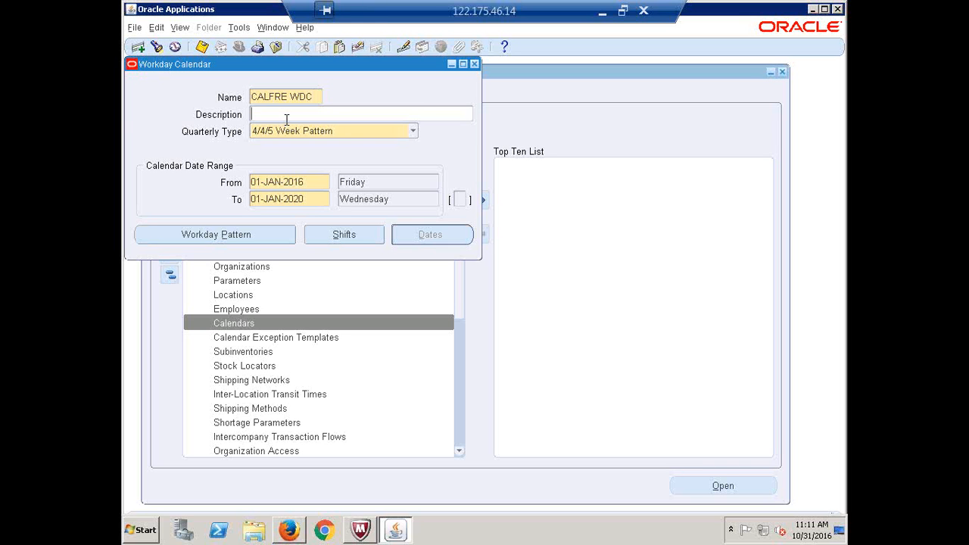
pyautogui.click(413, 130)
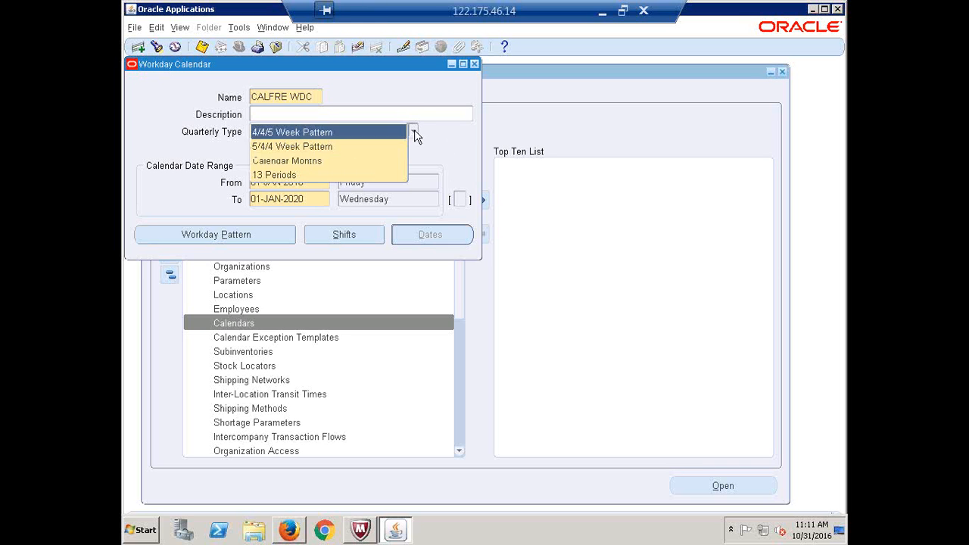
pyautogui.click(322, 163)
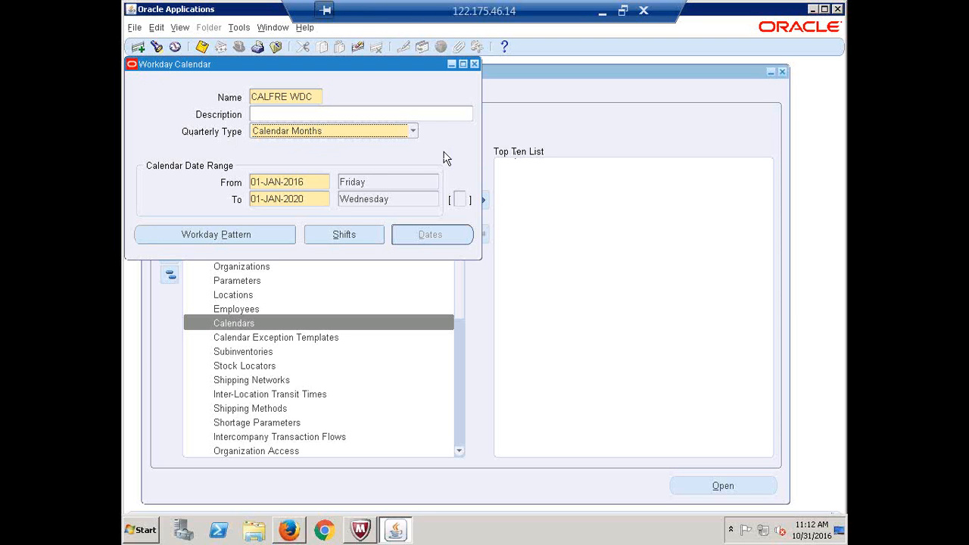
pyautogui.click(313, 181)
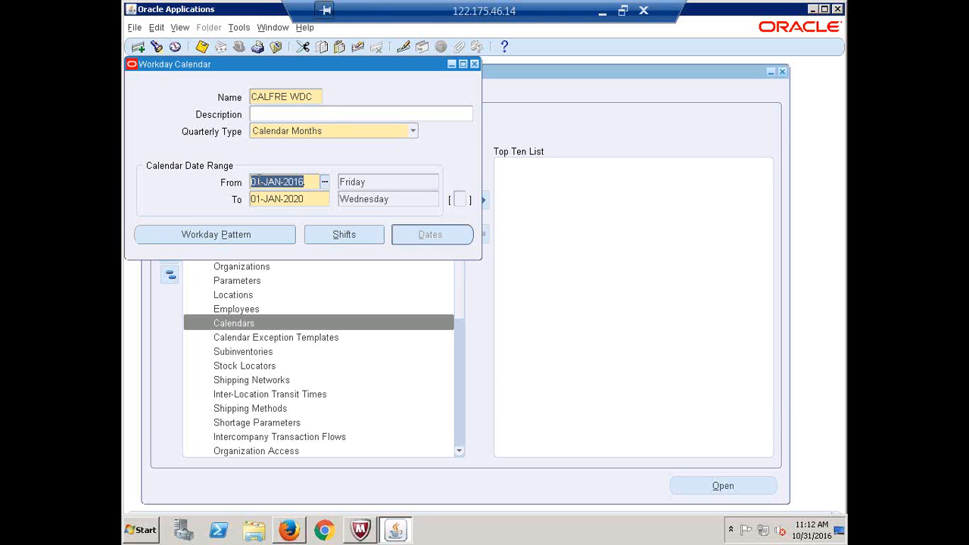
pyautogui.click(309, 199)
pyautogui.write('3')
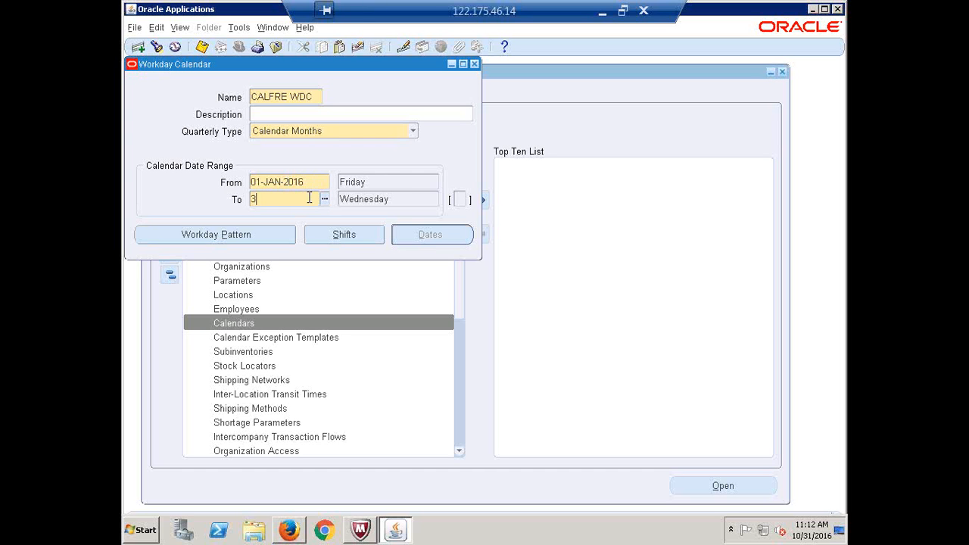
pyautogui.write('1-DEC-20')
pyautogui.press('Tab')
# Check the weekday of the From date 01-JAN-2016, then launch a blank Notepad
pyautogui.click(308, 200)
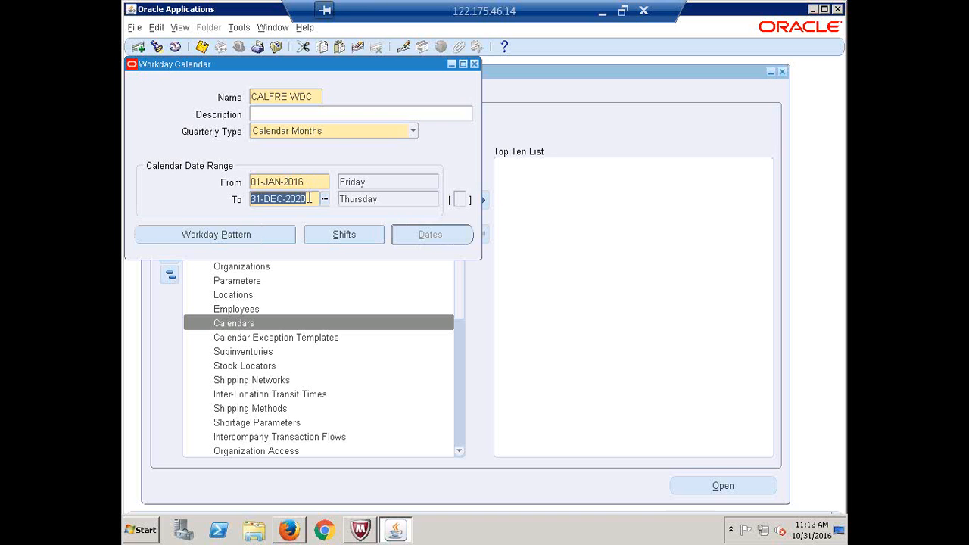
pyautogui.click(376, 182)
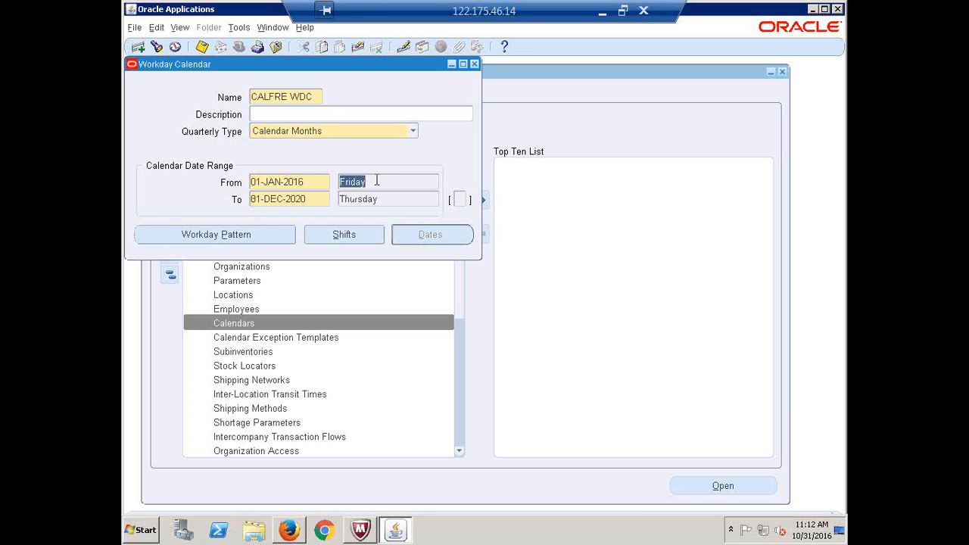
pyautogui.click(308, 184)
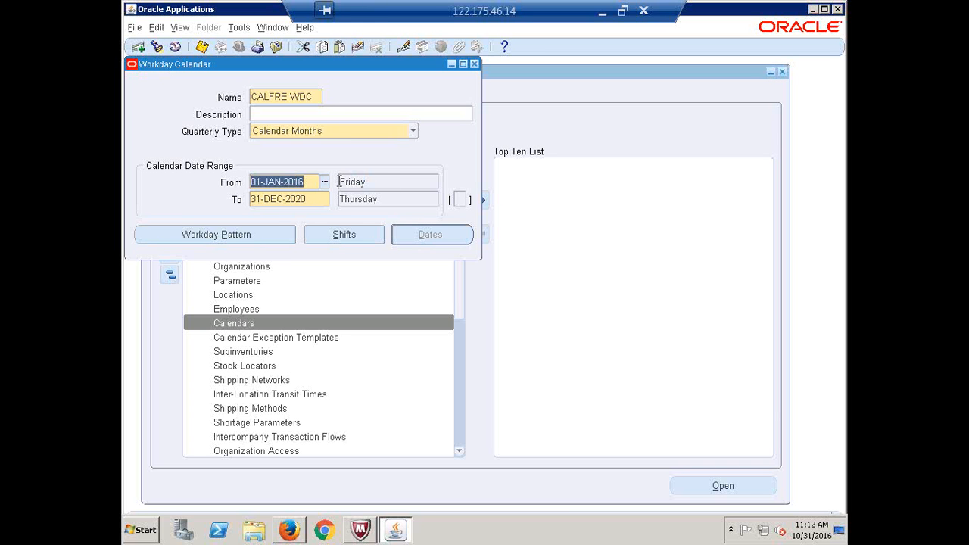
pyautogui.click(377, 180)
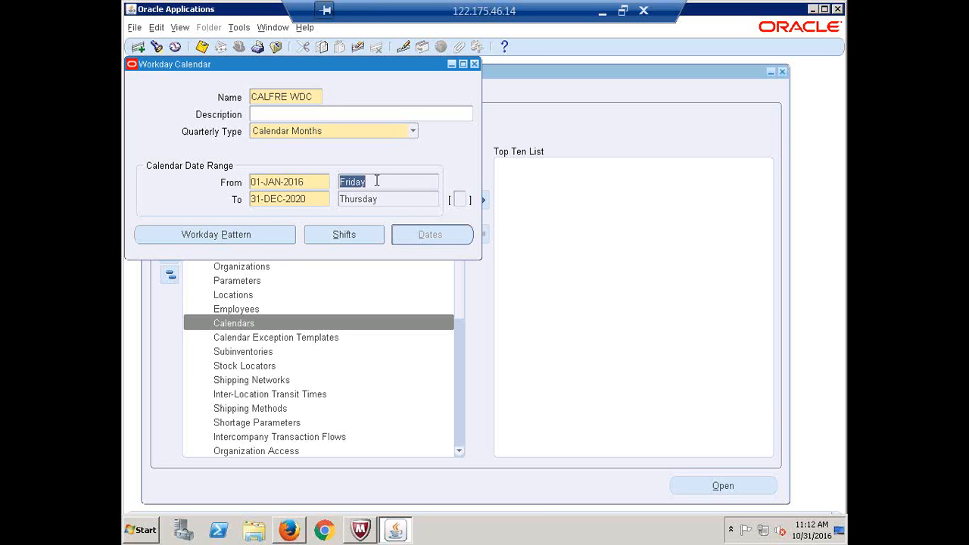
pyautogui.click(147, 533)
pyautogui.click(174, 204)
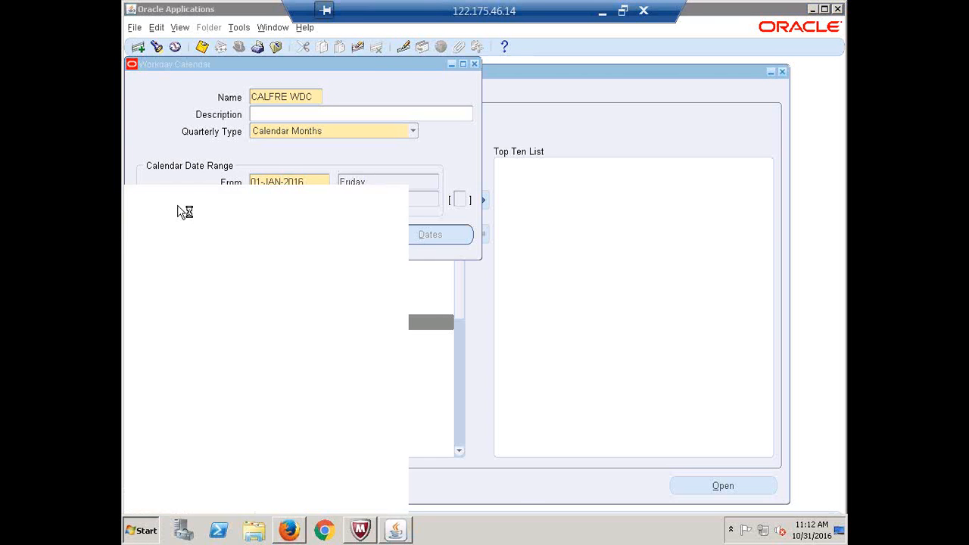
# Place Notepad below the form and jot '1 - 2' and '4 - 0' on two lines
pyautogui.moveTo(348, 151); pyautogui.dragTo(358, 253)
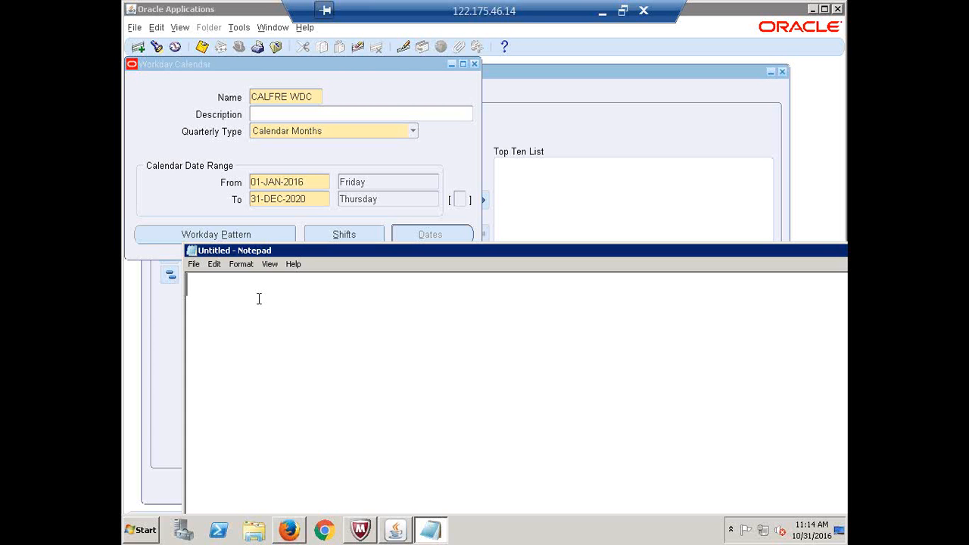
pyautogui.write('1 - 2')
pyautogui.press('Return')
pyautogui.moveTo(204, 284); pyautogui.dragTo(185, 286)
pyautogui.moveTo(259, 284); pyautogui.dragTo(243, 285)
pyautogui.click(268, 286)
pyautogui.press('Return')
pyautogui.write('4 - 0')
# Review the note's text, then return to the CALFRE WDC Workday Calendar form
pyautogui.hotkey('ctrl', 'a')
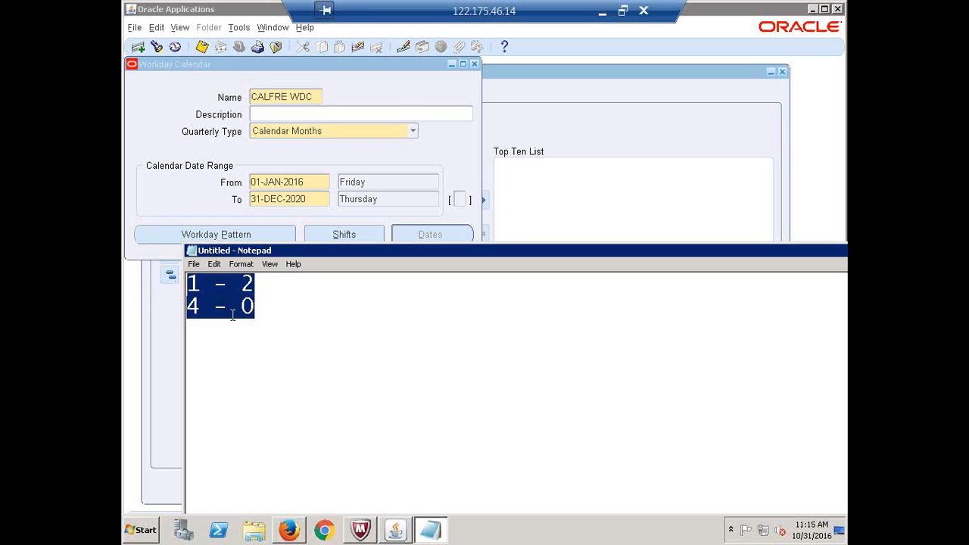
pyautogui.click(274, 315)
pyautogui.hotkey('ctrl', 'a')
pyautogui.click(294, 306)
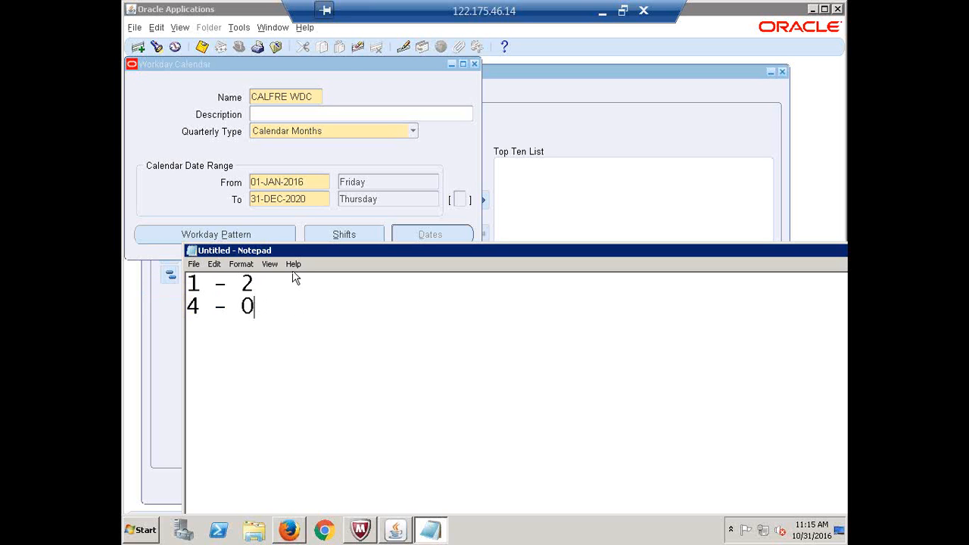
pyautogui.click(270, 181)
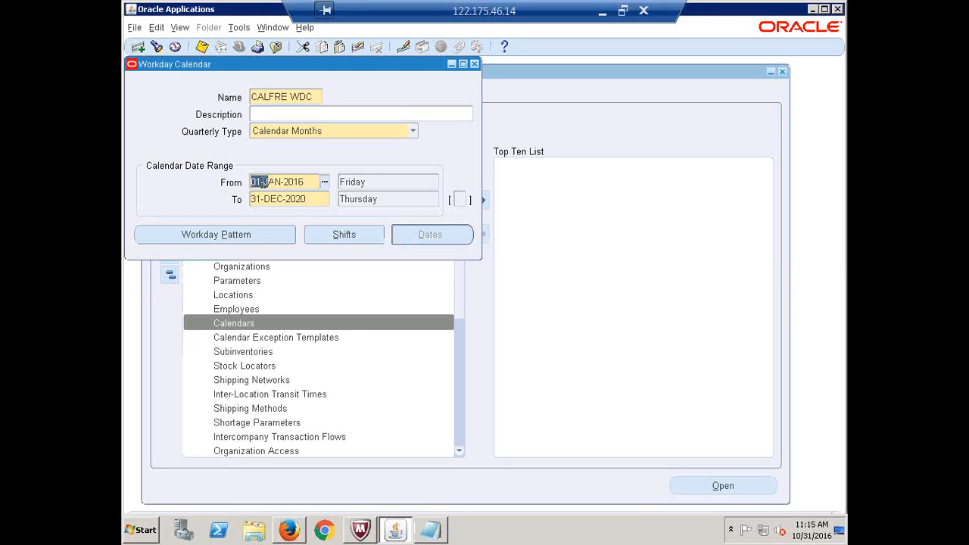
# Change the From date to 03-JAN-2016, a Sunday, and bring the Notepad note back
pyautogui.click(261, 181)
pyautogui.press('BackSpace')
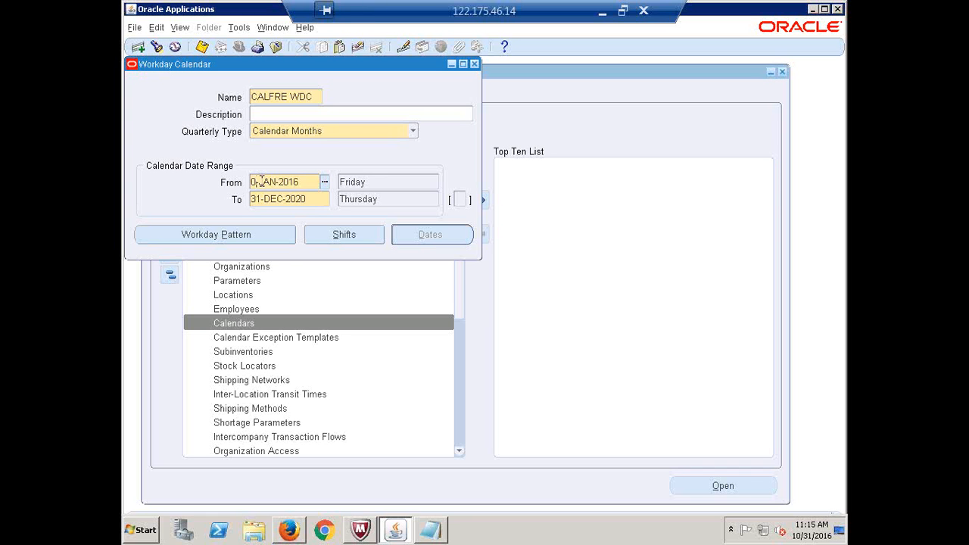
pyautogui.write('3')
pyautogui.press('Tab')
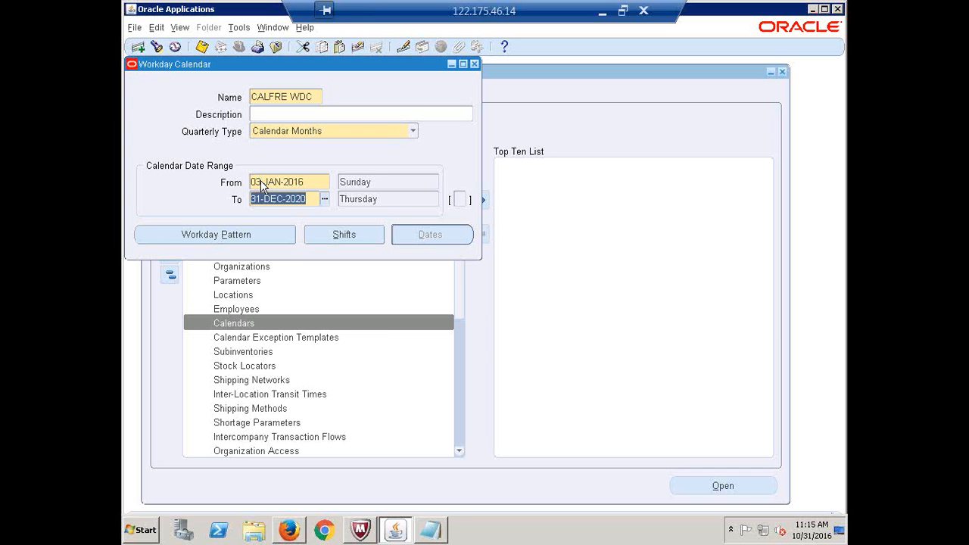
pyautogui.click(429, 534)
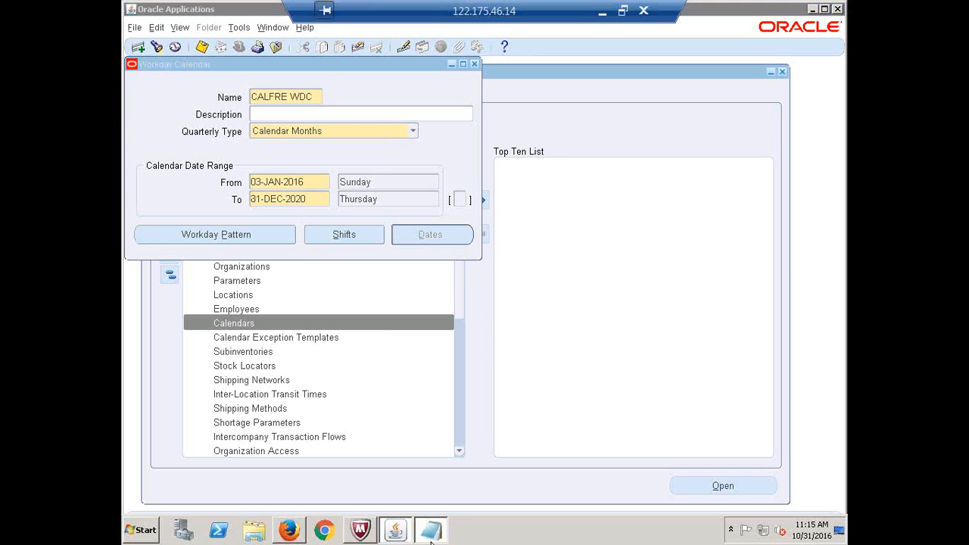
pyautogui.moveTo(199, 284); pyautogui.dragTo(182, 281)
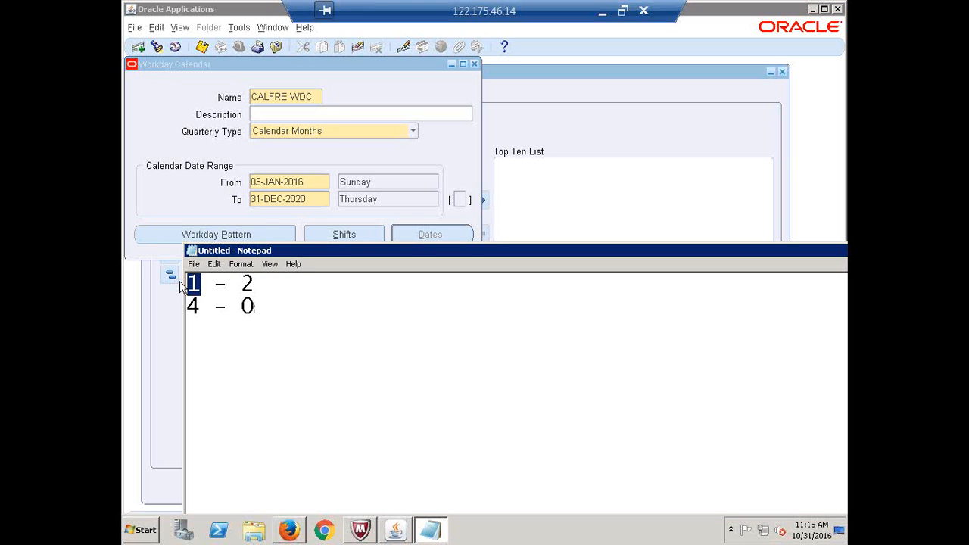
# Edit the note's lines to '0 - 1' and '5 - 1'
pyautogui.write('0')
pyautogui.click(257, 284)
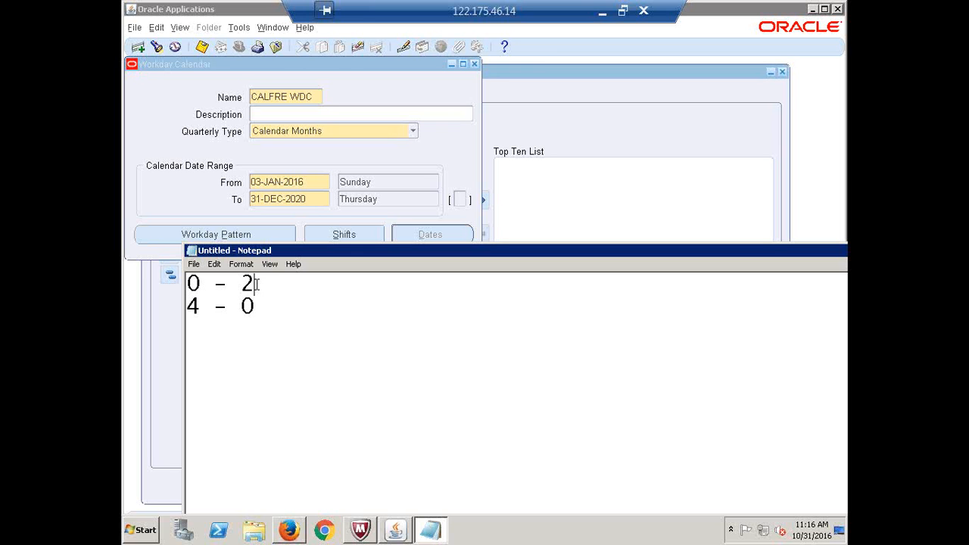
pyautogui.press('BackSpace')
pyautogui.write('1')
pyautogui.moveTo(198, 305); pyautogui.dragTo(182, 304)
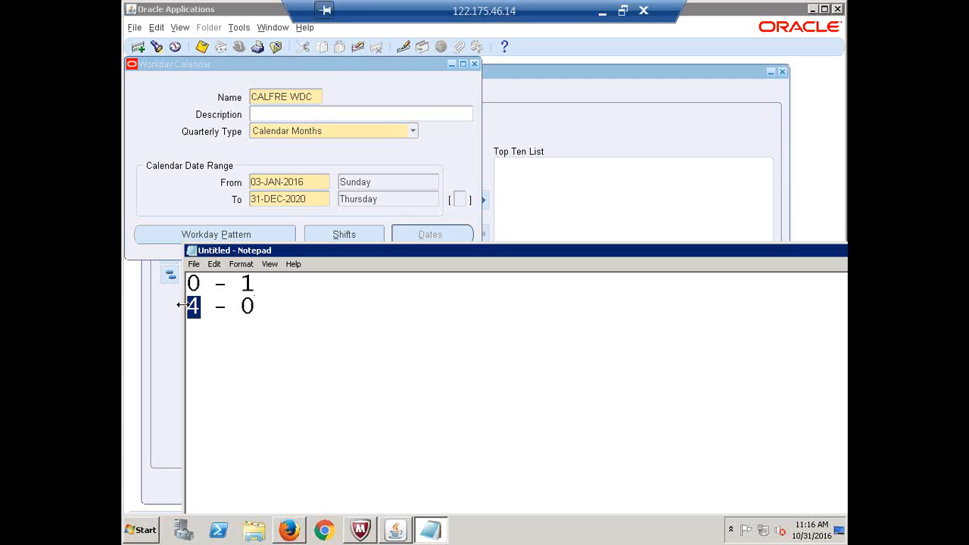
pyautogui.write('5')
pyautogui.moveTo(255, 305); pyautogui.dragTo(244, 307)
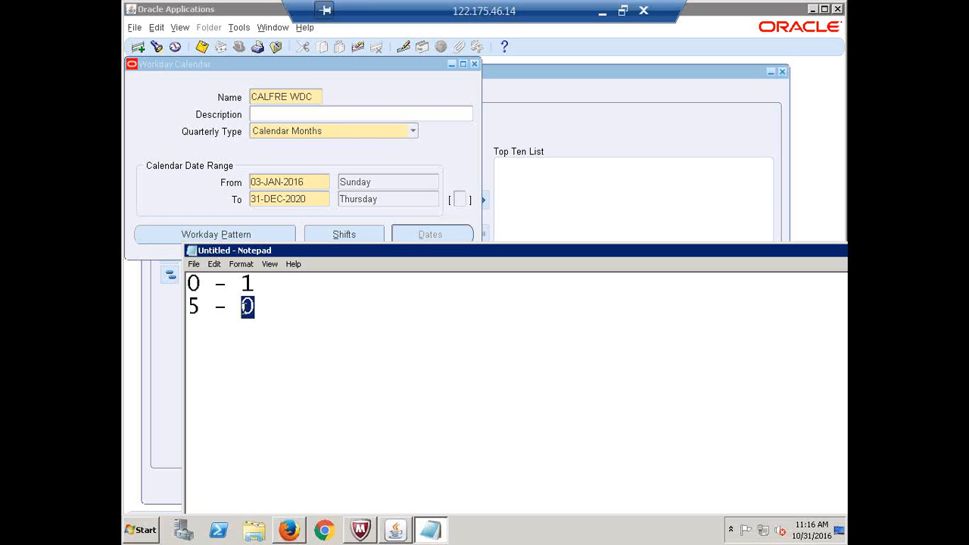
pyautogui.write('1')
# Close Notepad, choosing Don't Save for the note
pyautogui.moveTo(752, 251); pyautogui.dragTo(585, 219)
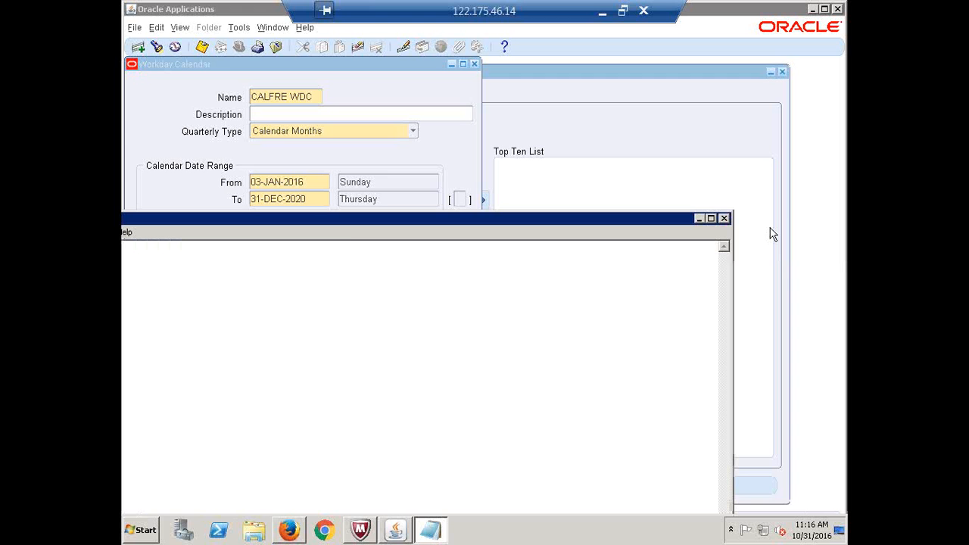
pyautogui.click(723, 218)
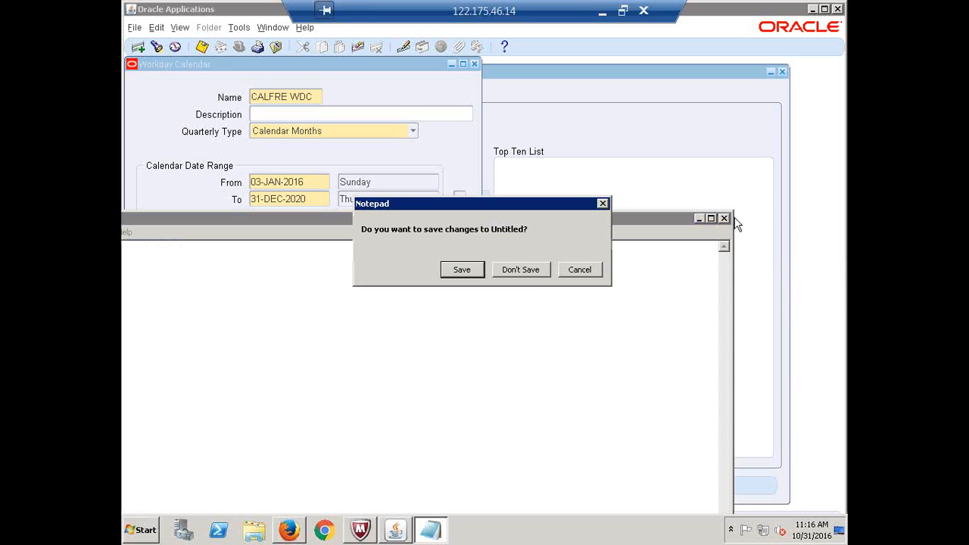
pyautogui.click(525, 271)
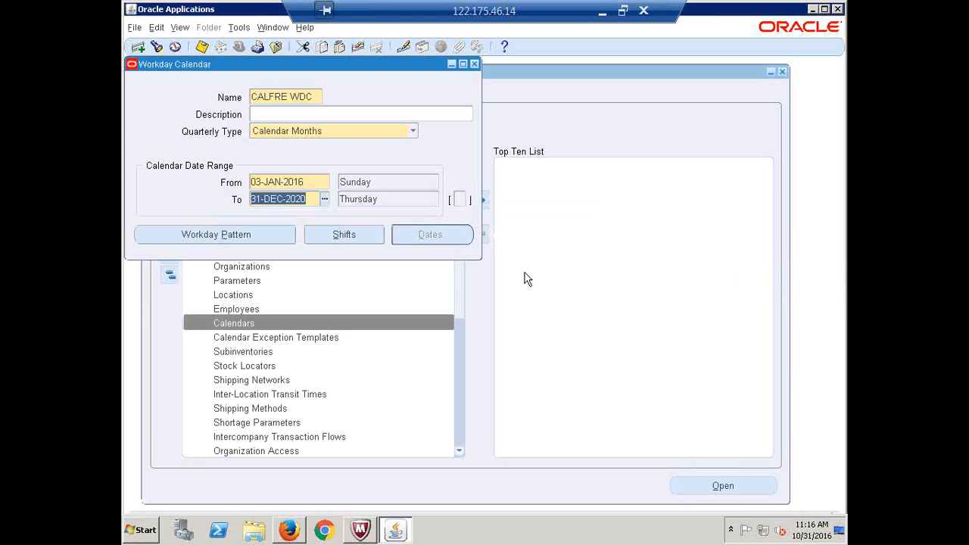
# Restore the From date to 01-JAN-2016, a Friday, and bring up the Workday Patterns window
pyautogui.click(299, 183)
pyautogui.click(264, 182)
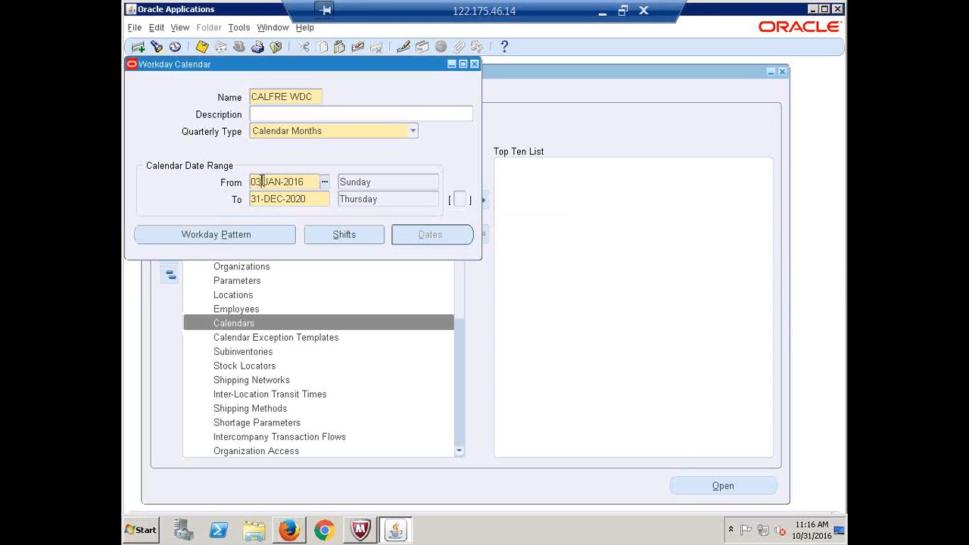
pyautogui.moveTo(261, 181); pyautogui.dragTo(257, 182)
pyautogui.write('1')
pyautogui.press('Tab')
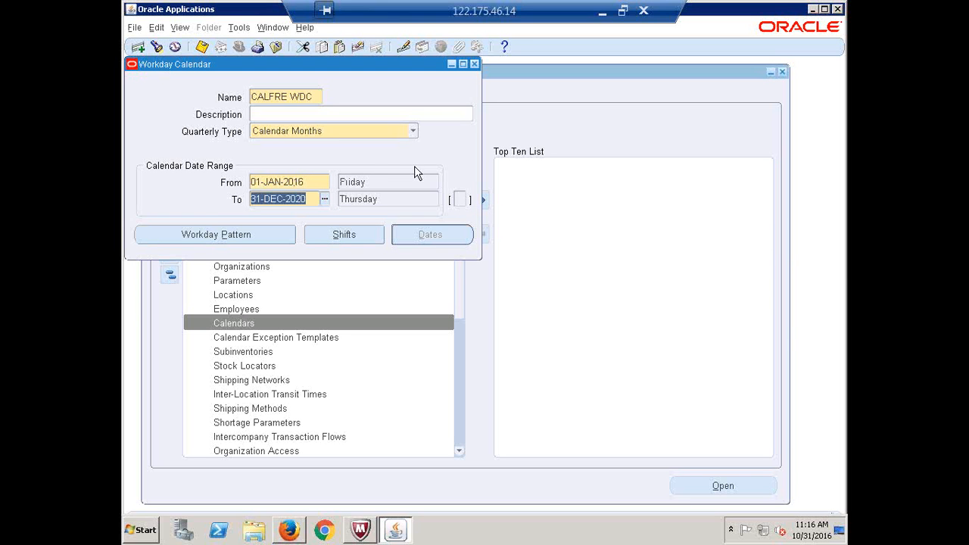
pyautogui.click(304, 186)
pyautogui.click(377, 186)
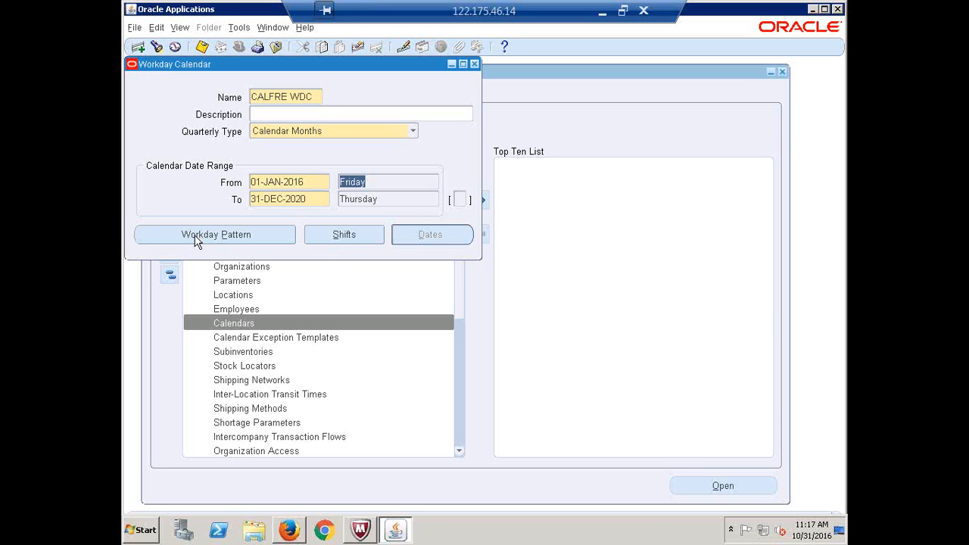
pyautogui.click(196, 236)
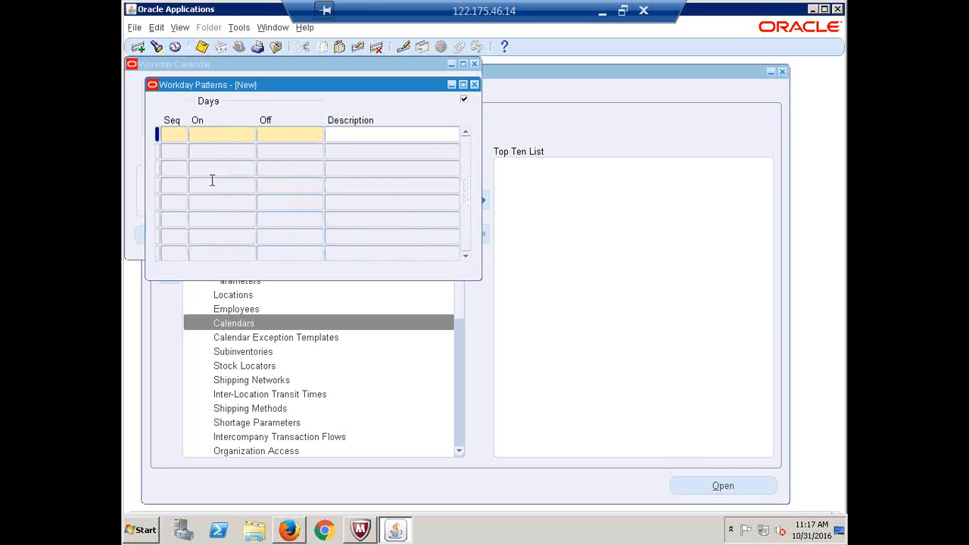
# Enter pattern rows Seq 1 (1 on, 2 off) and Seq 2 (4 on, 0 off), save, and close
pyautogui.write('1')
pyautogui.press('Tab')
pyautogui.moveTo(277, 93); pyautogui.dragTo(336, 230)
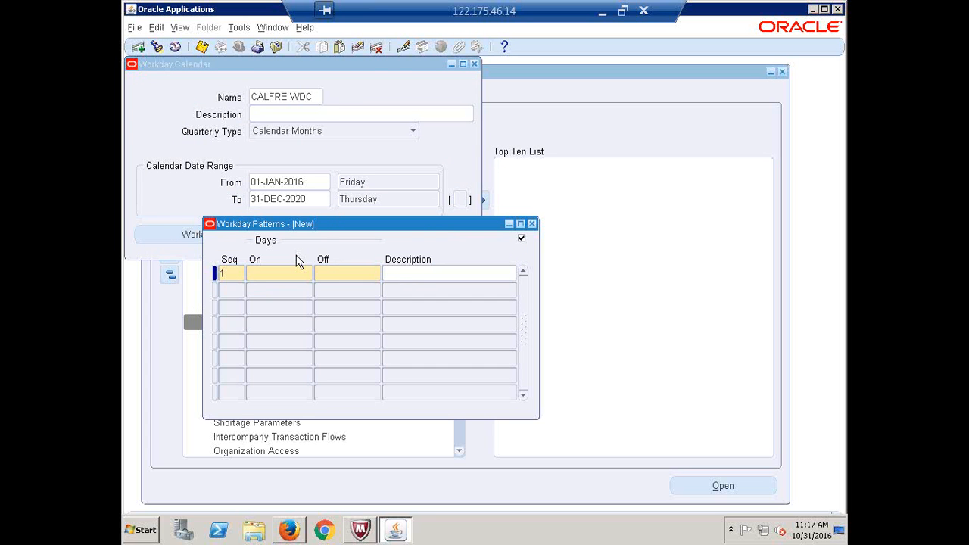
pyautogui.write('1')
pyautogui.click(342, 274)
pyautogui.write('2')
pyautogui.click(232, 295)
pyautogui.write('2')
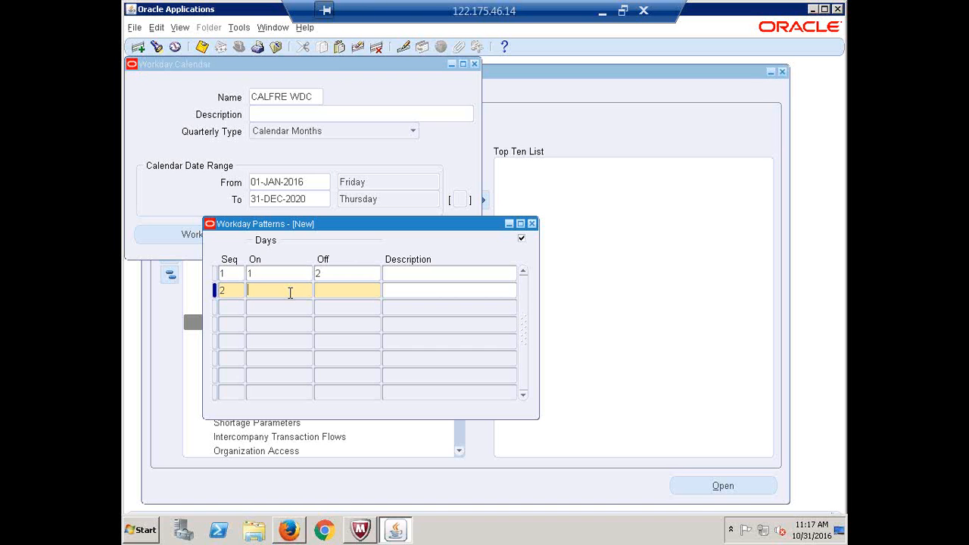
pyautogui.write('4')
pyautogui.press('Tab')
pyautogui.write('0')
pyautogui.hotkey('ctrl', 's')
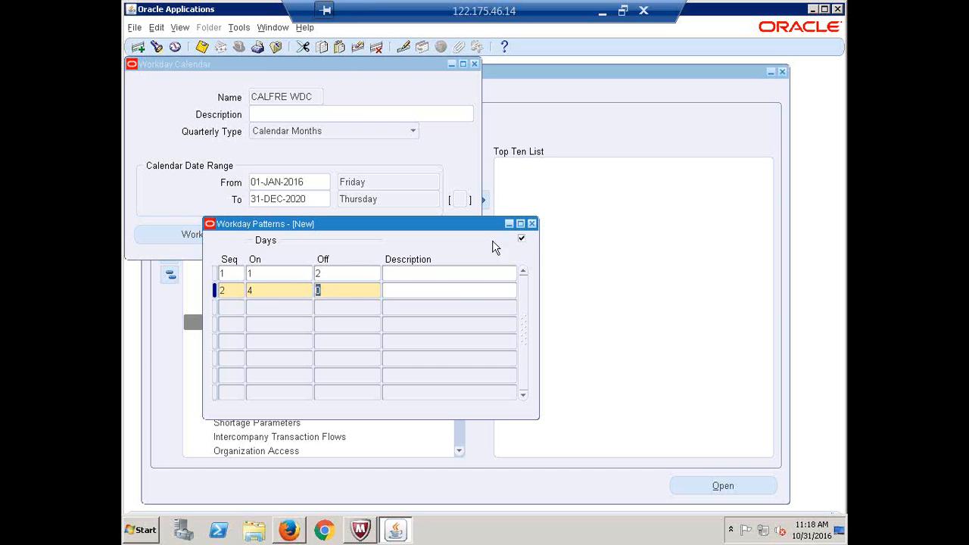
pyautogui.click(532, 224)
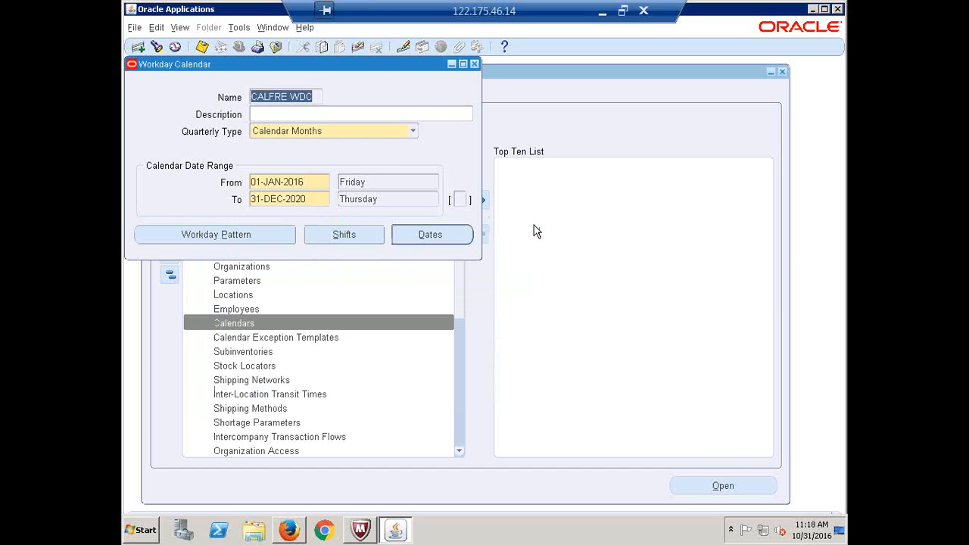
# Add shift 1 'Normal Shift' to CALFRE WDC and open its Shift Times
pyautogui.click(345, 236)
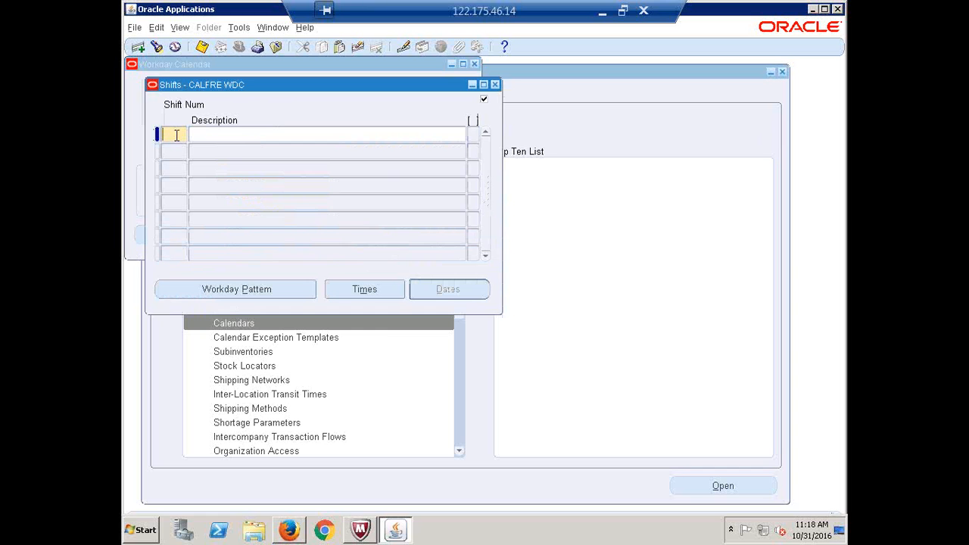
pyautogui.write('1')
pyautogui.click(220, 138)
pyautogui.write('Normal Shift')
pyautogui.moveTo(244, 135); pyautogui.dragTo(190, 135)
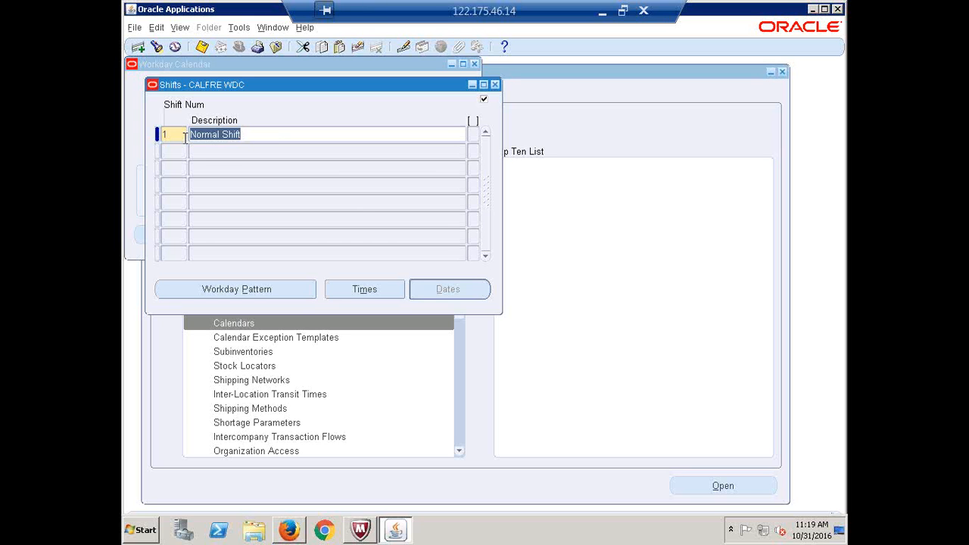
pyautogui.click(256, 134)
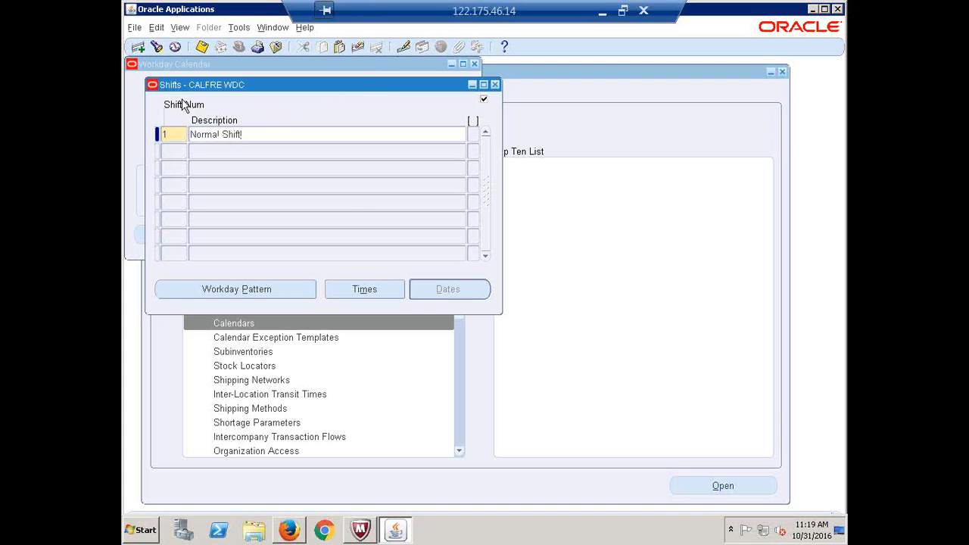
pyautogui.doubleClick(169, 136)
pyautogui.doubleClick(261, 137)
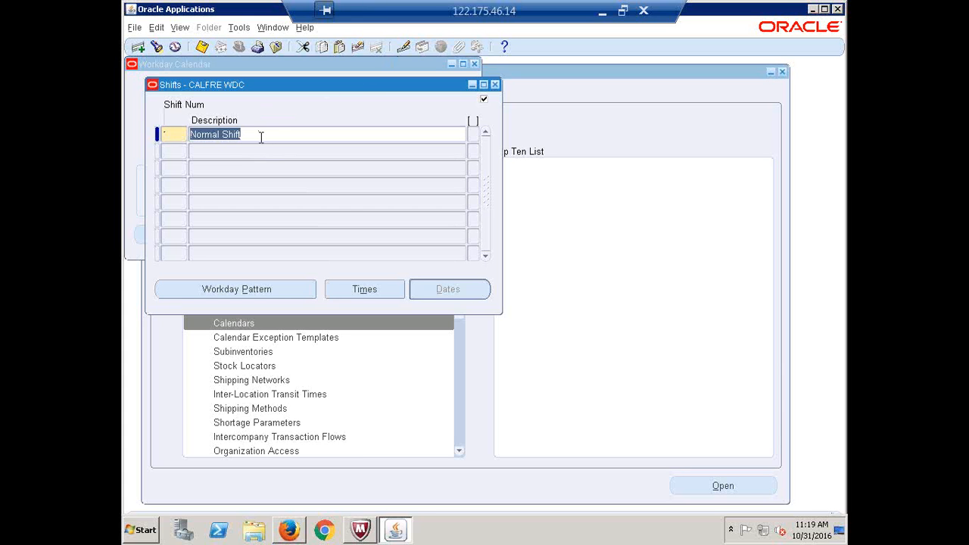
pyautogui.click(364, 292)
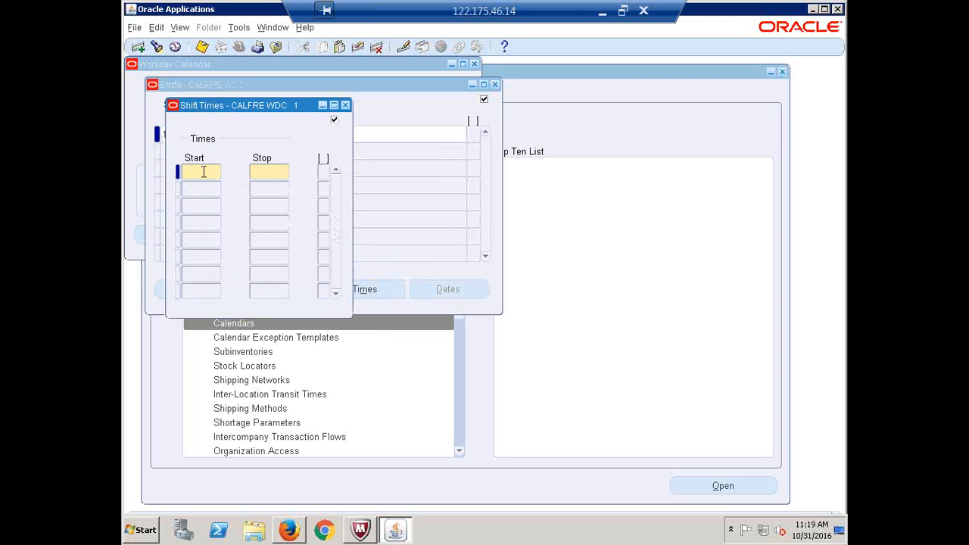
# Set shift 1 to run 09:00:00–18:00:00, save, and acknowledge the default 5-on/2-off pattern note
pyautogui.write('09:00:00')
pyautogui.press('Tab')
pyautogui.write('18:00:00')
pyautogui.hotkey('ctrl', 's')
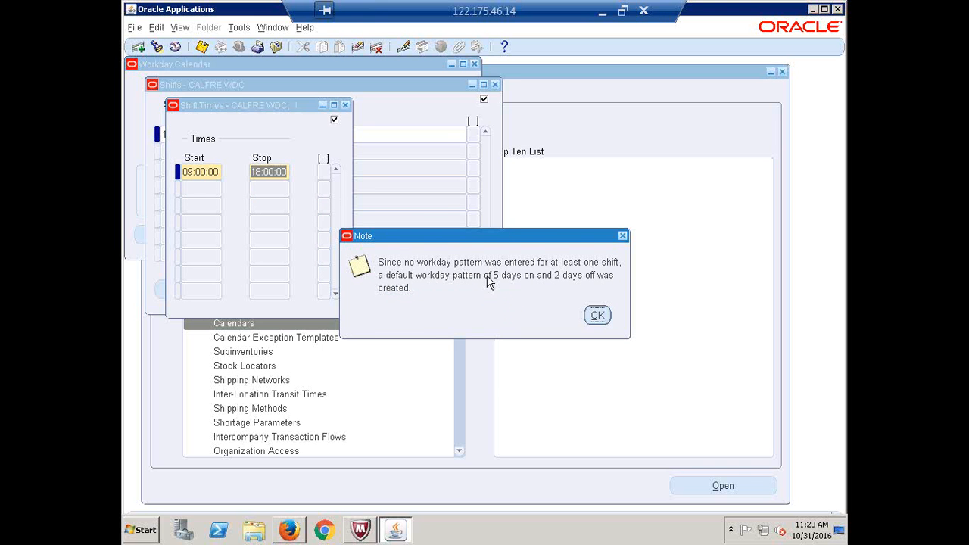
pyautogui.click(605, 321)
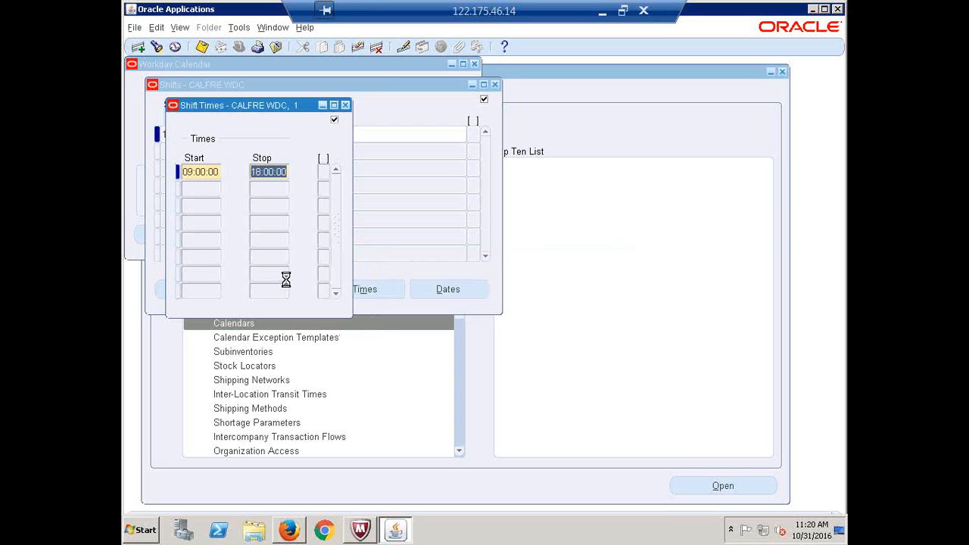
# Close the Shift Times and Shifts windows, returning to the CALFRE WDC calendar form
pyautogui.click(344, 106)
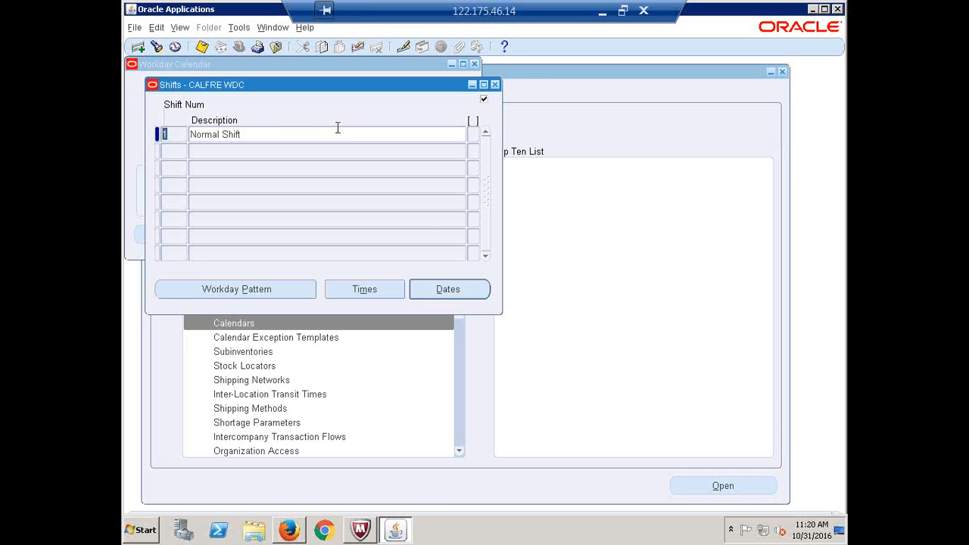
pyautogui.click(312, 136)
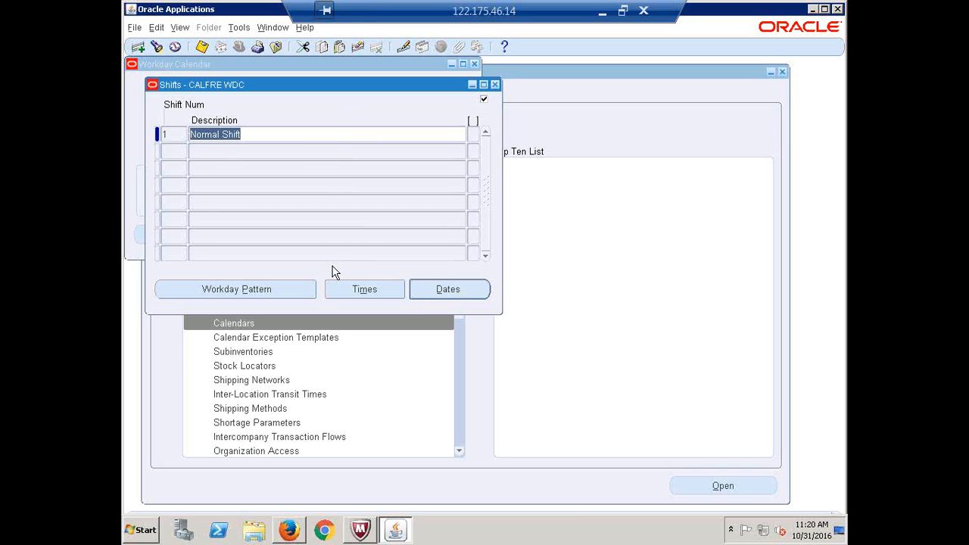
pyautogui.click(495, 85)
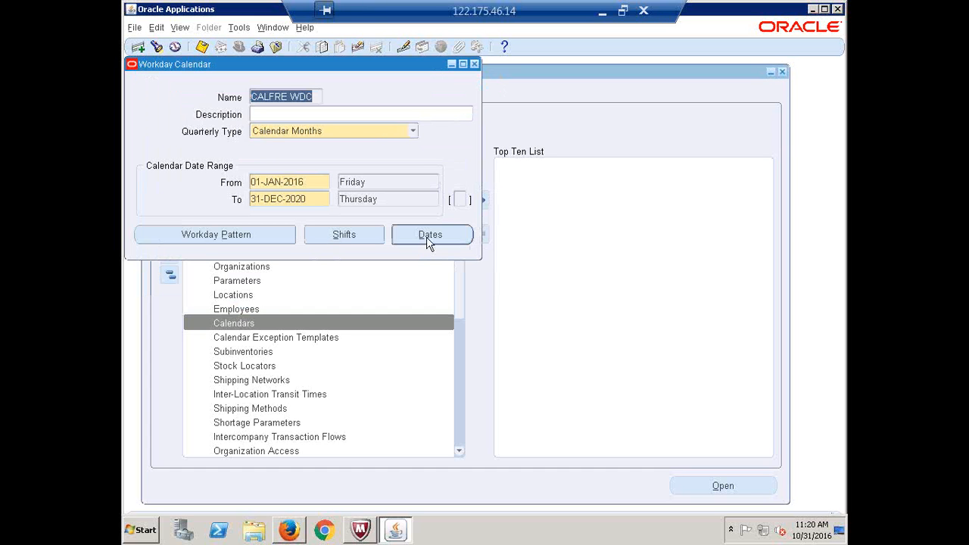
# Review the CALFRE WDC workday pattern, then display its October 2016 calendar dates
pyautogui.click(195, 235)
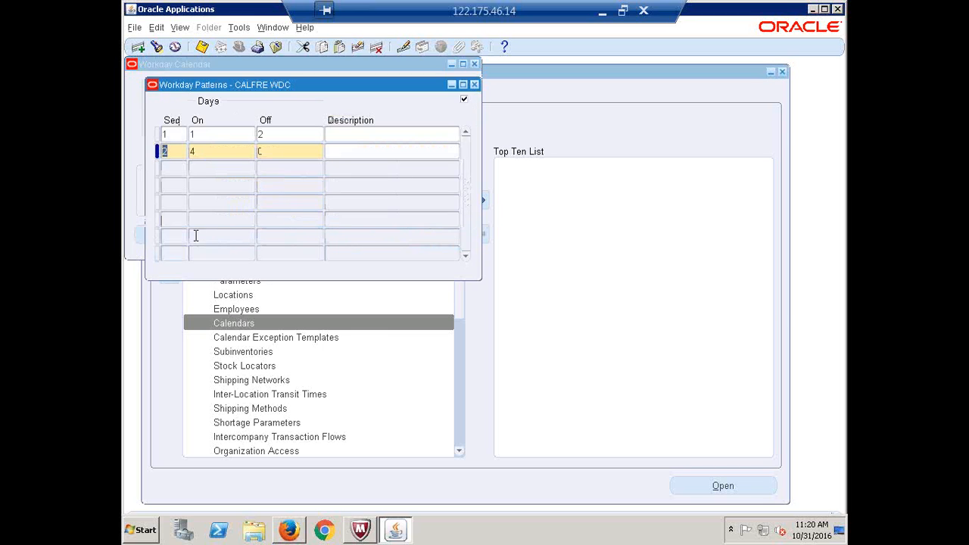
pyautogui.click(474, 84)
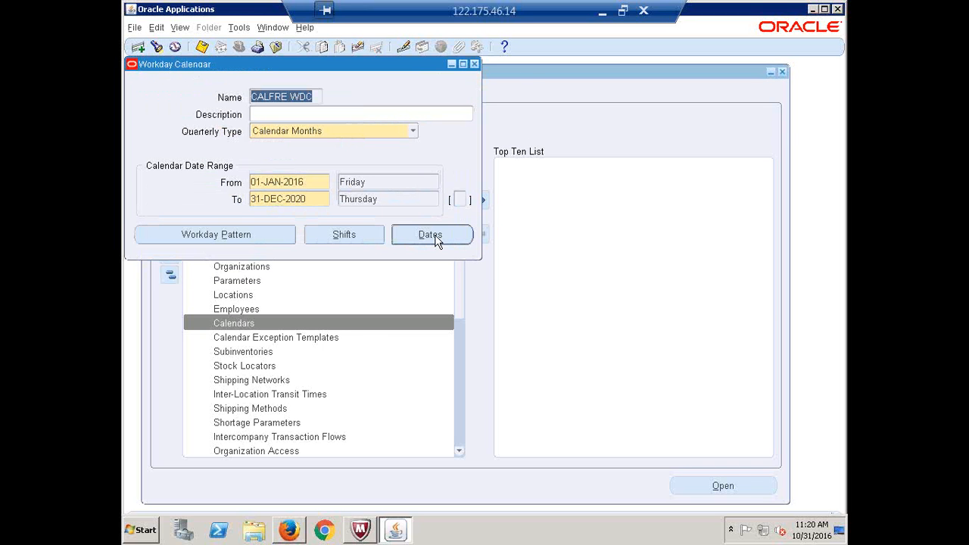
pyautogui.click(229, 240)
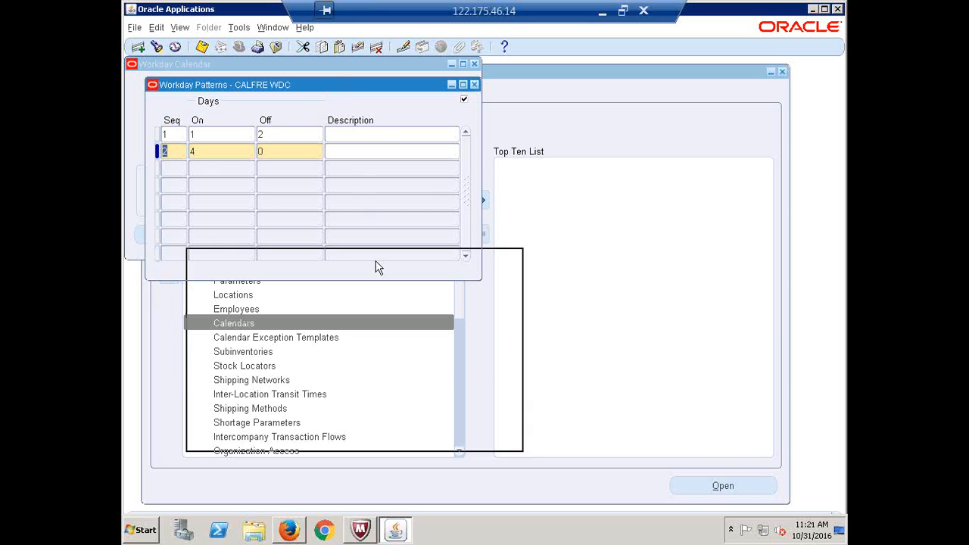
pyautogui.moveTo(377, 261); pyautogui.dragTo(380, 267)
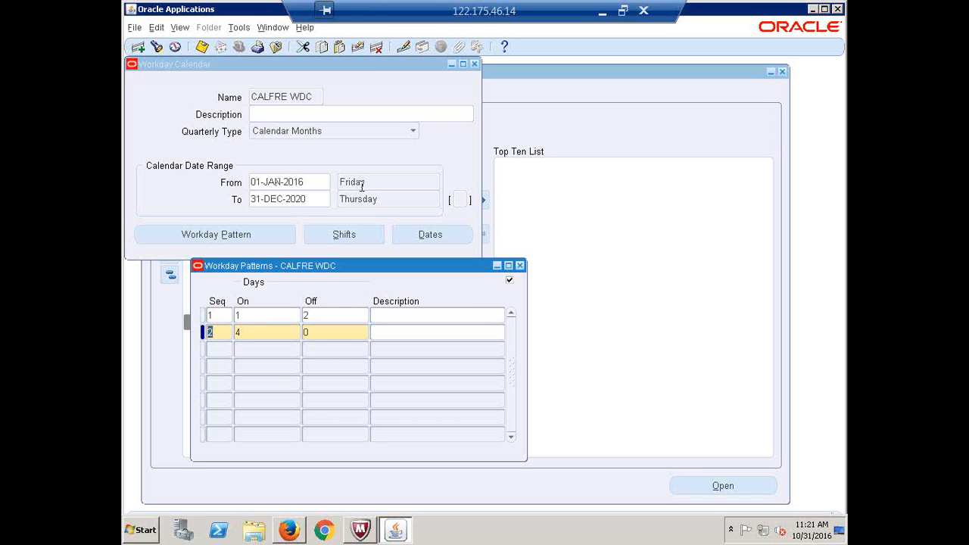
pyautogui.click(520, 265)
pyautogui.click(431, 234)
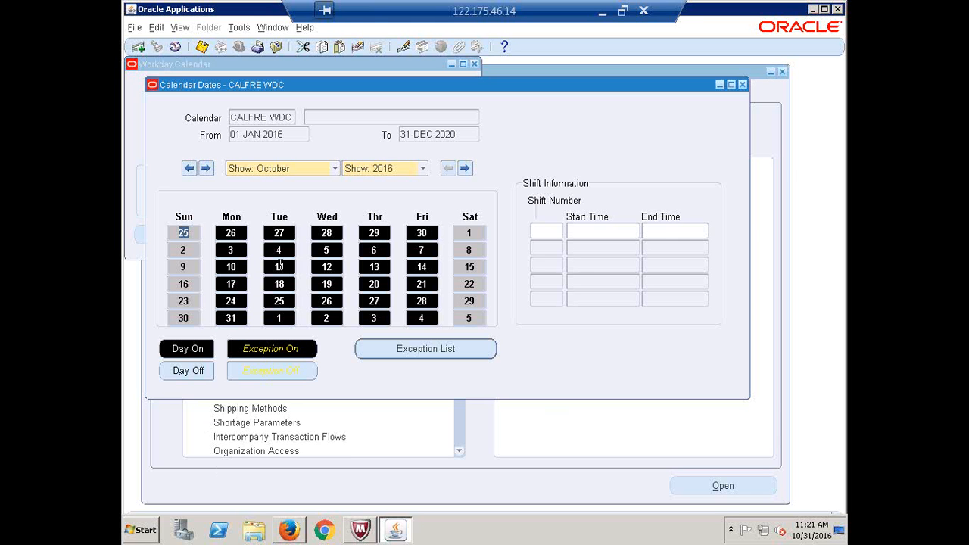
# Toggle Saturday 1 to an On exception and back, leaving the dates unchanged, then close Calendar Dates
pyautogui.click(422, 232)
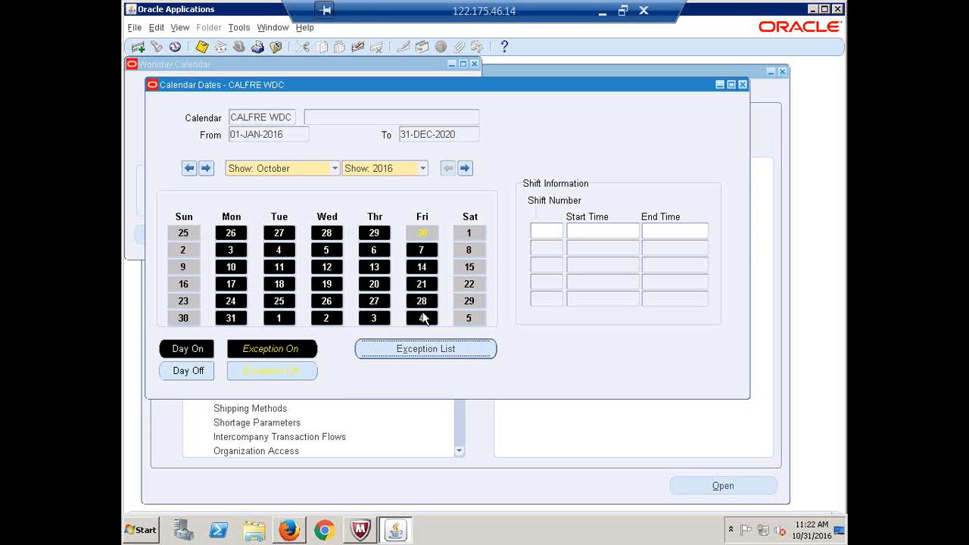
pyautogui.click(473, 233)
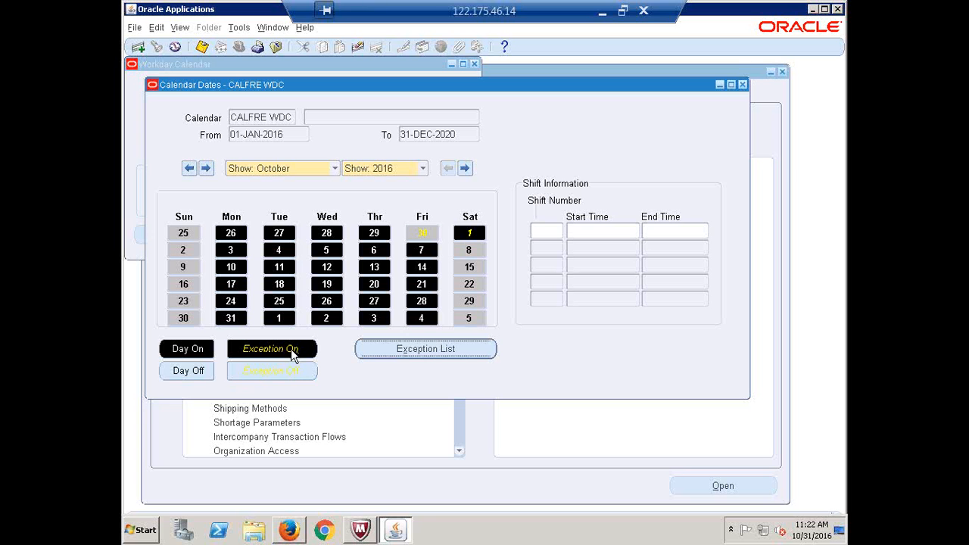
pyautogui.click(473, 232)
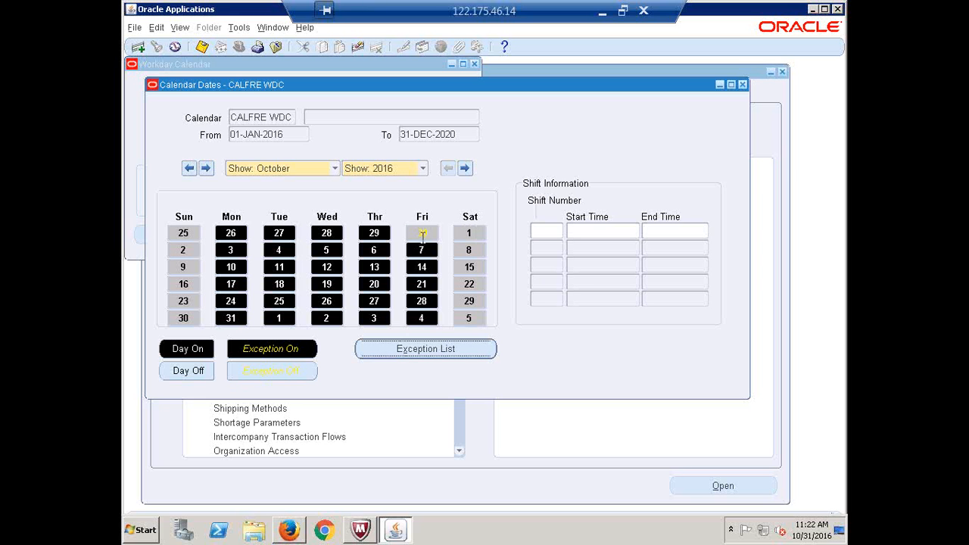
pyautogui.click(422, 235)
pyautogui.click(743, 85)
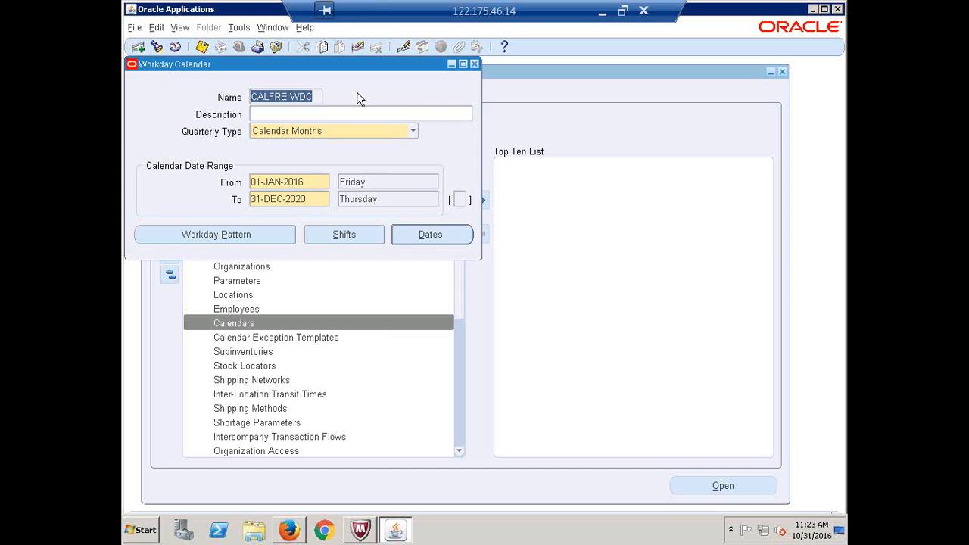
pyautogui.click(257, 234)
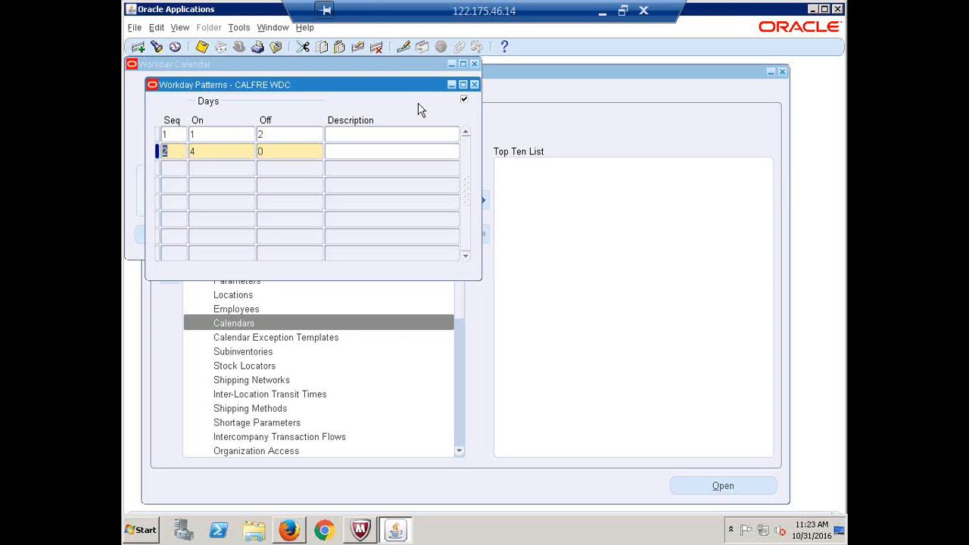
pyautogui.click(474, 85)
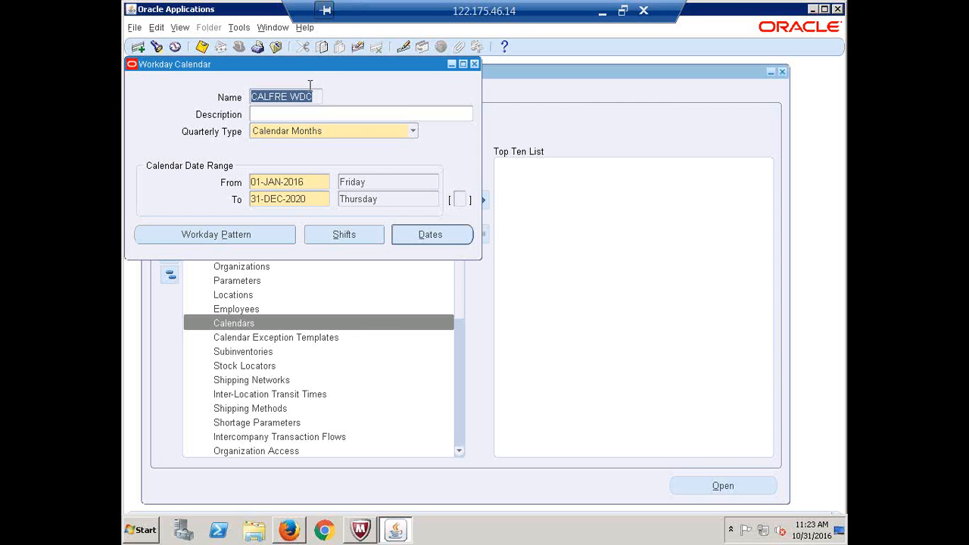
pyautogui.moveTo(311, 70); pyautogui.dragTo(333, 121)
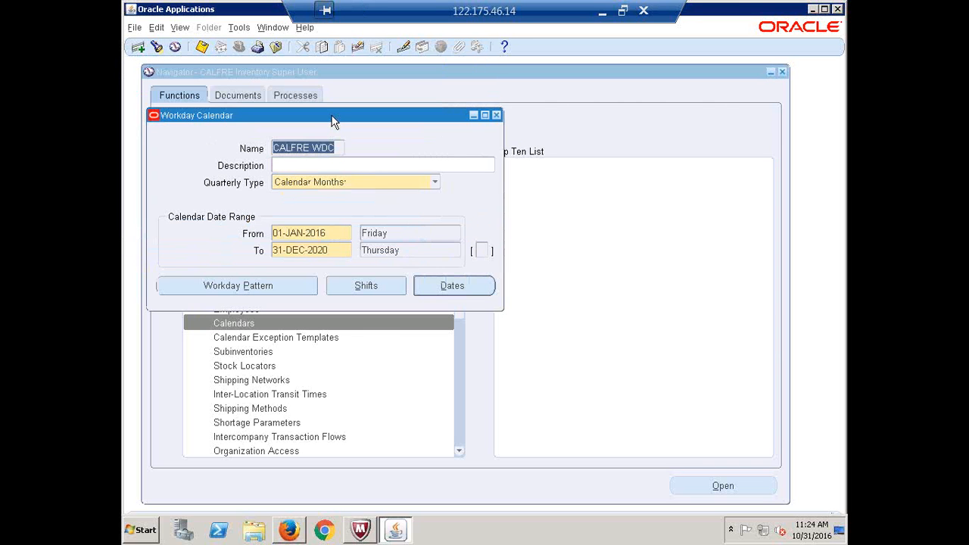
# Close the CALFRE WDC form past the rebuild note and reopen a blank Calendars form
pyautogui.click(342, 144)
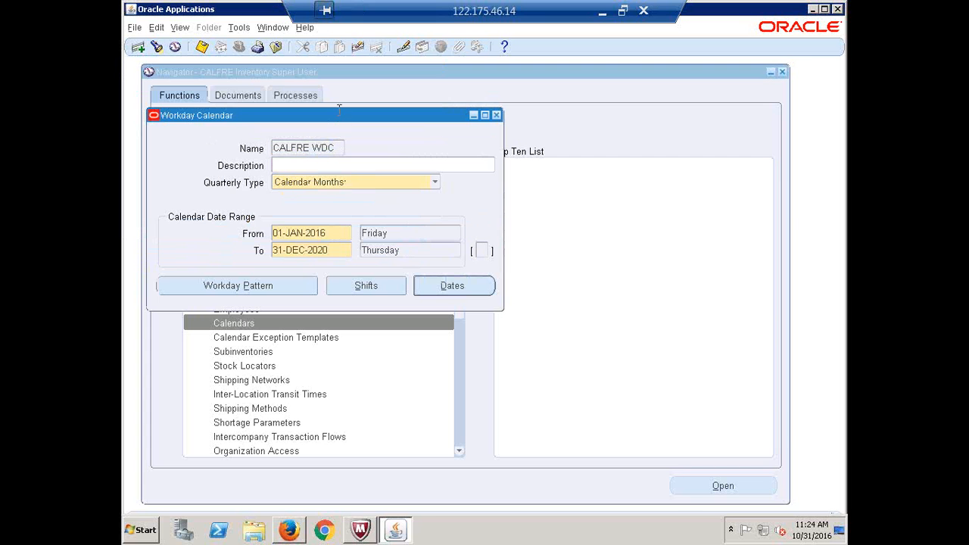
pyautogui.click(497, 115)
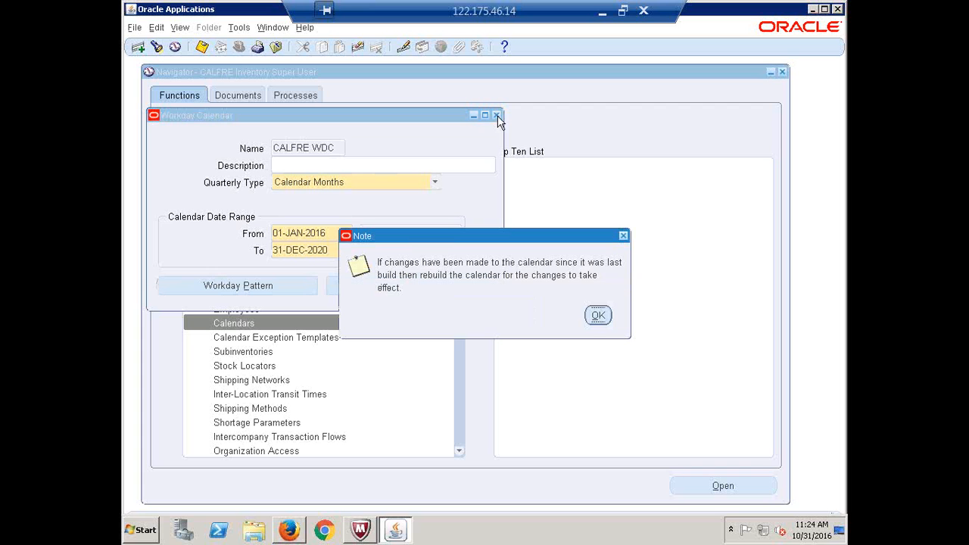
pyautogui.click(598, 315)
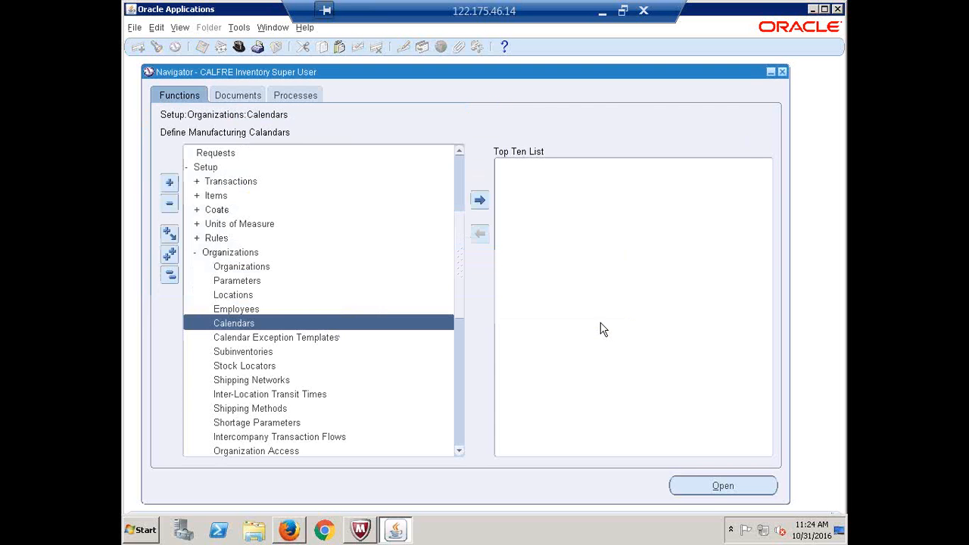
pyautogui.doubleClick(249, 323)
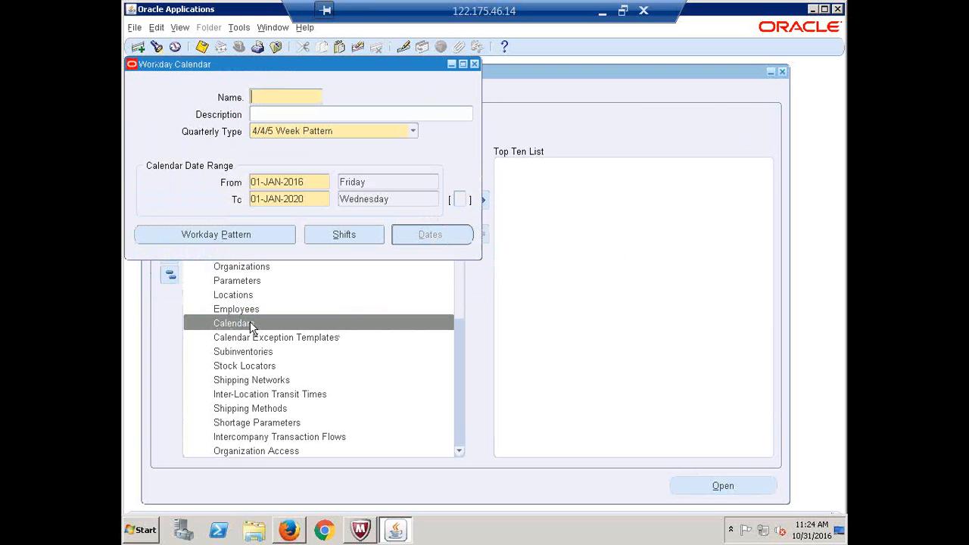
pyautogui.click(309, 7)
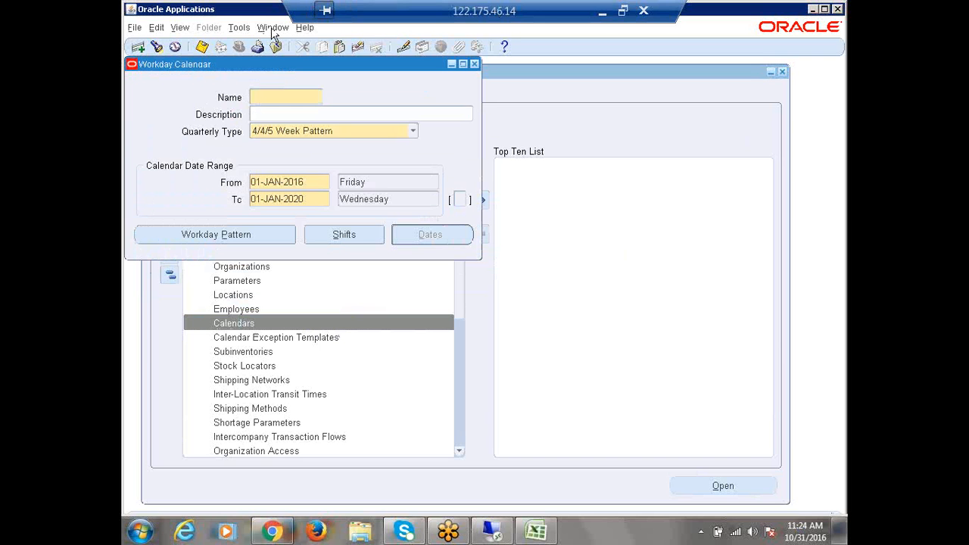
# Query calendars matching c% and load CALFRE WDC (01-JAN-2016 to 31-DEC-2020)
pyautogui.click(157, 47)
pyautogui.write('c%')
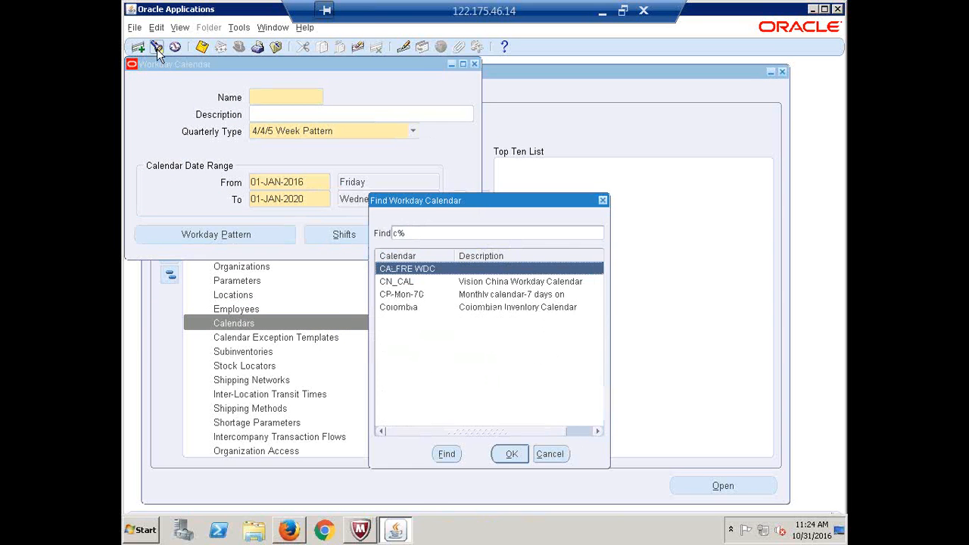
pyautogui.press('Return')
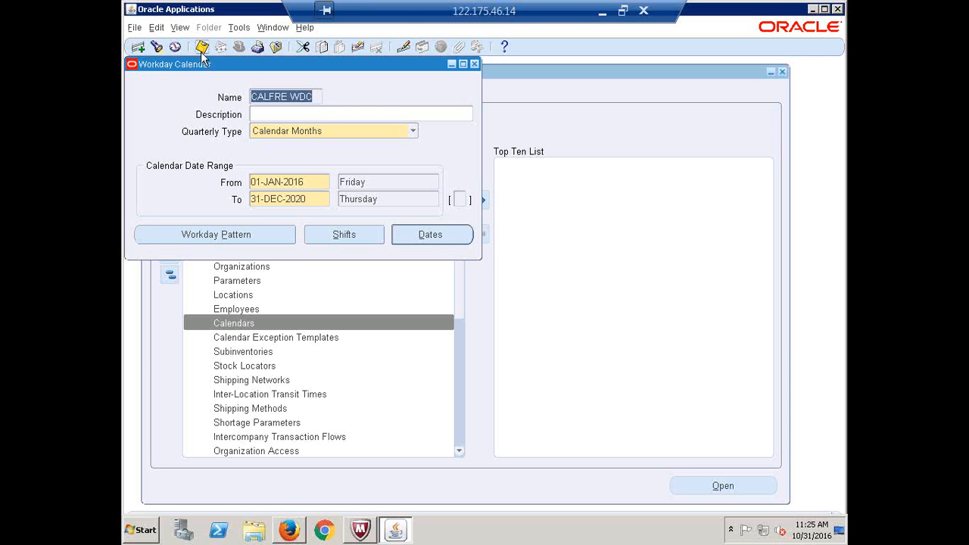
pyautogui.click(314, 96)
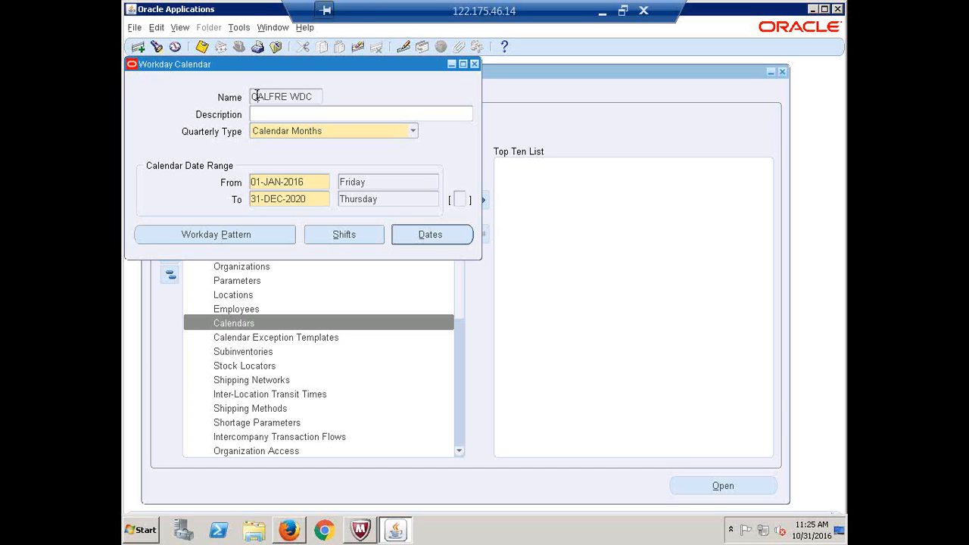
pyautogui.click(239, 28)
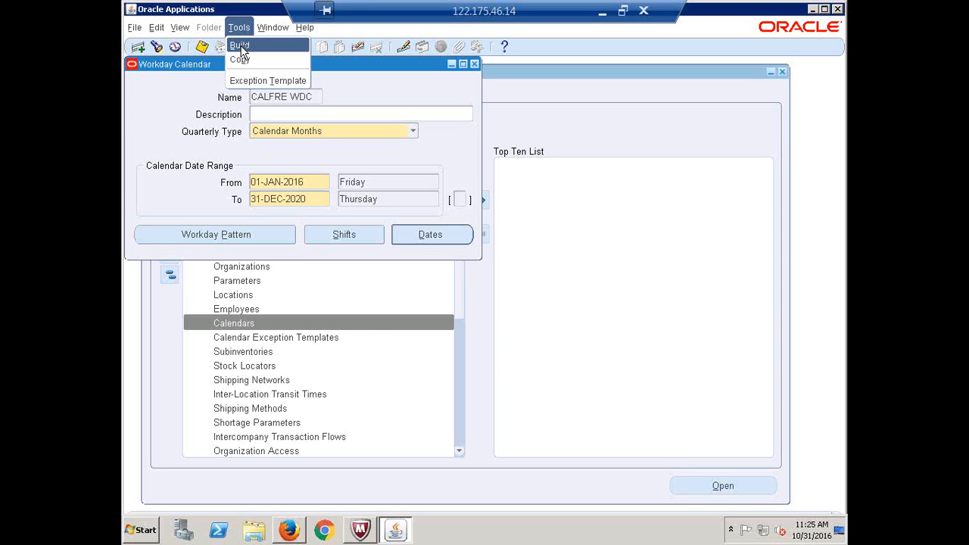
# Choose Tools > Build to submit the CALFRE WDC calendar build as request 5868811
pyautogui.click(241, 47)
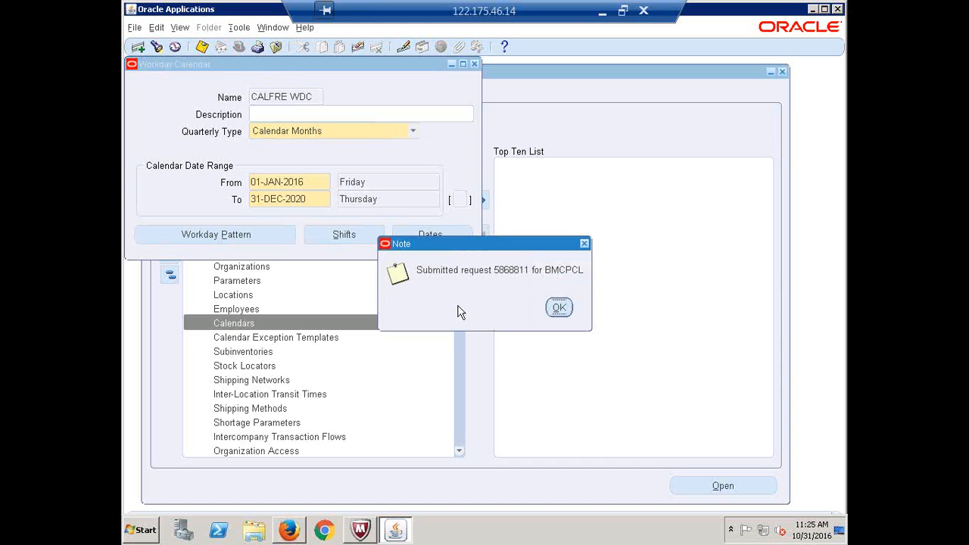
# Dismiss the request 5868811 note and close the Workday Calendar form past the rebuild reminder
pyautogui.click(558, 309)
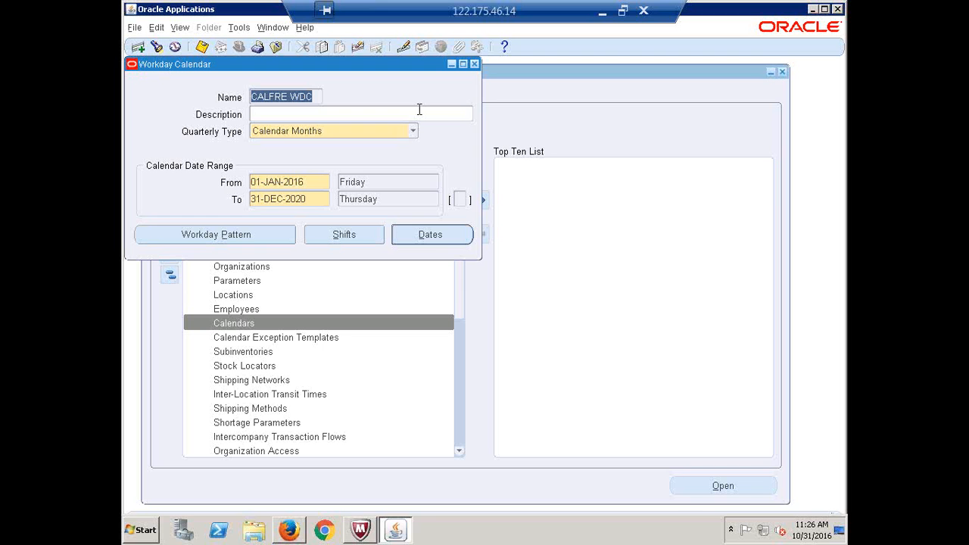
pyautogui.click(475, 64)
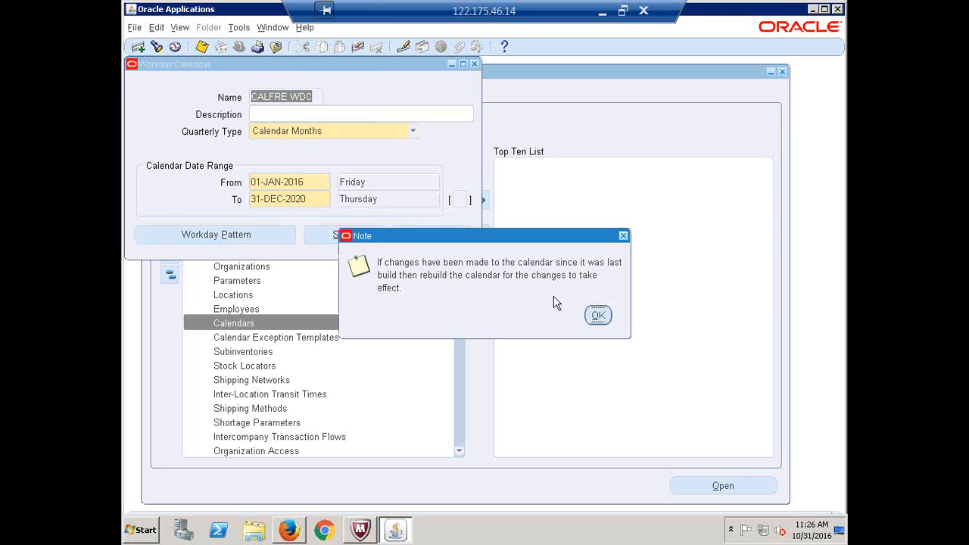
pyautogui.click(597, 316)
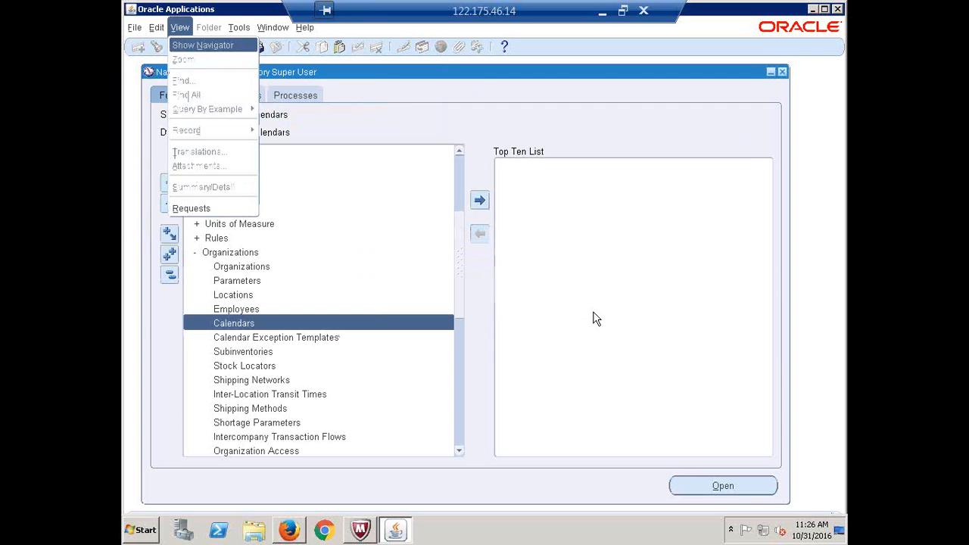
# Refresh the Requests list until the Build Workday Calendar request for CALFRE is running
pyautogui.hotkey('alt', 'i')
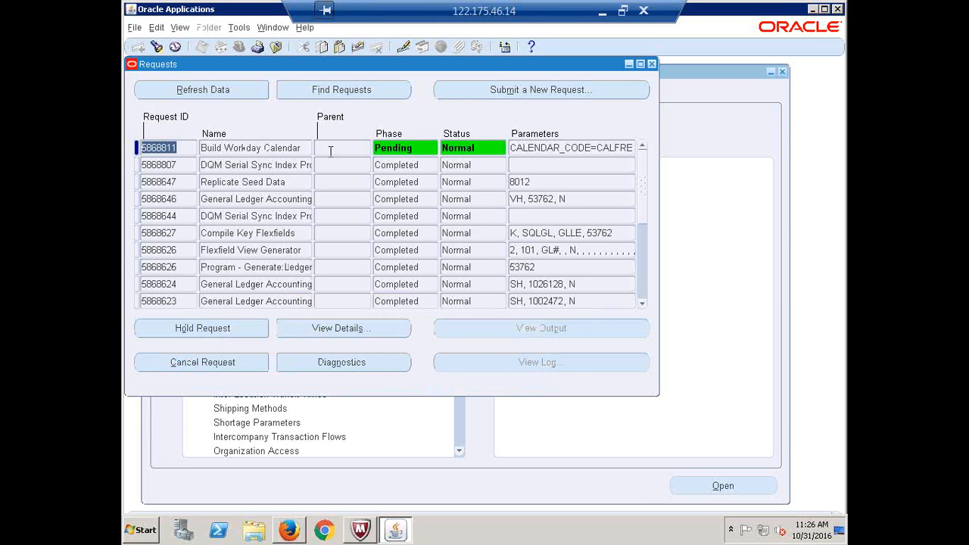
pyautogui.click(212, 98)
pyautogui.click(211, 96)
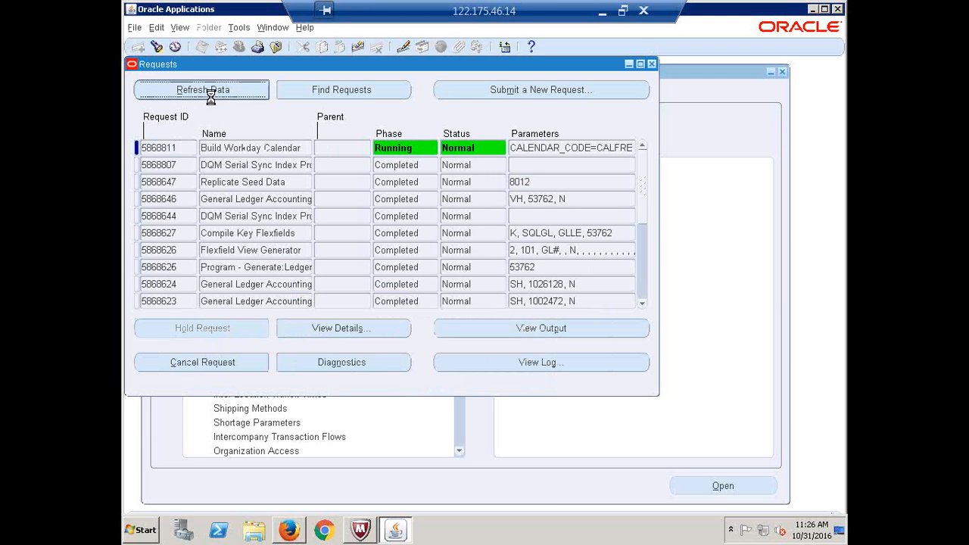
pyautogui.click(210, 96)
# Close Requests, collapse the Navigator to top-level entries, and leave the remote session
pyautogui.click(653, 63)
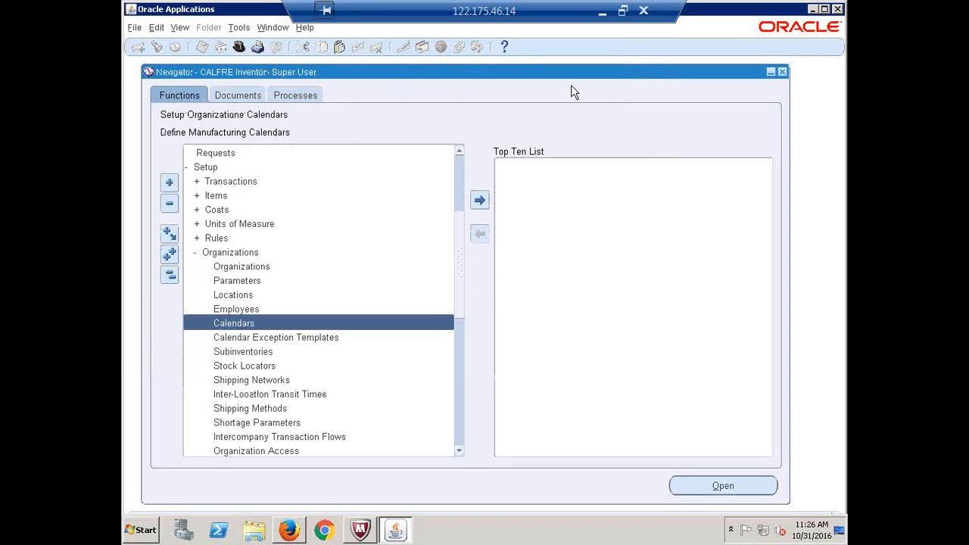
pyautogui.click(170, 277)
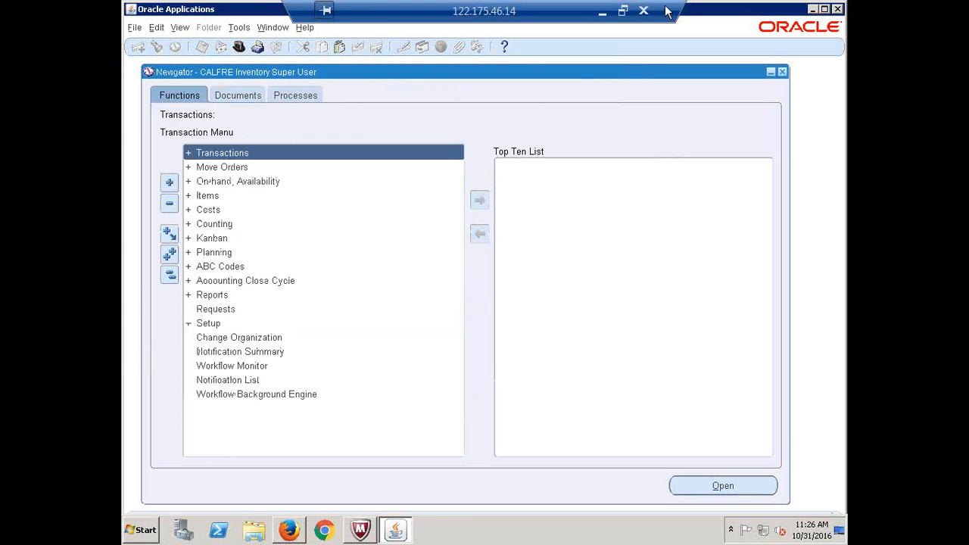
pyautogui.click(603, 14)
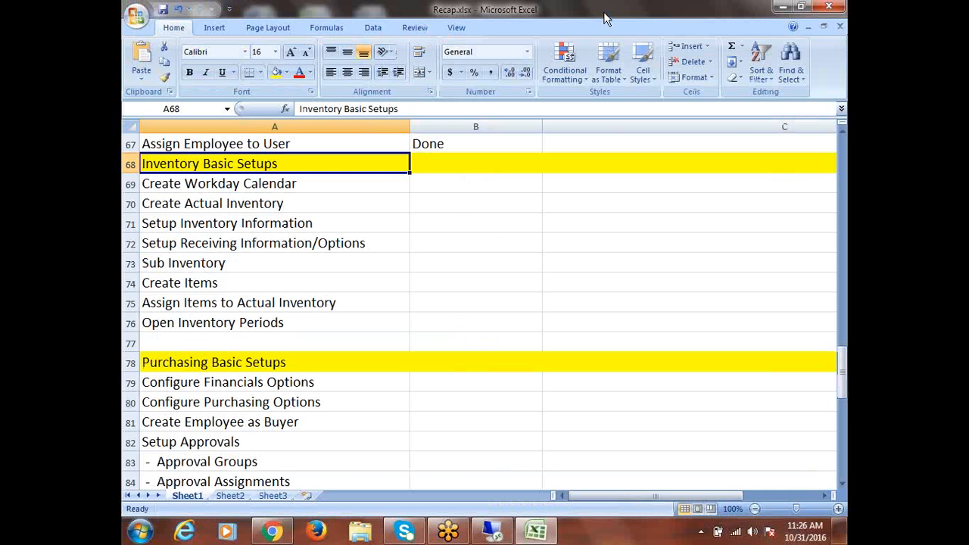
# Attempt an edit of Setup Inventory Information and undo the resulting #NAME? entry
pyautogui.click(273, 182)
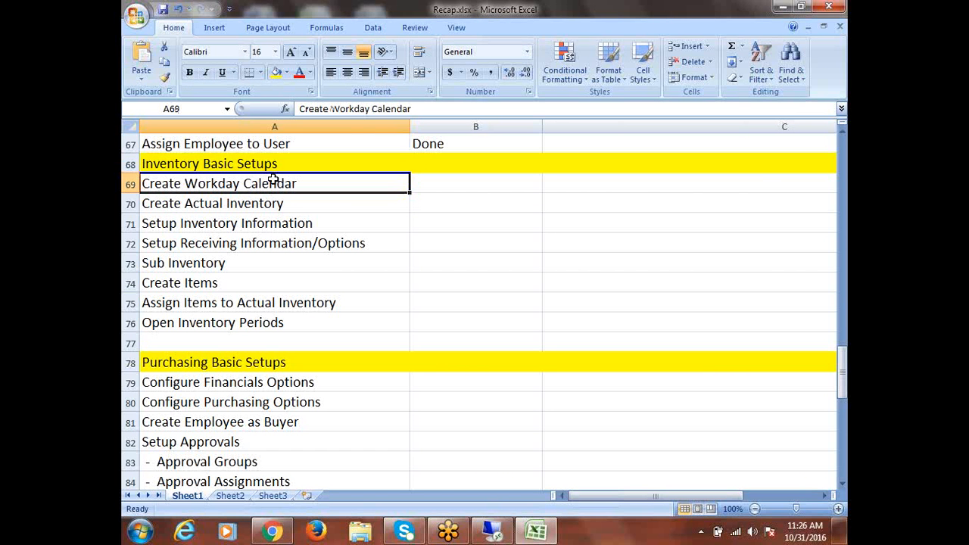
pyautogui.click(250, 203)
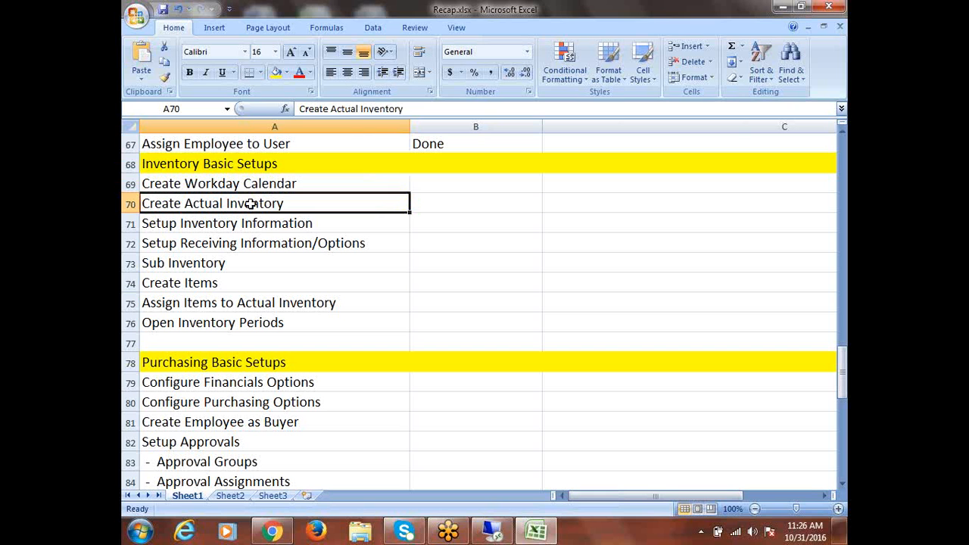
pyautogui.click(257, 227)
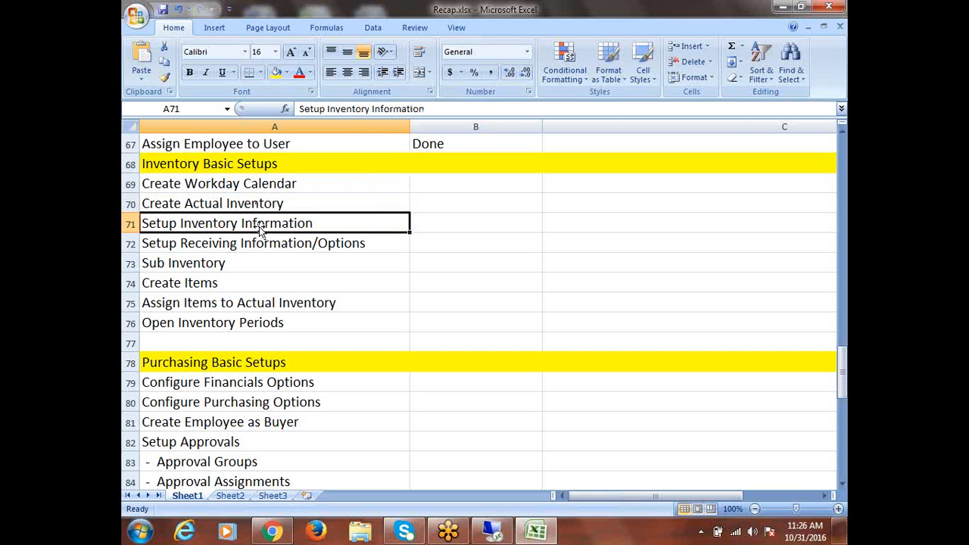
pyautogui.doubleClick(142, 224)
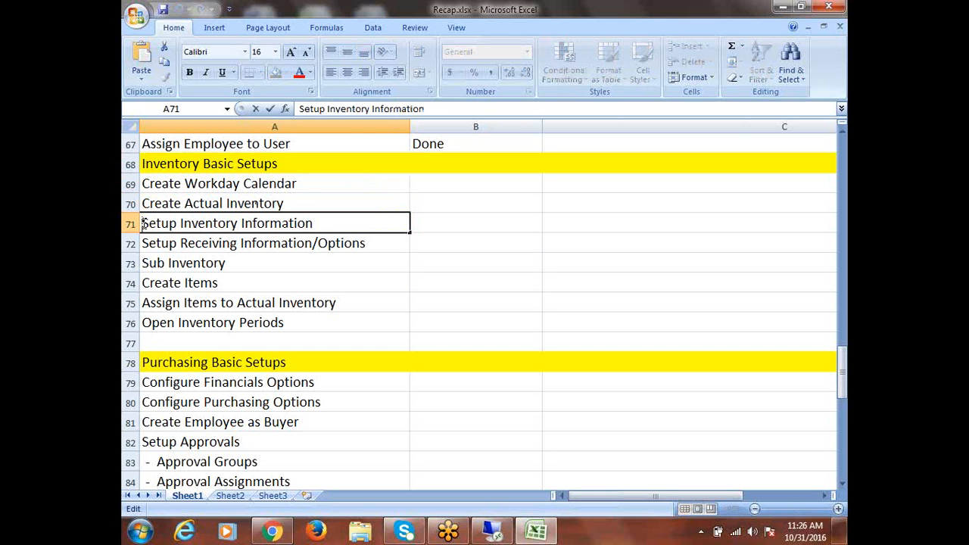
pyautogui.write('-')
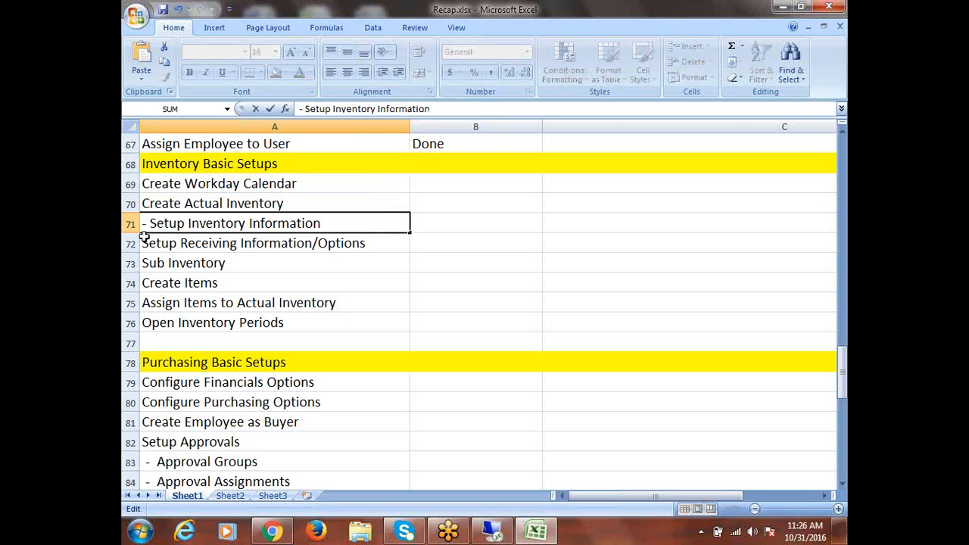
pyautogui.click(144, 242)
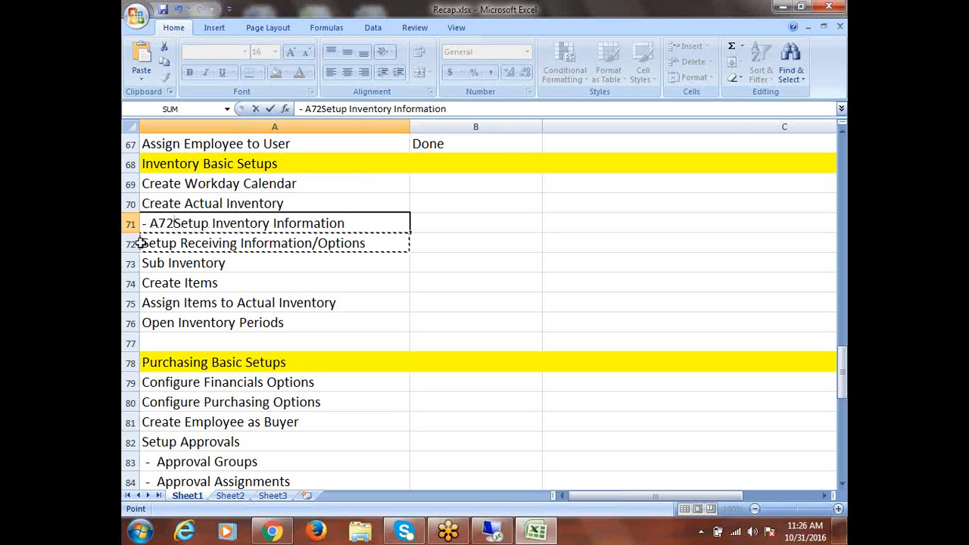
pyautogui.hotkey('ctrl', 'Return')
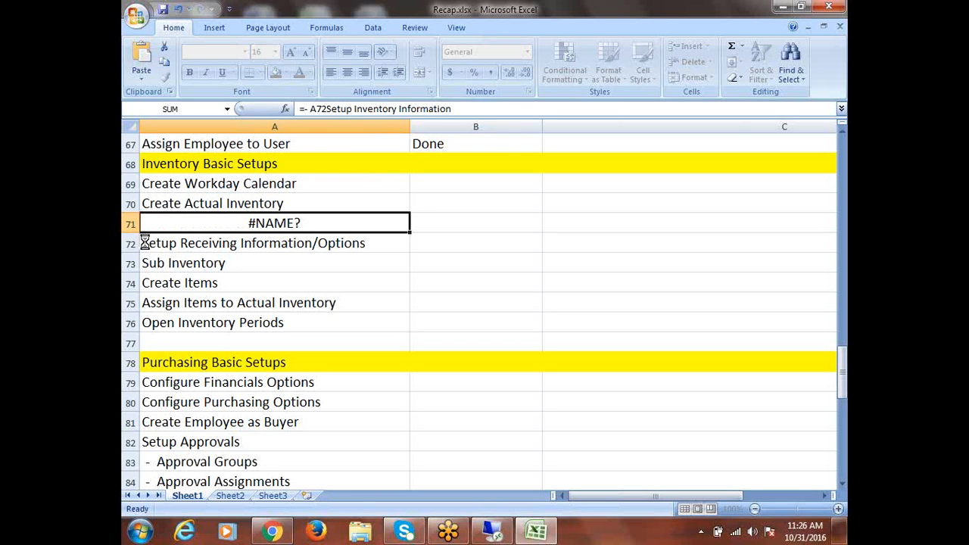
pyautogui.hotkey('ctrl', 'z')
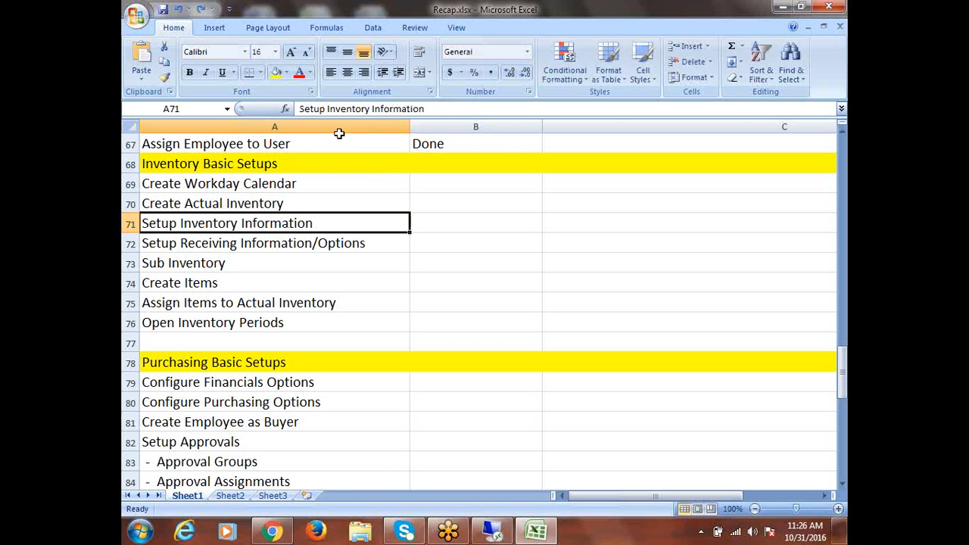
# Indent Setup Inventory Information and Setup Receiving Information/Options (A71:A72) with a leading space
pyautogui.click(221, 201)
pyautogui.click(212, 224)
pyautogui.doubleClick(143, 224)
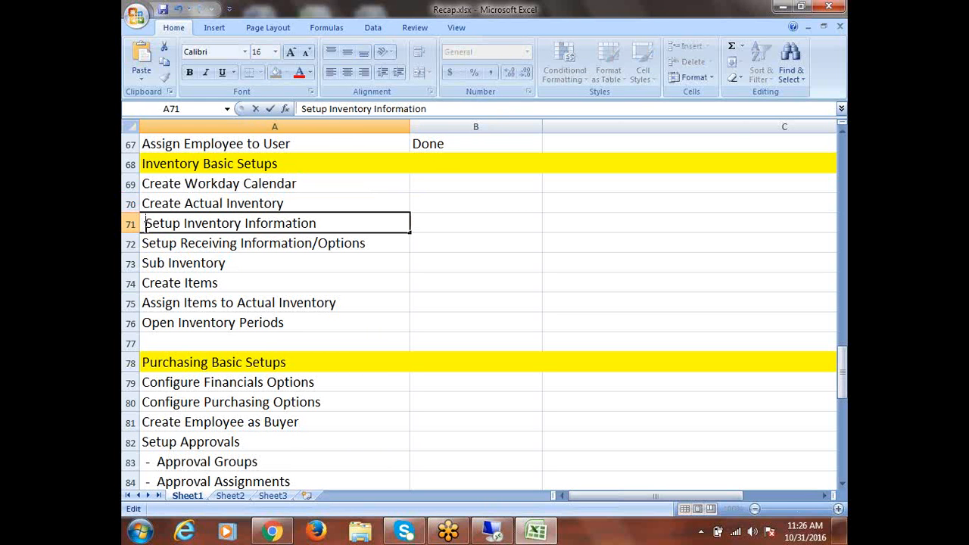
pyautogui.click(141, 243)
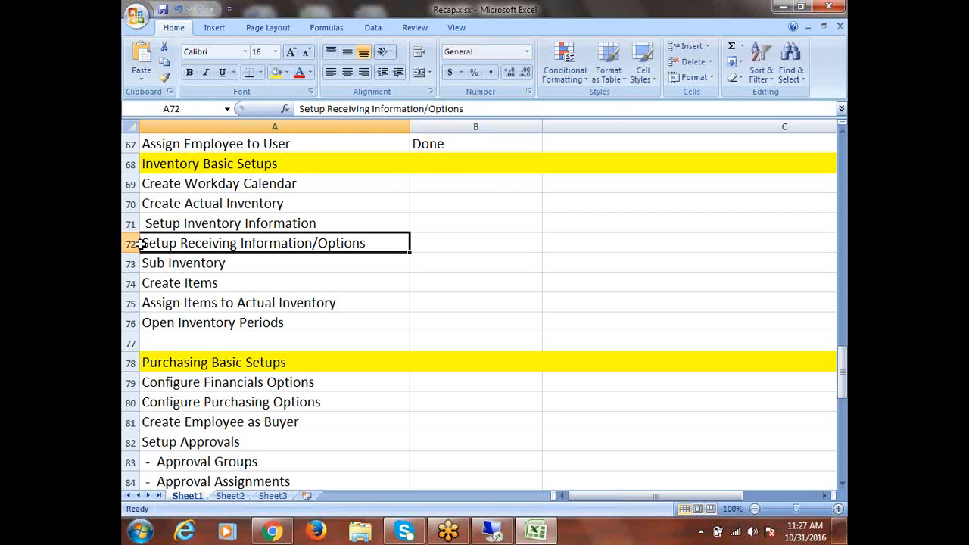
pyautogui.doubleClick(141, 242)
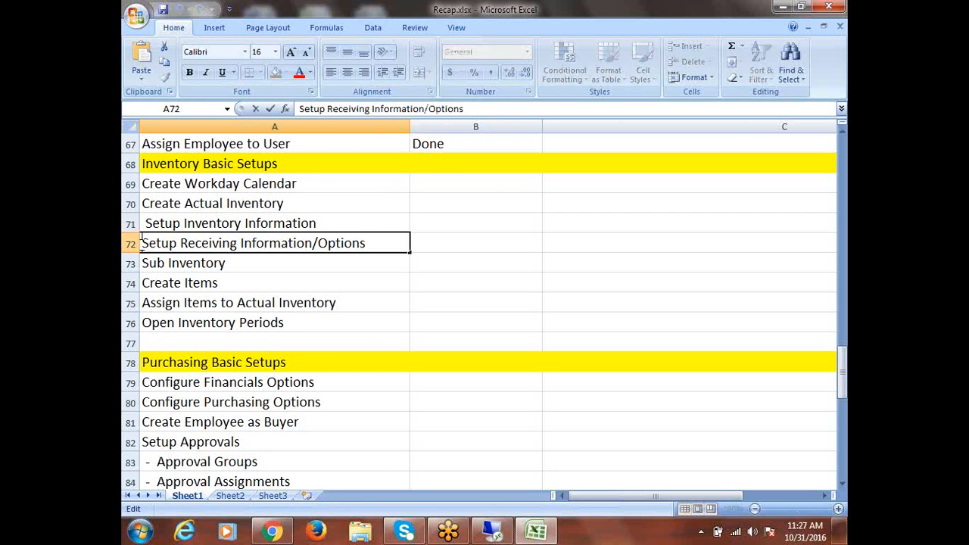
pyautogui.click(277, 206)
pyautogui.moveTo(284, 225); pyautogui.dragTo(281, 237)
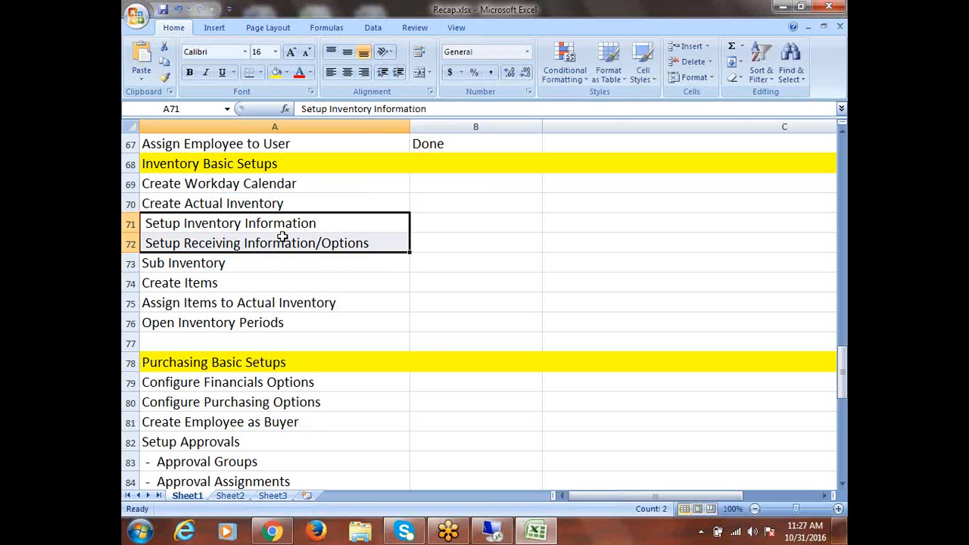
pyautogui.click(251, 180)
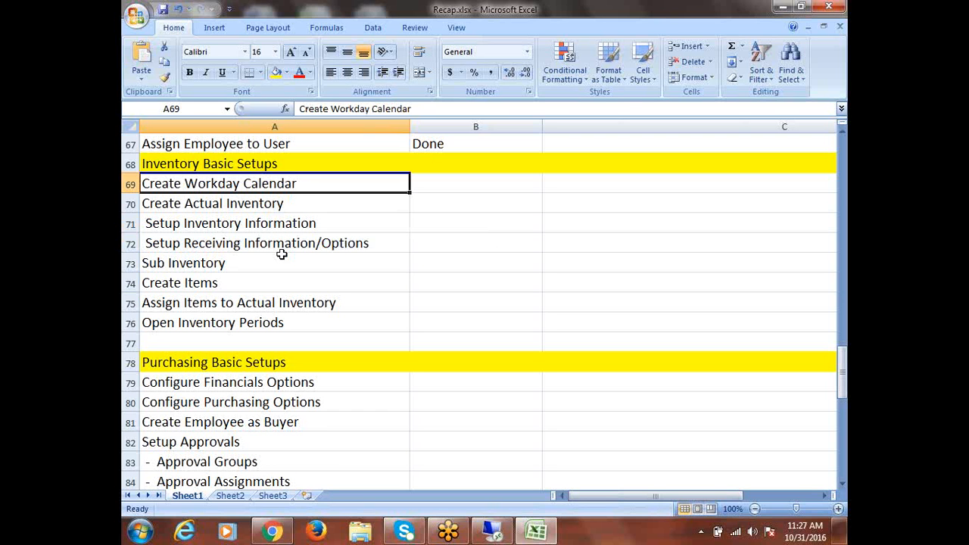
pyautogui.click(254, 224)
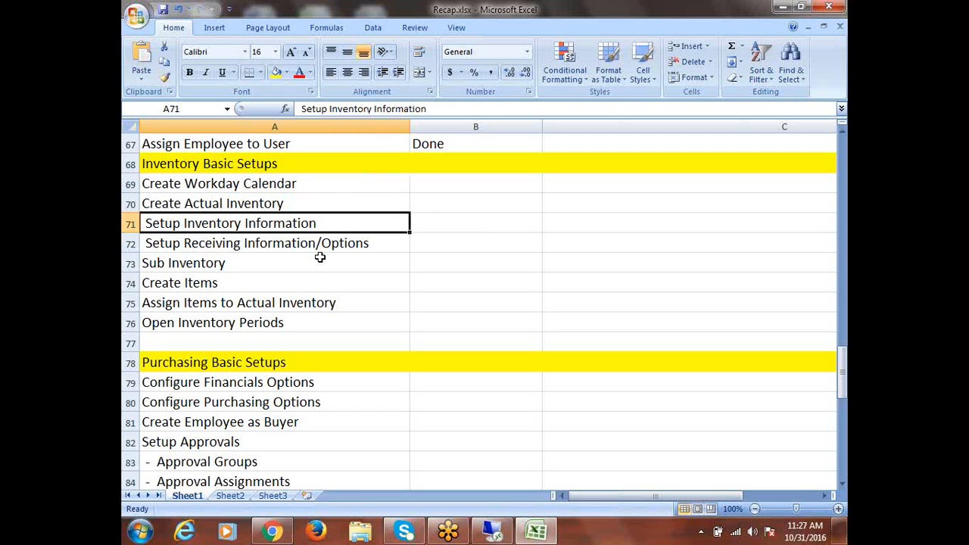
# Narrow column B to about 3.43 wide, so its longer values show as ####
pyautogui.click(305, 244)
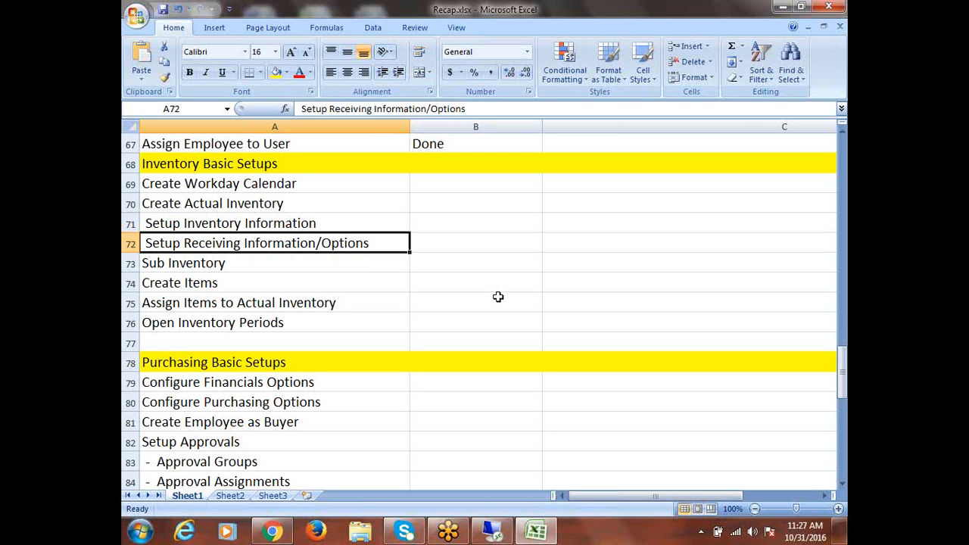
pyautogui.click(215, 223)
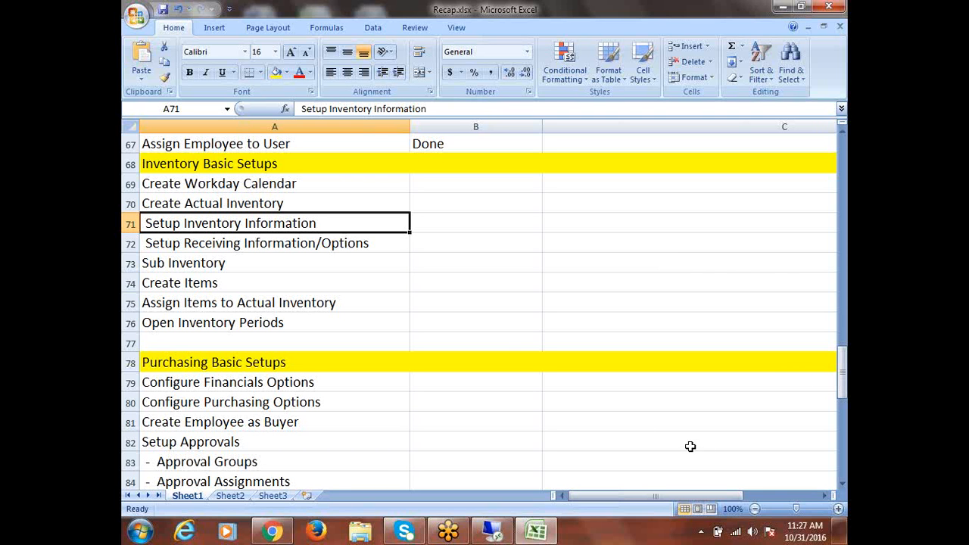
pyautogui.moveTo(541, 126); pyautogui.dragTo(447, 138)
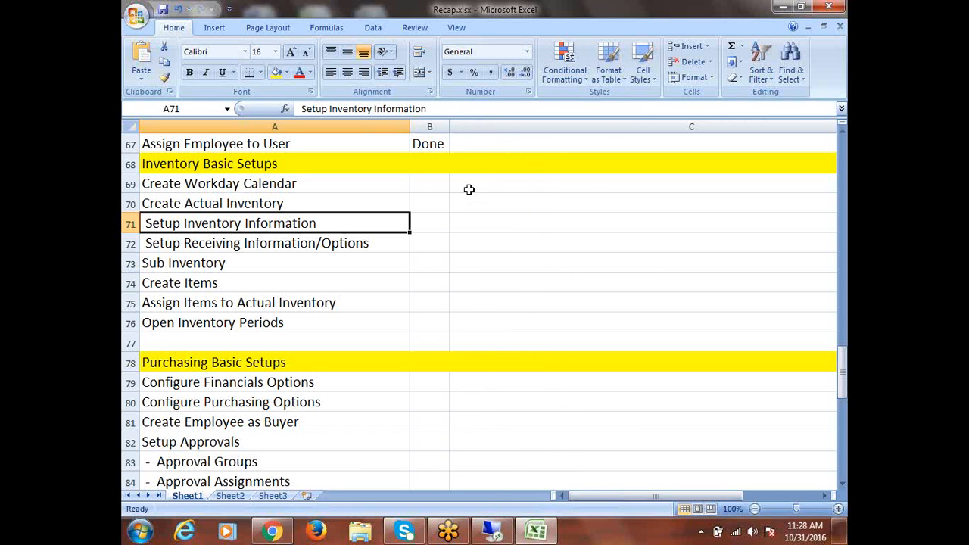
pyautogui.click(468, 188)
# Erase a stray O typed into C68 and scroll down the sheet
pyautogui.click(475, 165)
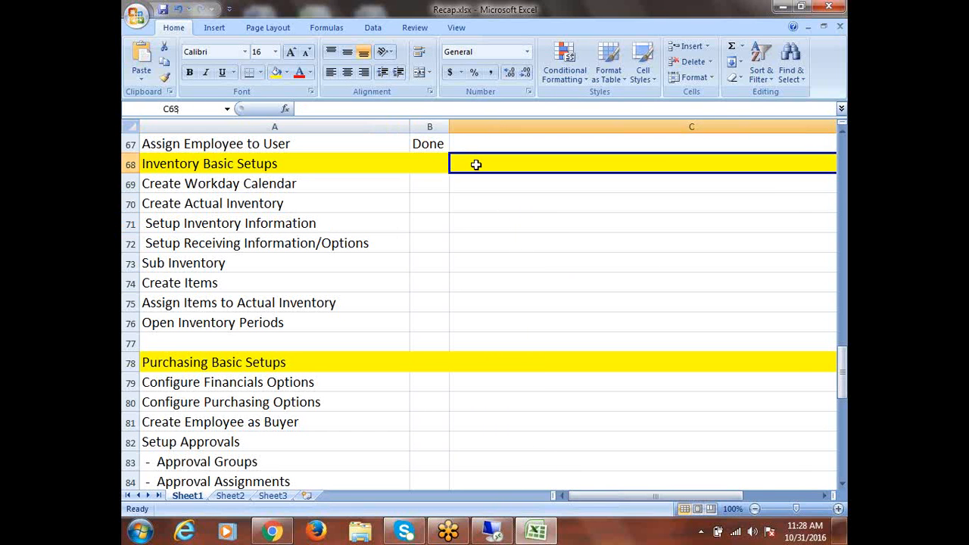
pyautogui.write('O')
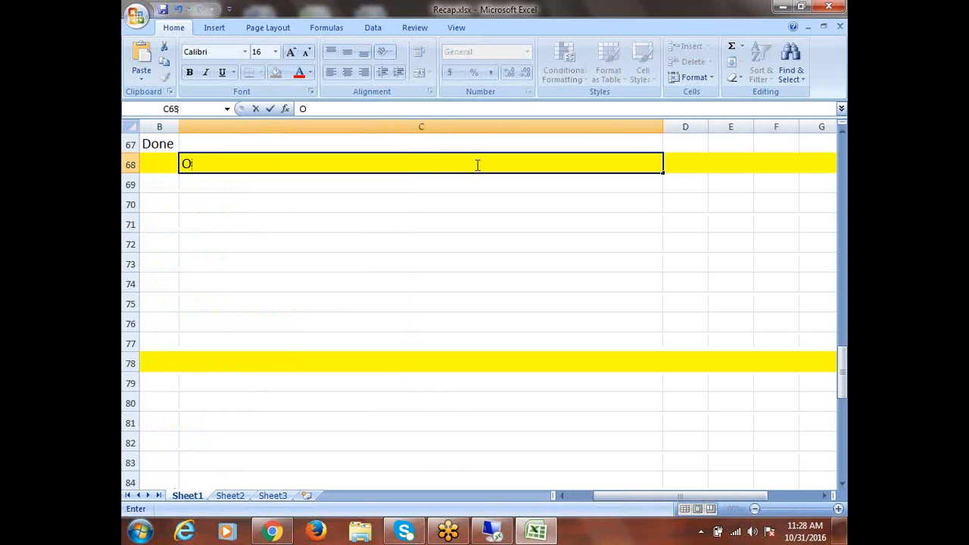
pyautogui.press('BackSpace')
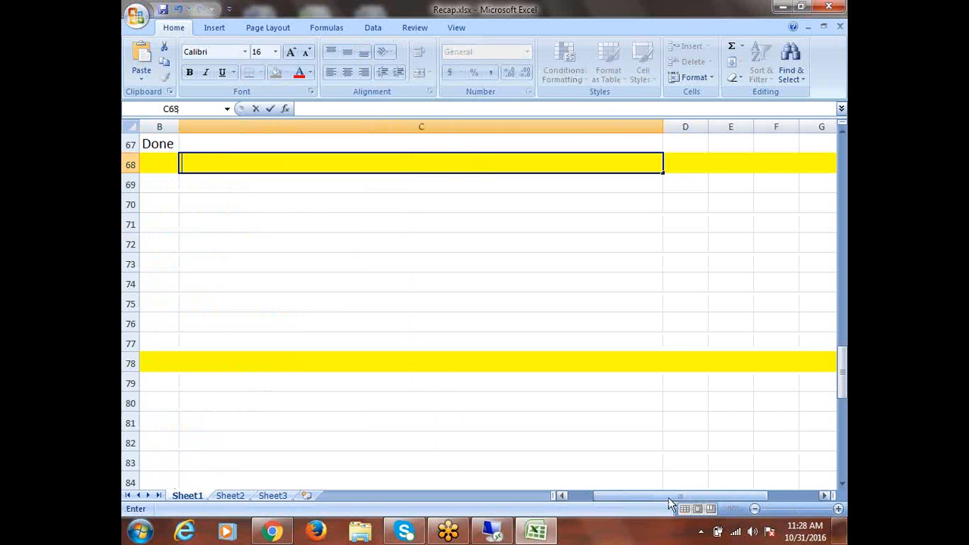
pyautogui.moveTo(669, 501); pyautogui.dragTo(535, 479)
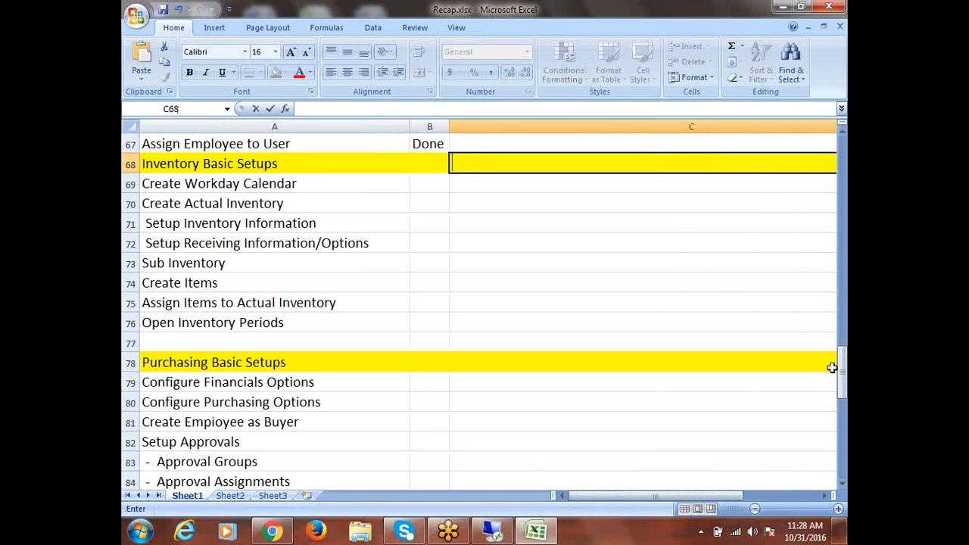
pyautogui.moveTo(841, 370); pyautogui.dragTo(840, 453)
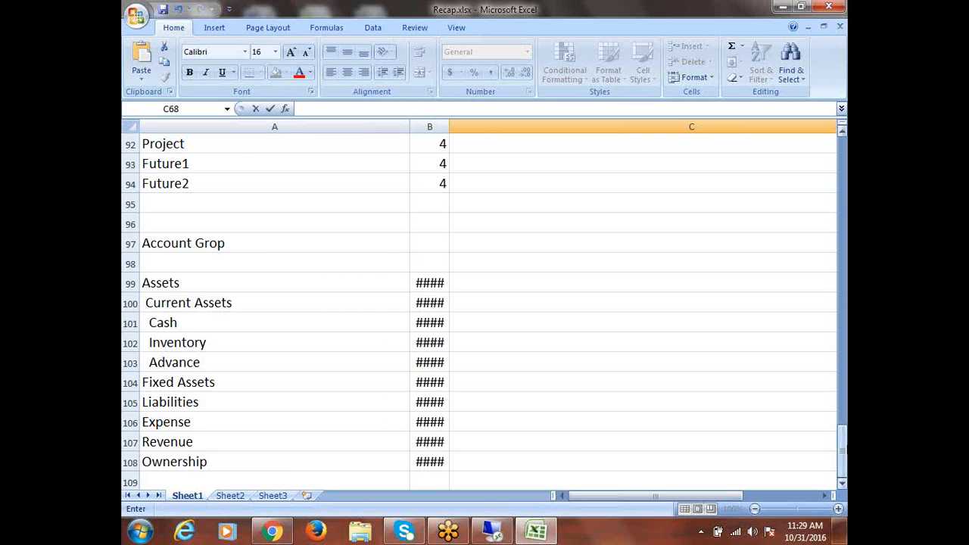
# Make the six segment sizes in B89:B94 bold
pyautogui.moveTo(844, 444); pyautogui.dragTo(844, 424)
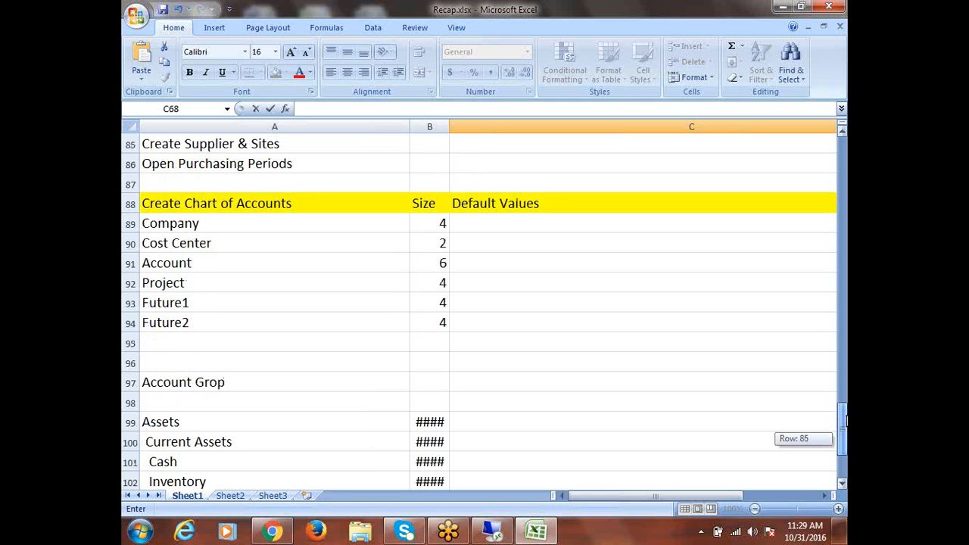
pyautogui.moveTo(844, 422)
pyautogui.mouseDown()
pyautogui.moveTo(845, 409)
pyautogui.moveTo(844, 423)
pyautogui.mouseUp()
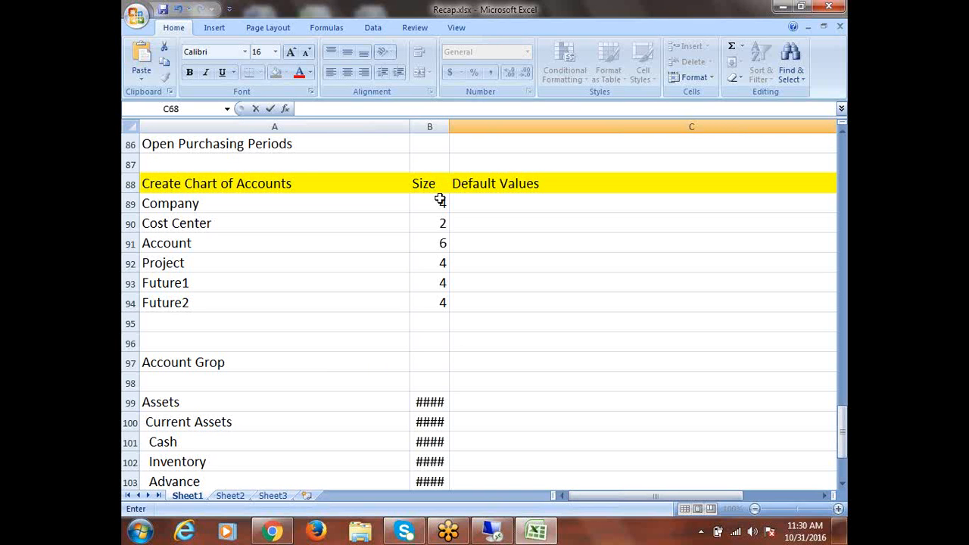
pyautogui.moveTo(439, 201); pyautogui.dragTo(438, 295)
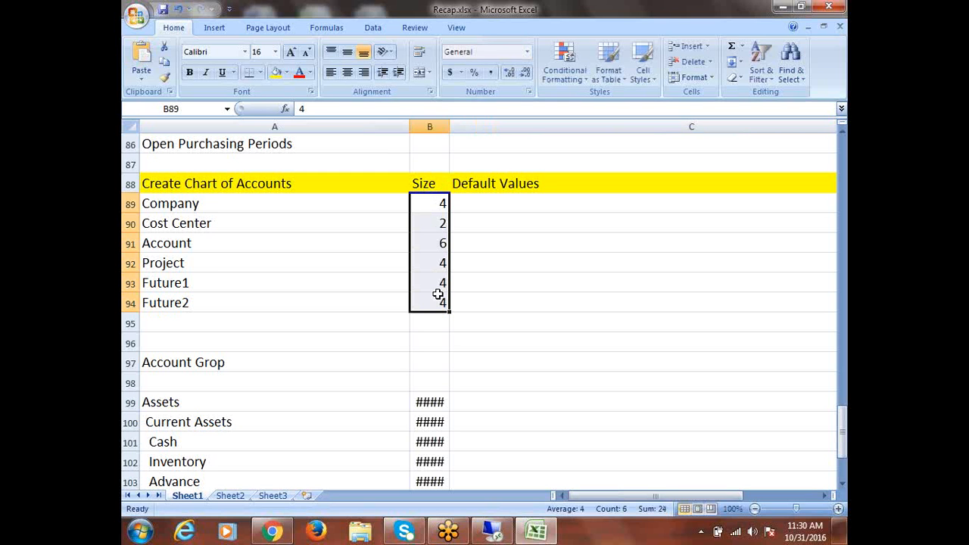
pyautogui.hotkey('ctrl', 'b')
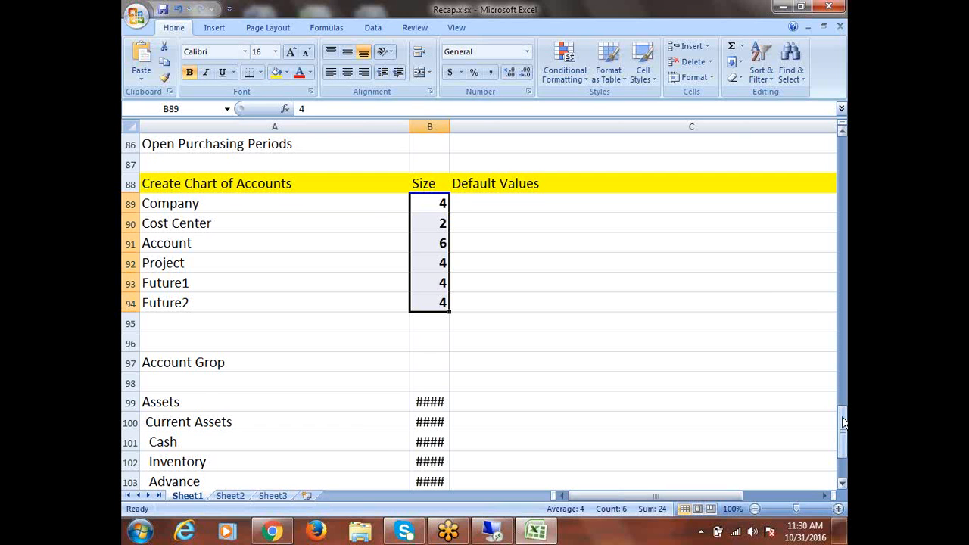
# Widen column B so account codes like 100000 through 500000 show in full
pyautogui.moveTo(843, 422); pyautogui.dragTo(843, 456)
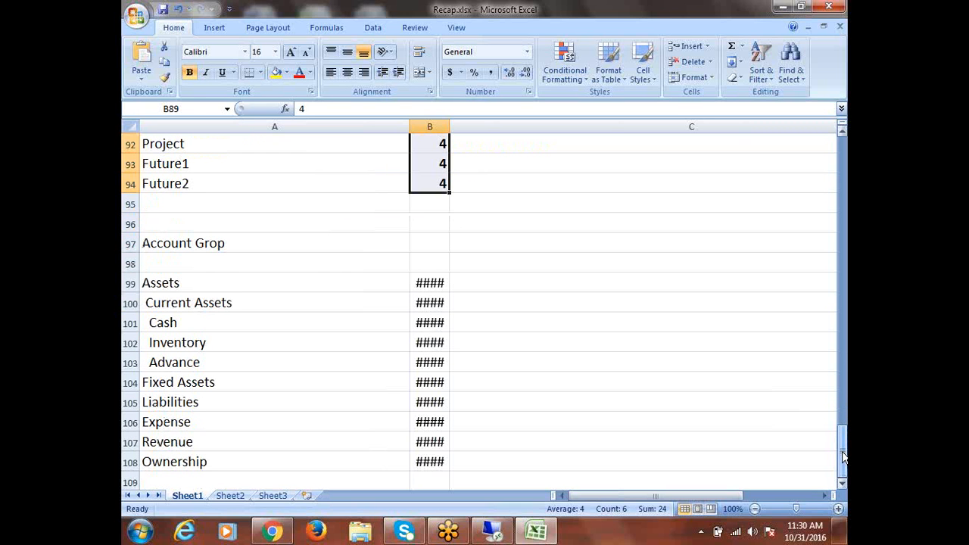
pyautogui.click(841, 484)
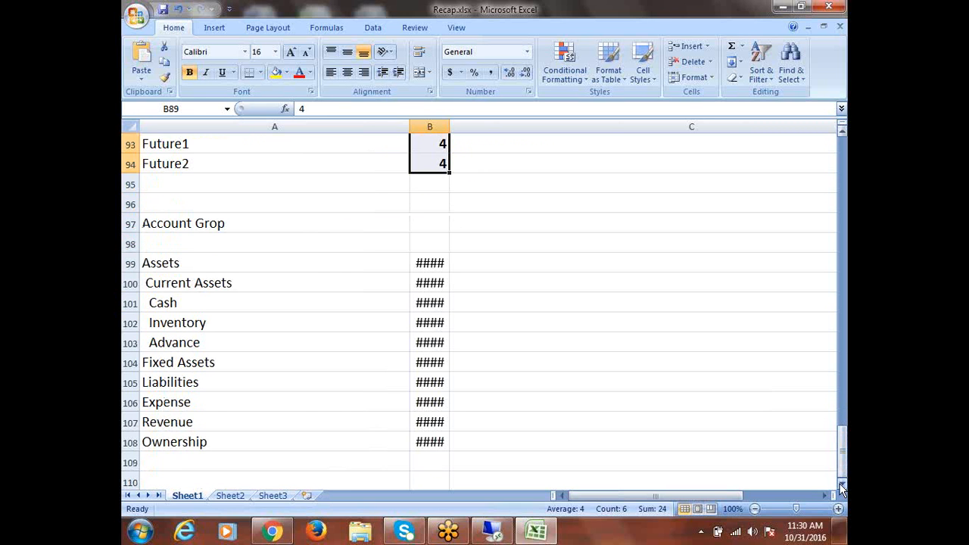
pyautogui.moveTo(844, 450); pyautogui.dragTo(844, 453)
pyautogui.moveTo(450, 127); pyautogui.dragTo(515, 124)
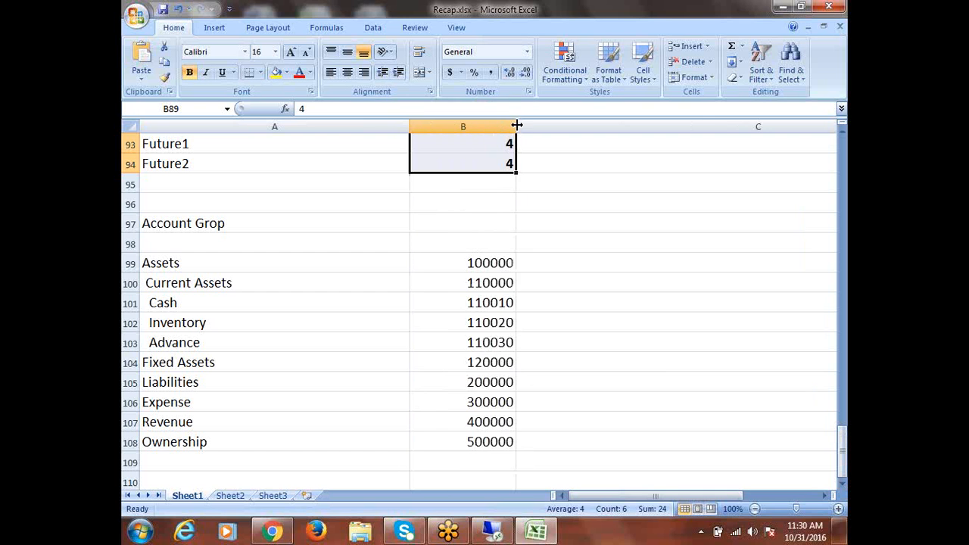
pyautogui.click(842, 484)
pyautogui.scroll(-11, 842, 485)
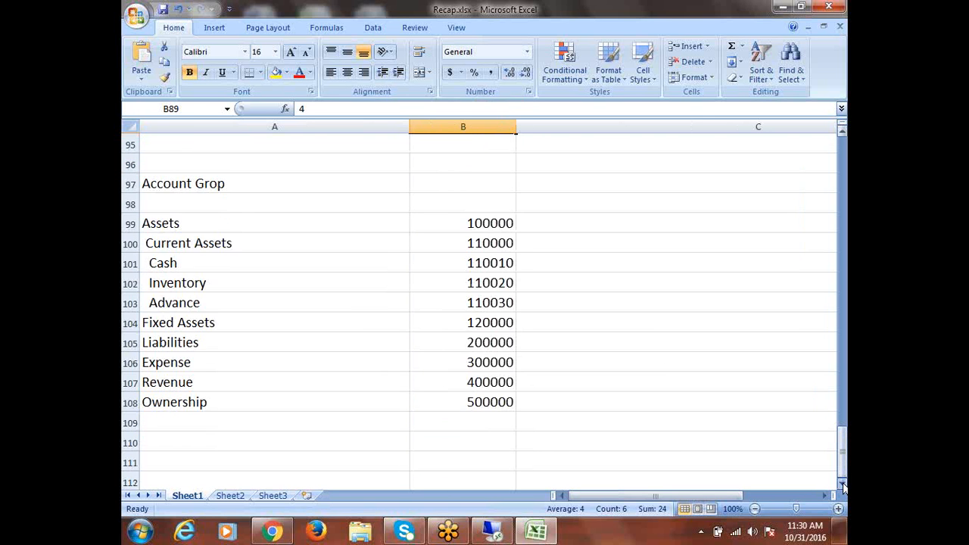
pyautogui.click(162, 263)
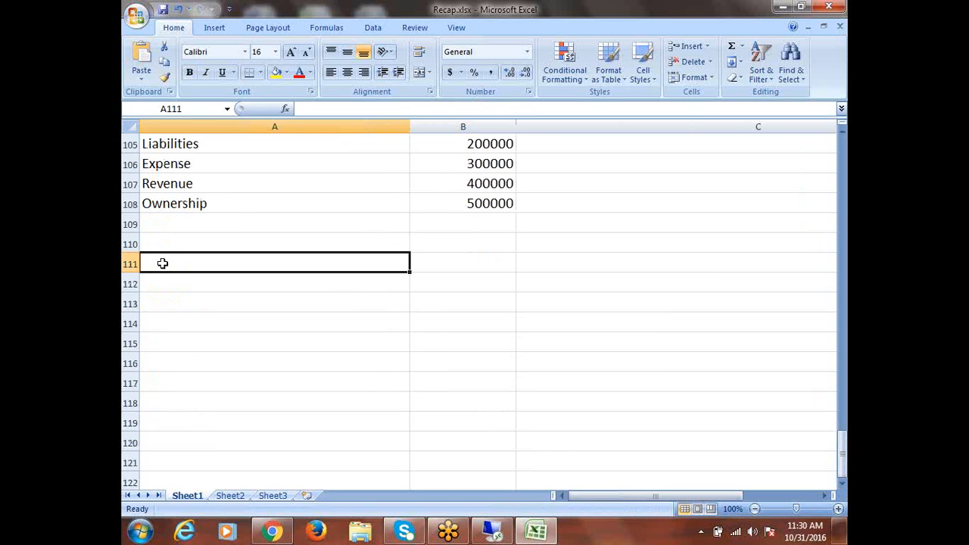
# Enter the Options heading in A111 and fill row 111 yellow
pyautogui.write('Oth')
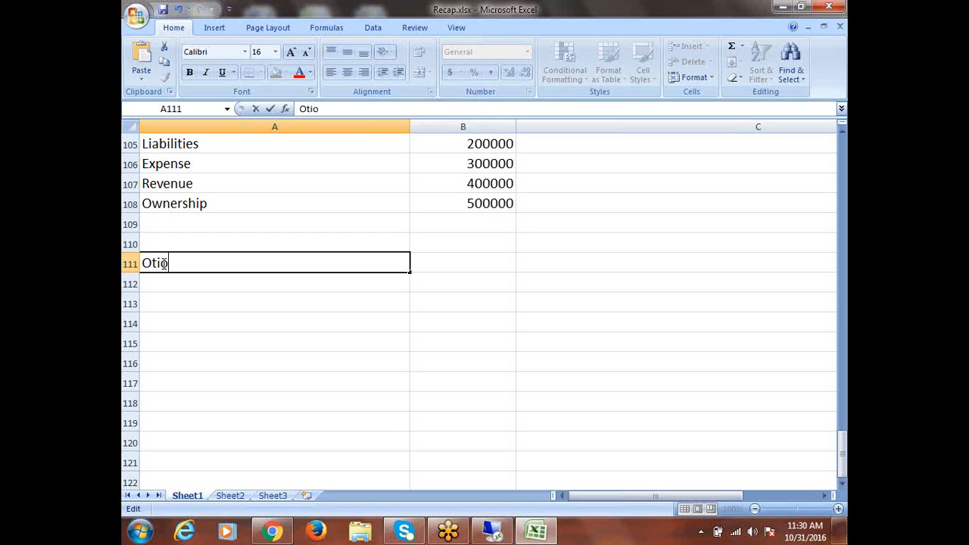
pyautogui.press('BackSpace')
pyautogui.write('ption')
pyautogui.moveTo(151, 264); pyautogui.dragTo(158, 264)
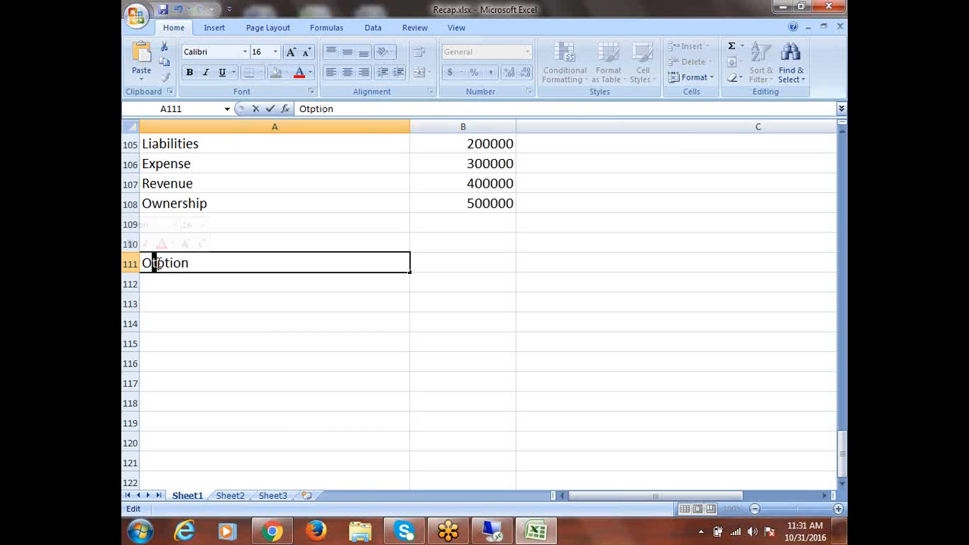
pyautogui.press('Delete')
pyautogui.click(202, 264)
pyautogui.write('s')
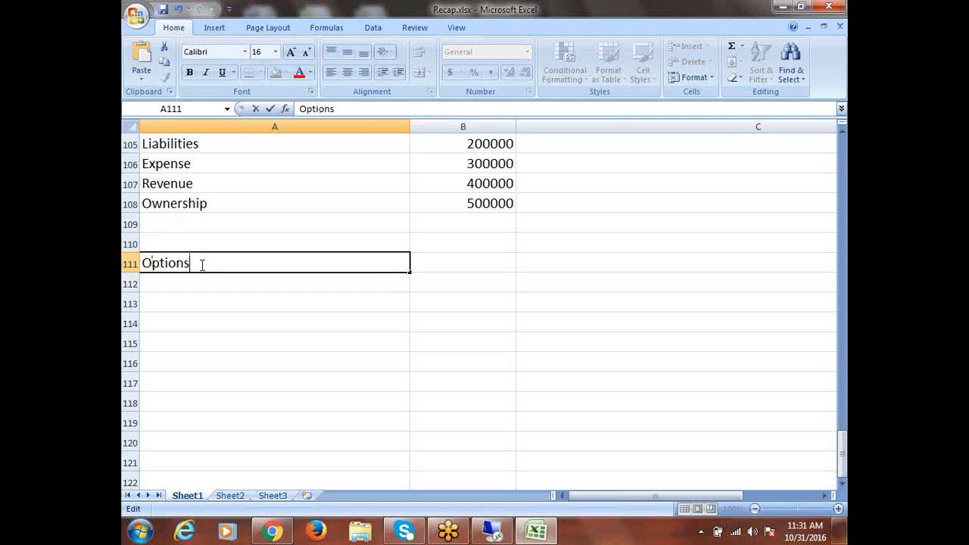
pyautogui.hotkey('ctrl', 'Return')
pyautogui.click(132, 264)
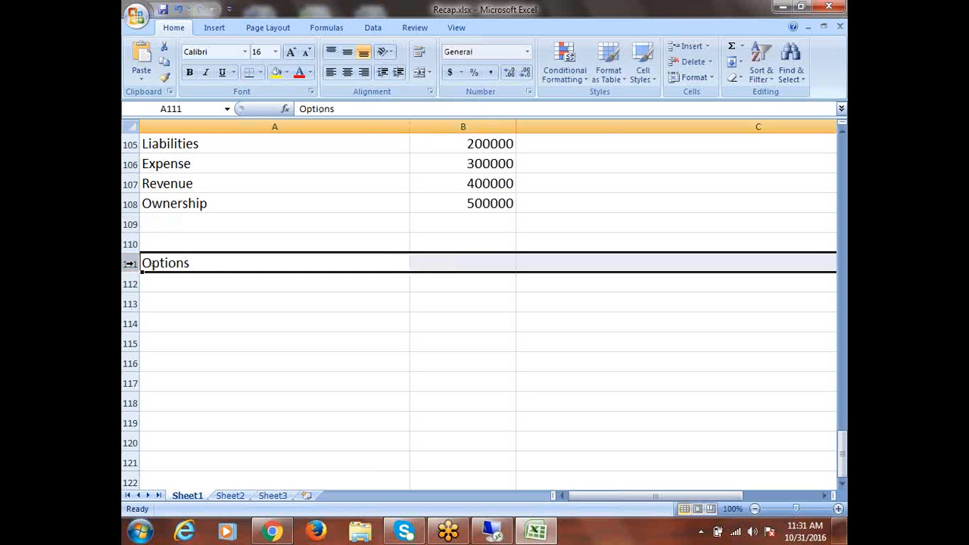
pyautogui.click(277, 71)
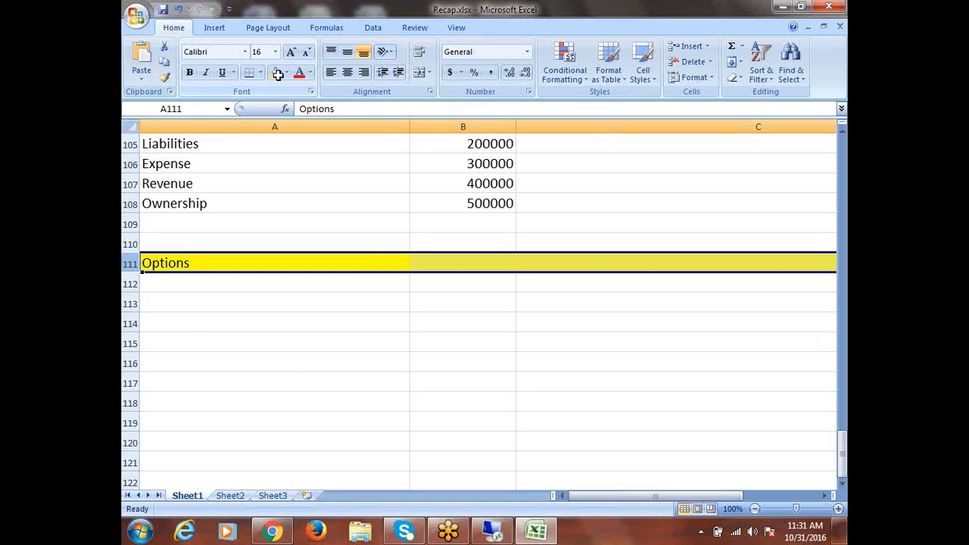
# List Inventory Information, Receiving Information/Options, Purchasing, Financials and Payables Options in A112:A116
pyautogui.click(169, 281)
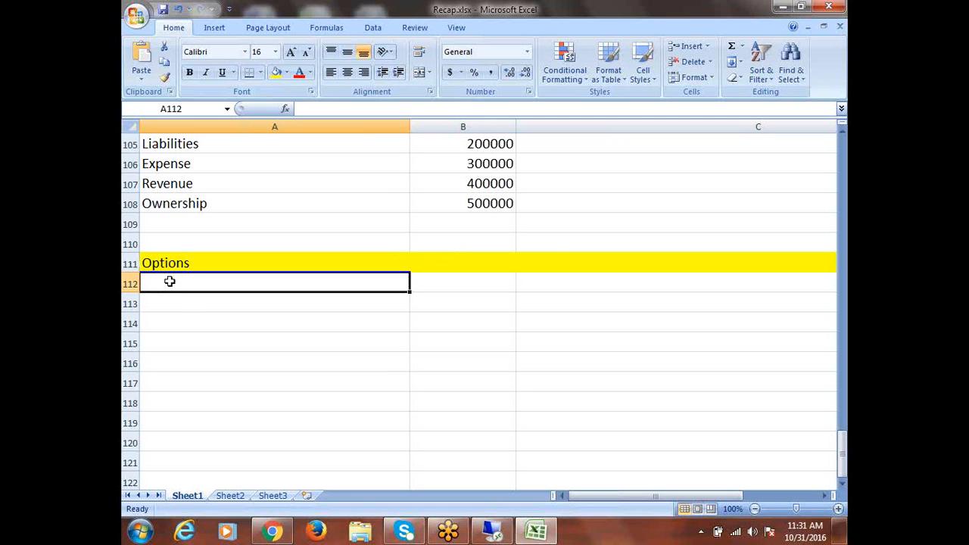
pyautogui.write('I')
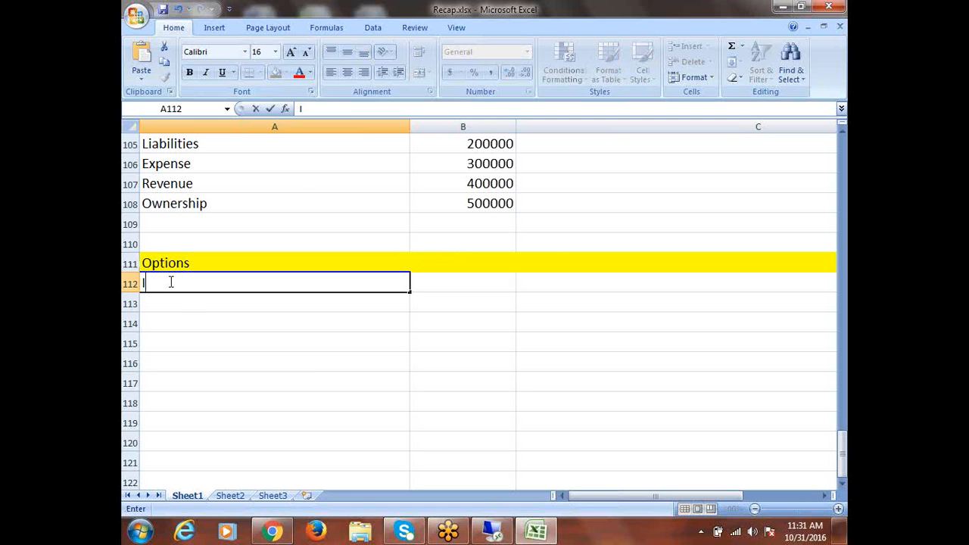
pyautogui.write('nventory I')
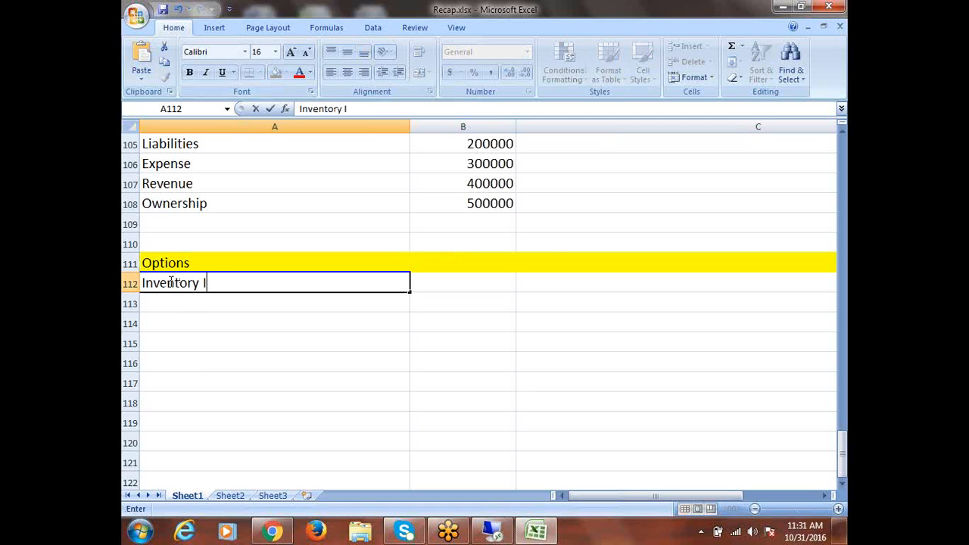
pyautogui.write('nformation')
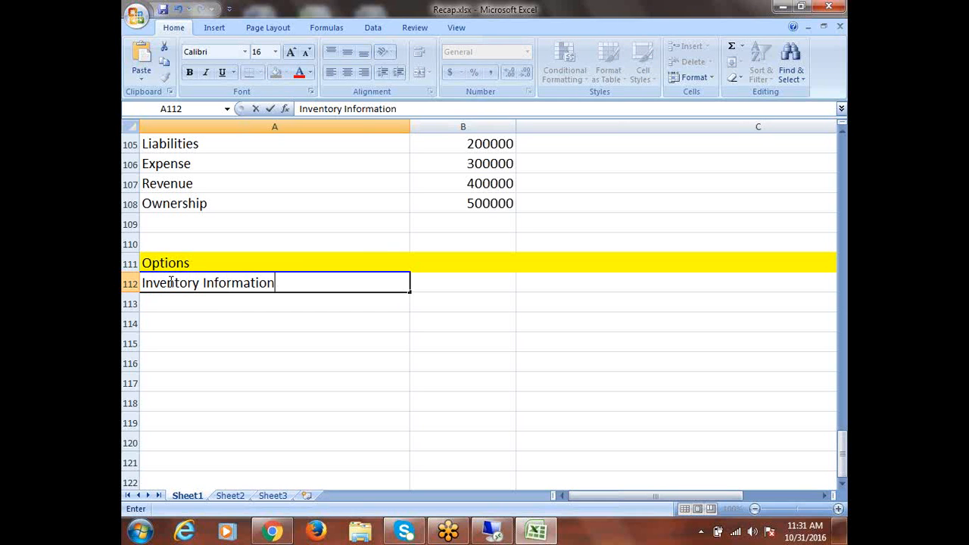
pyautogui.click(169, 296)
pyautogui.write('Recei')
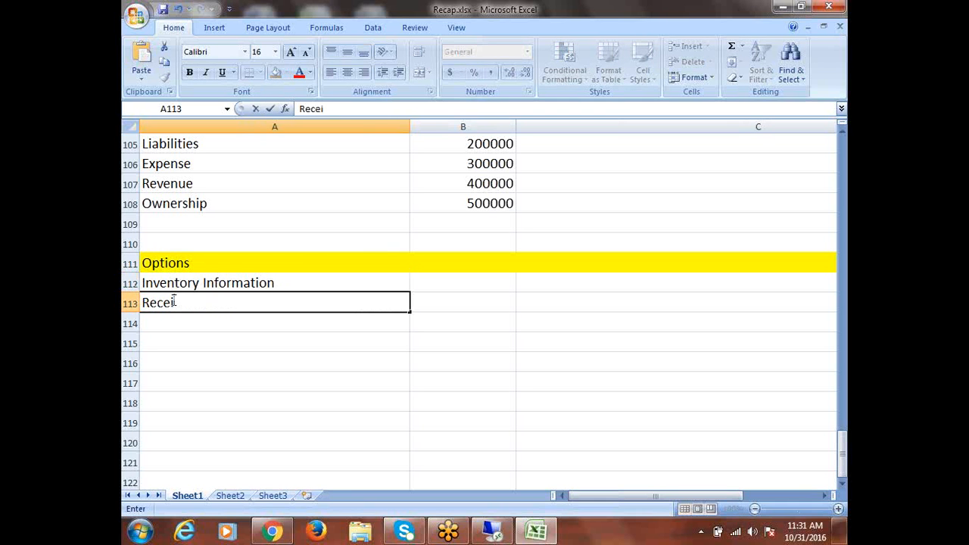
pyautogui.write('ving Inform')
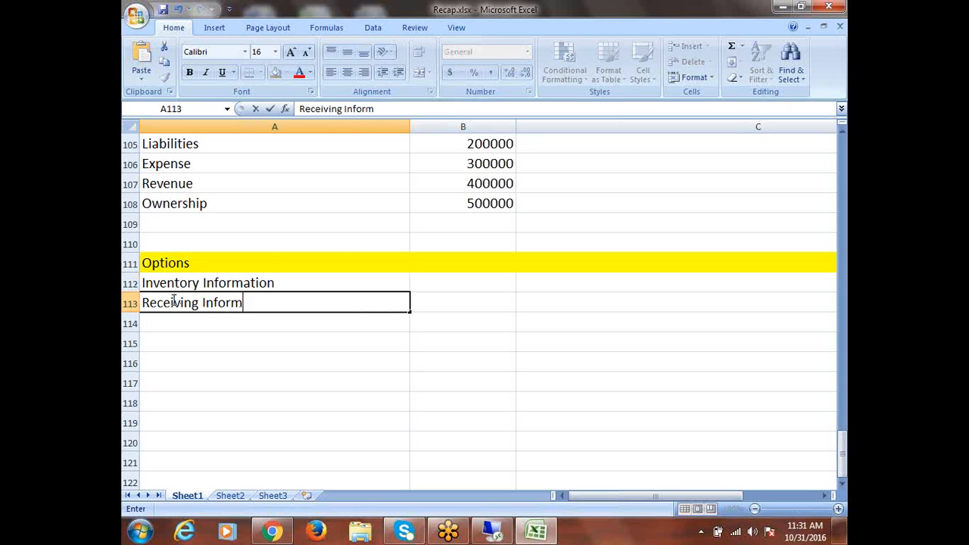
pyautogui.write('ation/O')
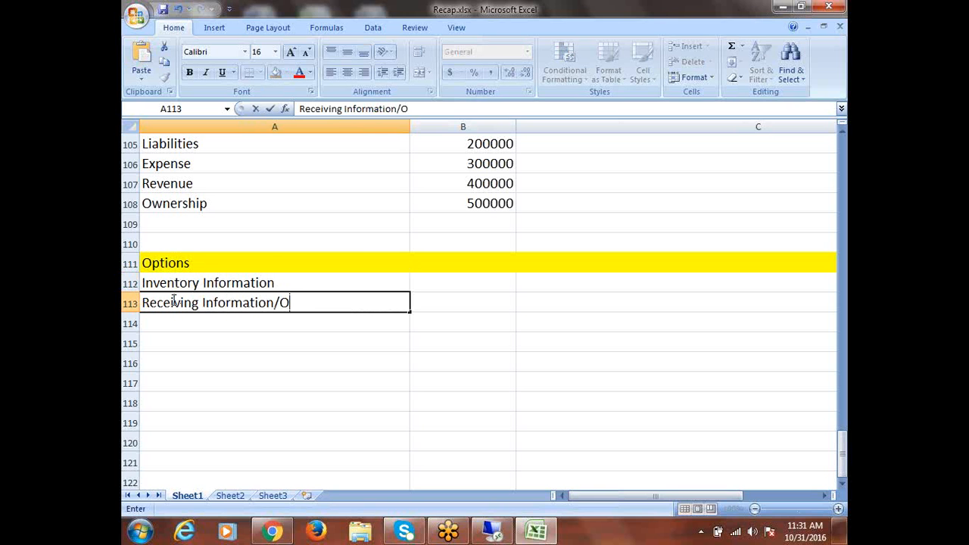
pyautogui.write('ptions')
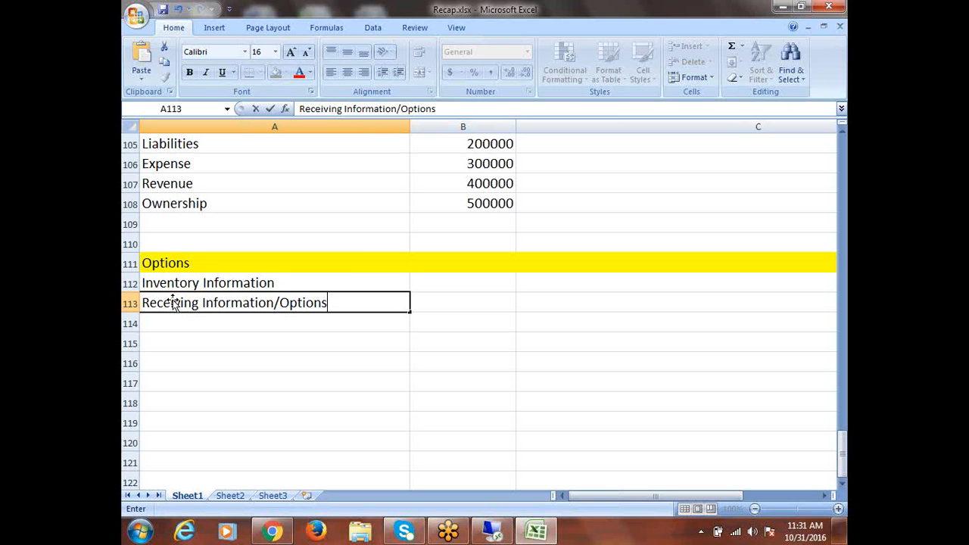
pyautogui.click(177, 320)
pyautogui.write('Pur')
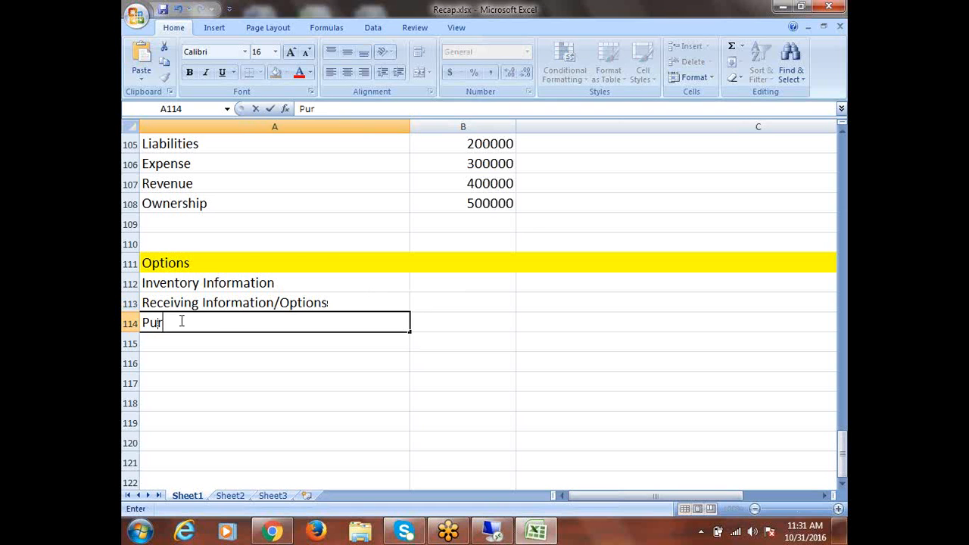
pyautogui.write('chasing Opti')
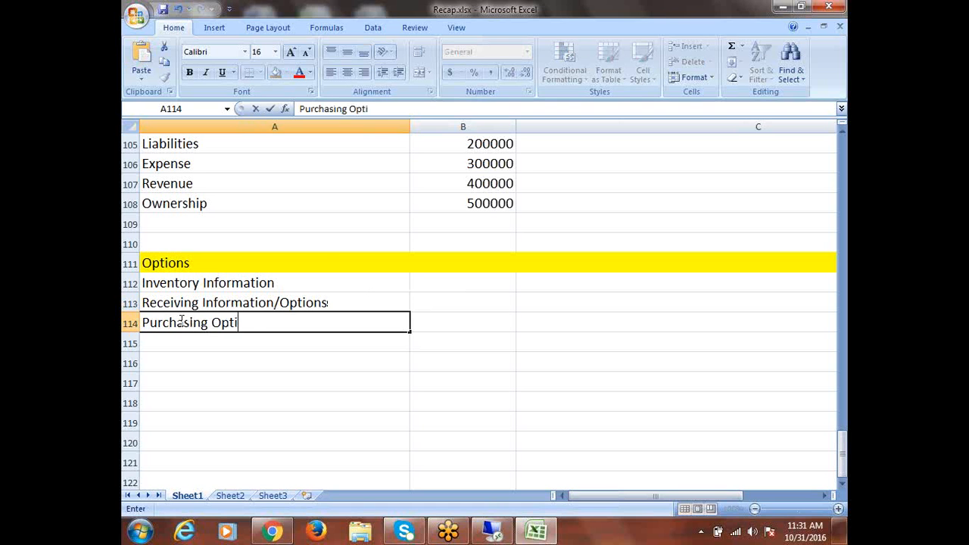
pyautogui.write('ons')
pyautogui.click(182, 341)
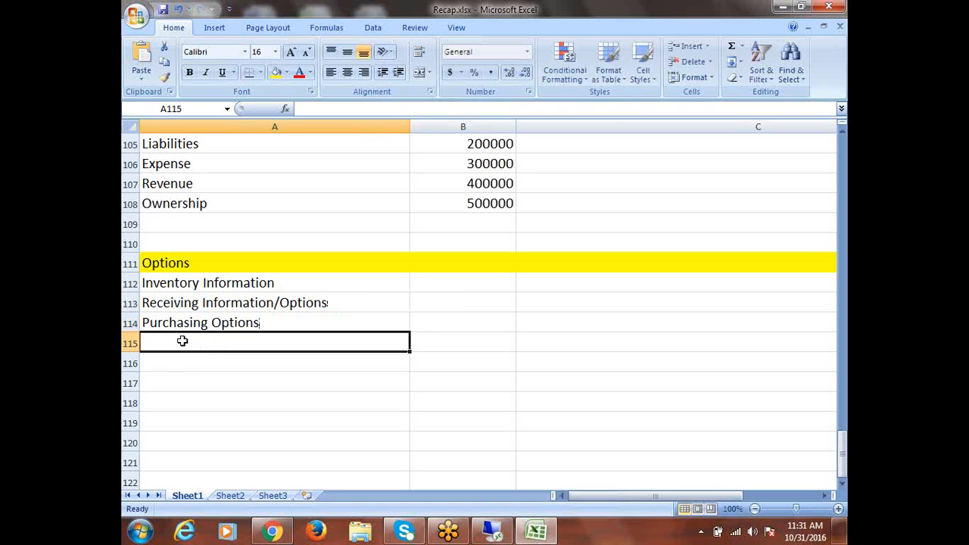
pyautogui.write('Finan')
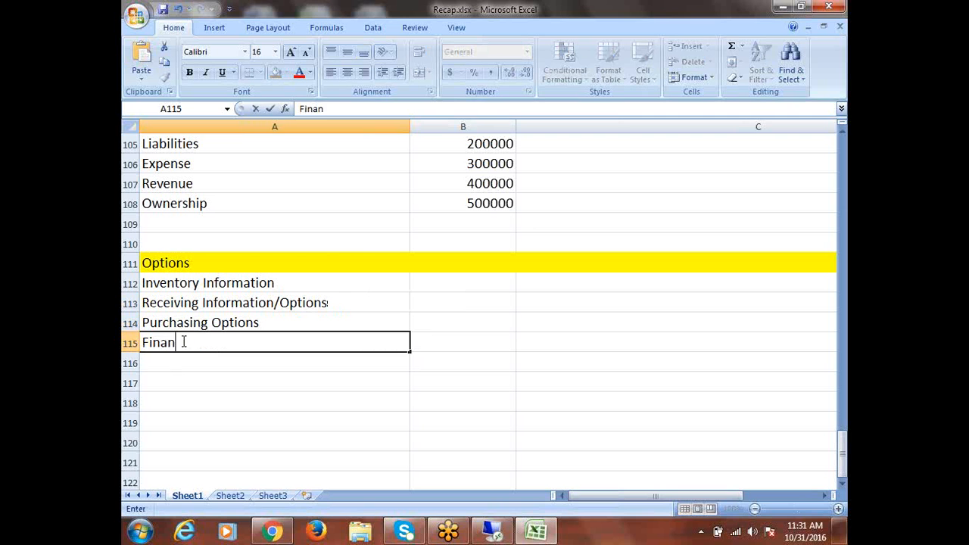
pyautogui.write('cials O')
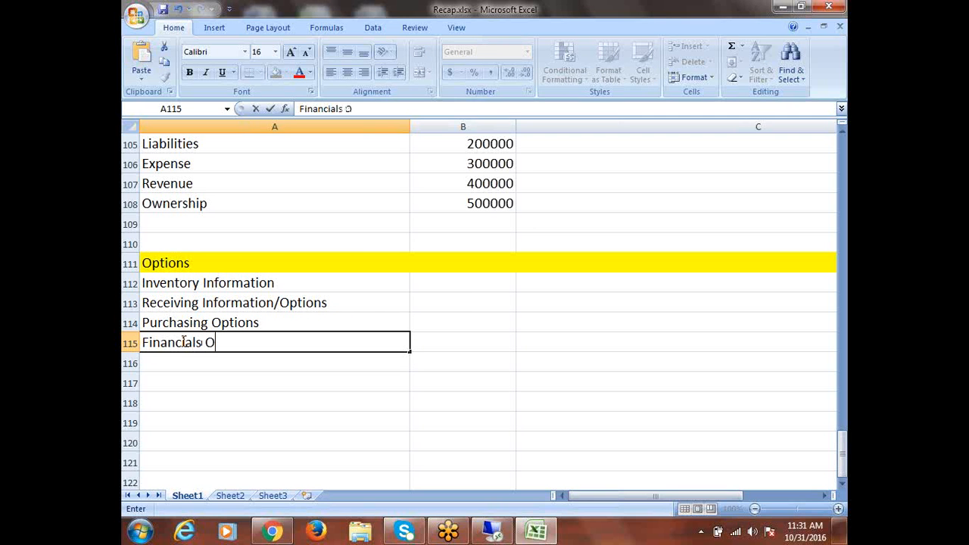
pyautogui.write('ptions')
pyautogui.click(174, 359)
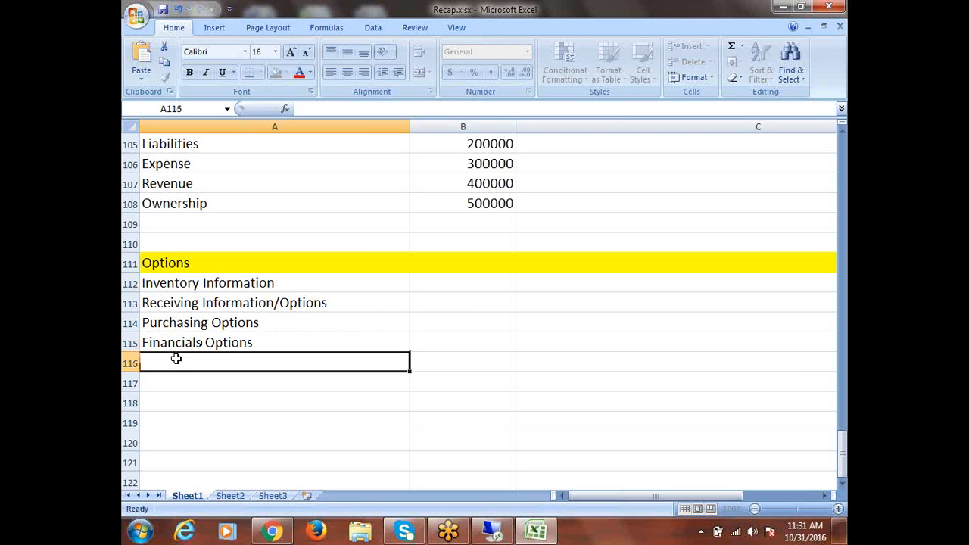
pyautogui.write('Payable')
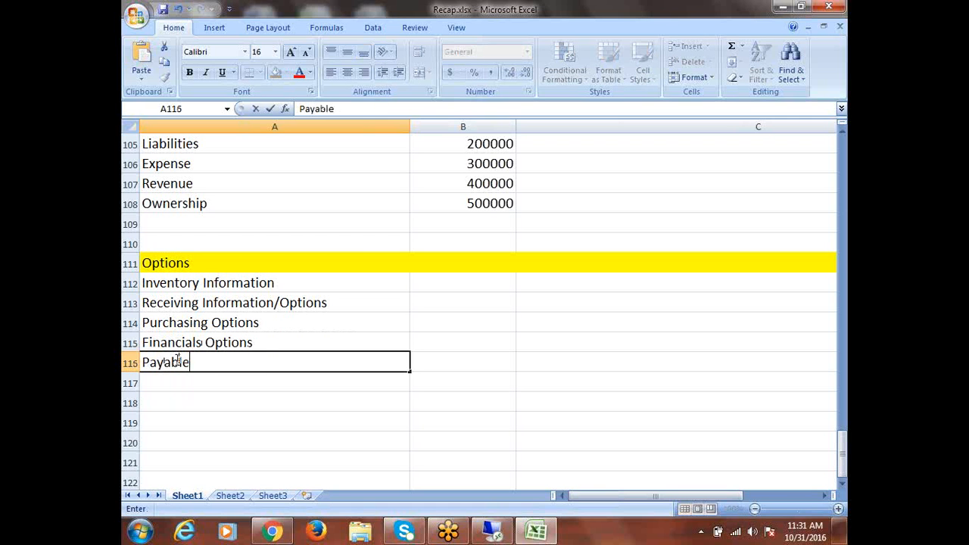
pyautogui.write('s Options')
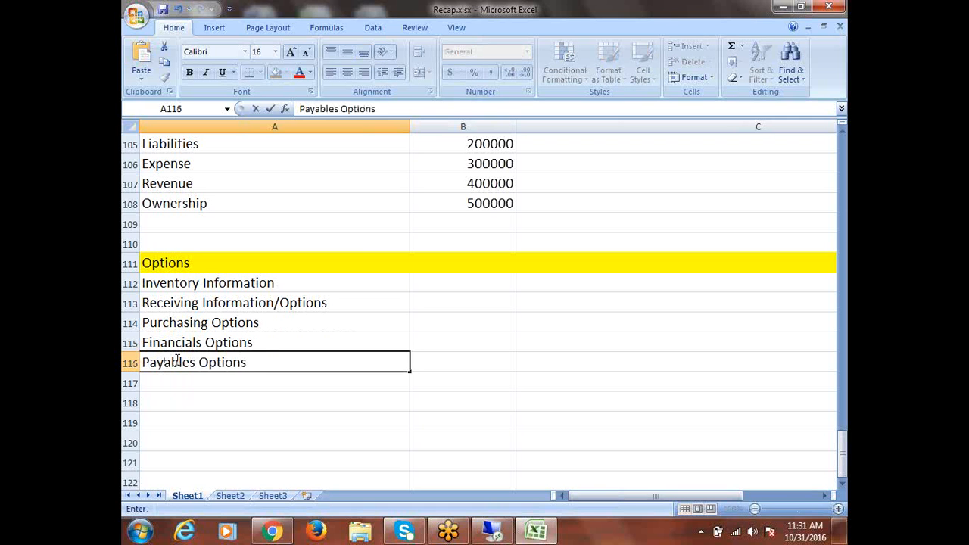
pyautogui.click(176, 361)
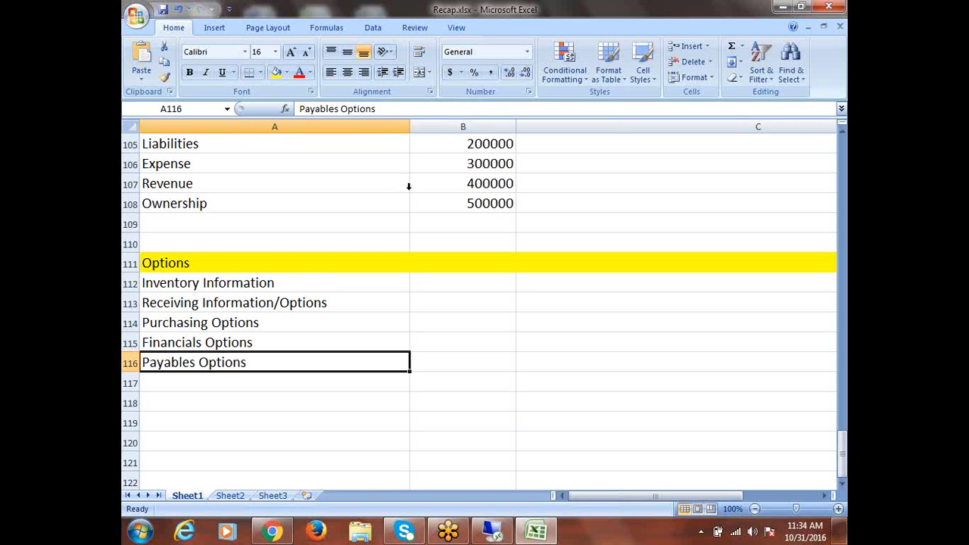
# Narrow column A and enter modules Inv and Inv & PO beside the first two options
pyautogui.moveTo(410, 130); pyautogui.dragTo(356, 131)
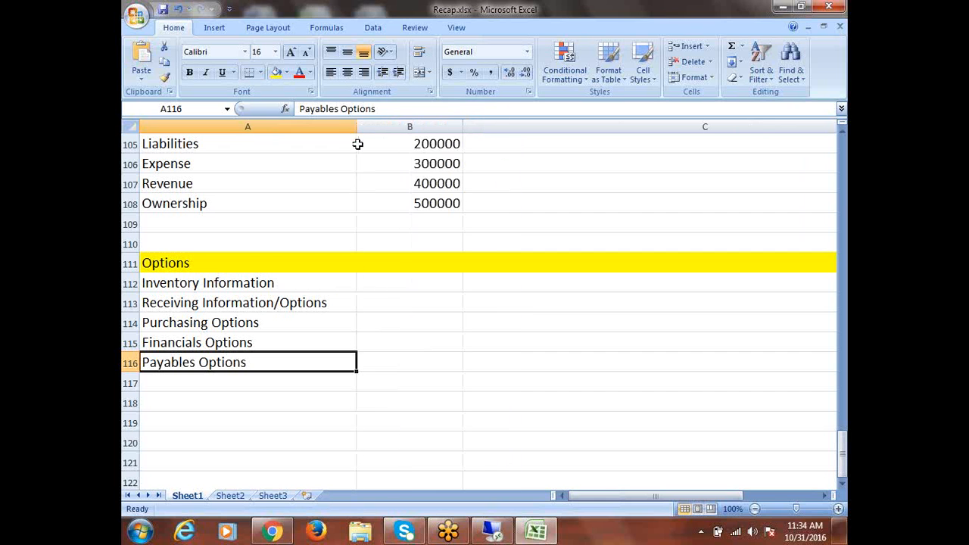
pyautogui.click(385, 283)
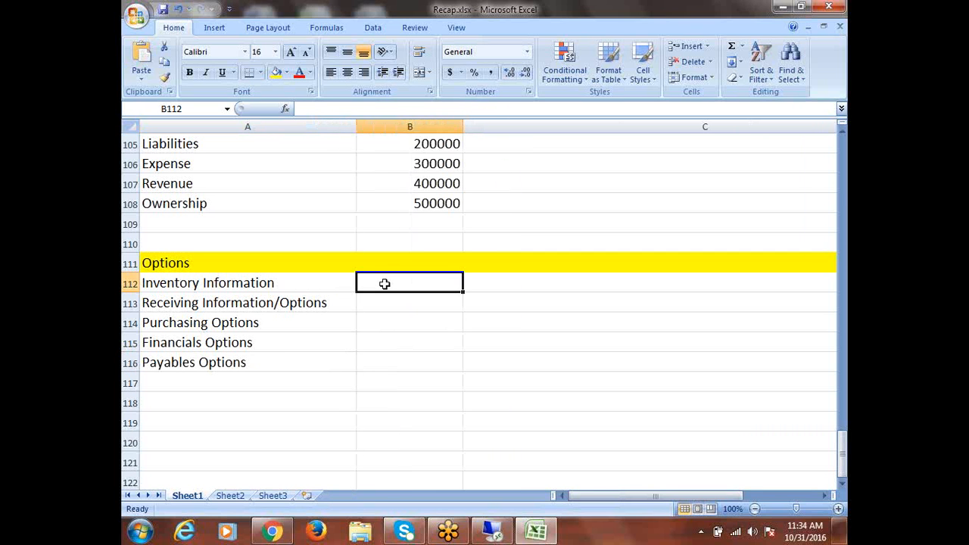
pyautogui.write('Inv,')
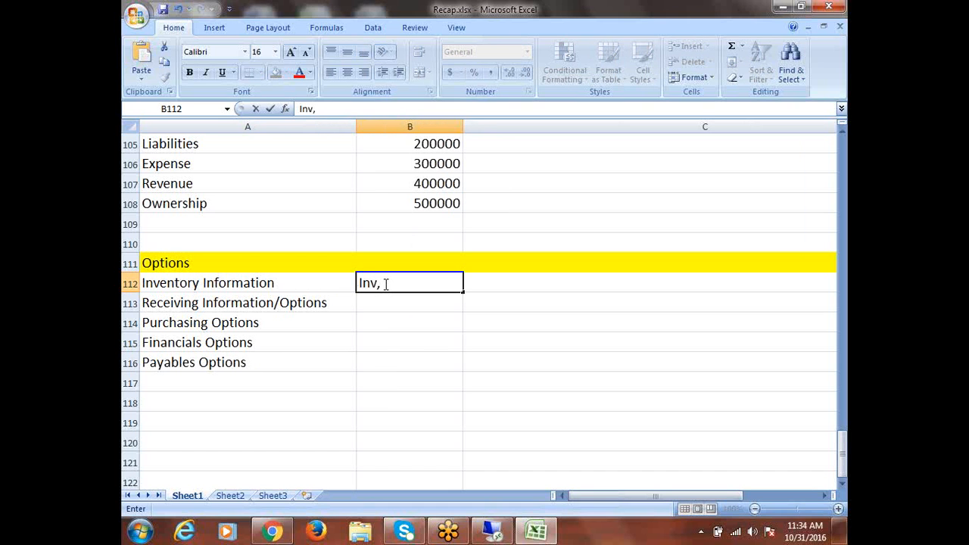
pyautogui.press('BackSpace')
pyautogui.click(372, 301)
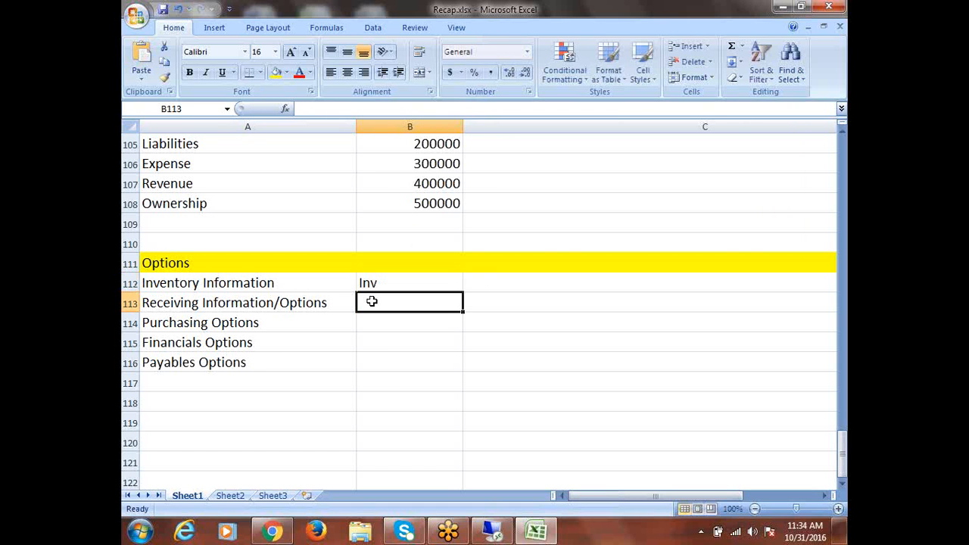
pyautogui.write('Inv')
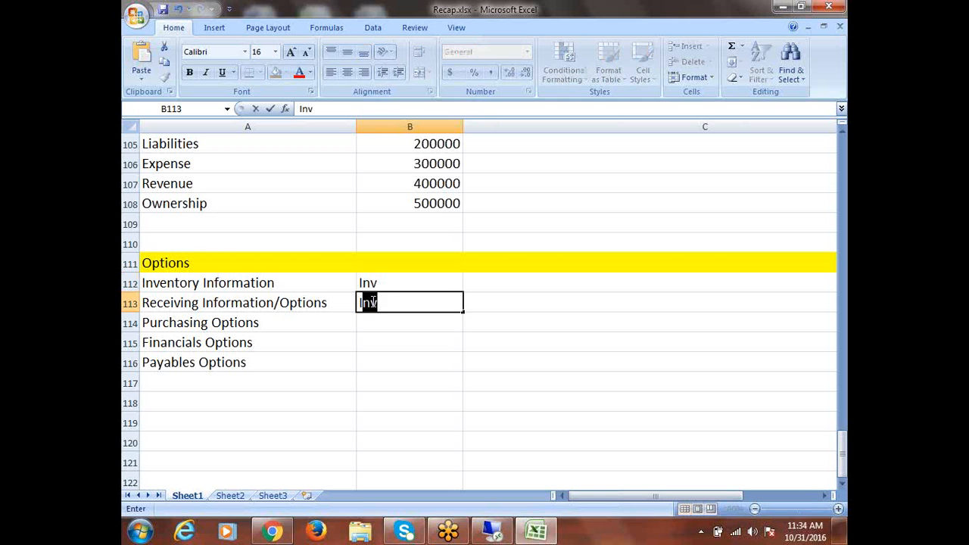
pyautogui.write(' & PO')
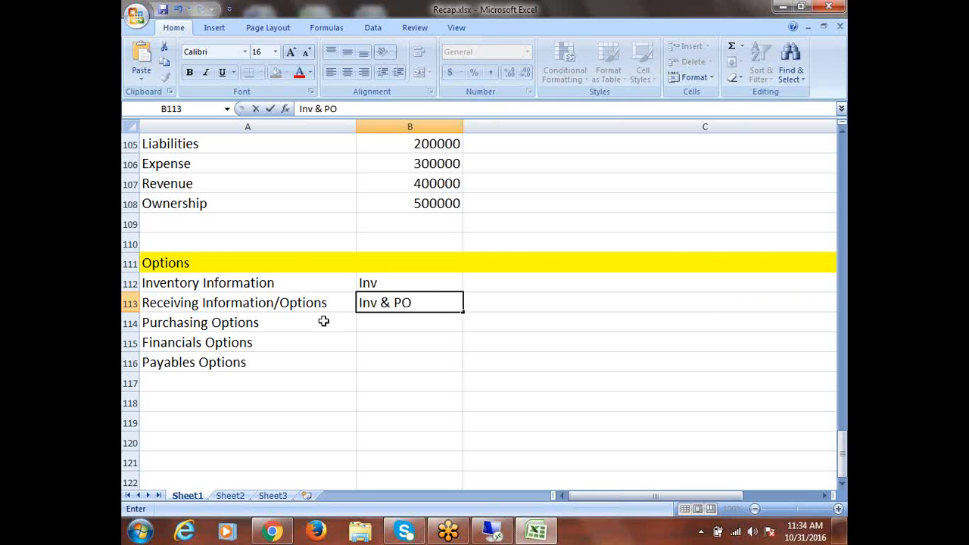
pyautogui.click(306, 321)
# Enter modules PO, 'PO, AP, FA' and AP for Purchasing, Financials and Payables Options
pyautogui.press('Right')
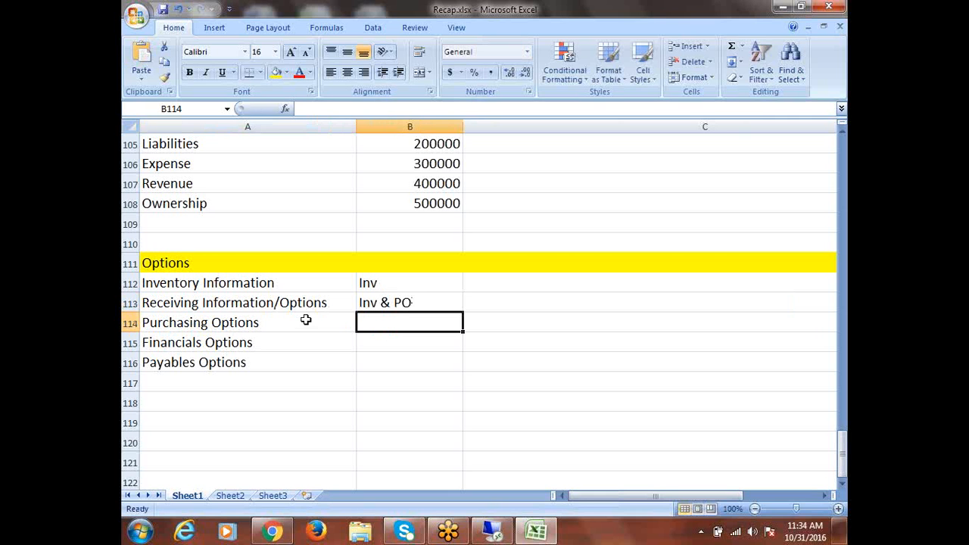
pyautogui.write('PO')
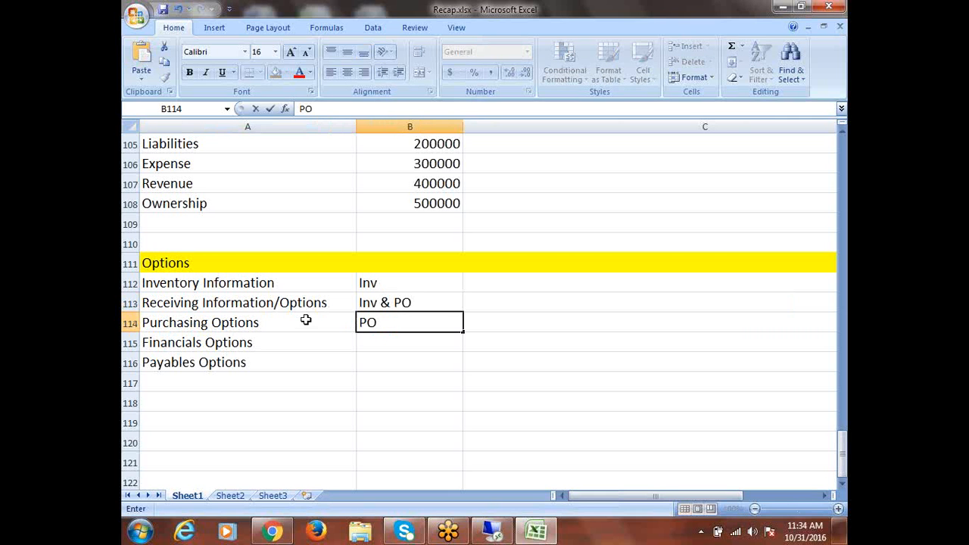
pyautogui.click(226, 342)
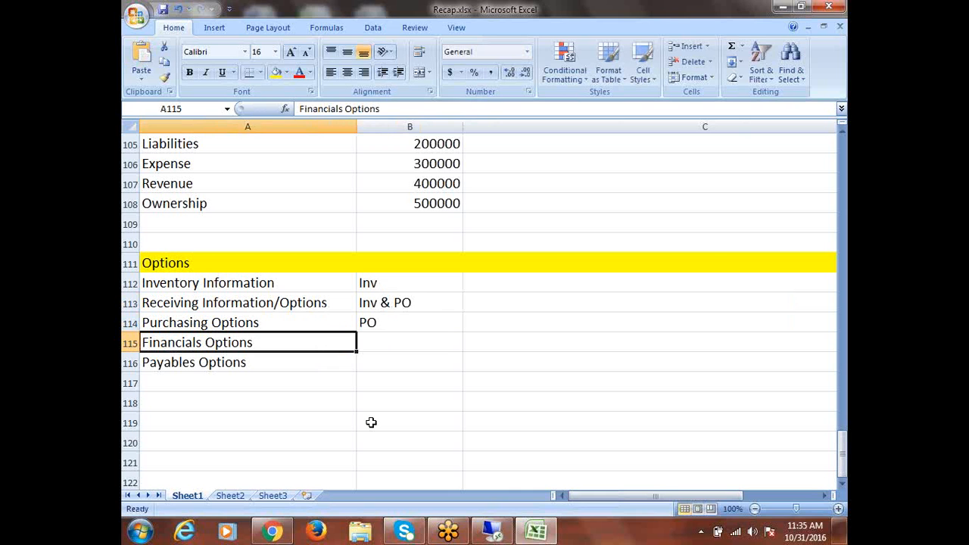
pyautogui.press('Right')
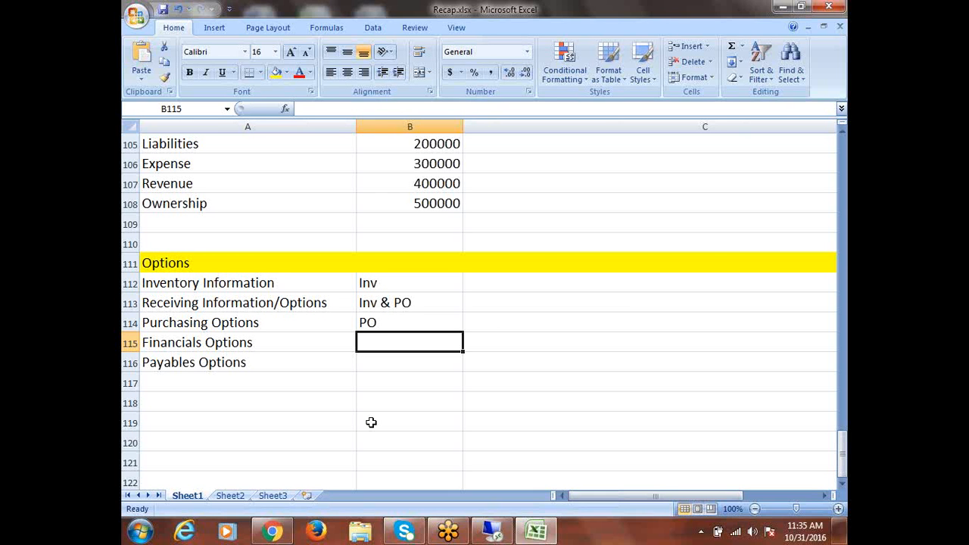
pyautogui.write('AP')
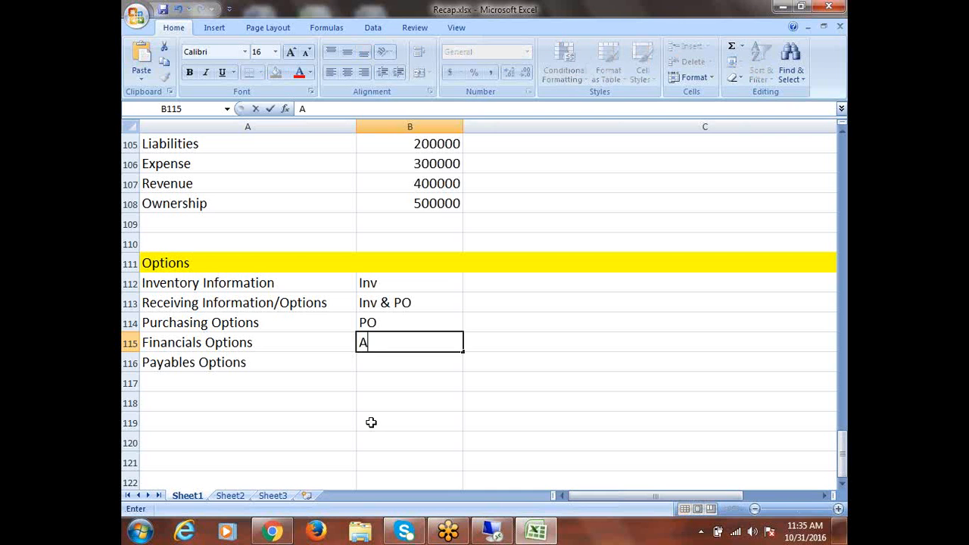
pyautogui.press('BackSpace')
pyautogui.press('BackSpace')
pyautogui.write('PO, AP, FA')
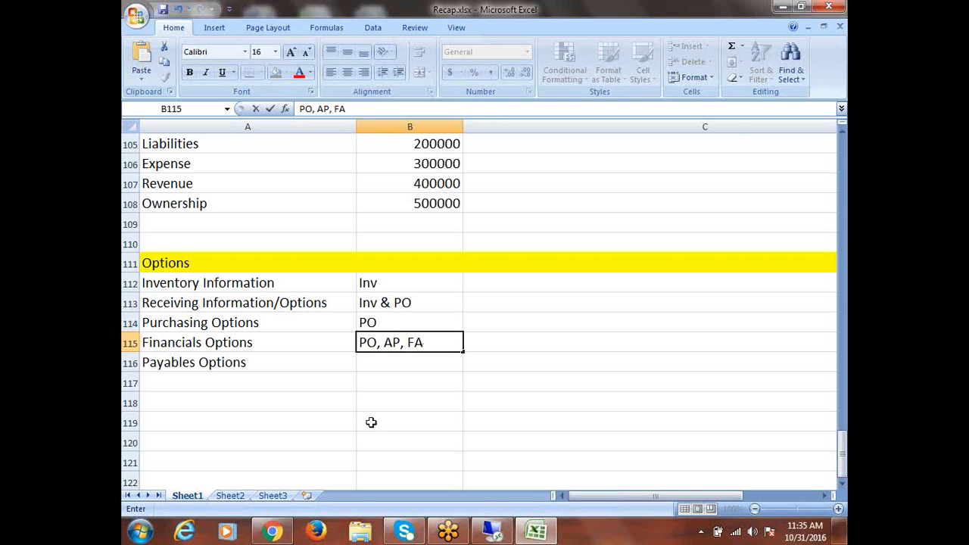
pyautogui.click(293, 362)
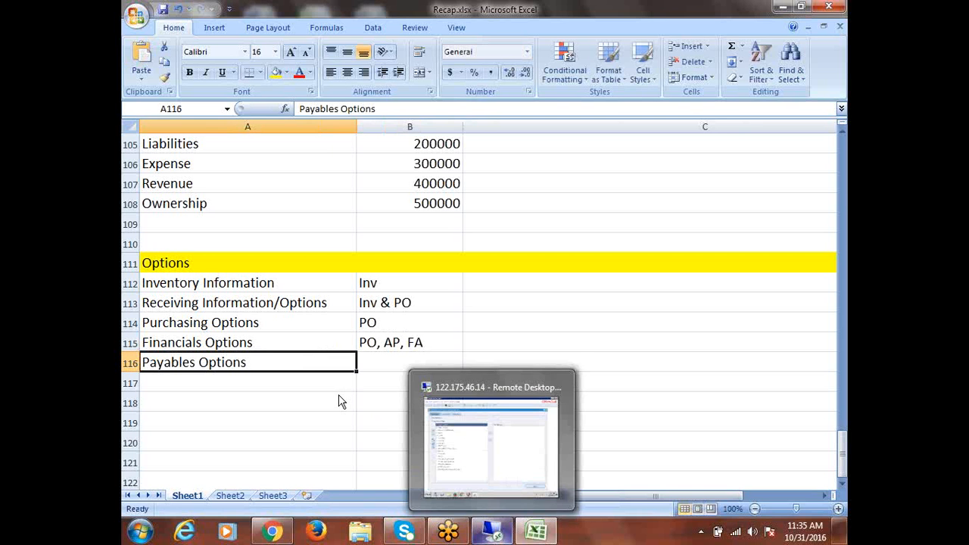
pyautogui.press('Right')
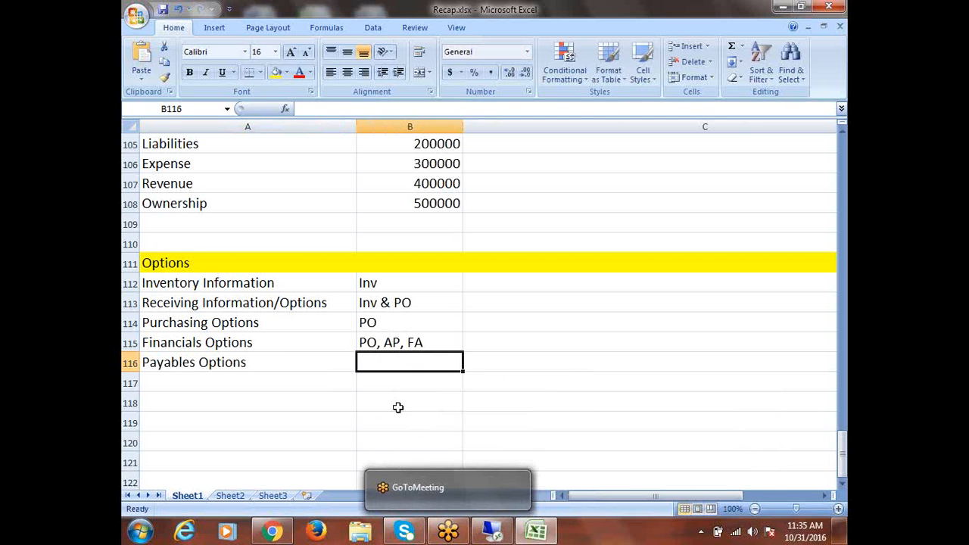
pyautogui.write('AP')
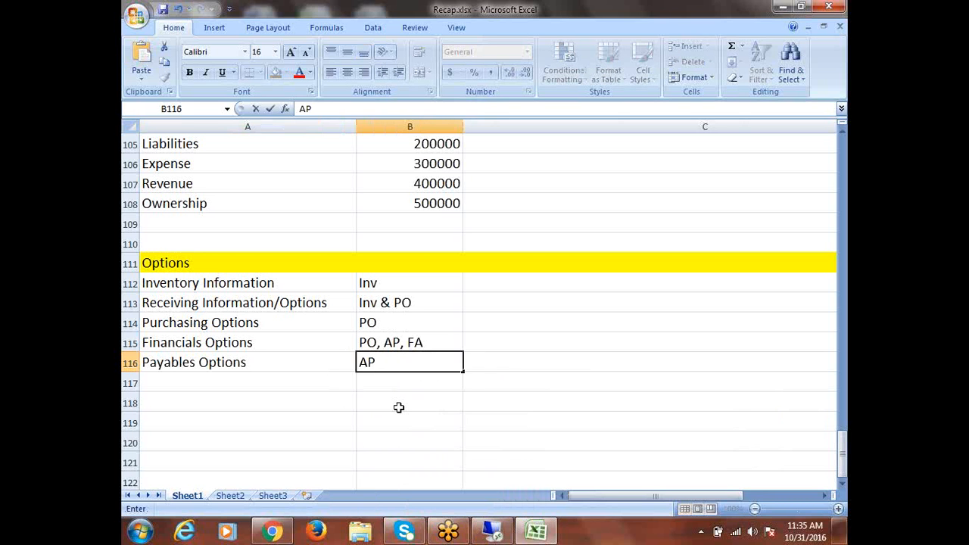
pyautogui.click(484, 361)
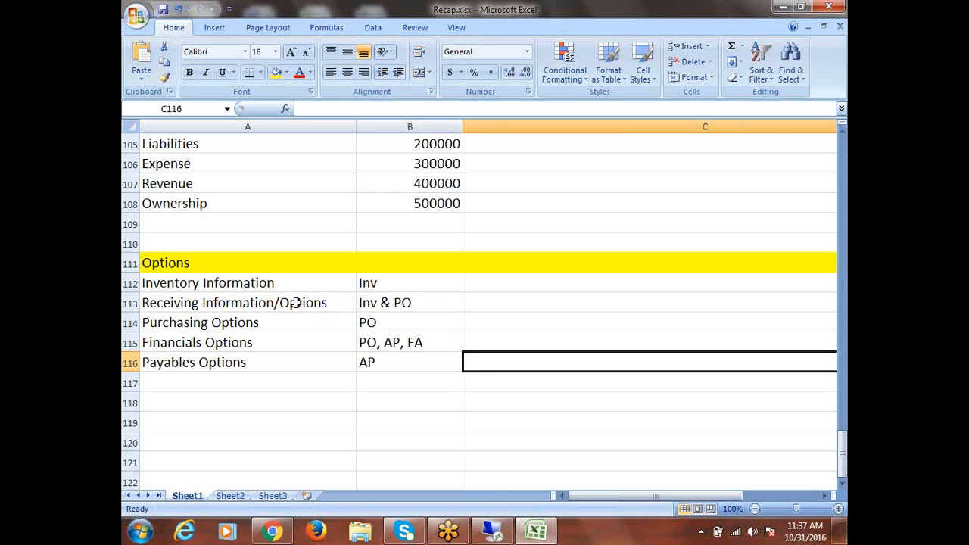
pyautogui.click(256, 284)
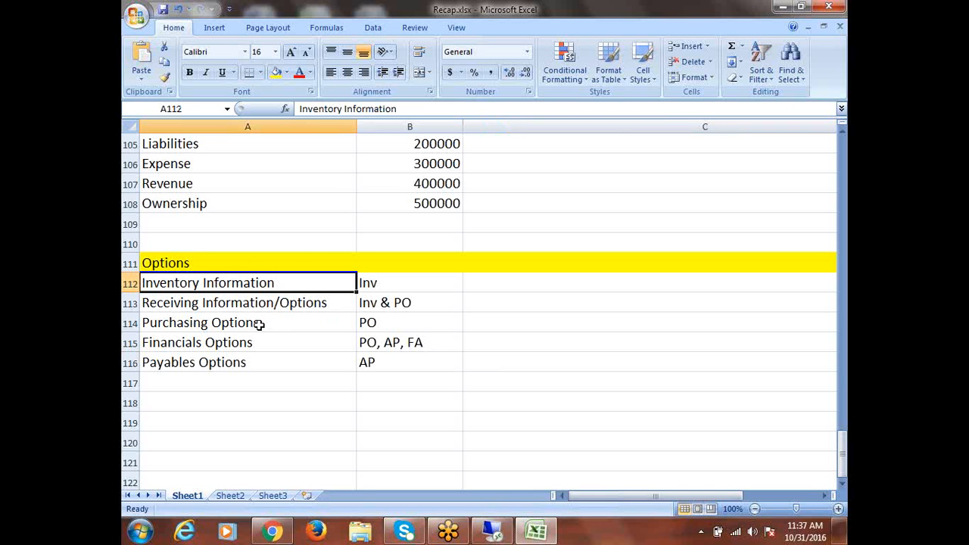
pyautogui.click(258, 324)
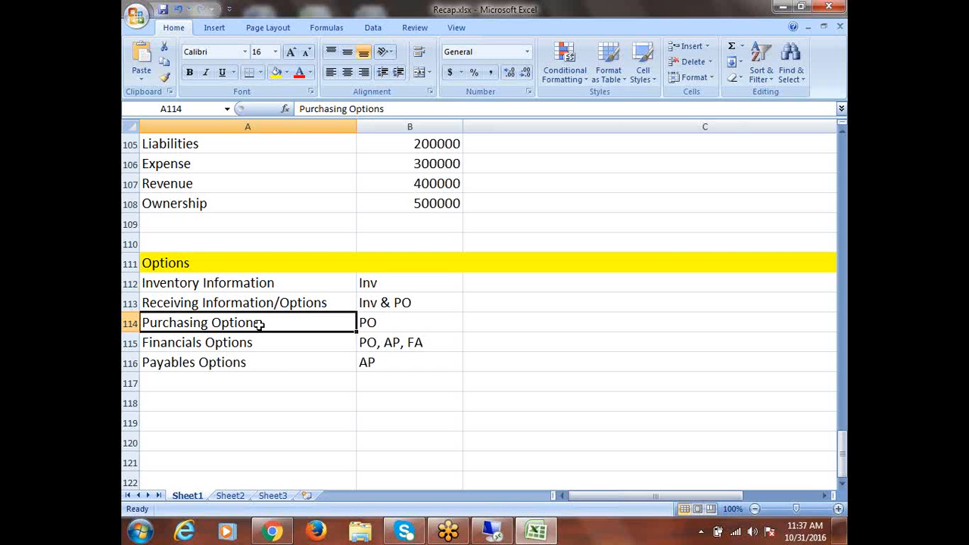
pyautogui.click(252, 345)
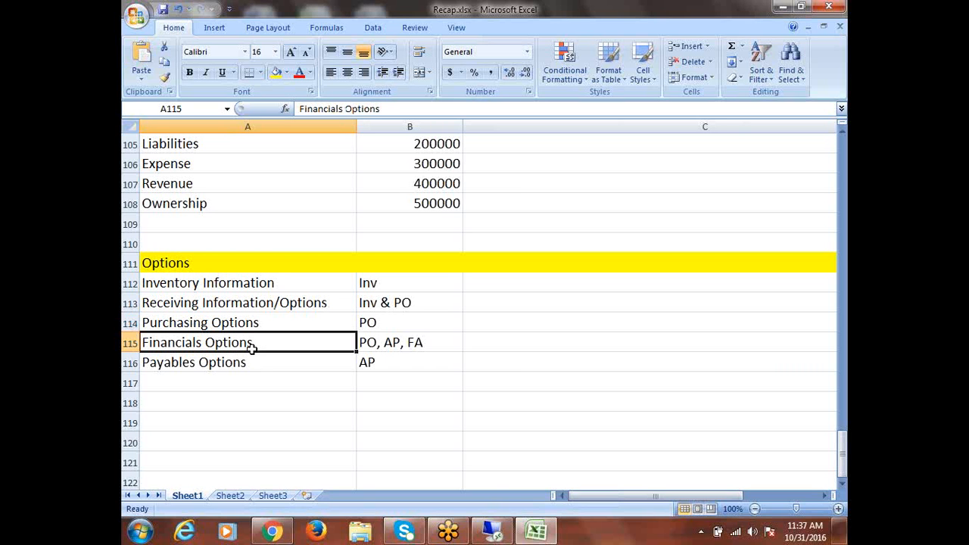
pyautogui.click(404, 344)
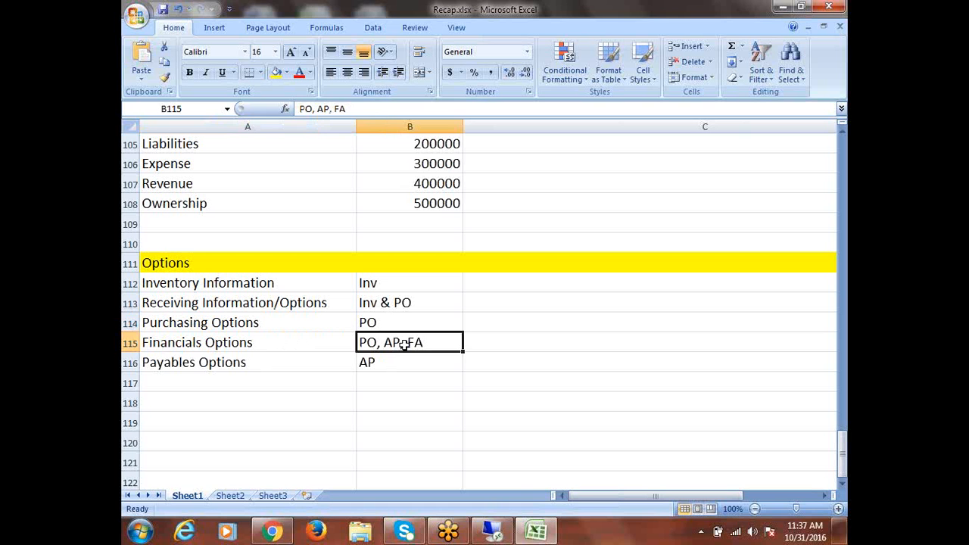
pyautogui.click(203, 342)
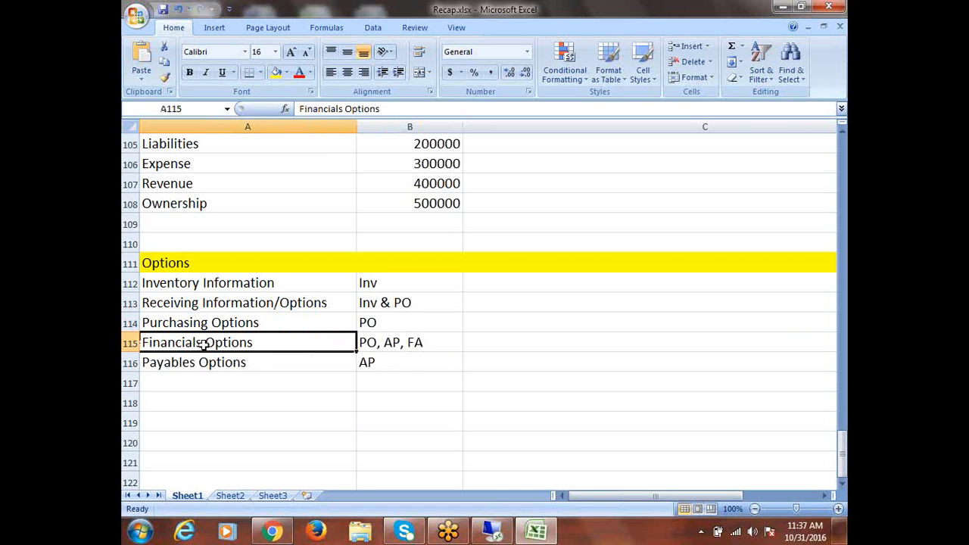
pyautogui.click(399, 344)
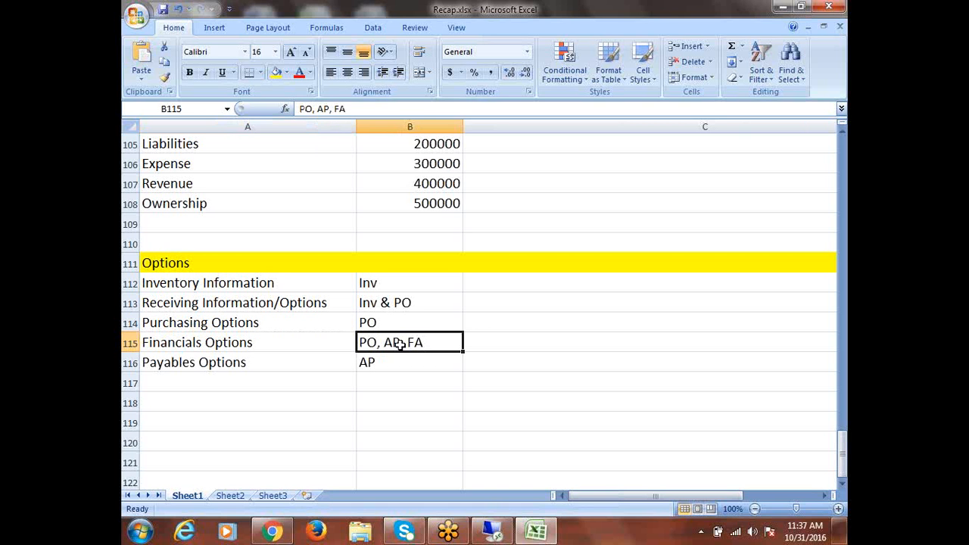
pyautogui.click(224, 362)
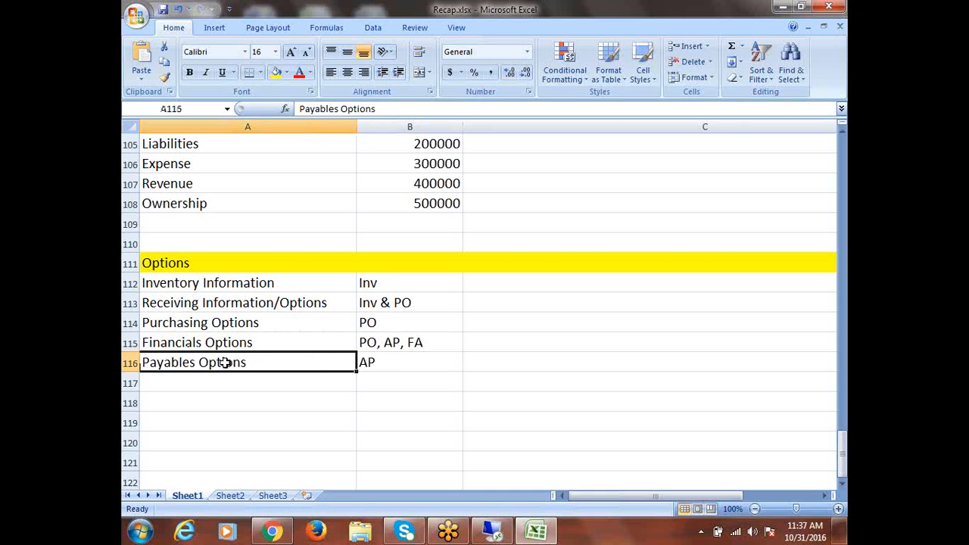
pyautogui.click(385, 362)
pyautogui.click(219, 319)
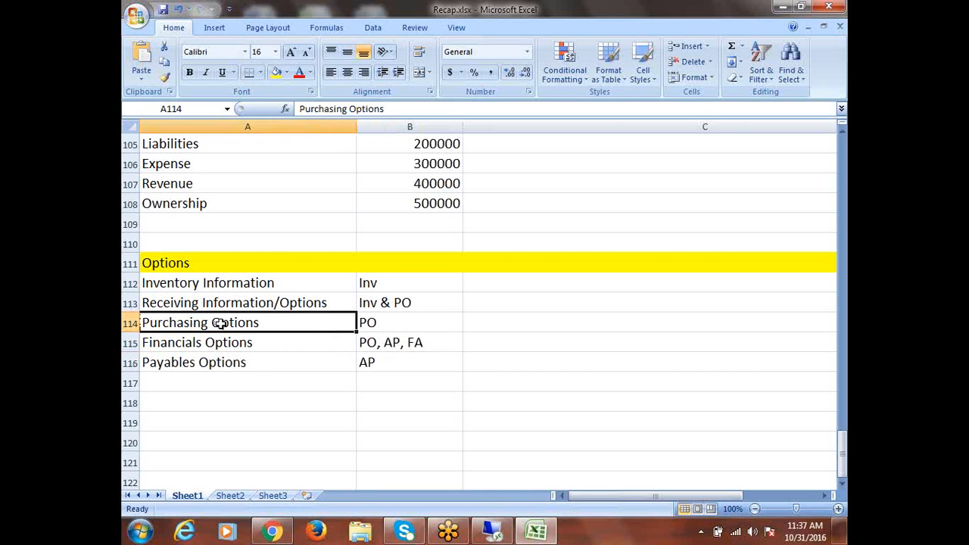
pyautogui.click(372, 323)
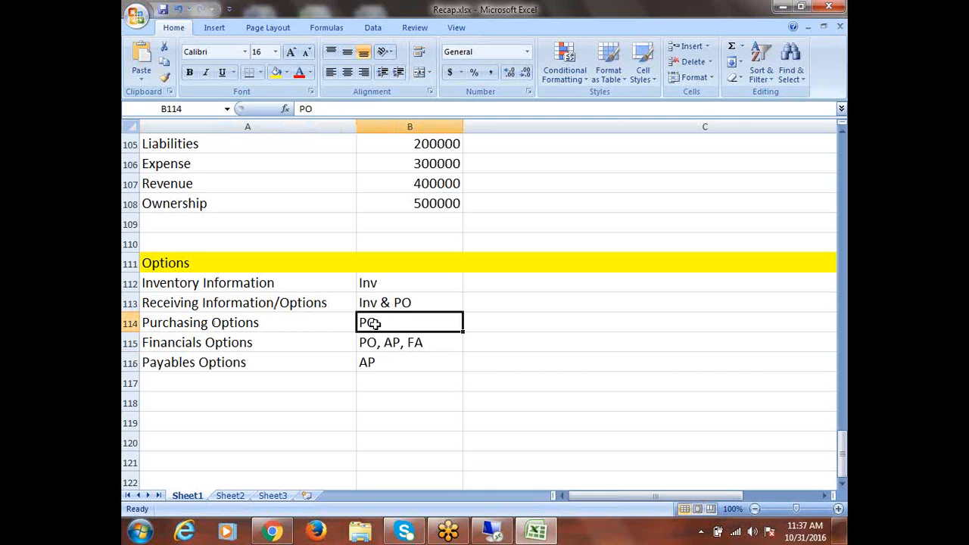
pyautogui.click(298, 306)
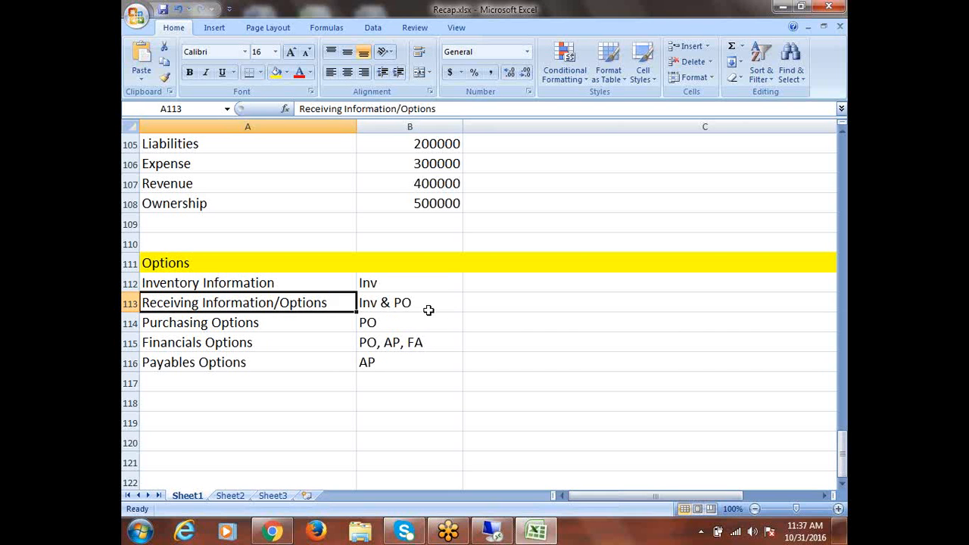
pyautogui.click(394, 304)
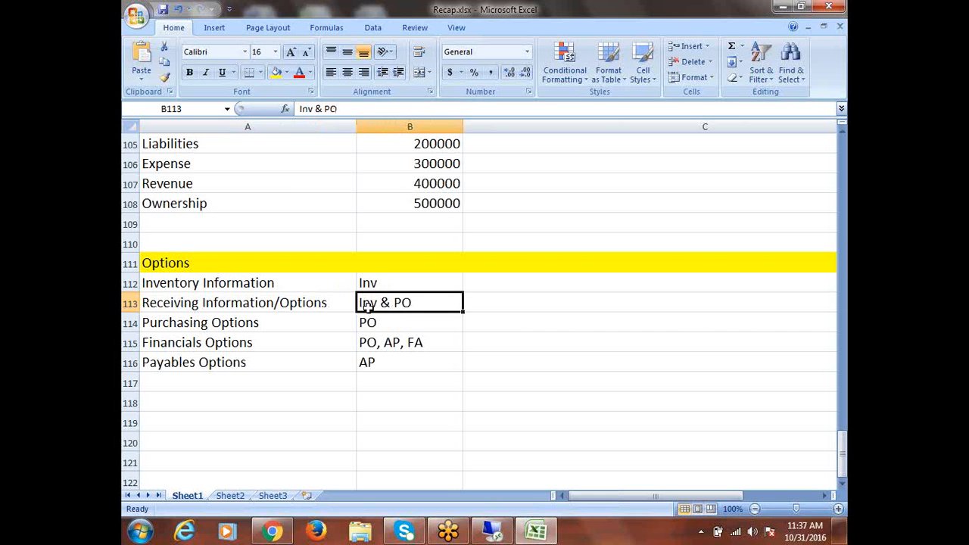
pyautogui.click(254, 284)
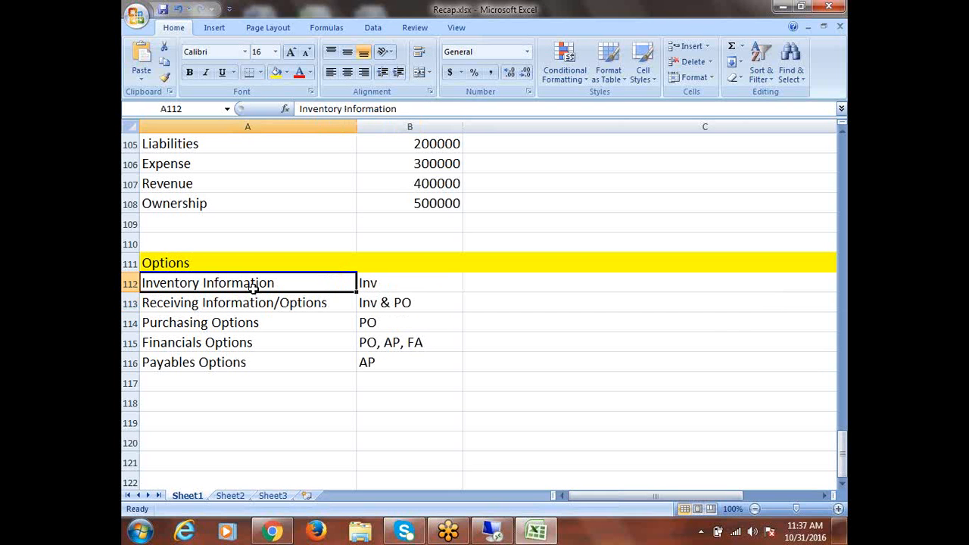
pyautogui.click(380, 283)
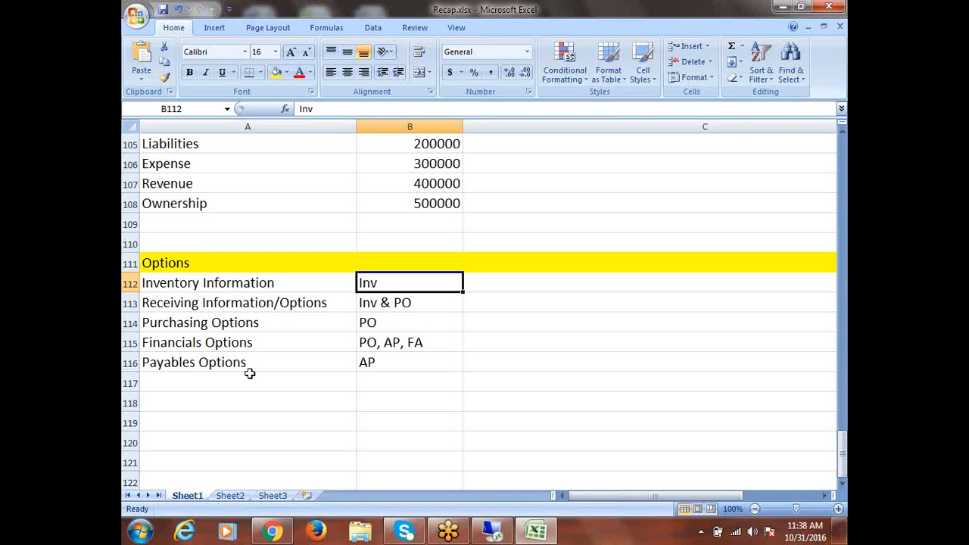
pyautogui.click(208, 324)
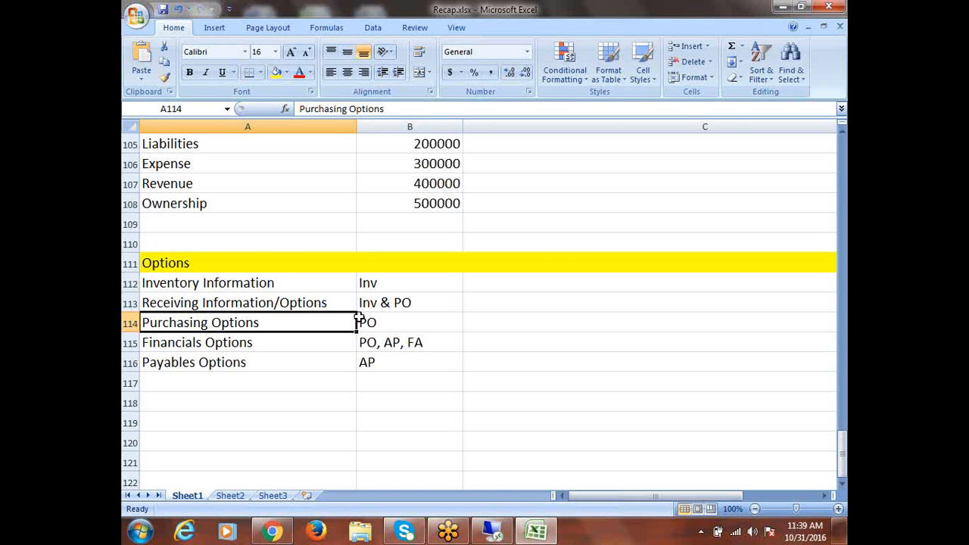
pyautogui.moveTo(209, 280); pyautogui.dragTo(378, 363)
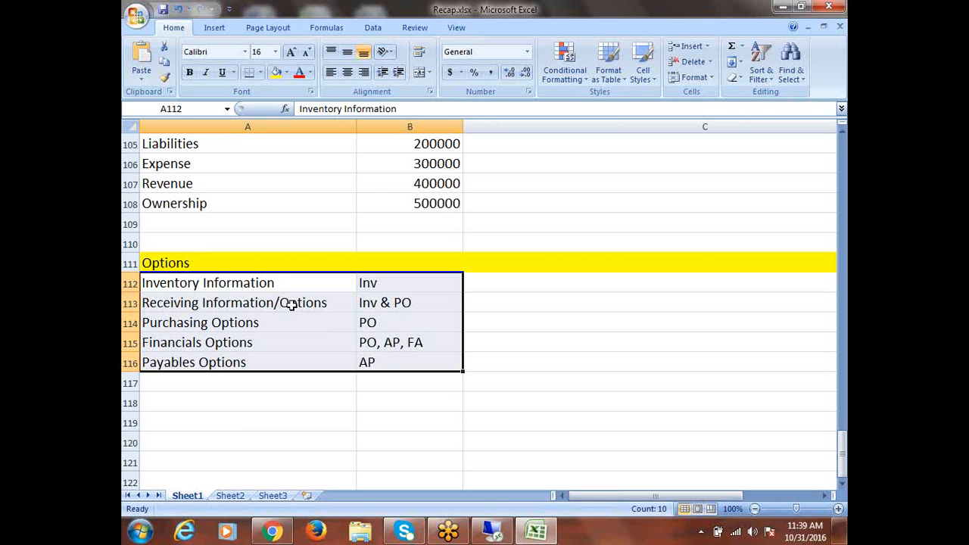
pyautogui.click(261, 363)
pyautogui.click(272, 329)
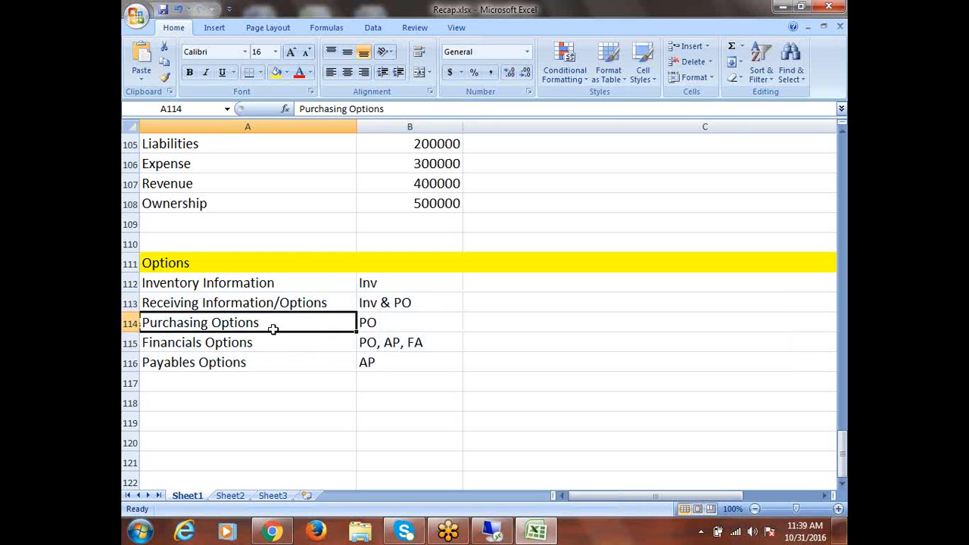
pyautogui.moveTo(388, 288); pyautogui.dragTo(389, 367)
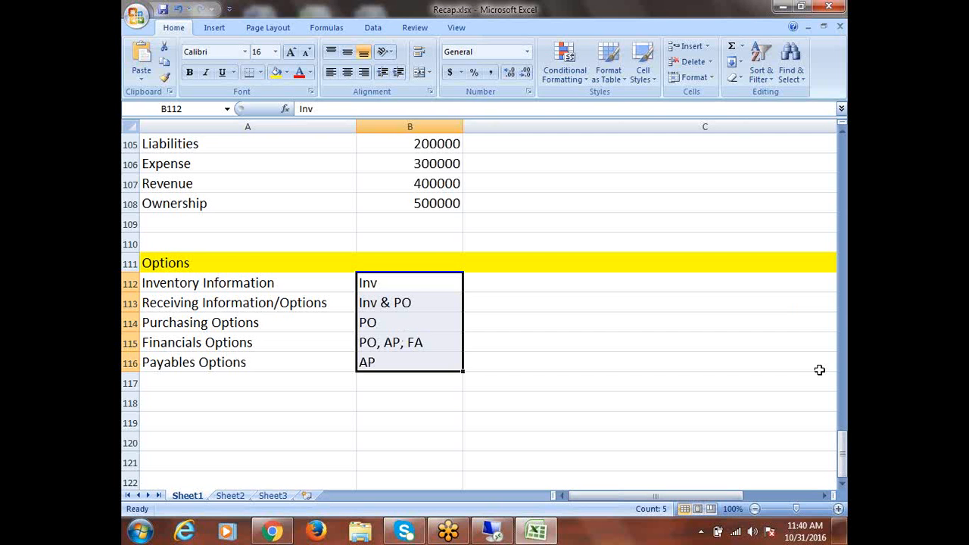
pyautogui.moveTo(843, 454); pyautogui.dragTo(842, 303)
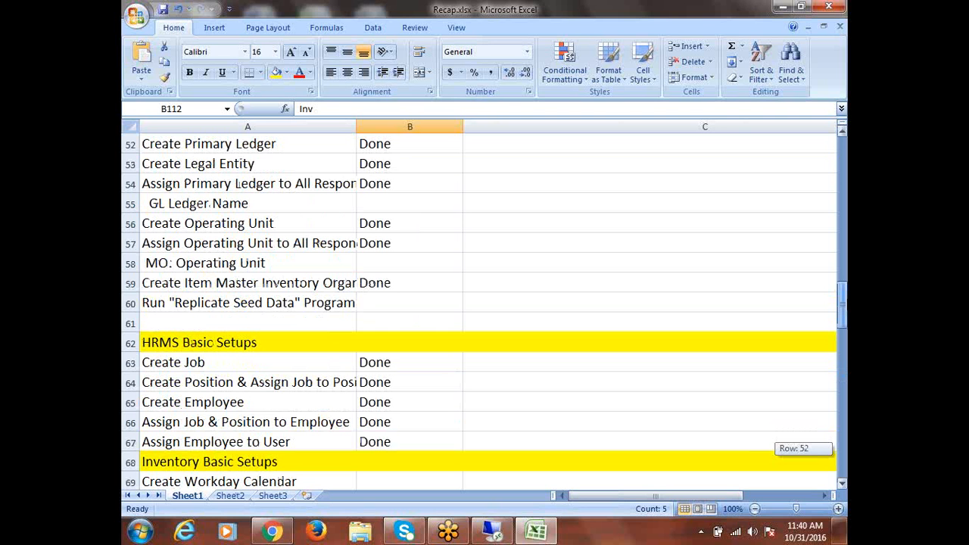
# Mark Create Workday Calendar as Done in column B
pyautogui.moveTo(842, 303); pyautogui.dragTo(843, 334)
pyautogui.click(294, 303)
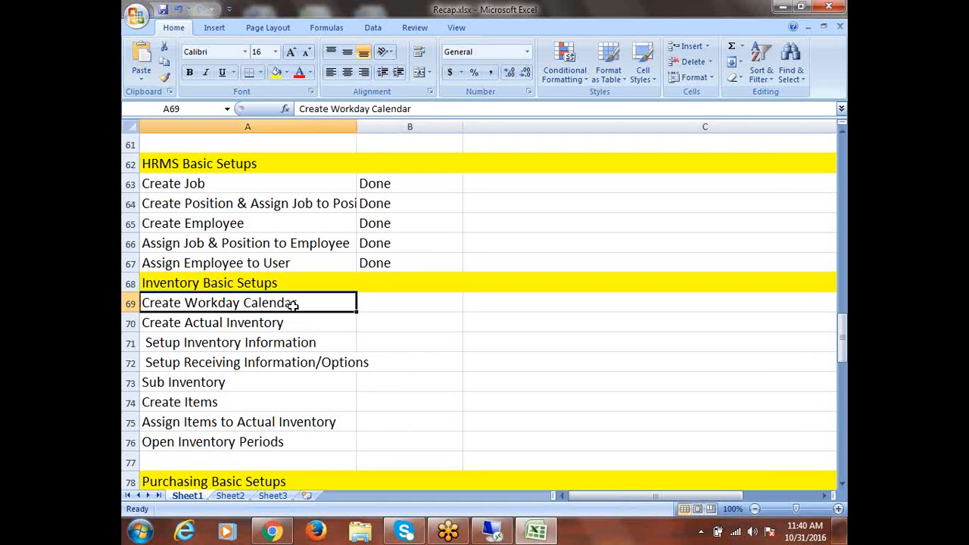
pyautogui.press('Tab')
pyautogui.write('D')
pyautogui.press('Tab')
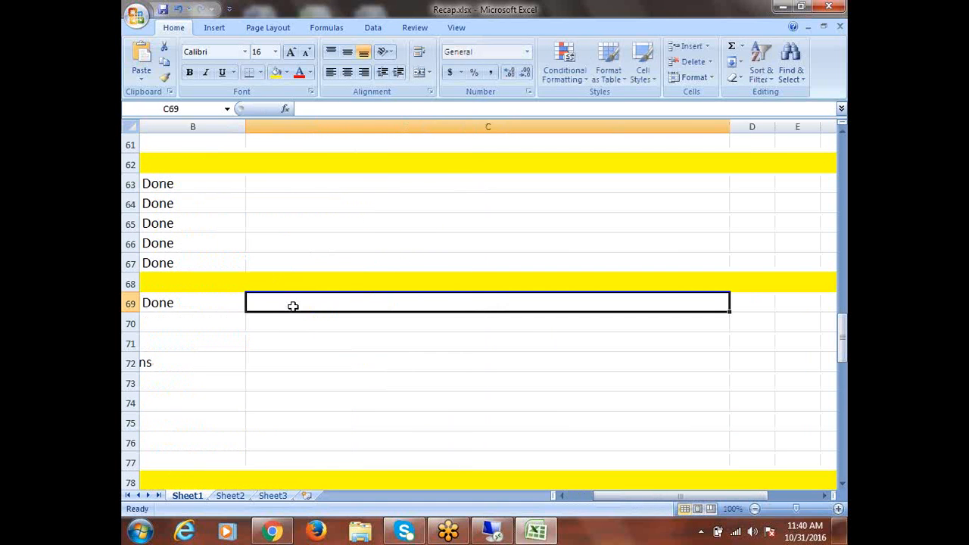
# Review the setup option steps below and select the Create Actual Inventory row
pyautogui.moveTo(644, 496); pyautogui.dragTo(544, 498)
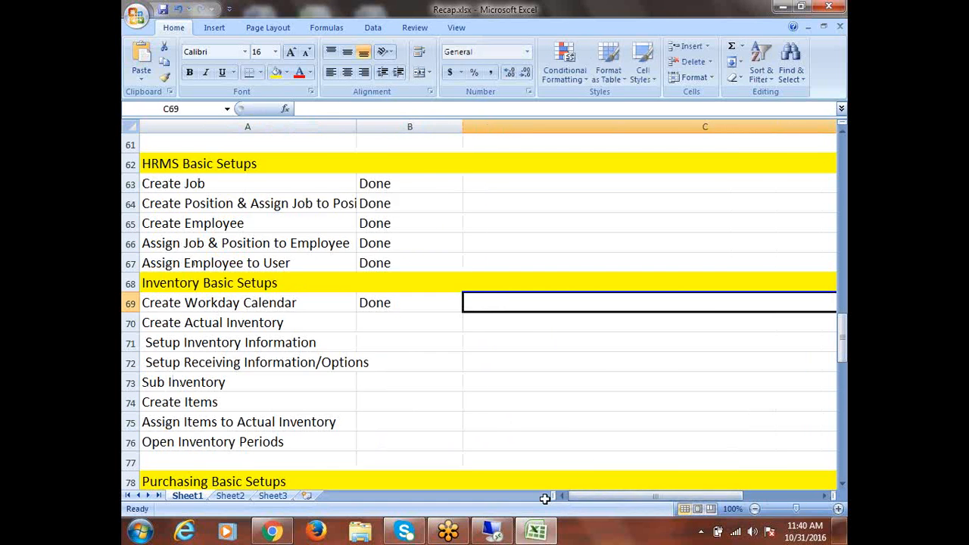
pyautogui.click(196, 324)
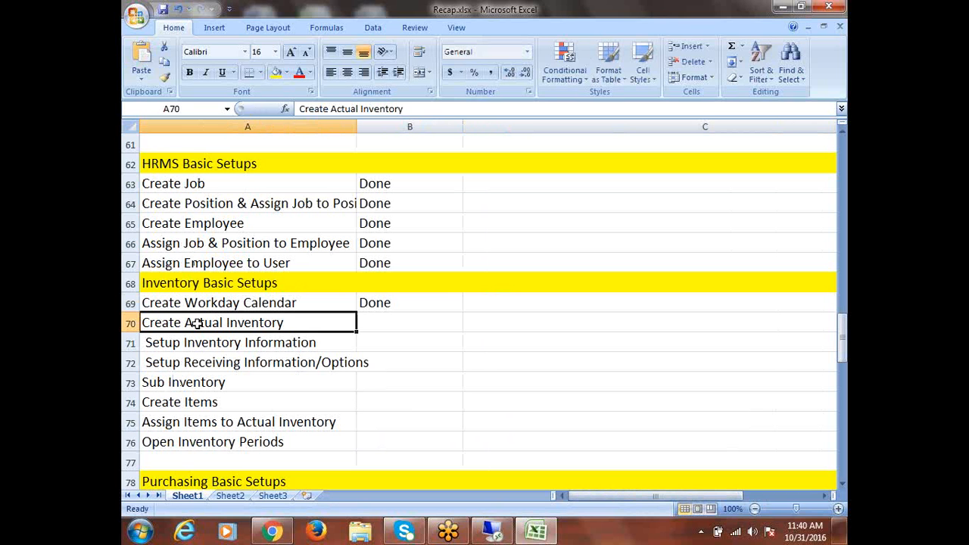
pyautogui.moveTo(202, 342); pyautogui.dragTo(208, 361)
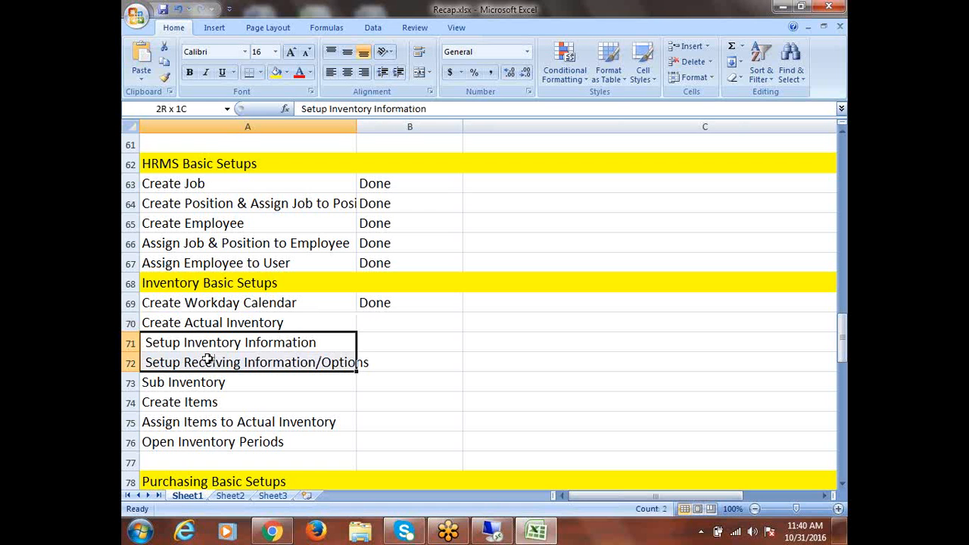
pyautogui.click(214, 325)
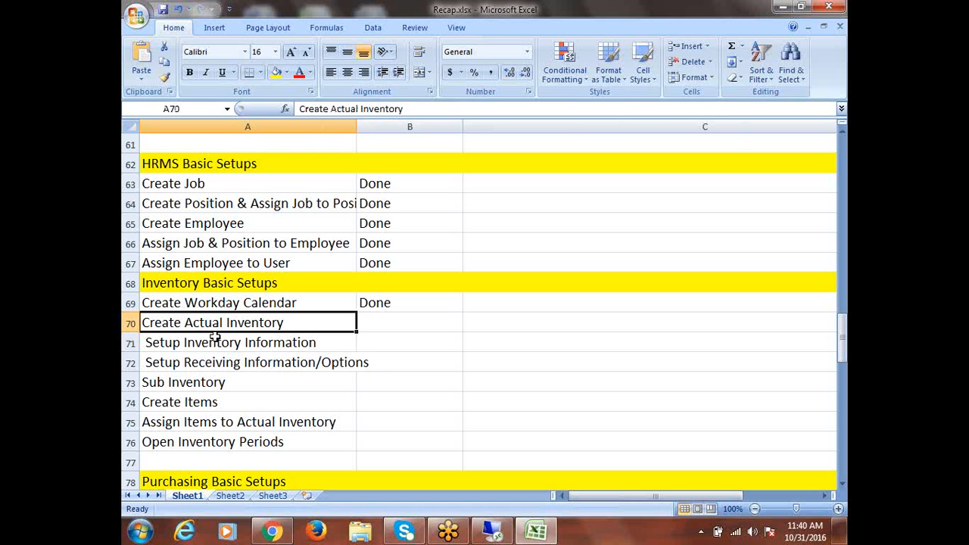
pyautogui.moveTo(218, 342); pyautogui.dragTo(217, 361)
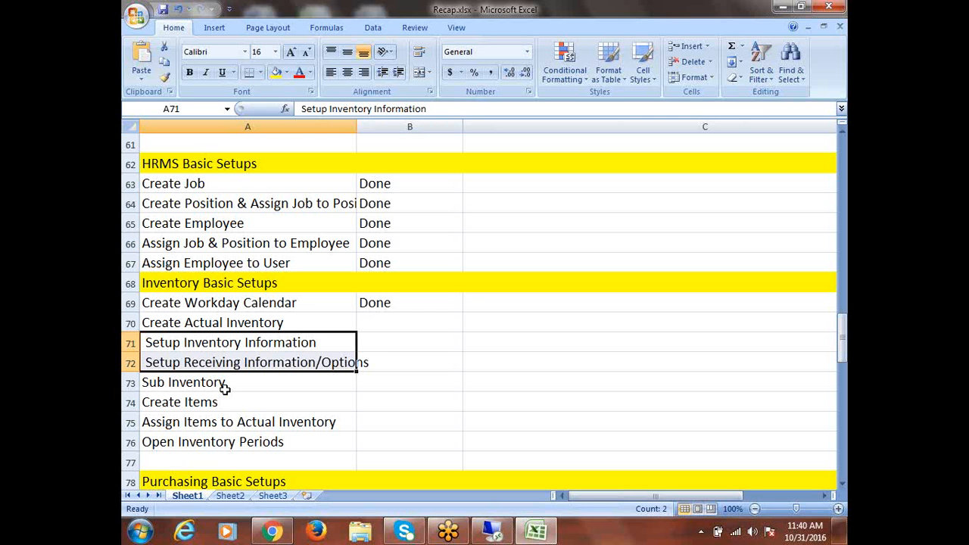
pyautogui.moveTo(290, 343); pyautogui.dragTo(289, 366)
pyautogui.click(277, 342)
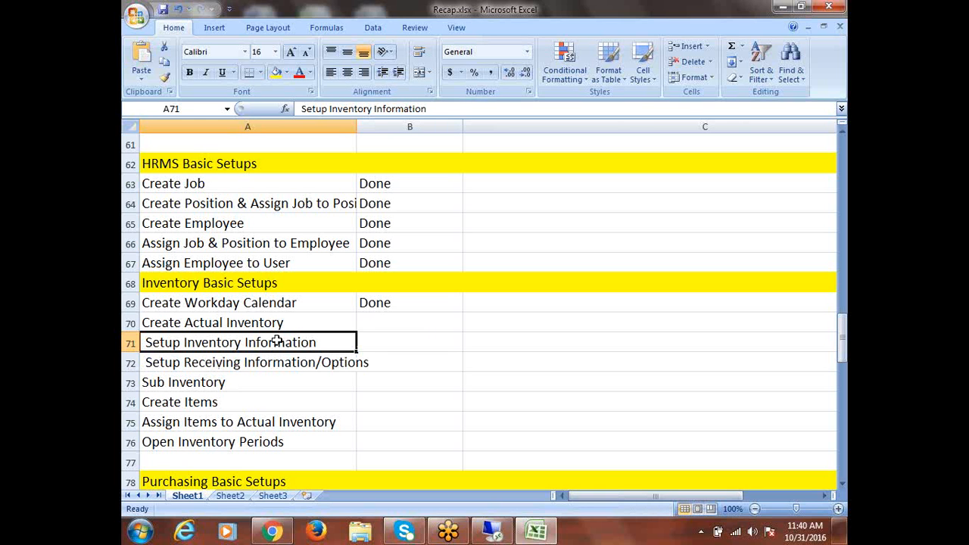
pyautogui.click(278, 363)
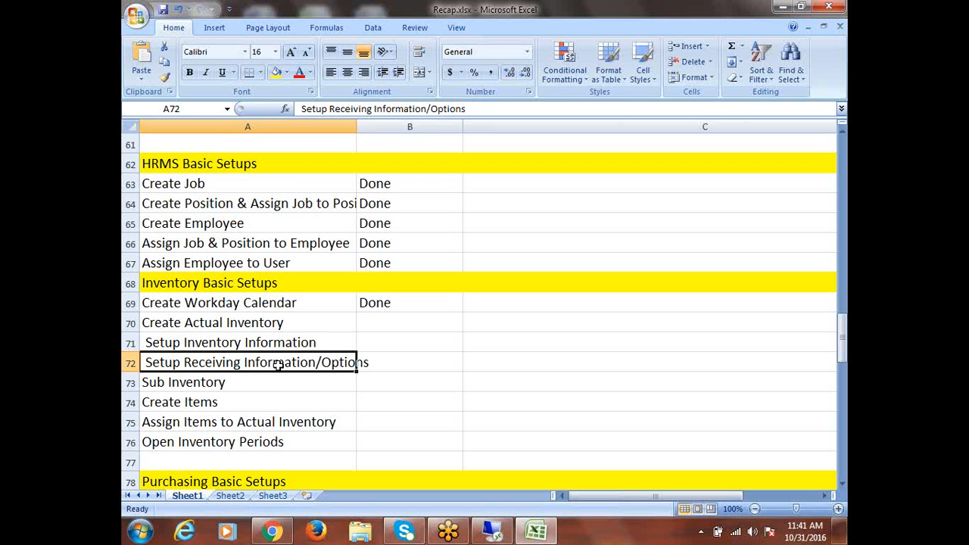
pyautogui.click(257, 343)
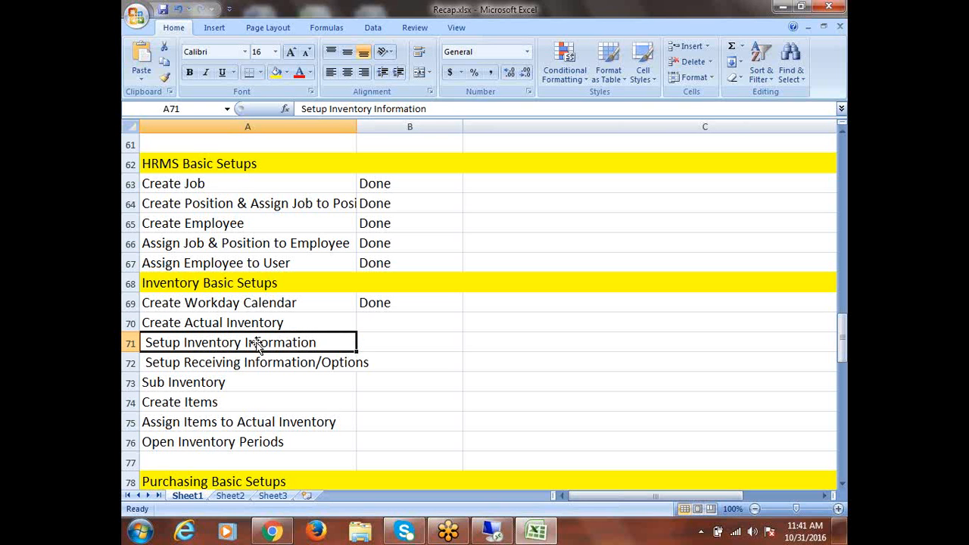
pyautogui.click(130, 323)
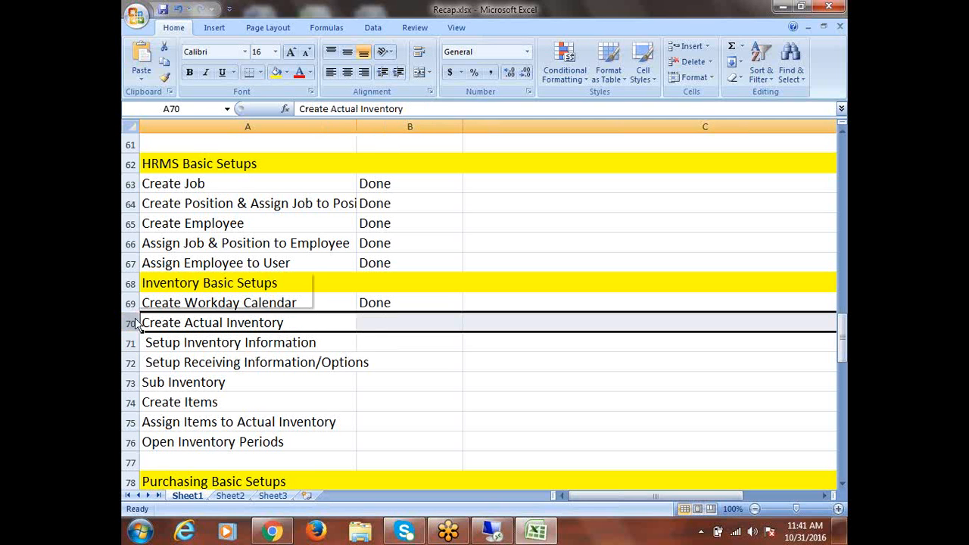
# Insert a row above Create Actual Inventory for 'Set Inventory Information for Item Master Inventory'
pyautogui.rightClick(130, 323)
pyautogui.click(180, 389)
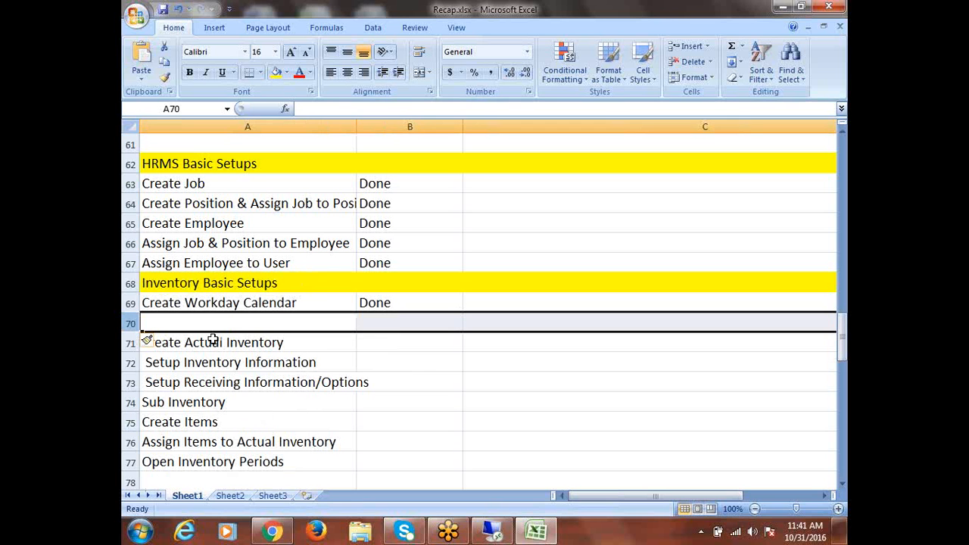
pyautogui.click(209, 321)
pyautogui.write('S')
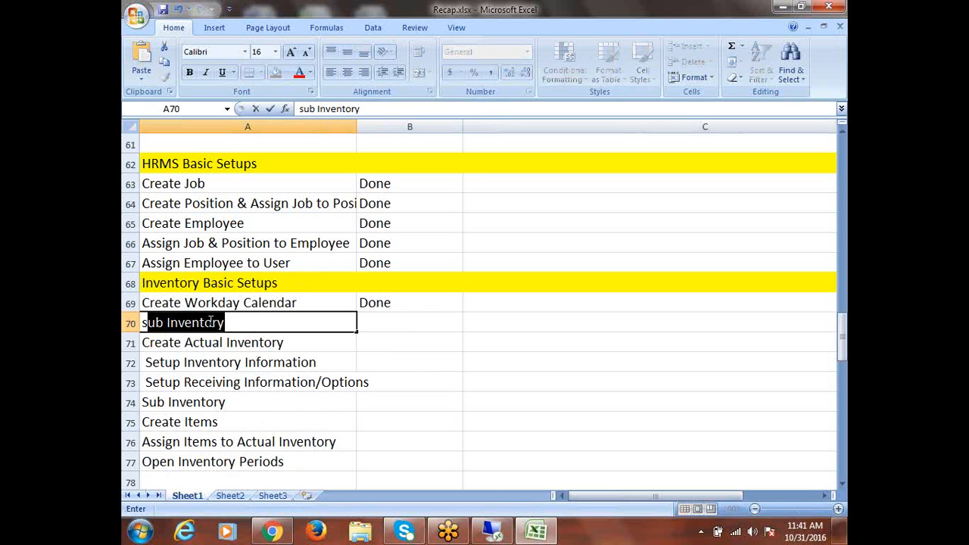
pyautogui.press('BackSpace')
pyautogui.press('BackSpace')
pyautogui.write('SET')
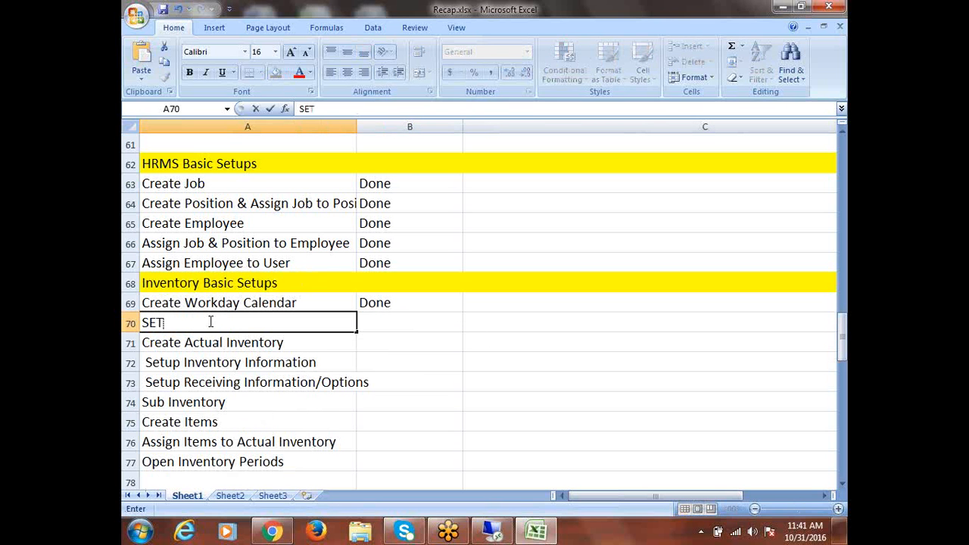
pyautogui.press('BackSpace')
pyautogui.press('BackSpace')
pyautogui.write('et In')
pyautogui.write('fv')
pyautogui.press('BackSpace')
pyautogui.press('BackSpace')
pyautogui.write('vento')
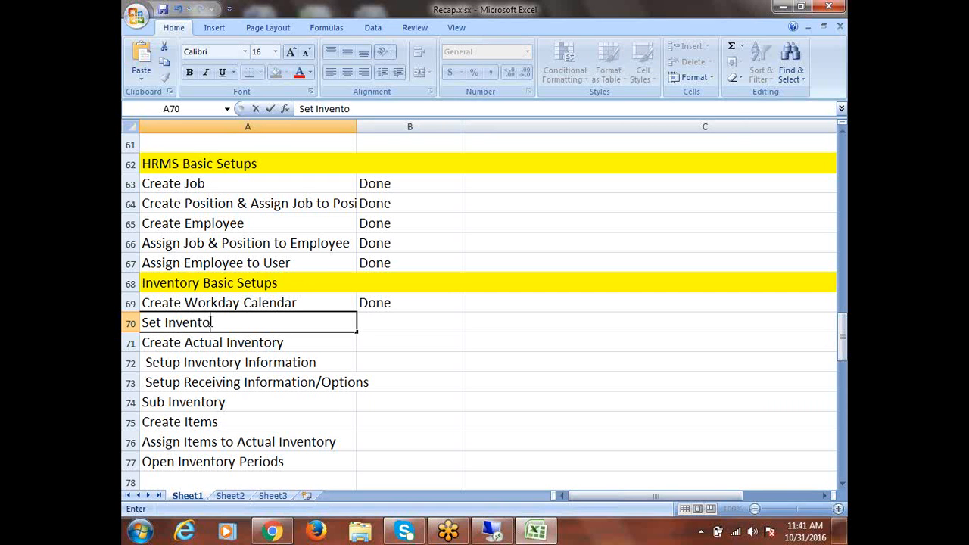
pyautogui.write('ry Informatio')
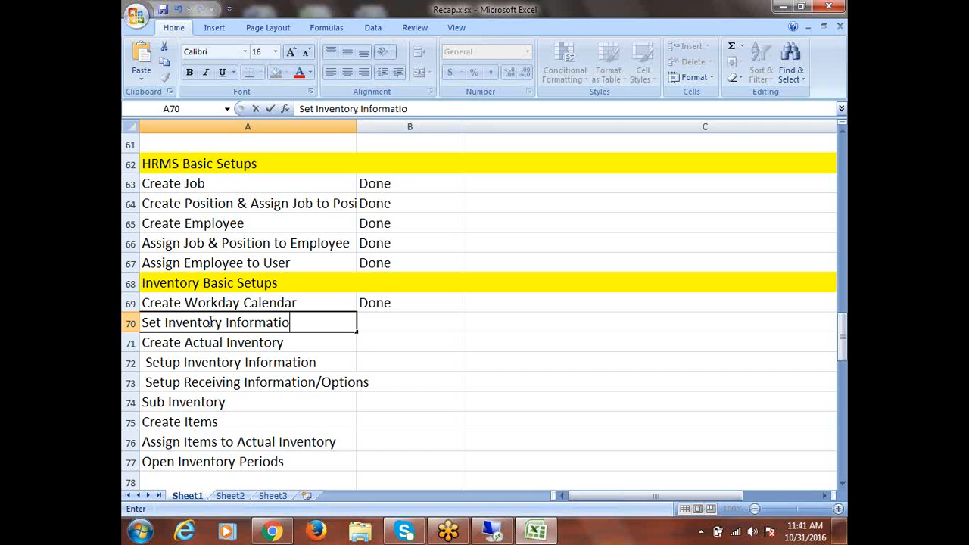
pyautogui.write('n for Item')
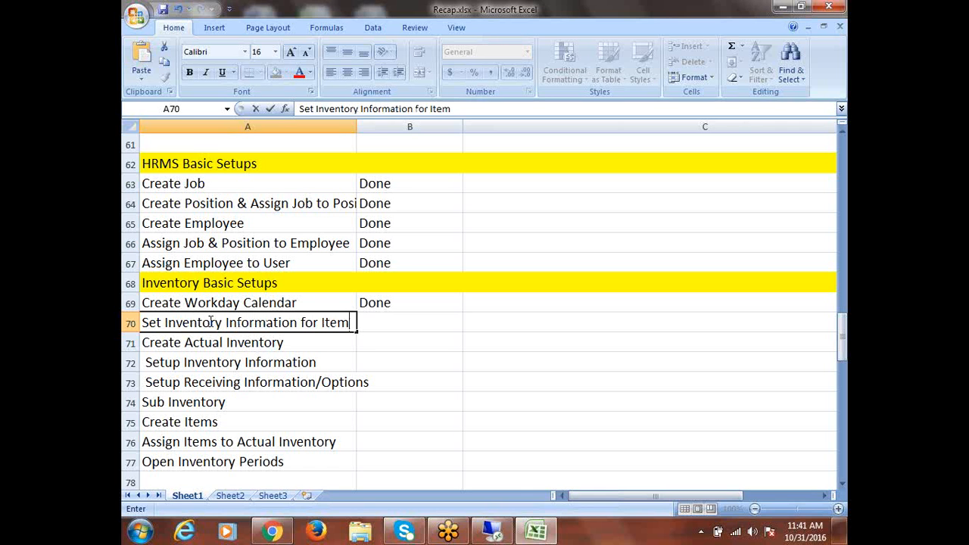
pyautogui.write(' Master In')
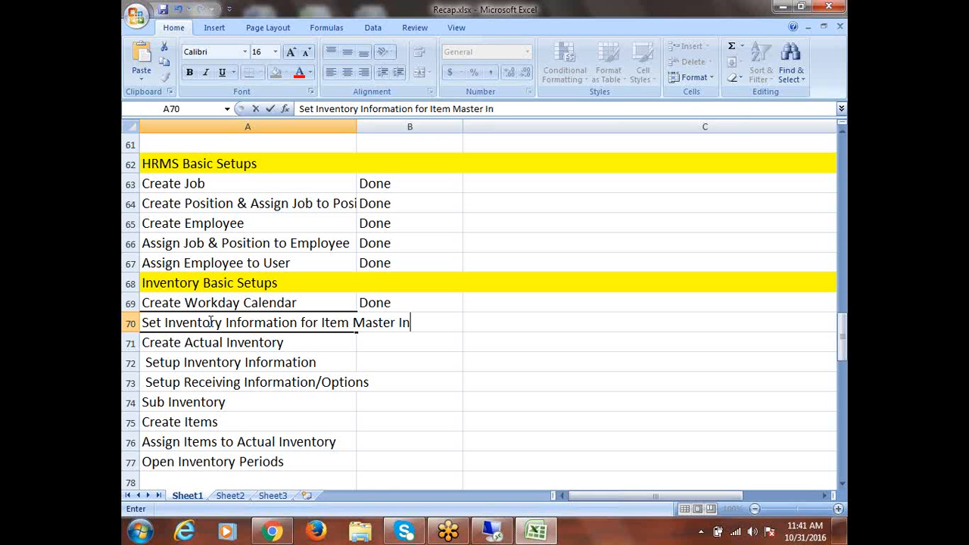
pyautogui.write('ventory')
pyautogui.press('Tab')
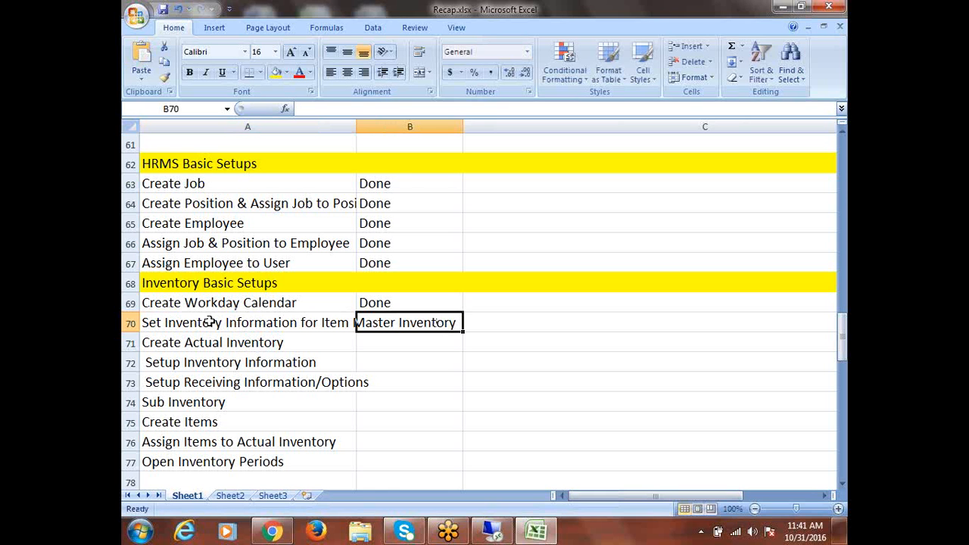
# Leave the Recap sheet and return to the remote Oracle Applications session
pyautogui.click(520, 326)
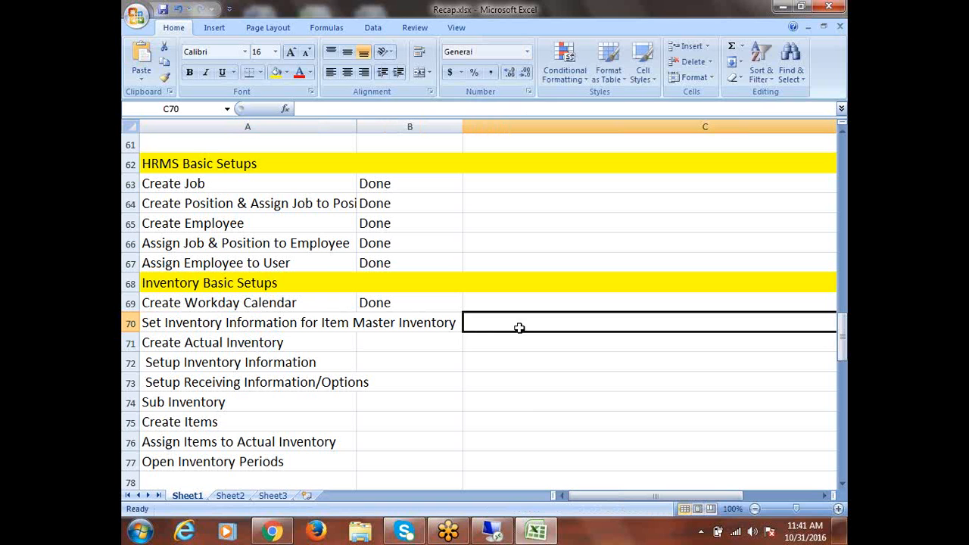
pyautogui.click(531, 395)
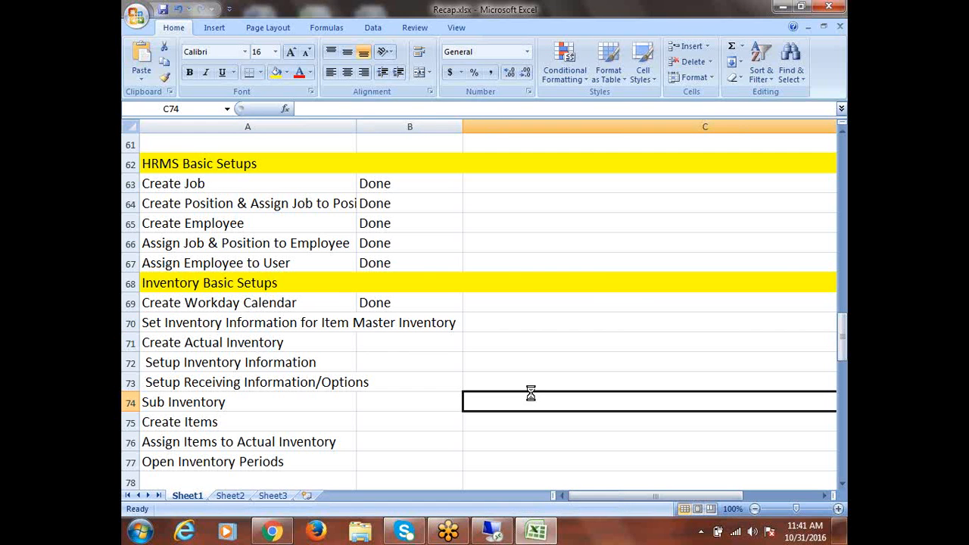
pyautogui.click(493, 516)
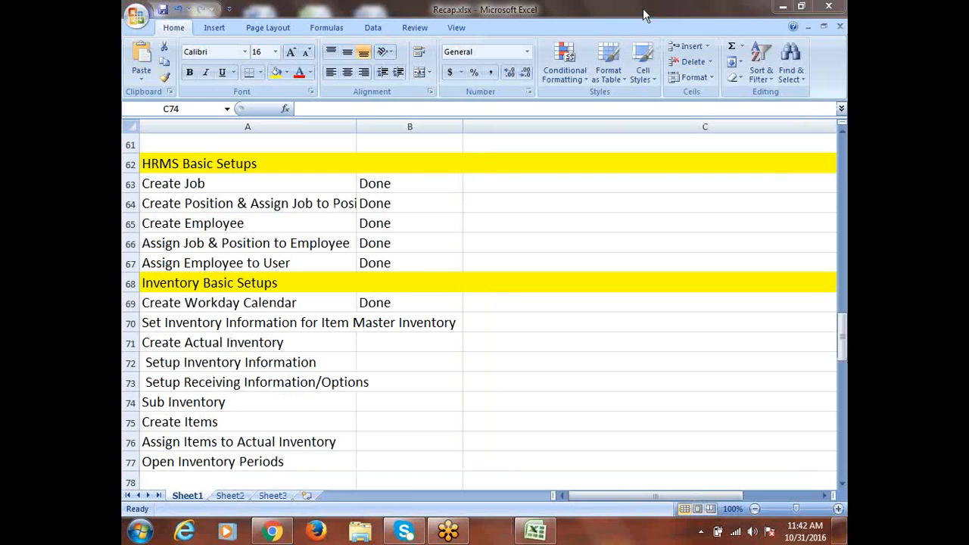
# Start Remote Desktop Connection and connect to the remote server
pyautogui.click(140, 533)
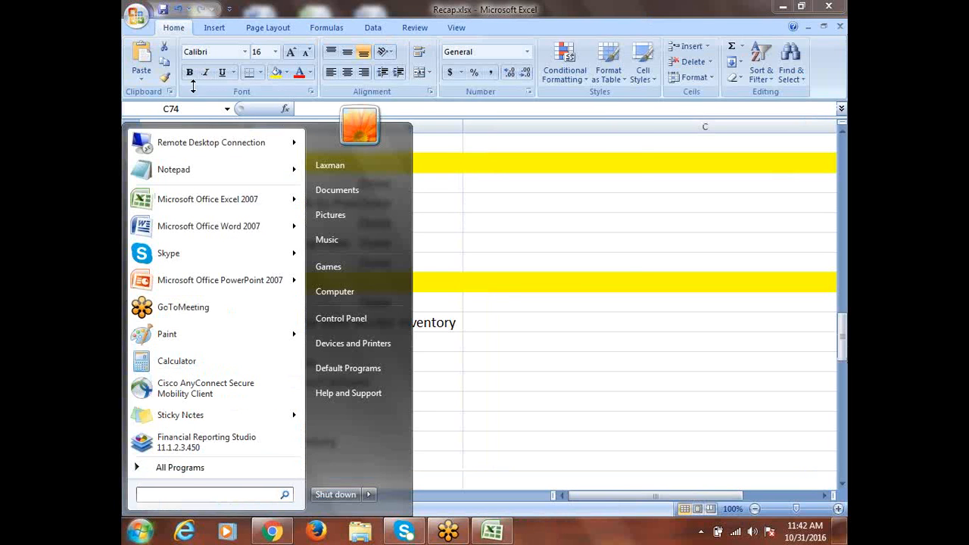
pyautogui.click(190, 140)
pyautogui.click(541, 253)
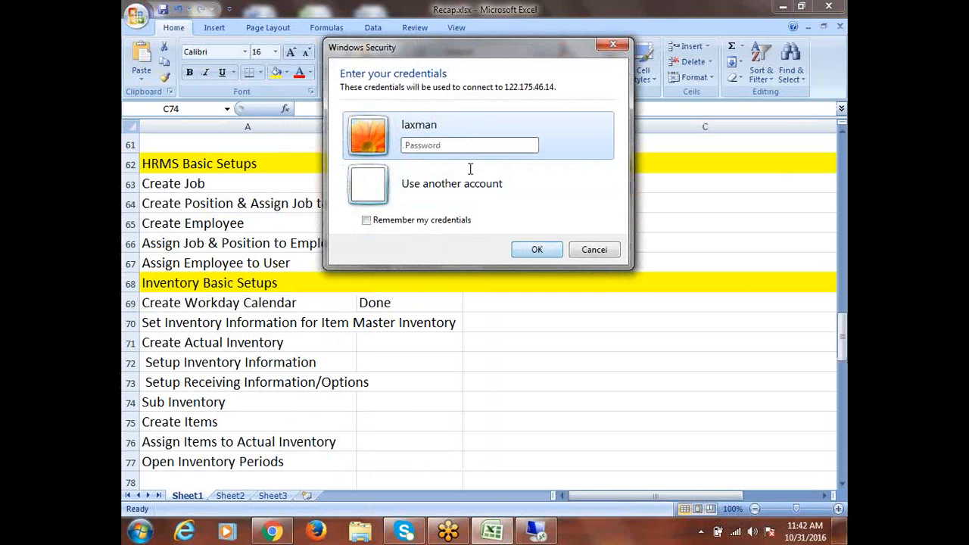
# Enter the account password with Caps Lock corrected and log into the session
pyautogui.click(461, 146)
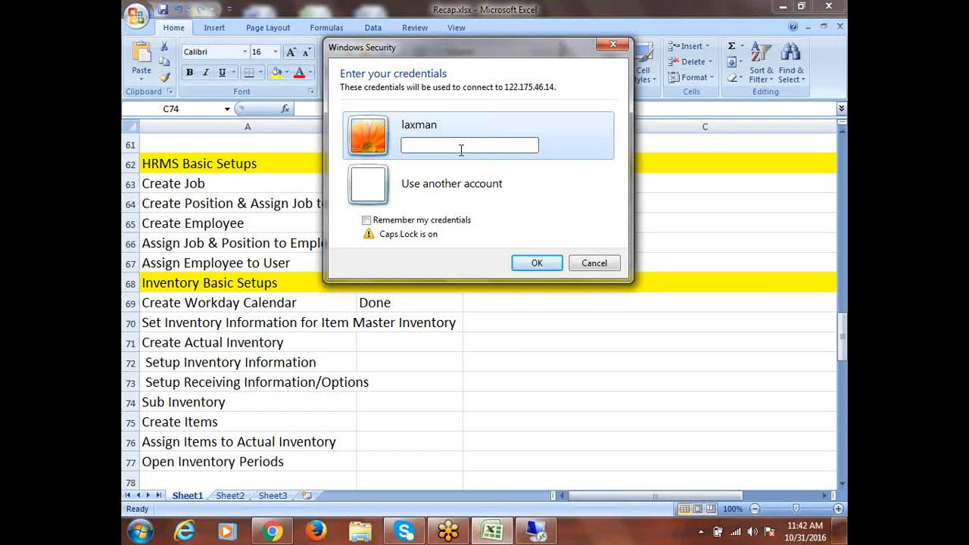
pyautogui.press('Return')
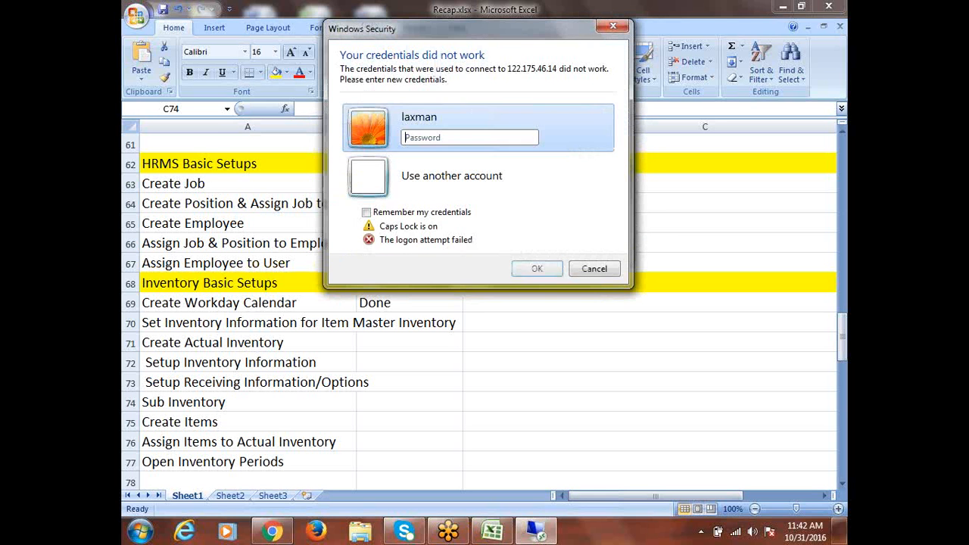
pyautogui.press('capslock')
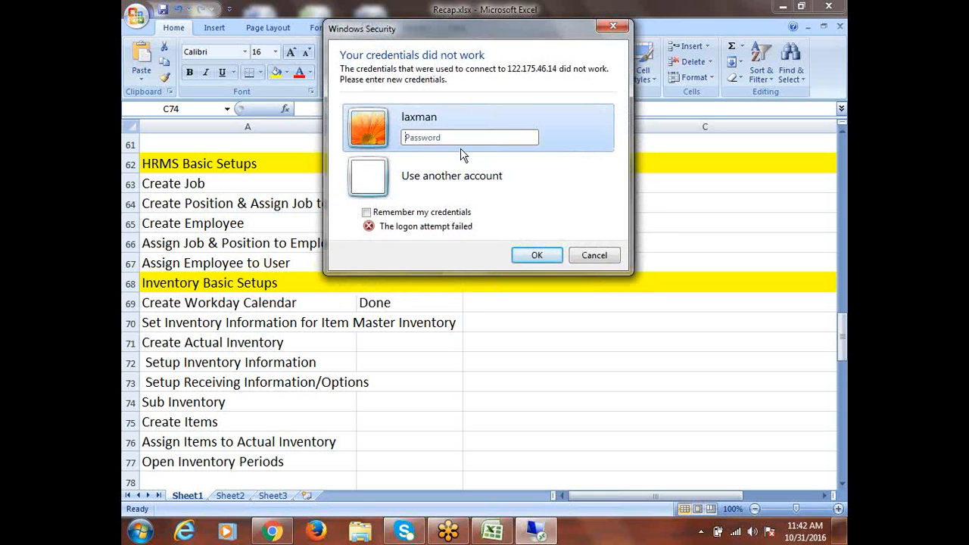
pyautogui.press('capslock')
pyautogui.press('BackSpace')
pyautogui.press('BackSpace')
pyautogui.press('BackSpace')
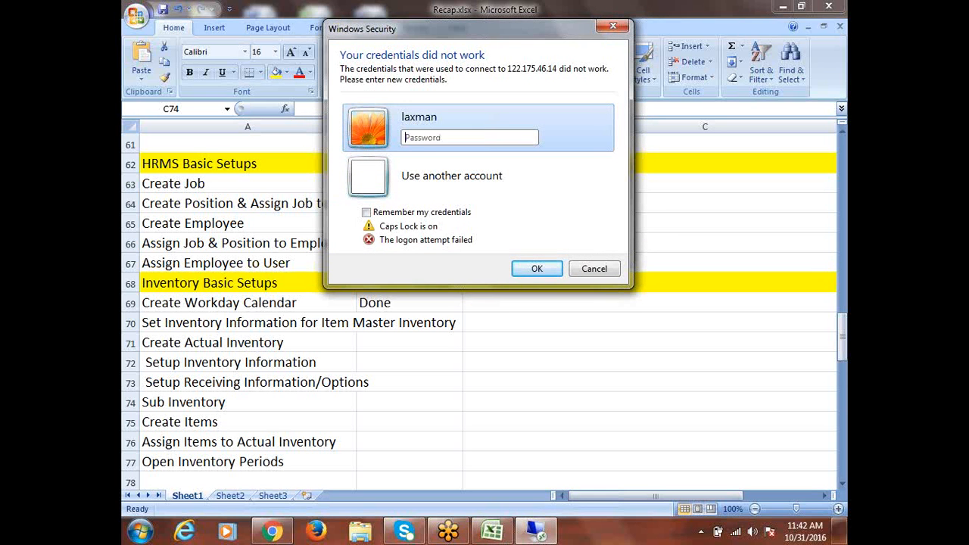
pyautogui.press('capslock')
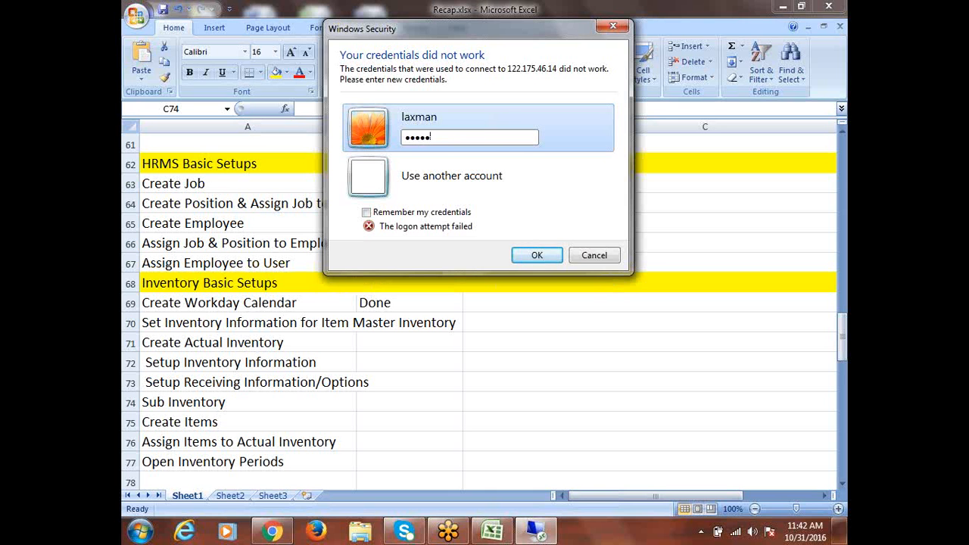
pyautogui.press('Return')
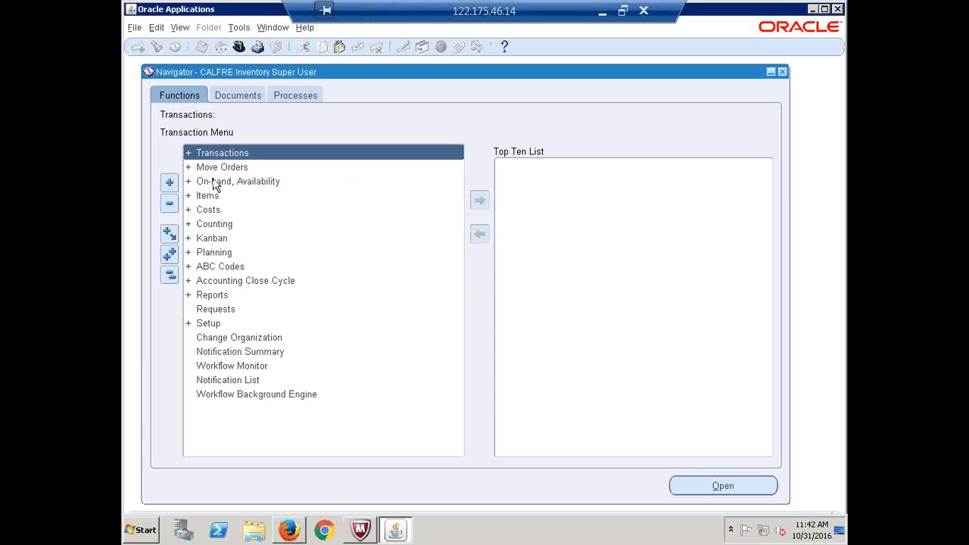
# Switch to the CALFRE Human Resources Super User responsibility
pyautogui.click(238, 47)
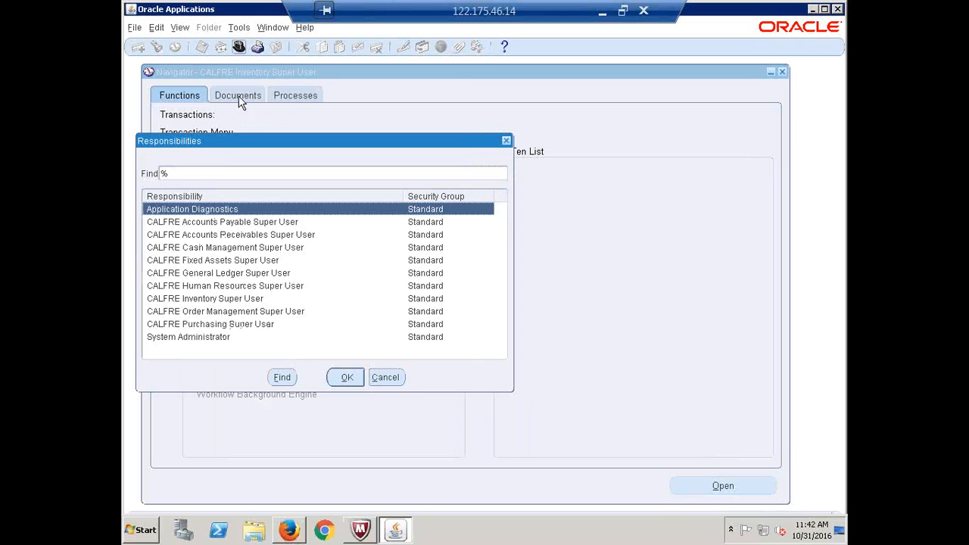
pyautogui.click(215, 287)
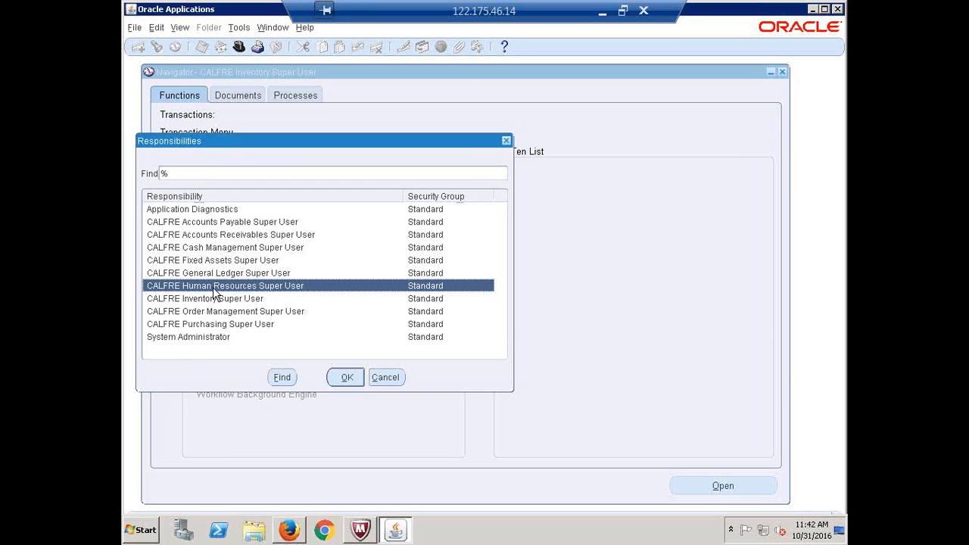
pyautogui.doubleClick(214, 288)
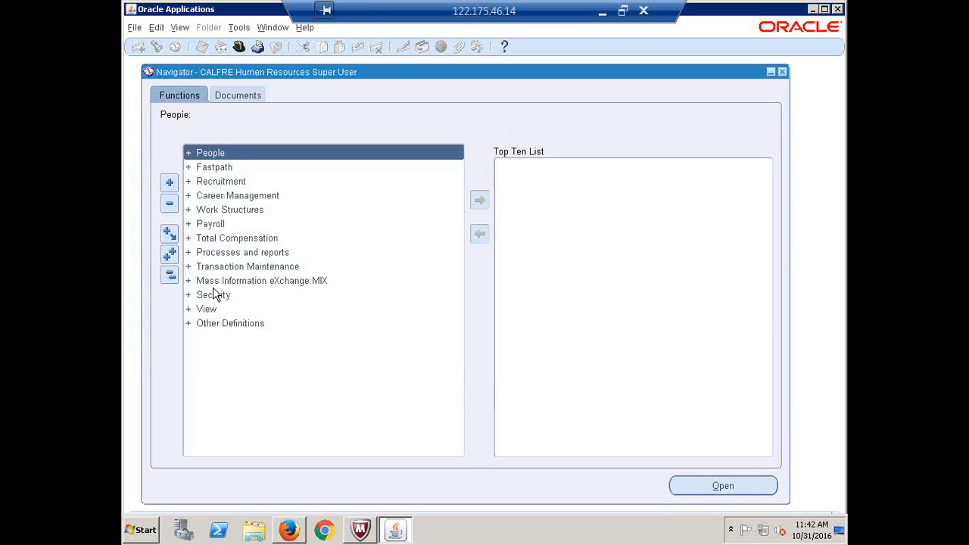
# Open Work Structures > Organization > Description
pyautogui.click(226, 212)
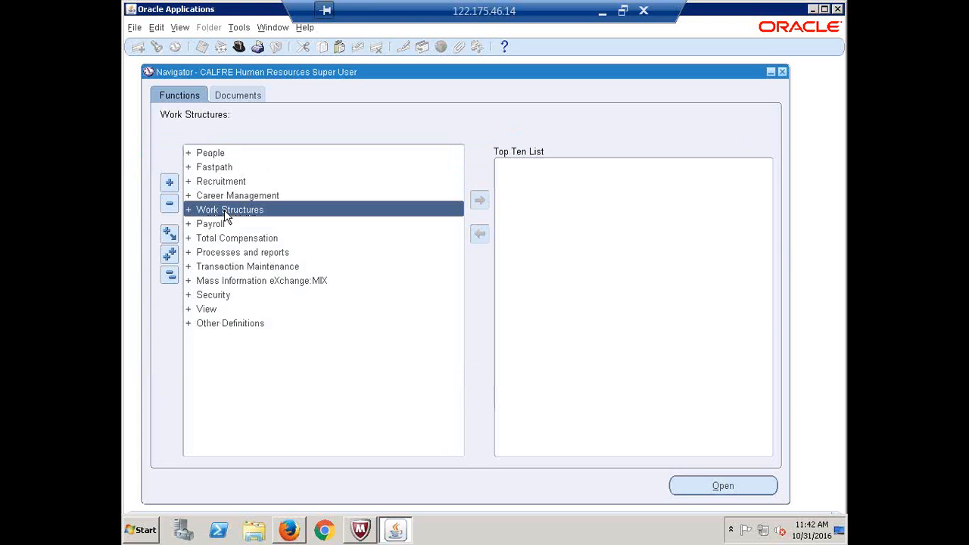
pyautogui.doubleClick(224, 210)
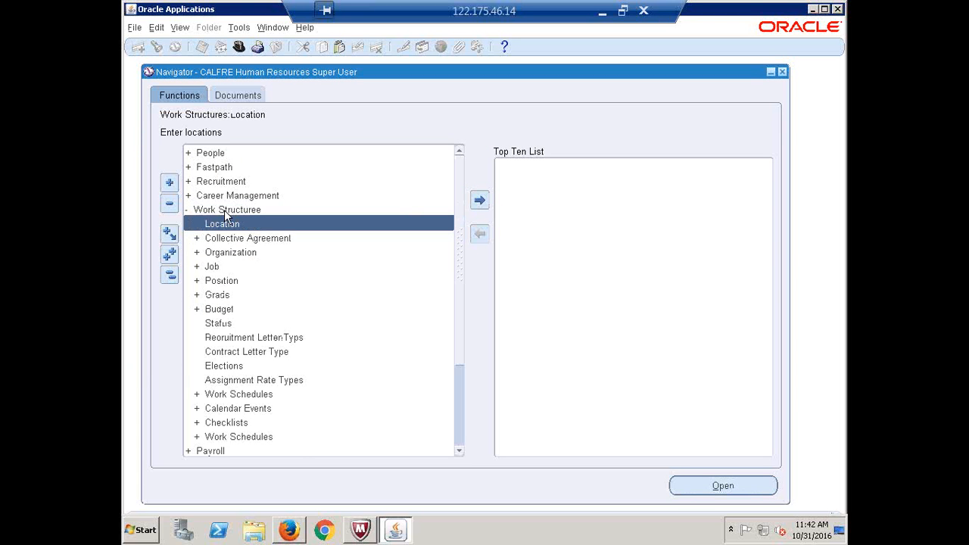
pyautogui.press('Down')
pyautogui.press('Down')
pyautogui.press('Return')
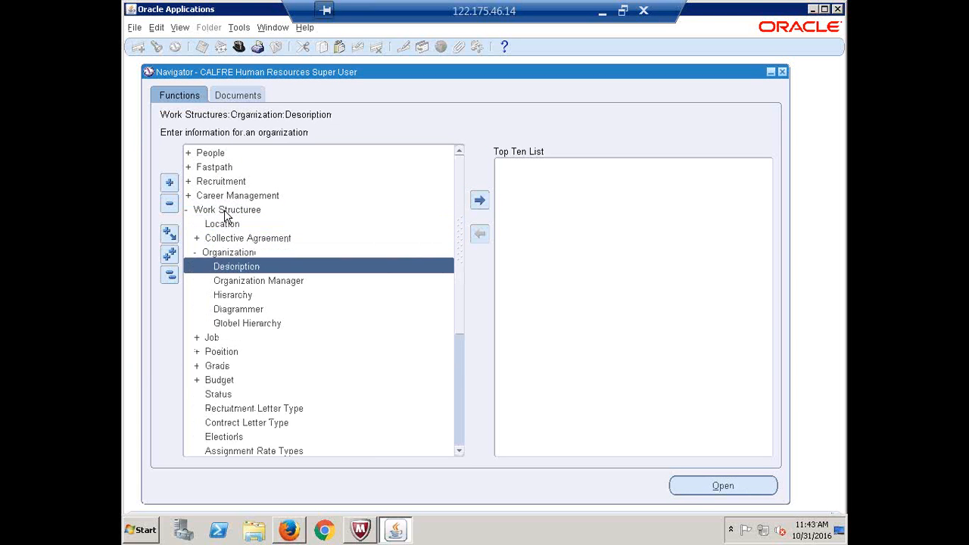
pyautogui.press('Return')
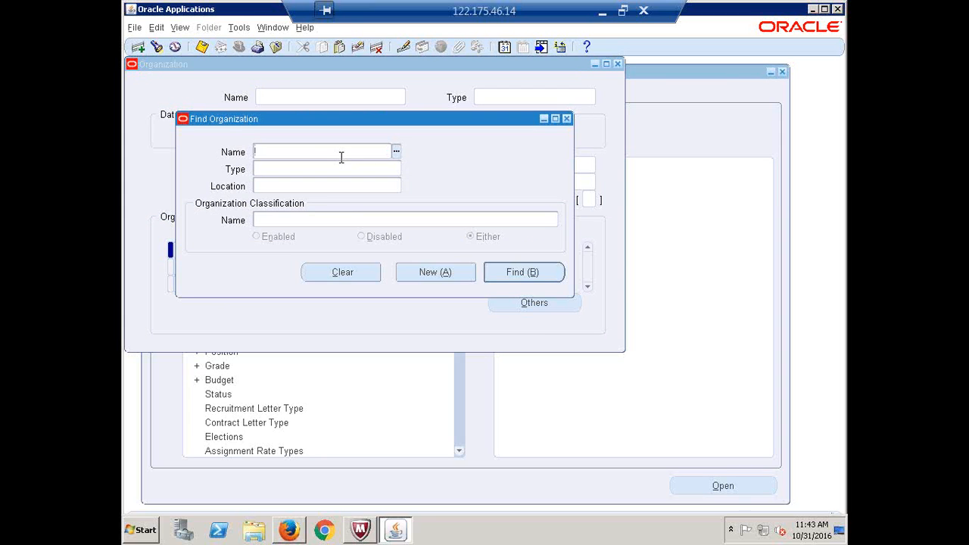
# Find the CALFRE Item Master Inventory organization by name
pyautogui.write('CALFRE ITEM')
pyautogui.press('Tab')
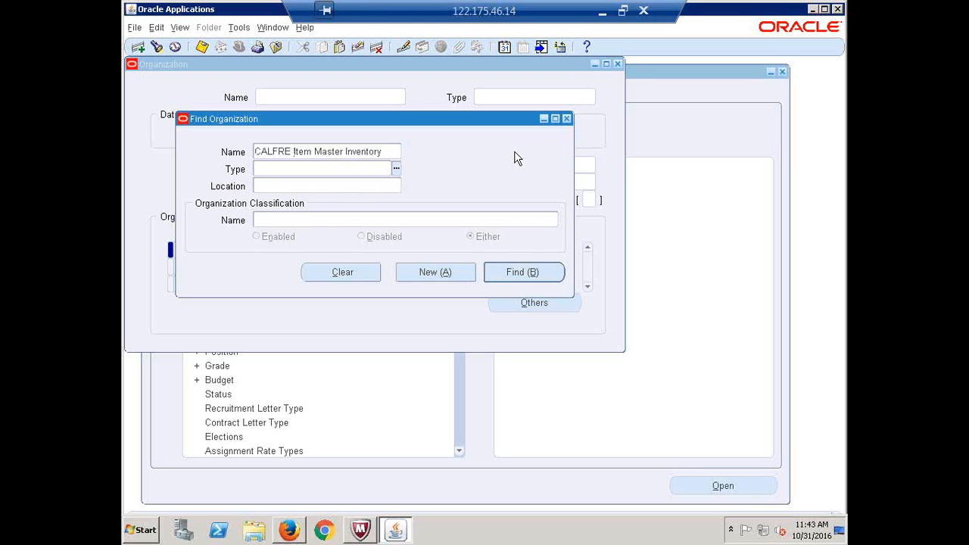
pyautogui.click(520, 278)
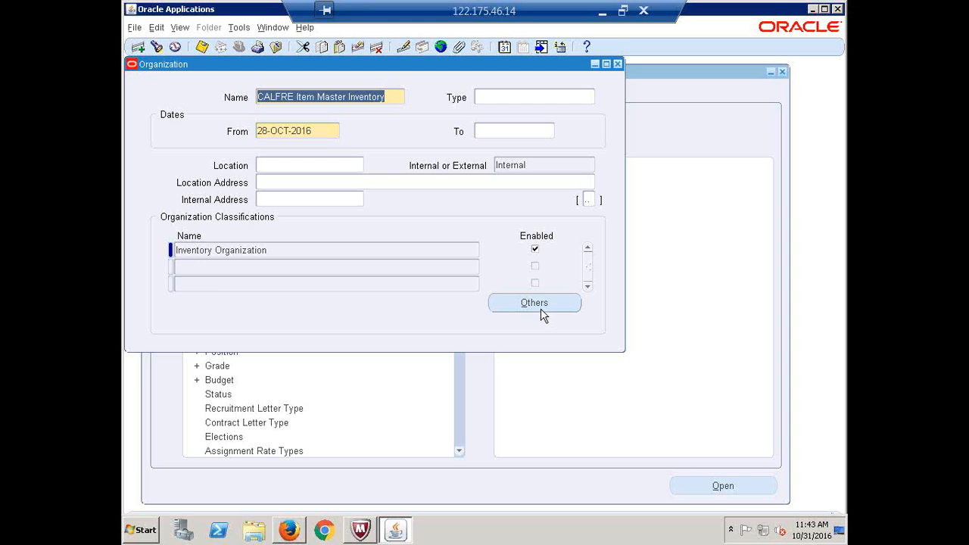
# Reopen the Description form and load CALFRE Item Master Inventory again
pyautogui.click(617, 64)
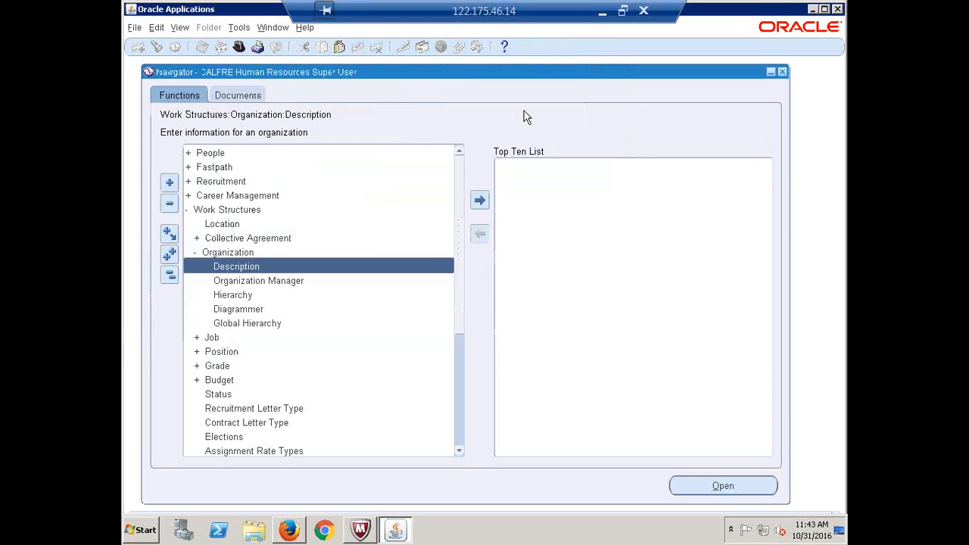
pyautogui.doubleClick(238, 265)
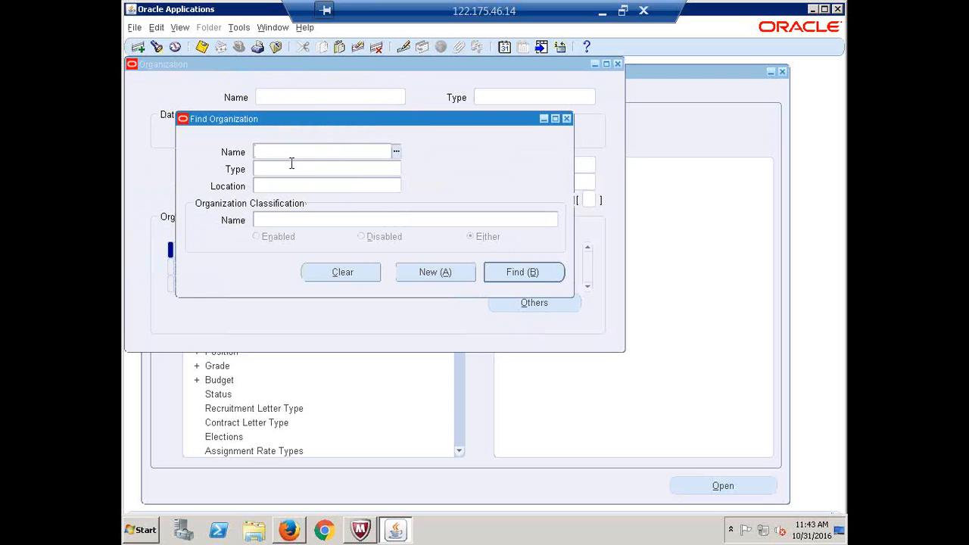
pyautogui.write('CALFRE ITEM')
pyautogui.press('Tab')
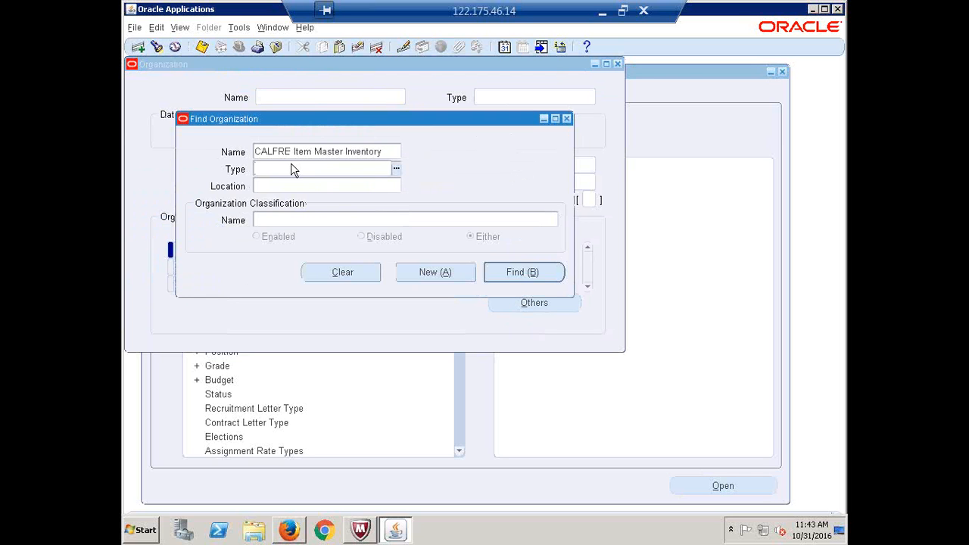
pyautogui.click(523, 273)
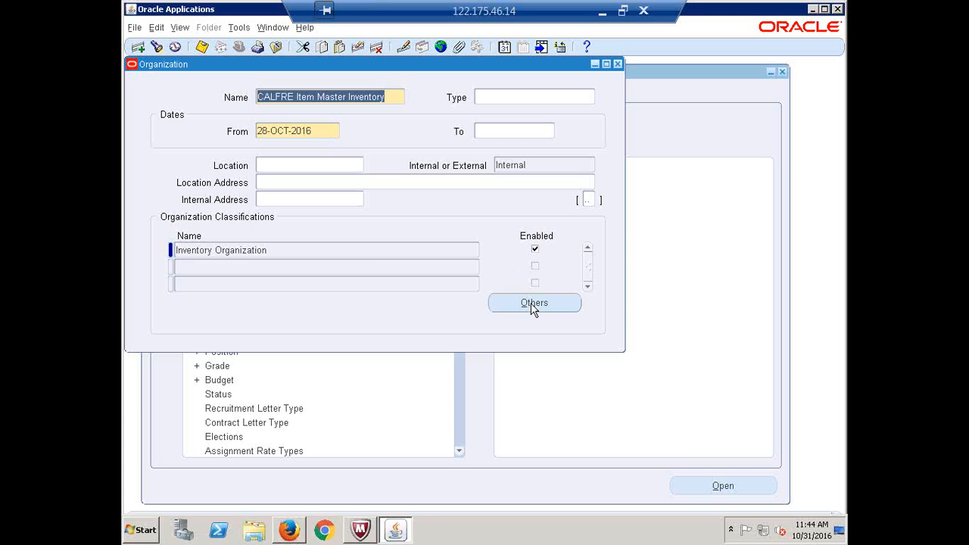
# Request the organization's Inventory Information and dismiss the 'Function not available to this responsibility' error
pyautogui.click(531, 304)
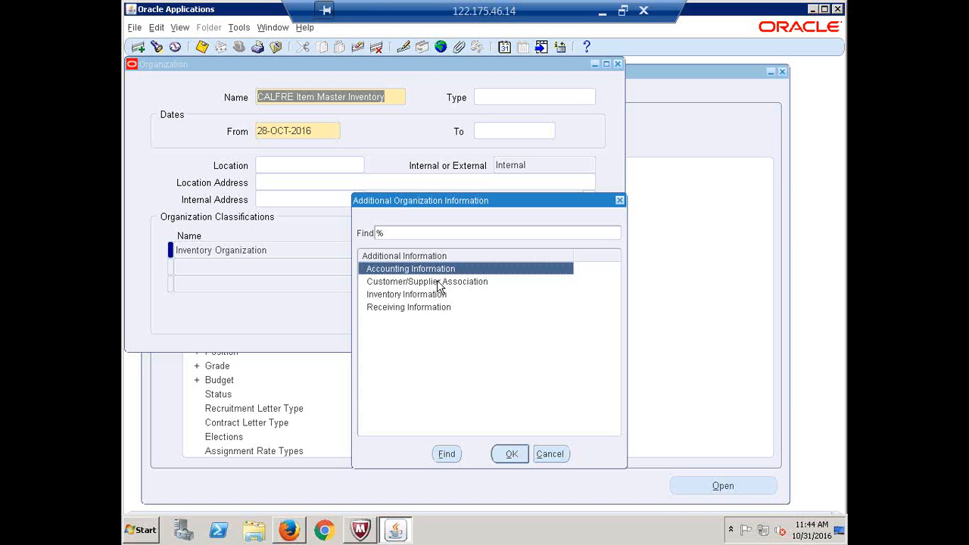
pyautogui.click(421, 296)
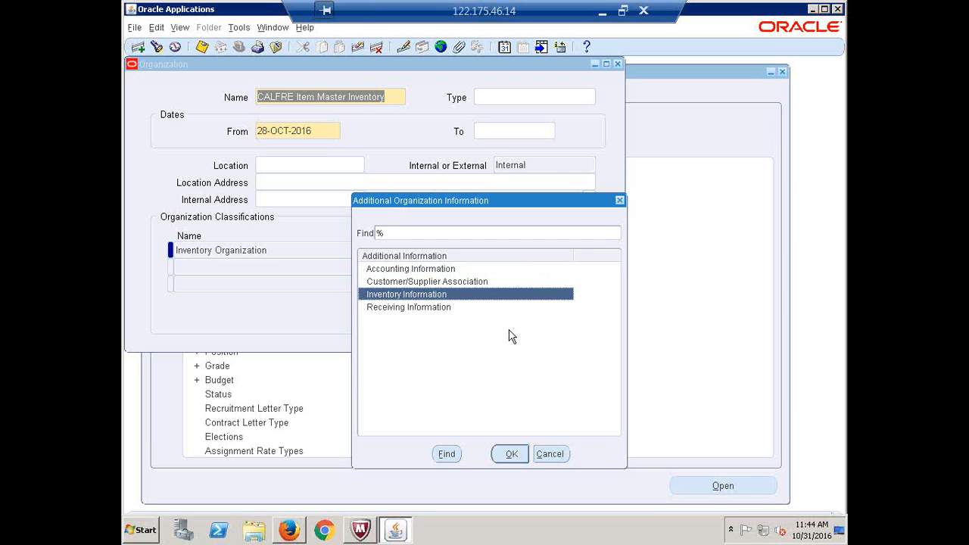
pyautogui.click(512, 454)
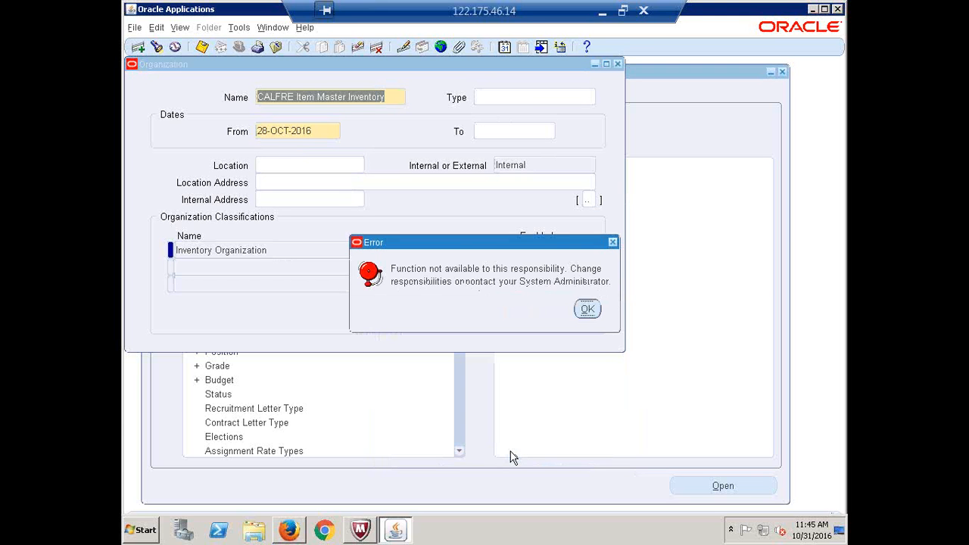
pyautogui.click(587, 310)
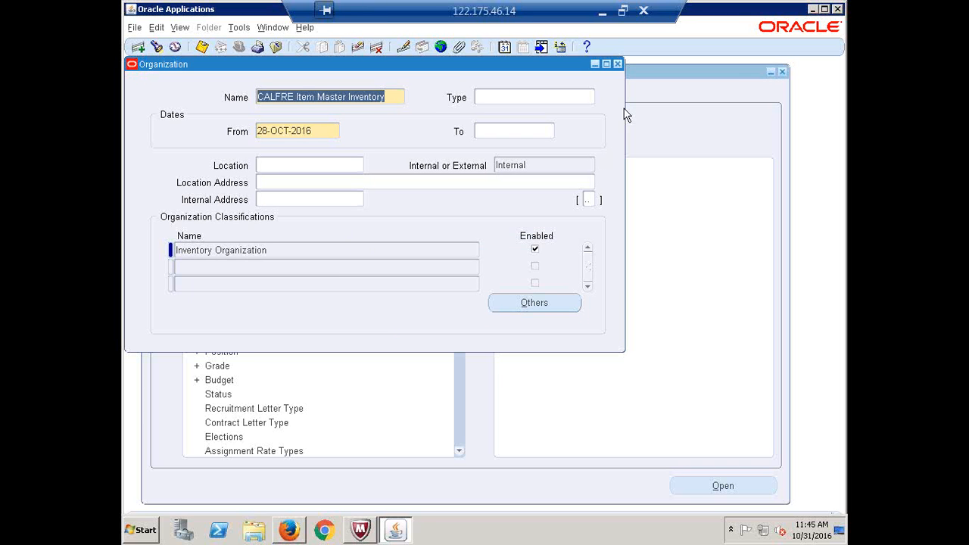
# Close the Organization form and switch to the CALFRE Inventory Super User responsibility
pyautogui.click(618, 64)
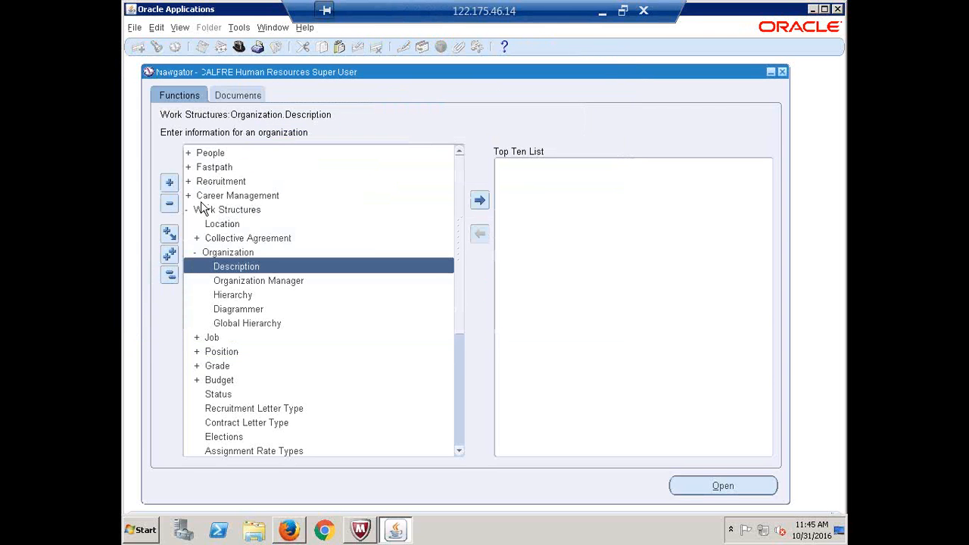
pyautogui.click(170, 275)
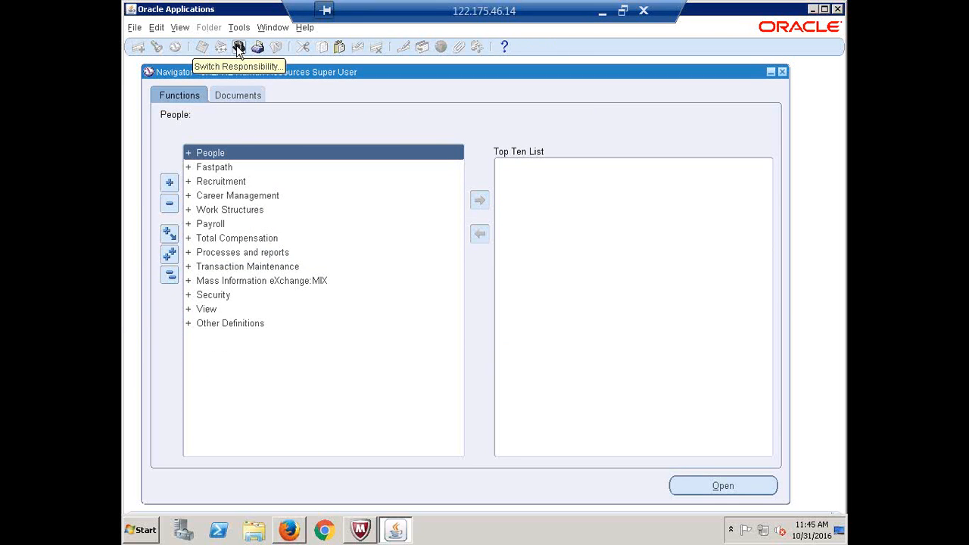
pyautogui.click(238, 48)
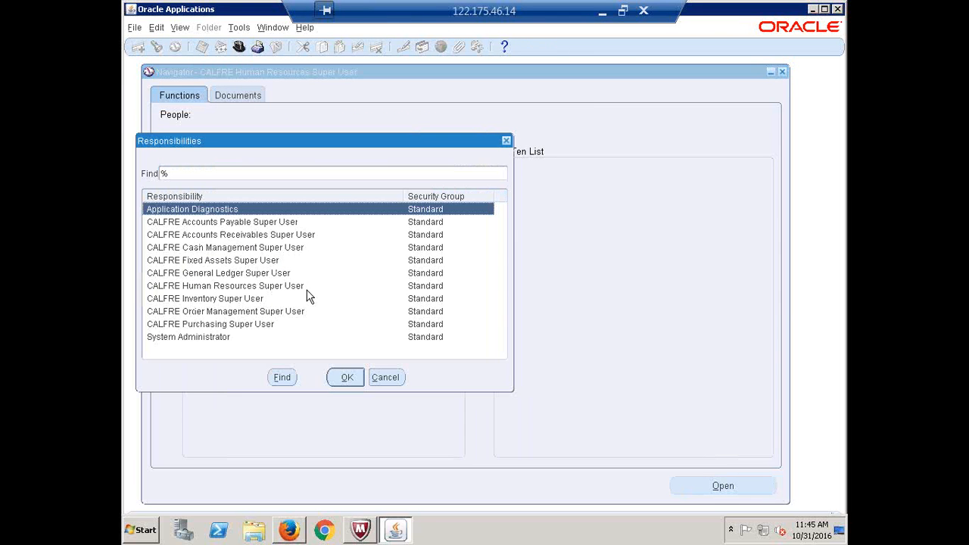
pyautogui.click(236, 299)
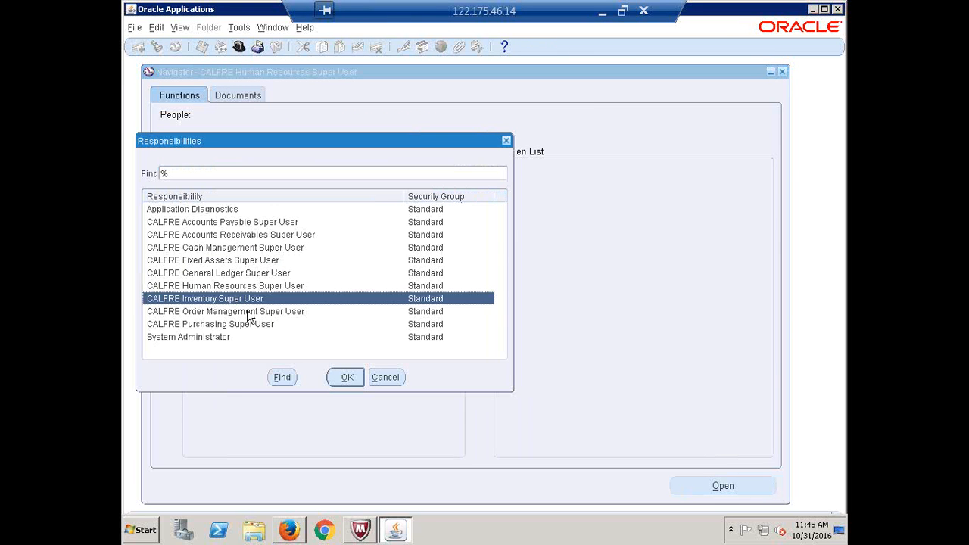
pyautogui.press('Return')
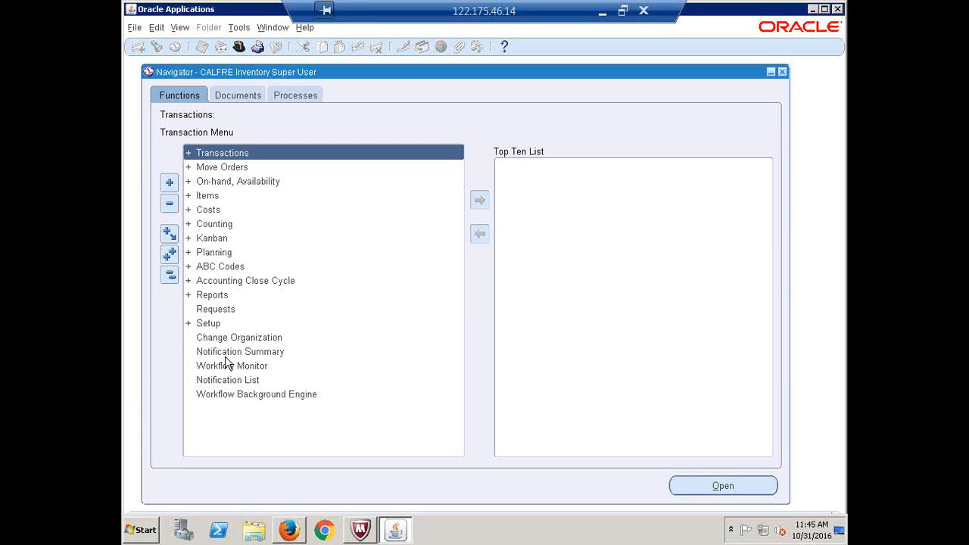
# Expand Setup > Organizations in the Navigator
pyautogui.doubleClick(208, 324)
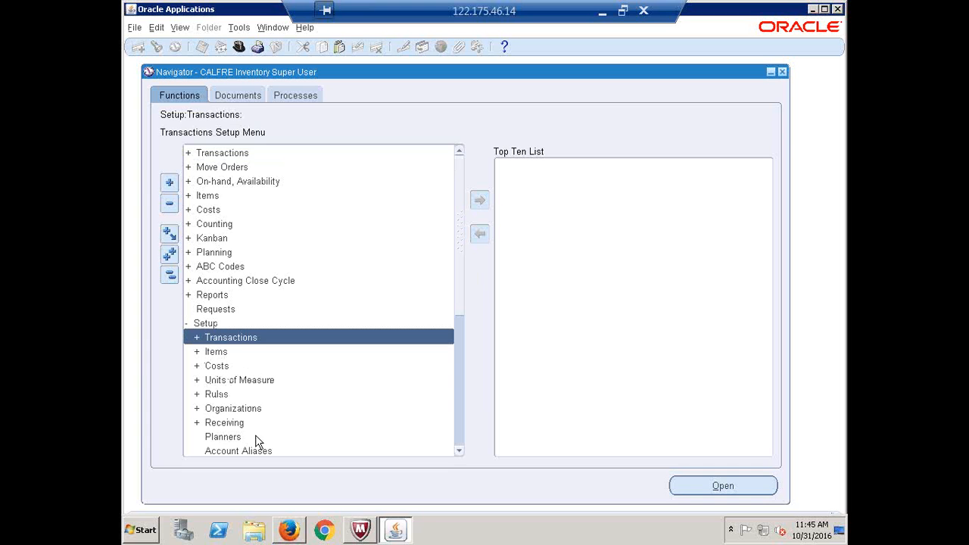
pyautogui.doubleClick(237, 411)
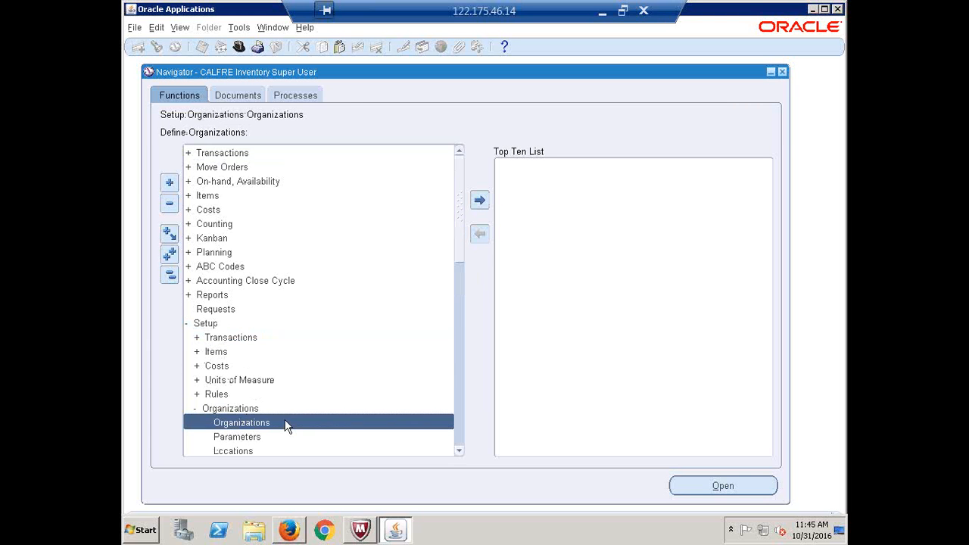
pyautogui.moveTo(458, 227); pyautogui.dragTo(465, 266)
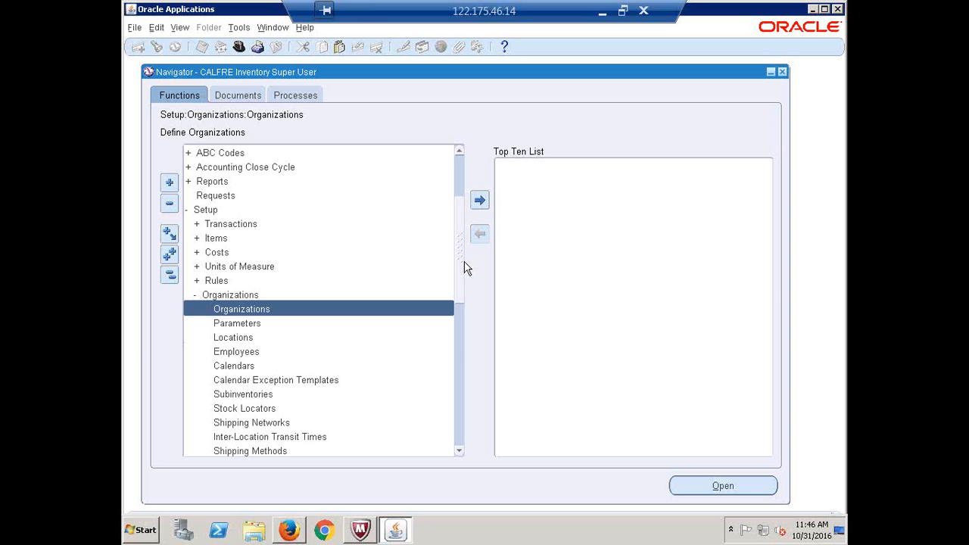
# Find the CALFRE Item Master Inventory organization and choose its Inventory Information type
pyautogui.press('Return')
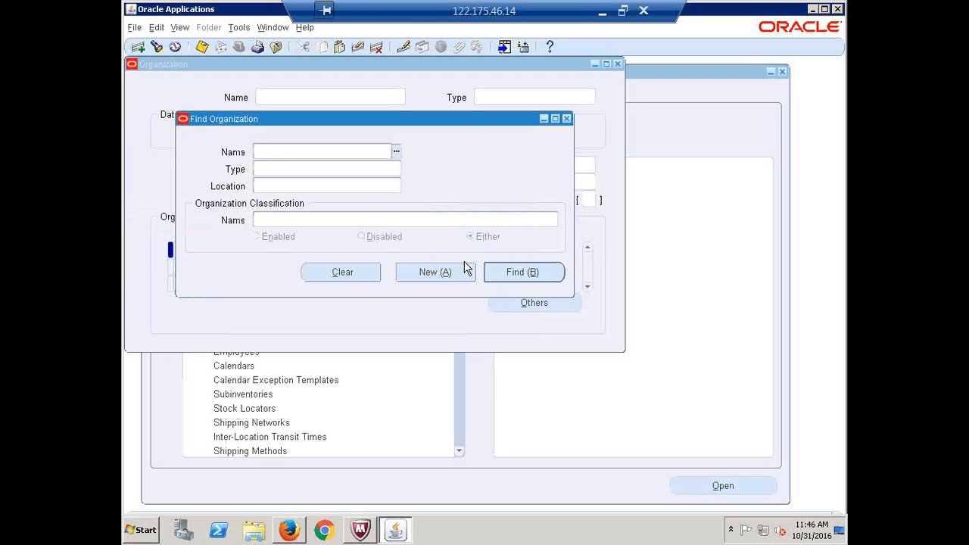
pyautogui.write('CALFRE ITEM')
pyautogui.press('Tab')
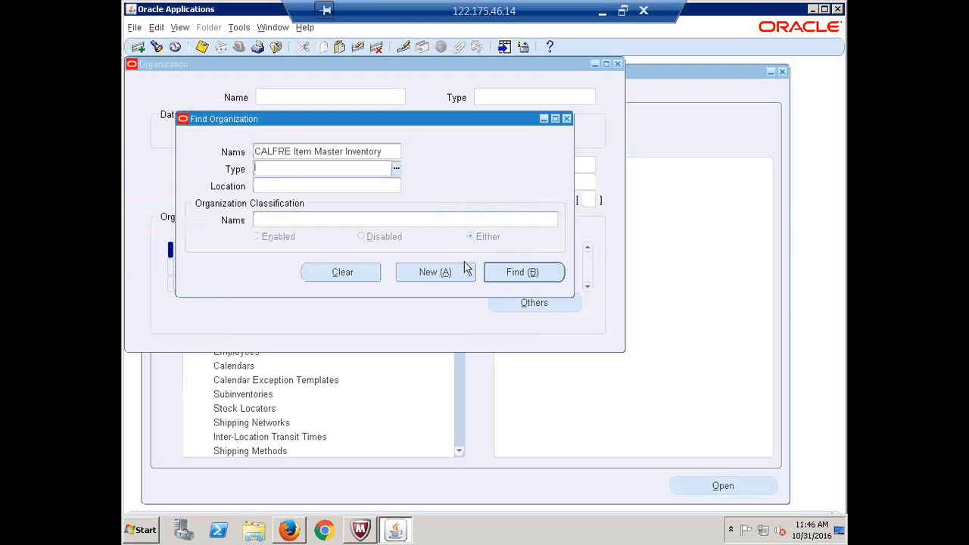
pyautogui.click(519, 276)
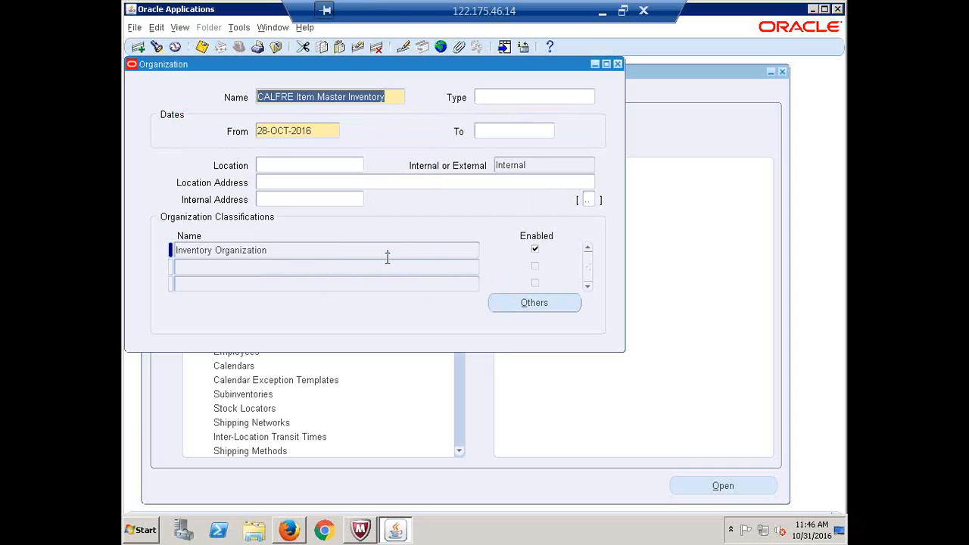
pyautogui.click(526, 305)
pyautogui.click(406, 296)
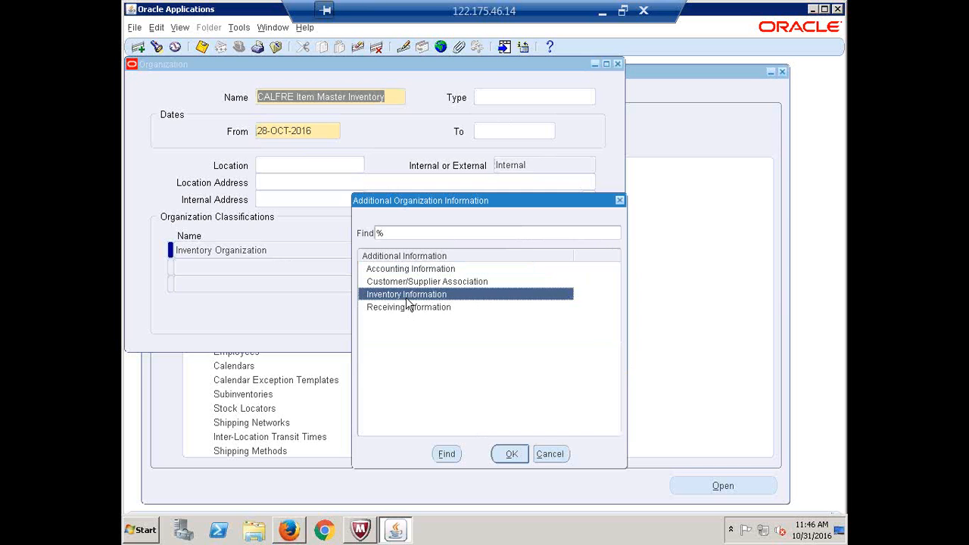
# Open the Organization Parameters form for the item master organization and reposition it
pyautogui.click(509, 451)
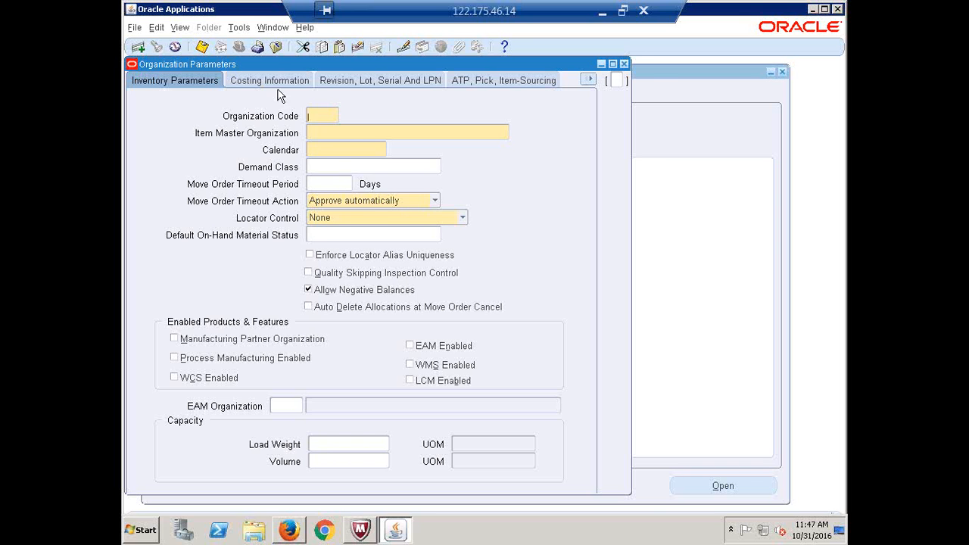
pyautogui.moveTo(265, 62); pyautogui.dragTo(288, 85)
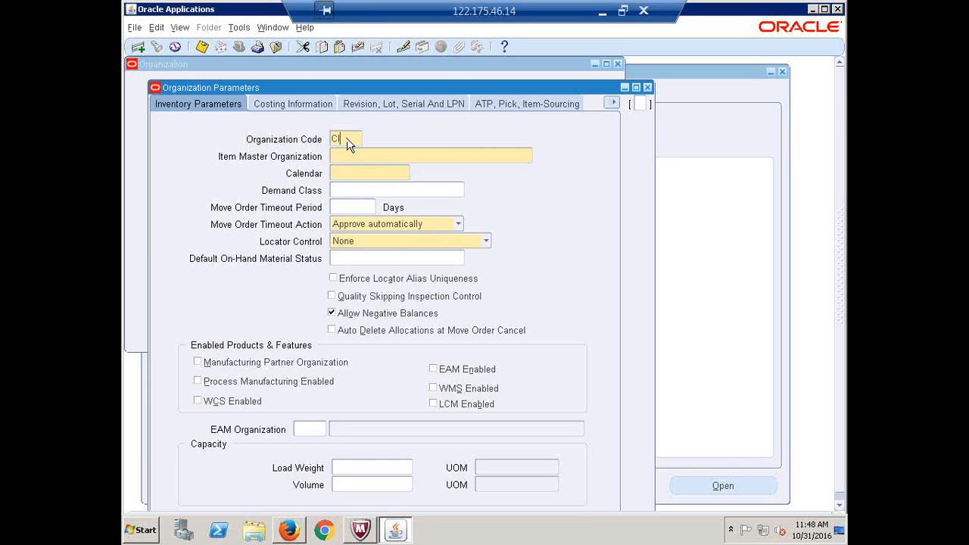
# Enter organization code CIM and move to the Item Master Organization field
pyautogui.press('BackSpace')
pyautogui.press('BackSpace')
pyautogui.press('BackSpace')
pyautogui.click(394, 157)
pyautogui.moveTo(242, 88); pyautogui.dragTo(305, 131)
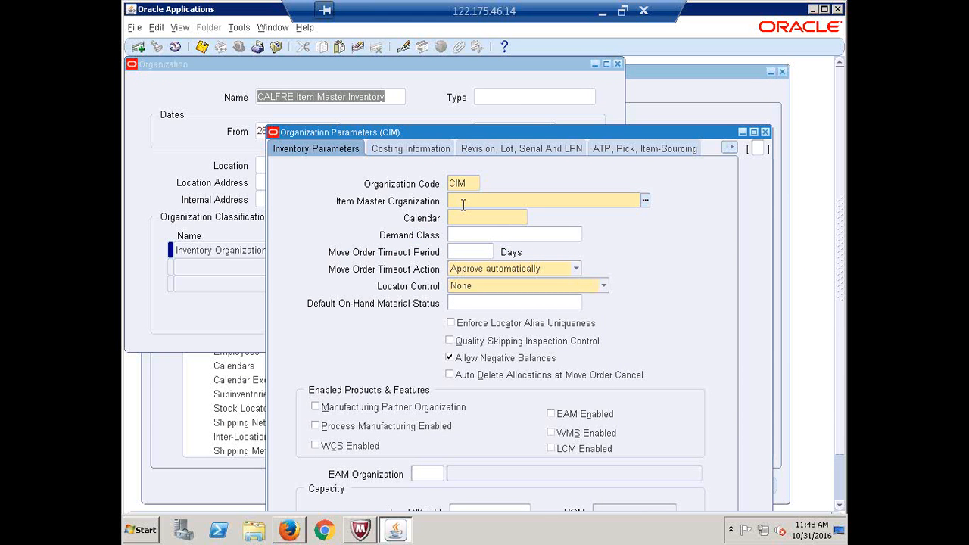
# Set Item Master Organization to CALFRE Item Master Inventory and Calendar to CALFRE WDC
pyautogui.write('CALFRE')
pyautogui.write('CALFRE WDC')
pyautogui.press('Tab')
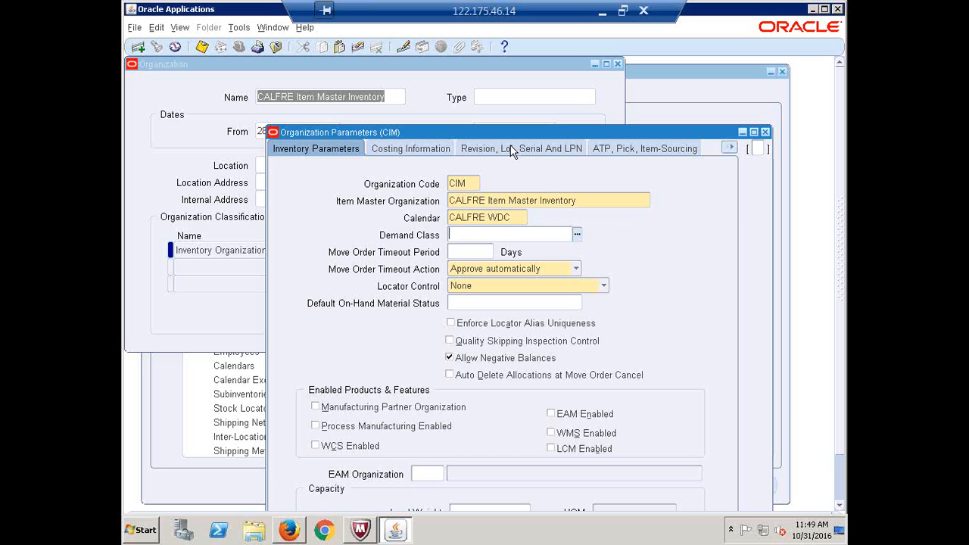
pyautogui.moveTo(506, 132); pyautogui.dragTo(394, 89)
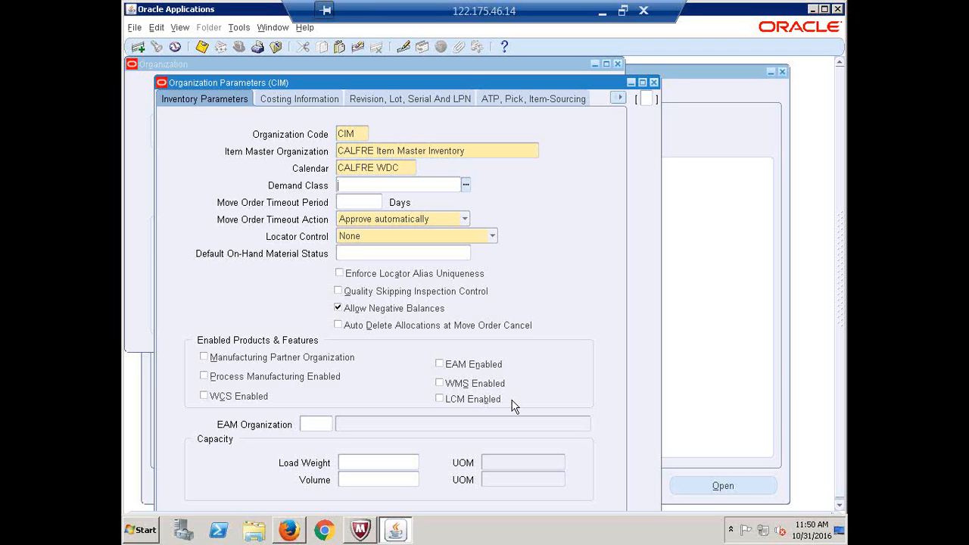
pyautogui.click(366, 135)
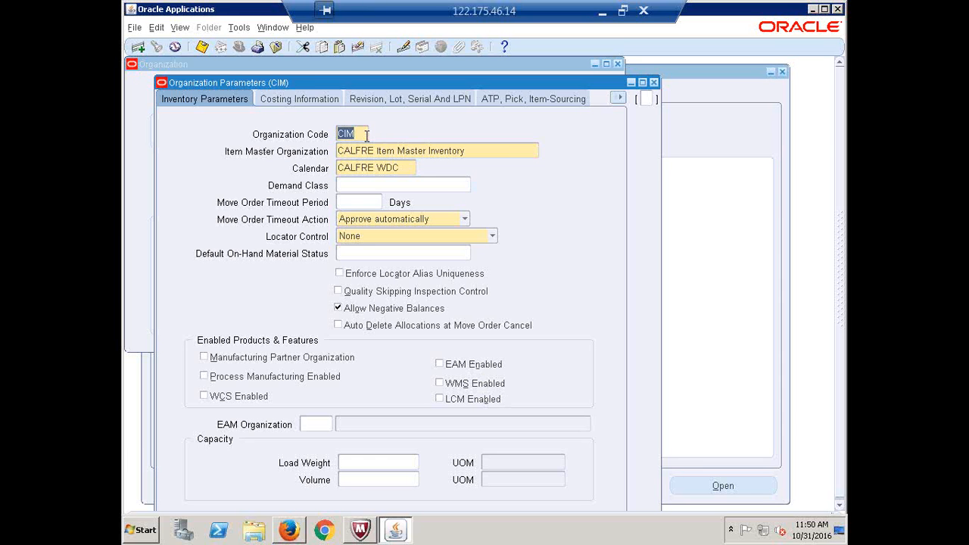
pyautogui.click(422, 152)
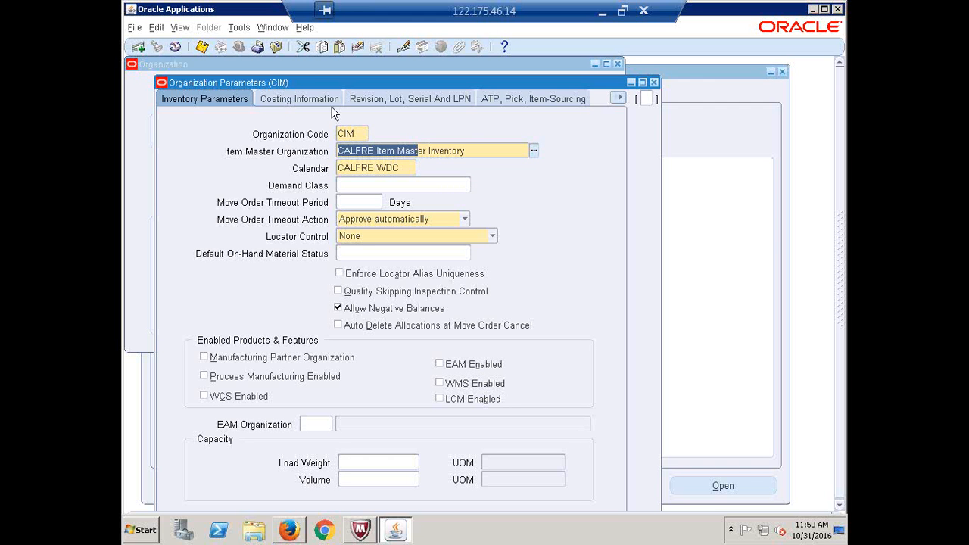
# Show CIM's Costing Information, with CALFRE Item Master Inventory as costing organization
pyautogui.click(290, 100)
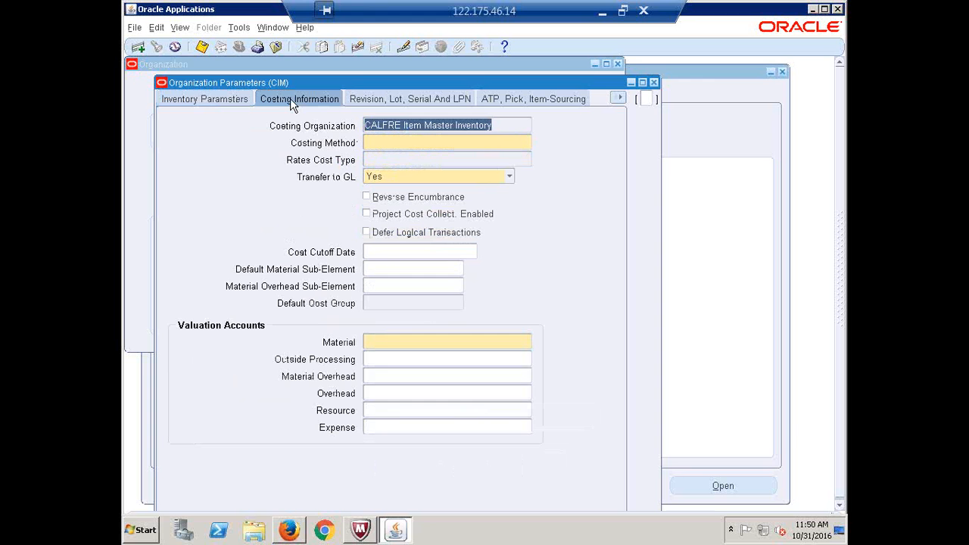
pyautogui.click(509, 125)
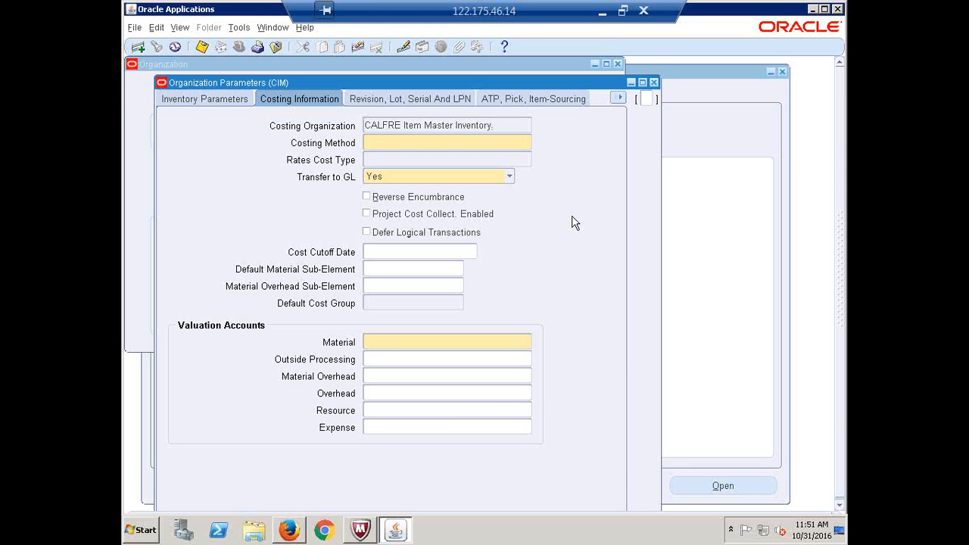
# Set CIM's Costing Method to Standard from the list of cost methods
pyautogui.click(483, 139)
pyautogui.click(526, 143)
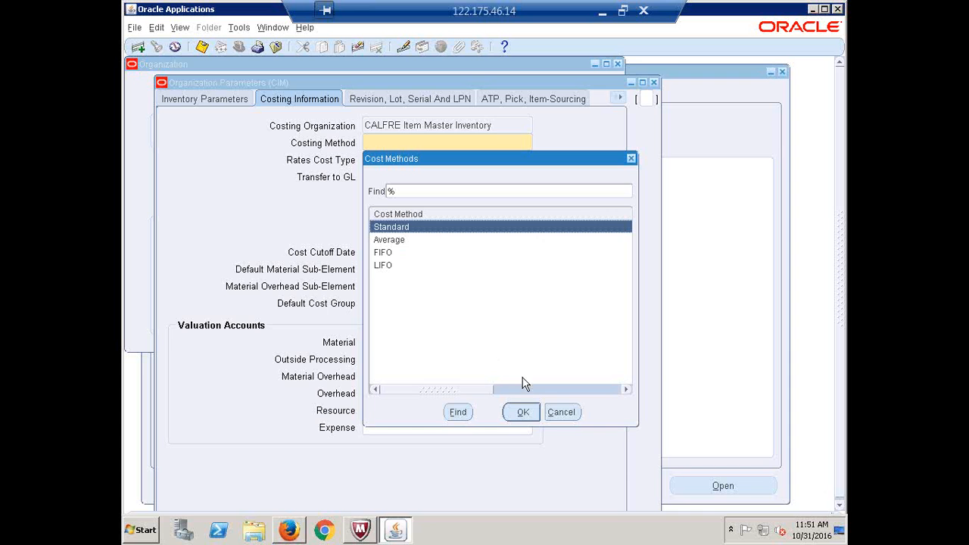
pyautogui.click(522, 413)
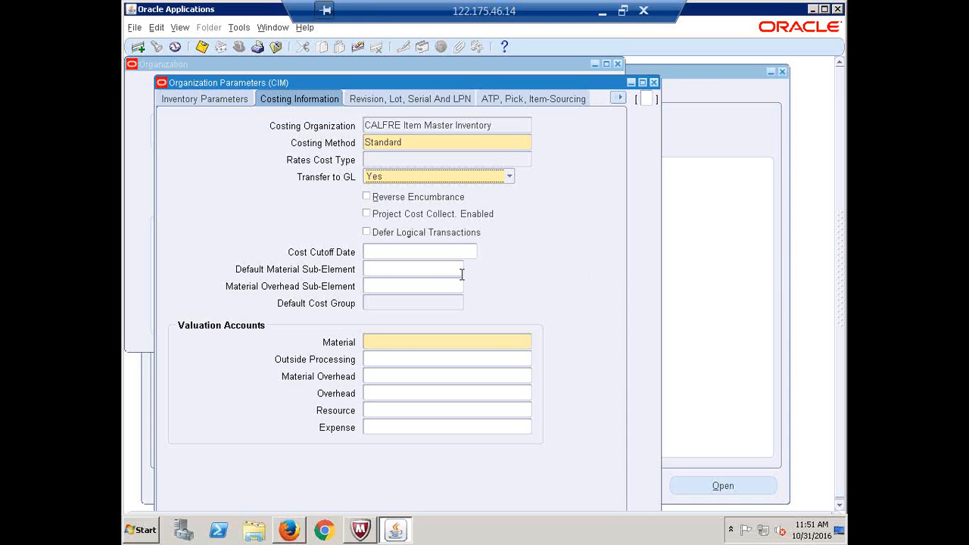
pyautogui.click(405, 342)
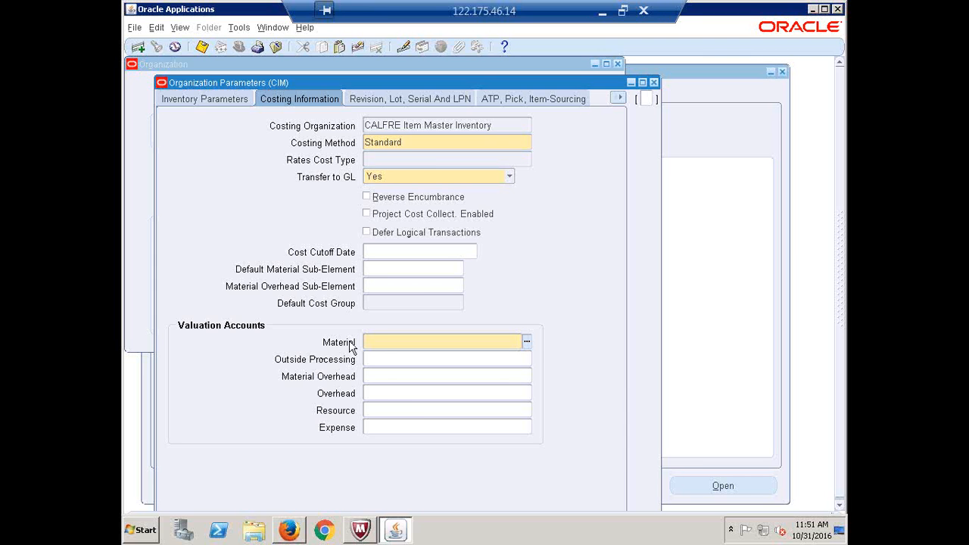
# Set the Material valuation account to 1000.1000.1410.0000.0000.0000 (1410 Inventory Material Value)
pyautogui.click(527, 344)
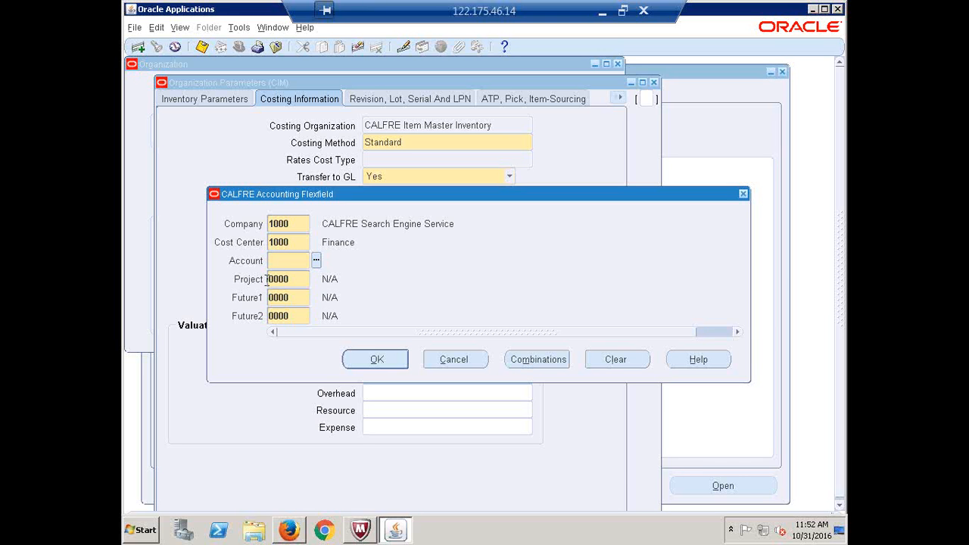
pyautogui.click(316, 260)
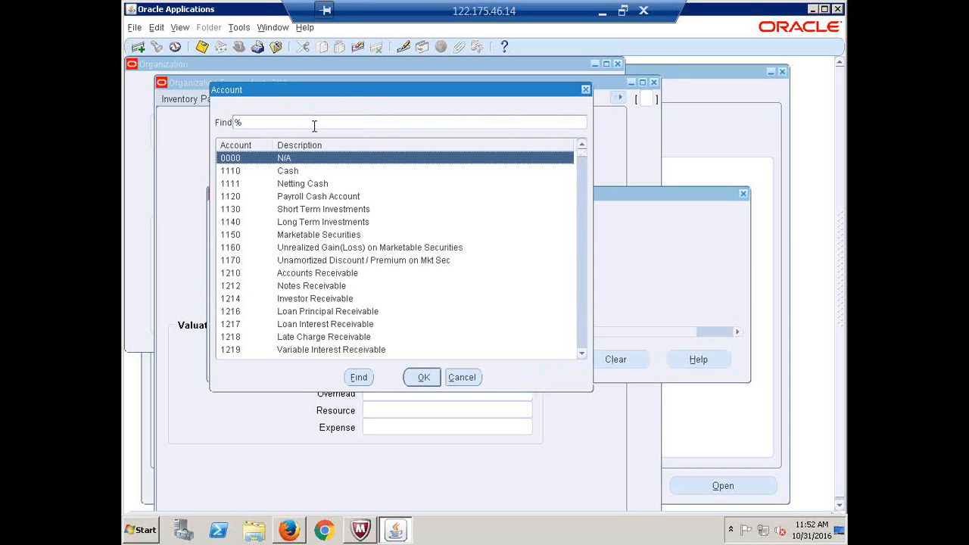
pyautogui.write('MATER')
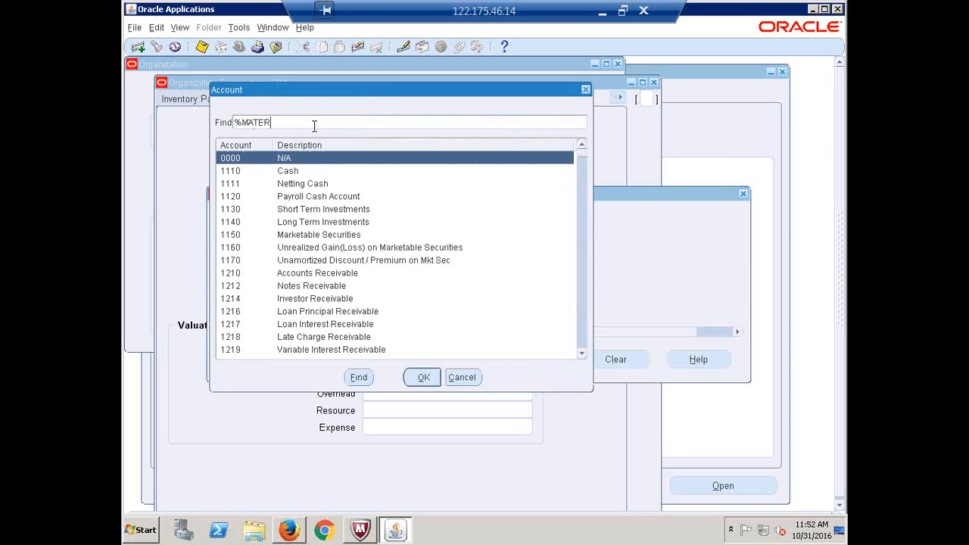
pyautogui.write('%')
pyautogui.click(359, 378)
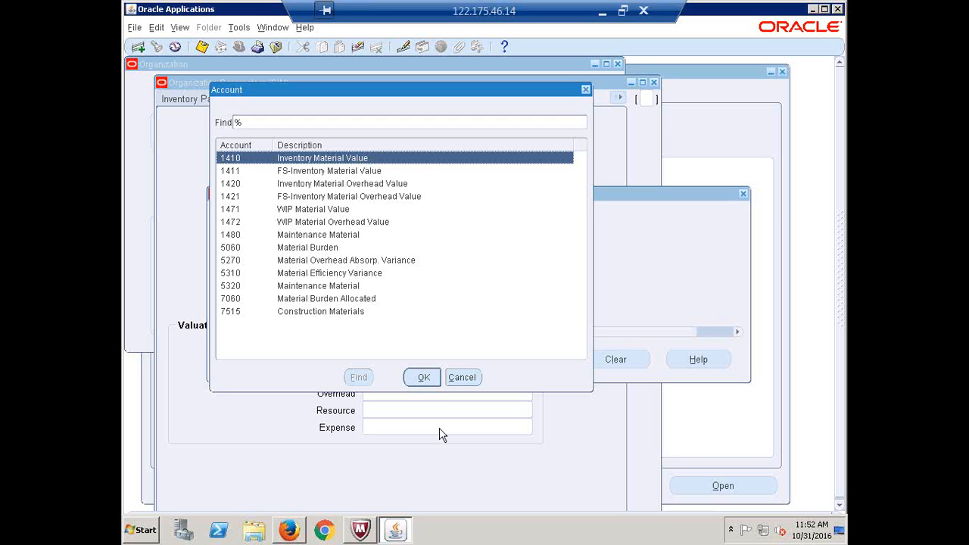
pyautogui.click(423, 377)
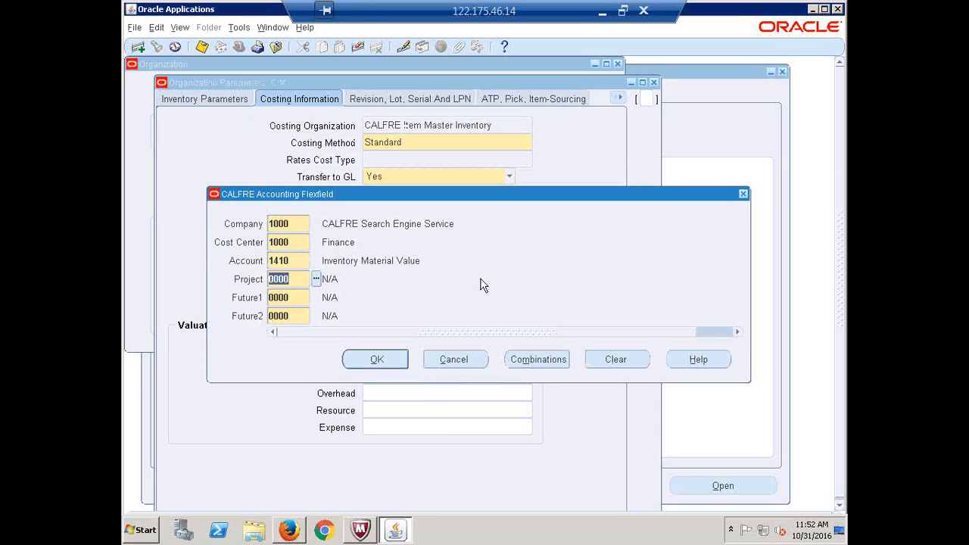
pyautogui.click(382, 359)
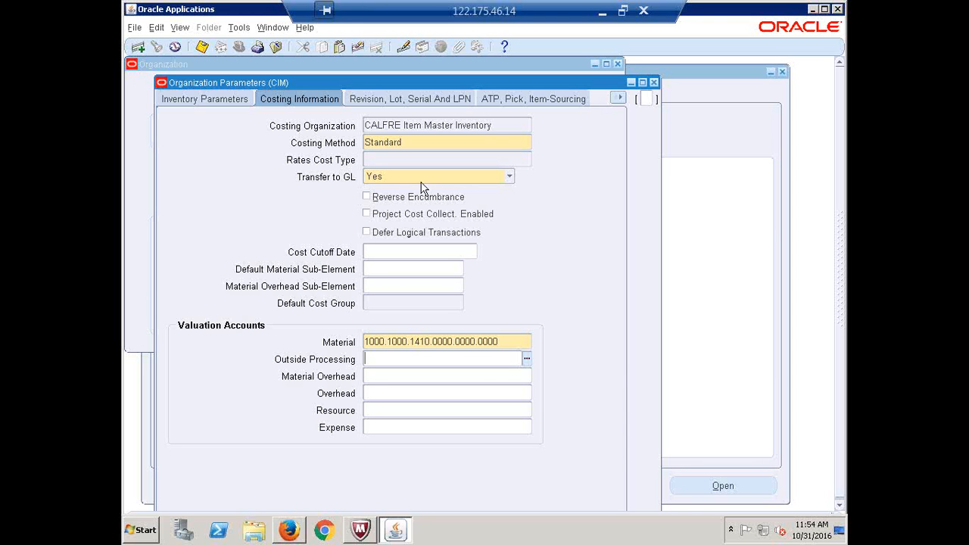
# Show the CIM organization's Revision, Lot, Serial and LPN parameters
pyautogui.click(384, 99)
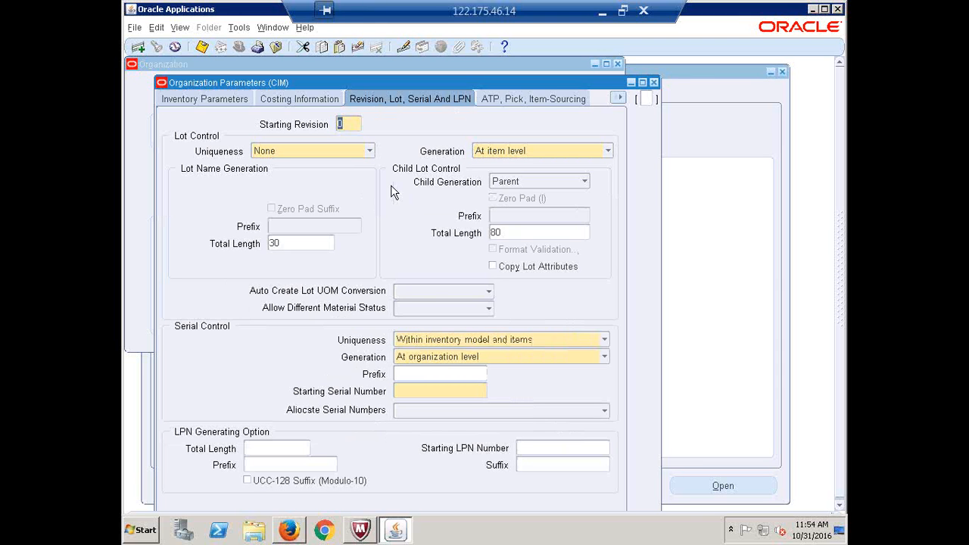
# Enter 1 as CIM's Starting Serial Number under Serial Control
pyautogui.click(350, 124)
pyautogui.click(418, 389)
pyautogui.write('1')
# Look through the ATP and Inter-Org Information parameter pages, ending on Other Accounts
pyautogui.click(516, 99)
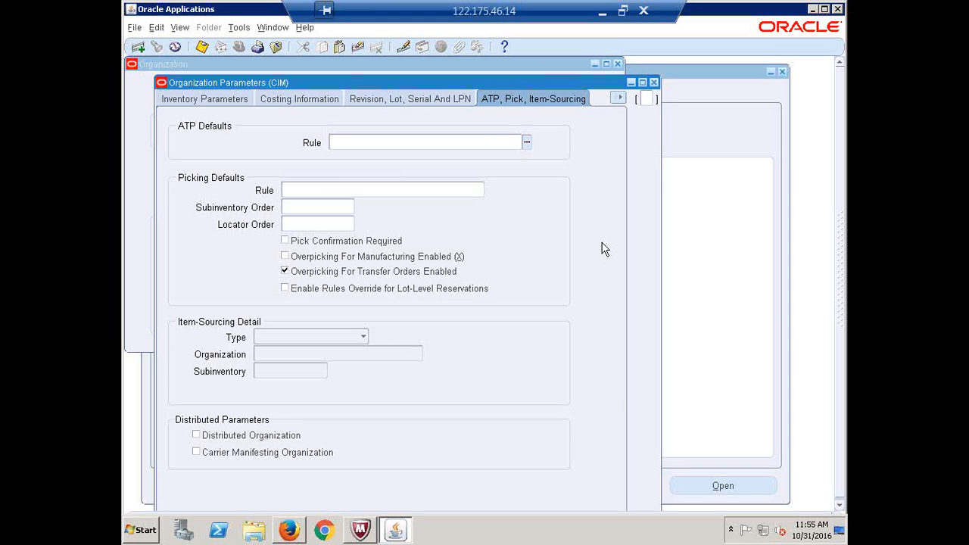
pyautogui.click(620, 97)
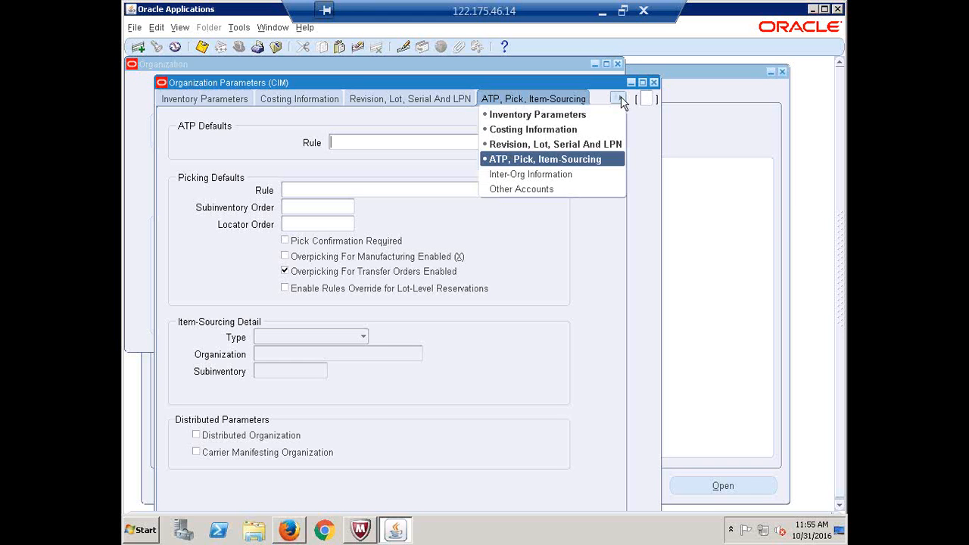
pyautogui.click(548, 191)
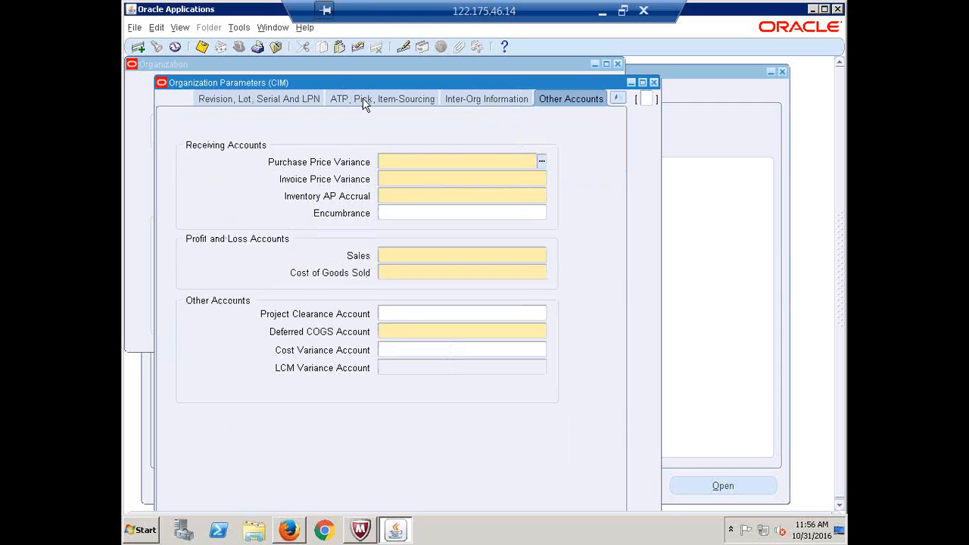
pyautogui.click(492, 99)
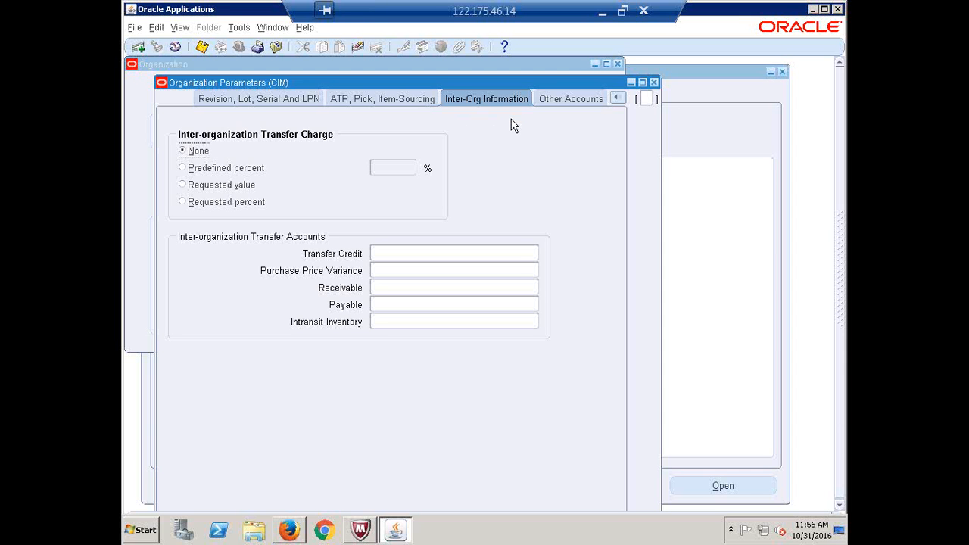
pyautogui.click(564, 108)
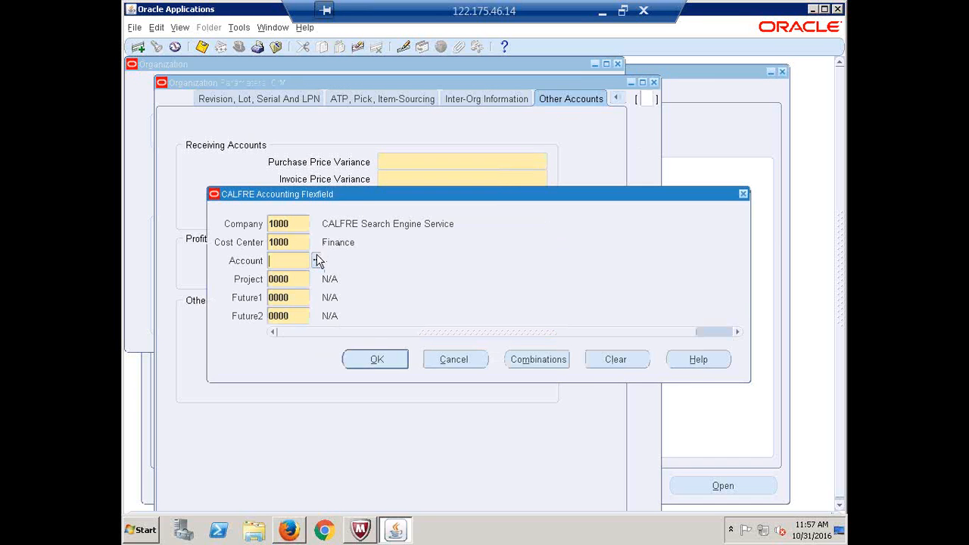
# Set Purchase Price Variance to 1000.1000.5210.0000.0000.0000 (5210 Purchase Price Variance)
pyautogui.click(316, 260)
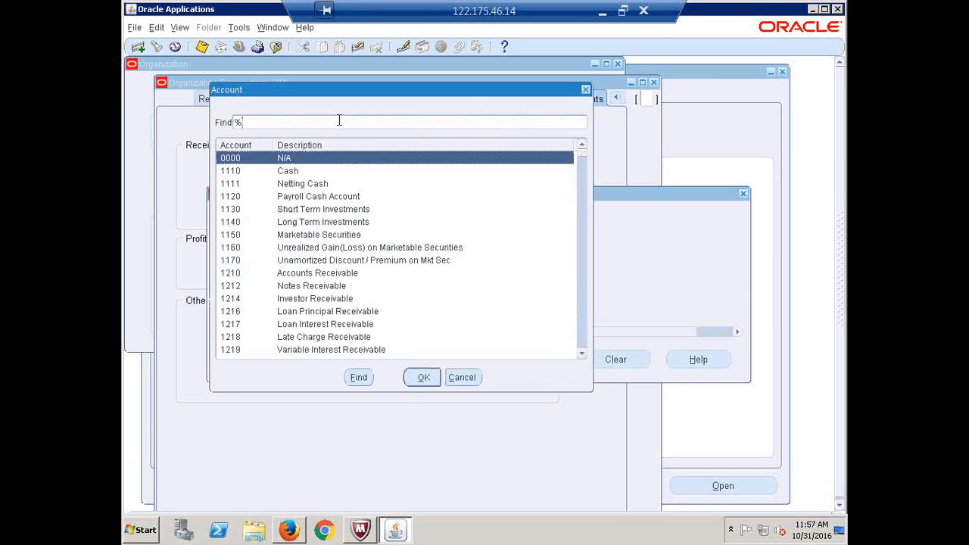
pyautogui.write('PURCHASE PR%')
pyautogui.press('Return')
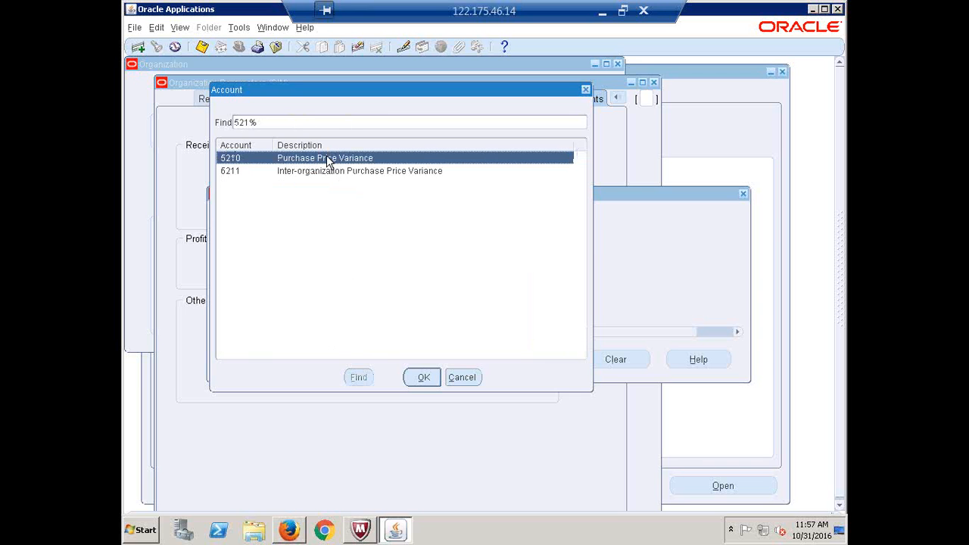
pyautogui.click(423, 377)
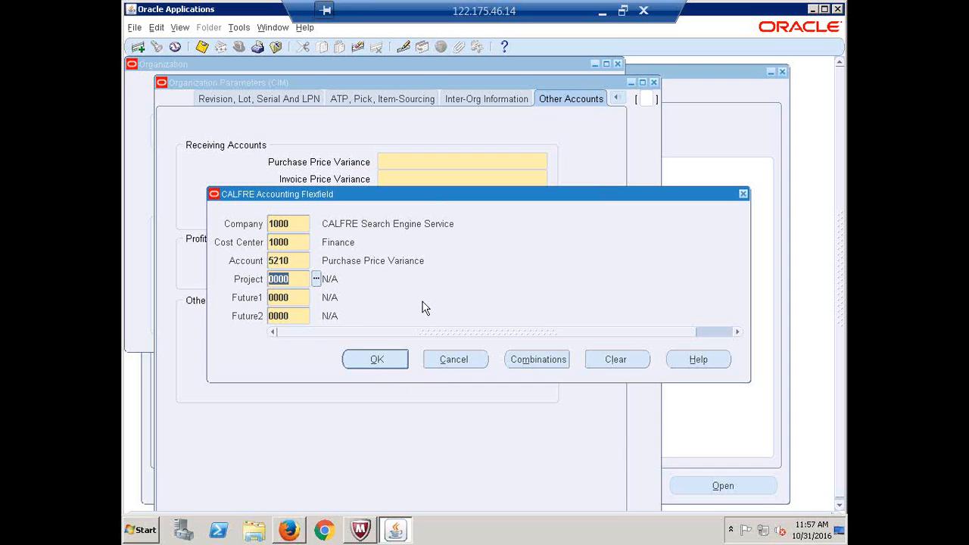
pyautogui.click(381, 359)
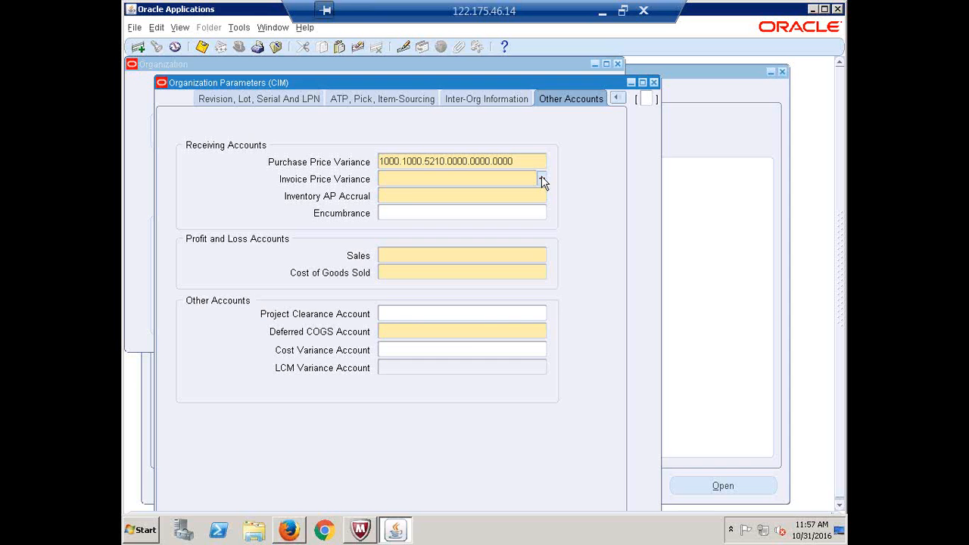
# Set Invoice Price Variance to 1000.1000.5220.0000.0000.0000 after searching INVOICE%
pyautogui.click(541, 178)
pyautogui.moveTo(471, 193); pyautogui.dragTo(509, 268)
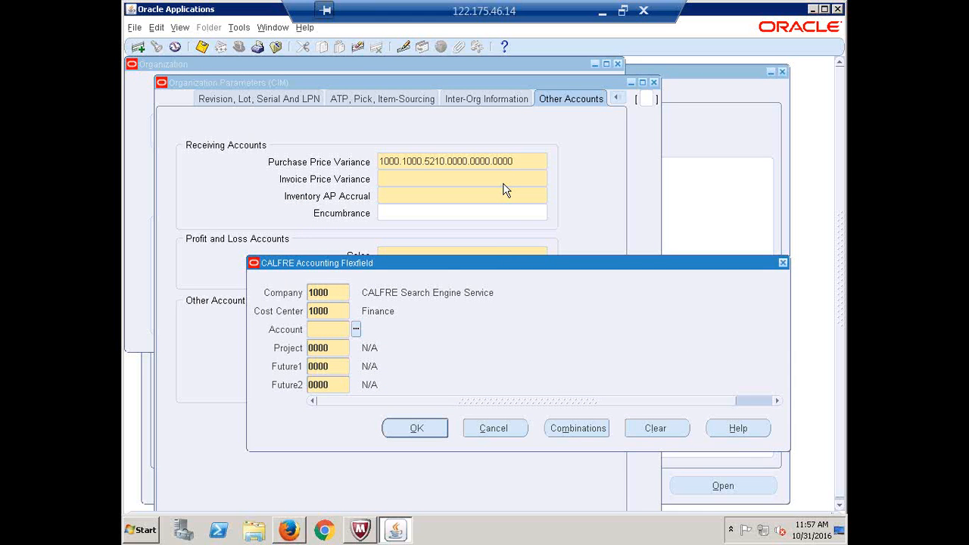
pyautogui.click(357, 330)
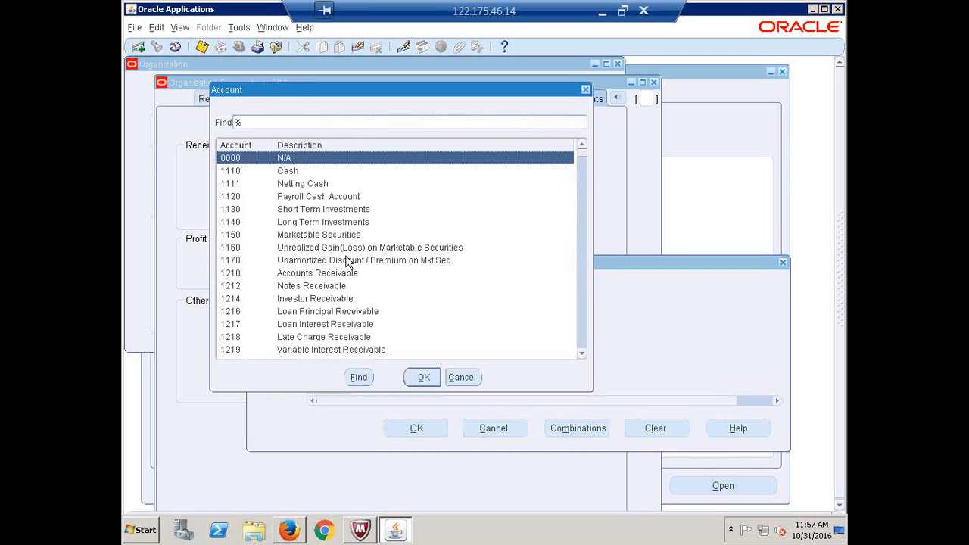
pyautogui.write('I')
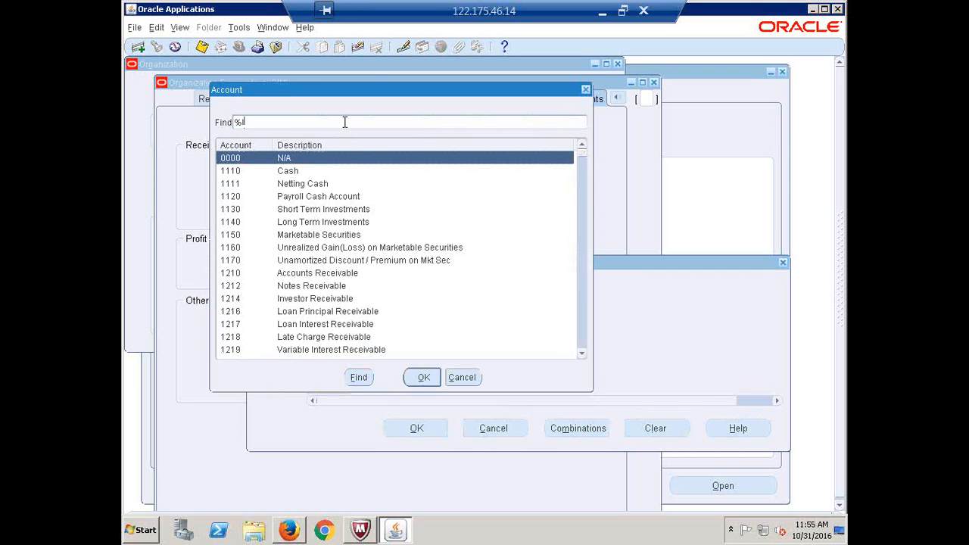
pyautogui.write('NVOICE%')
pyautogui.press('Return')
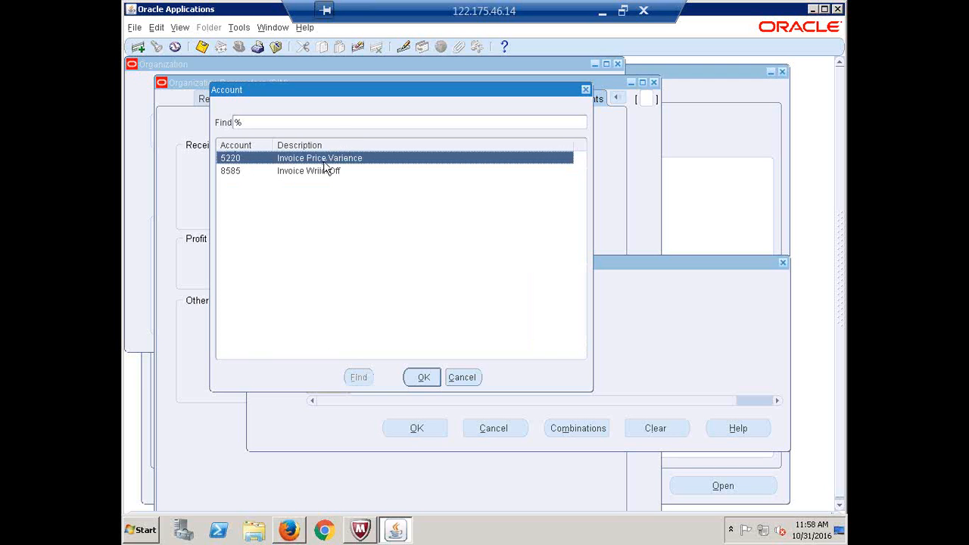
pyautogui.click(429, 378)
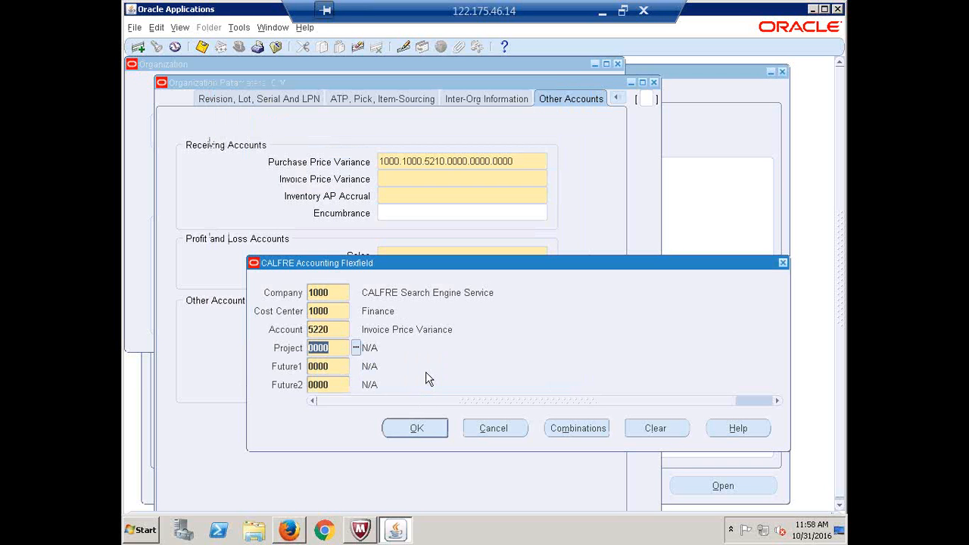
pyautogui.click(415, 429)
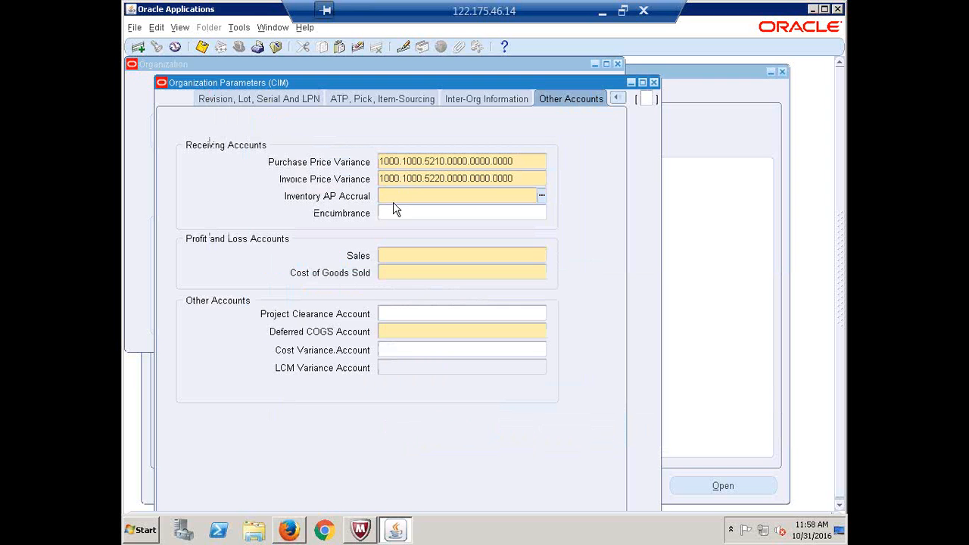
# Set Inventory AP Accrual to 1000.1000.5511.0000.0000.0000 via an 'AP Accru %' account search
pyautogui.click(522, 179)
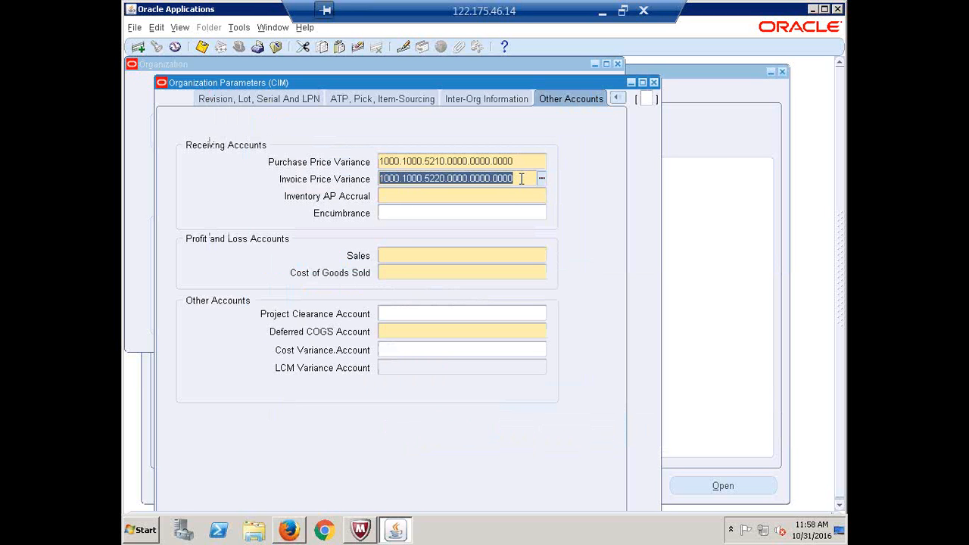
pyautogui.click(493, 196)
pyautogui.click(541, 196)
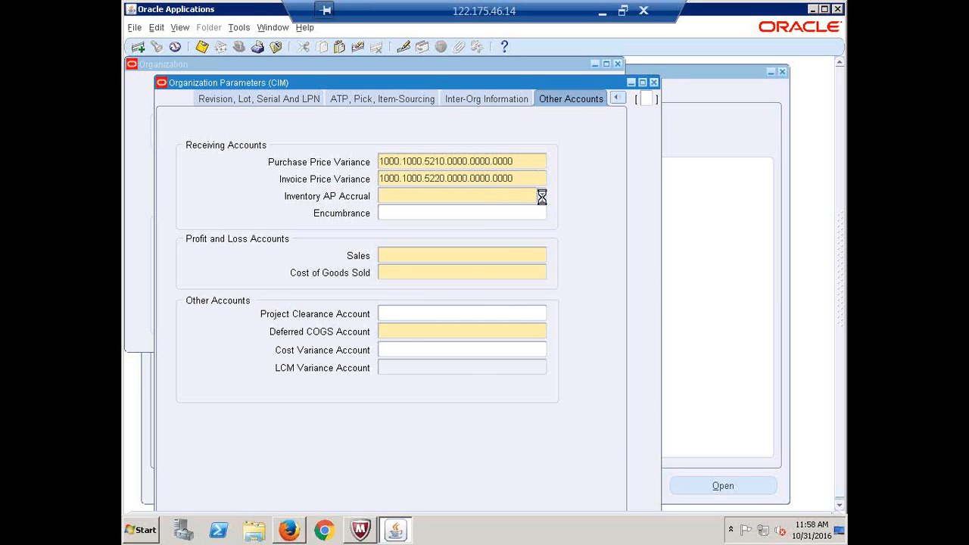
pyautogui.click(315, 261)
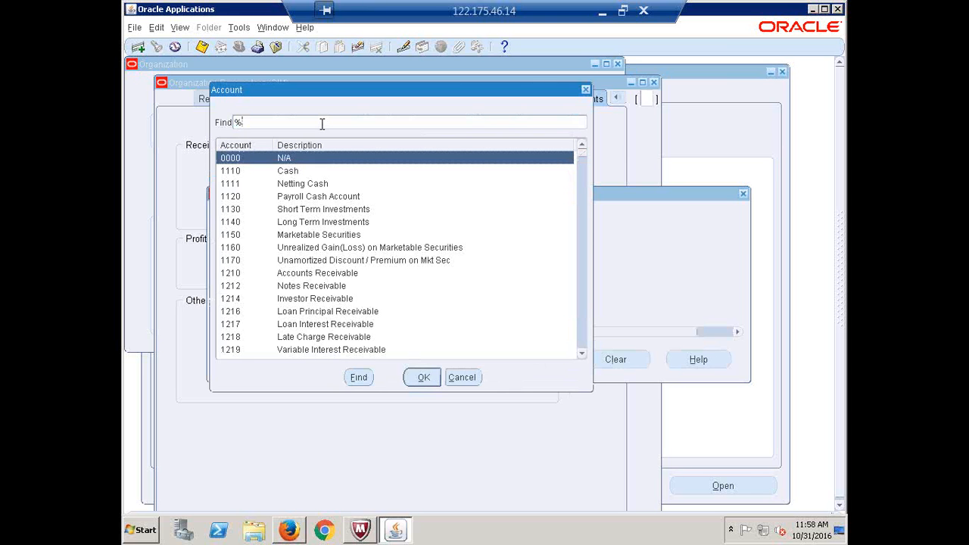
pyautogui.write('a')
pyautogui.press('BackSpace')
pyautogui.write('AP Accru %')
pyautogui.press('Return')
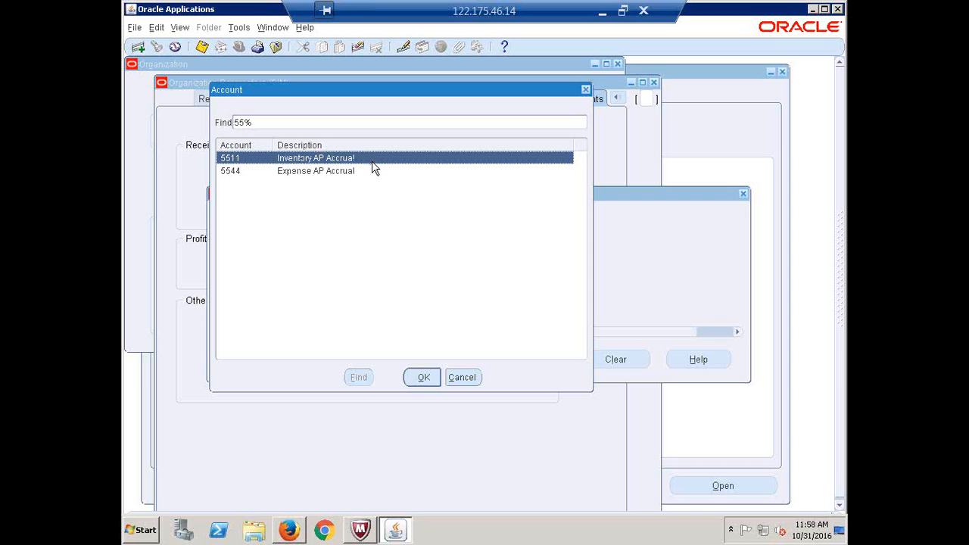
pyautogui.click(423, 378)
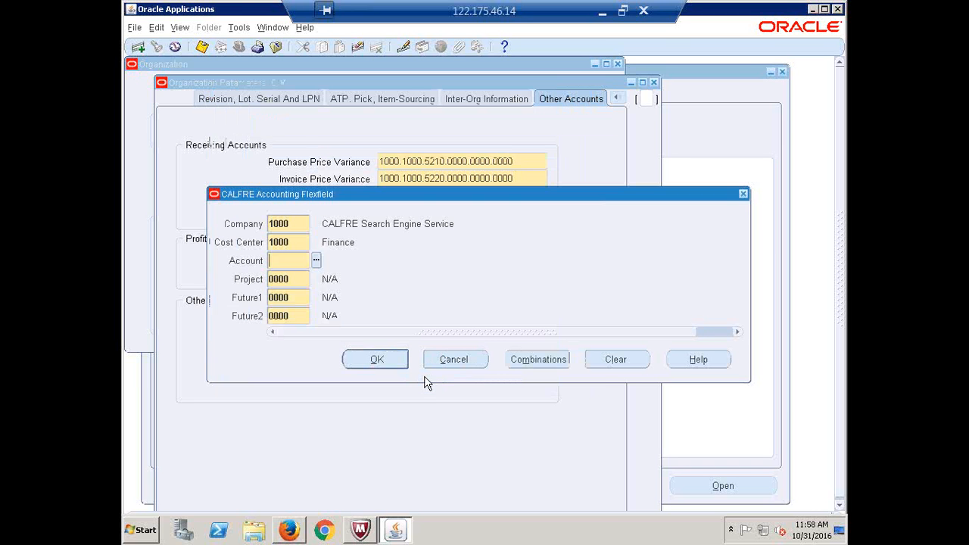
pyautogui.click(374, 359)
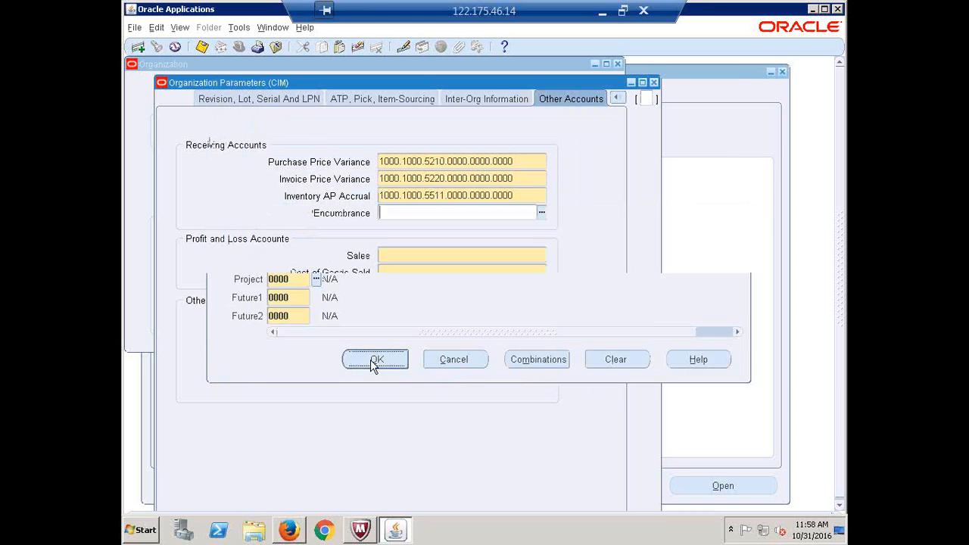
pyautogui.click(426, 250)
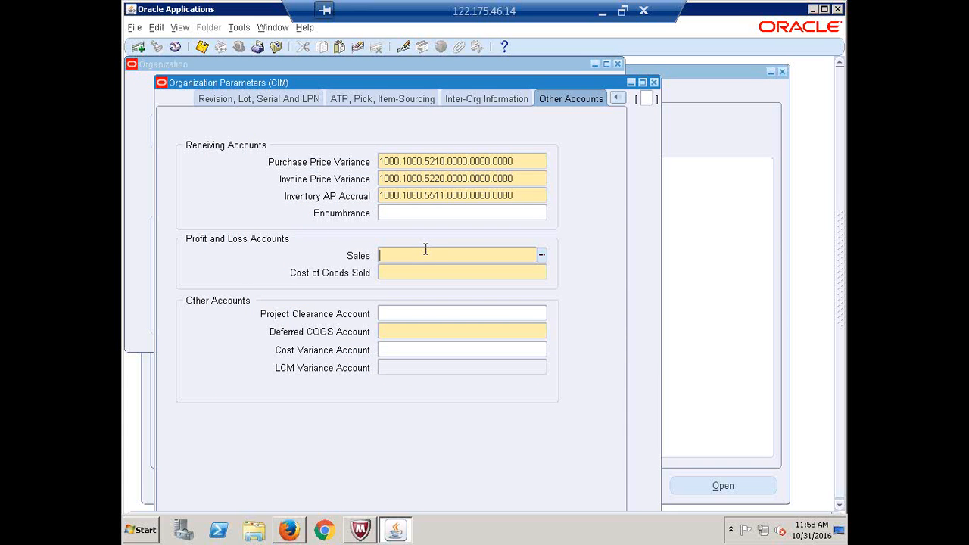
# Fill the Sales account with 1000.1000.4140.0000.0000.0000, choosing 4140 Training from the 4% list
pyautogui.click(541, 255)
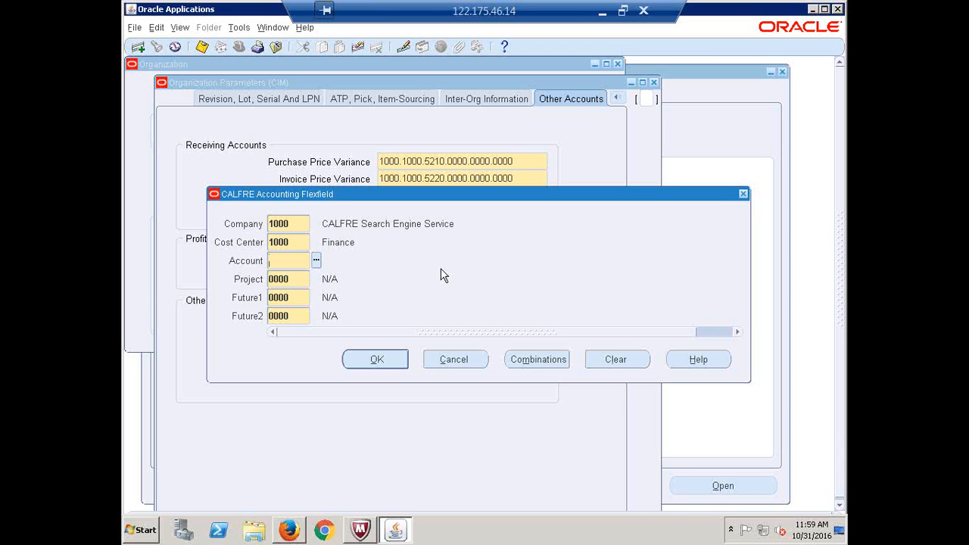
pyautogui.click(317, 260)
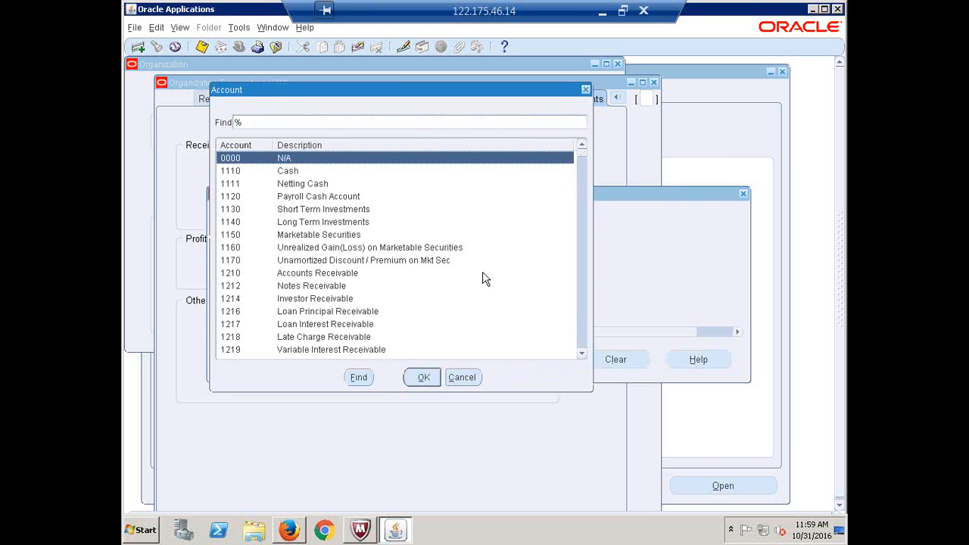
pyautogui.write('4')
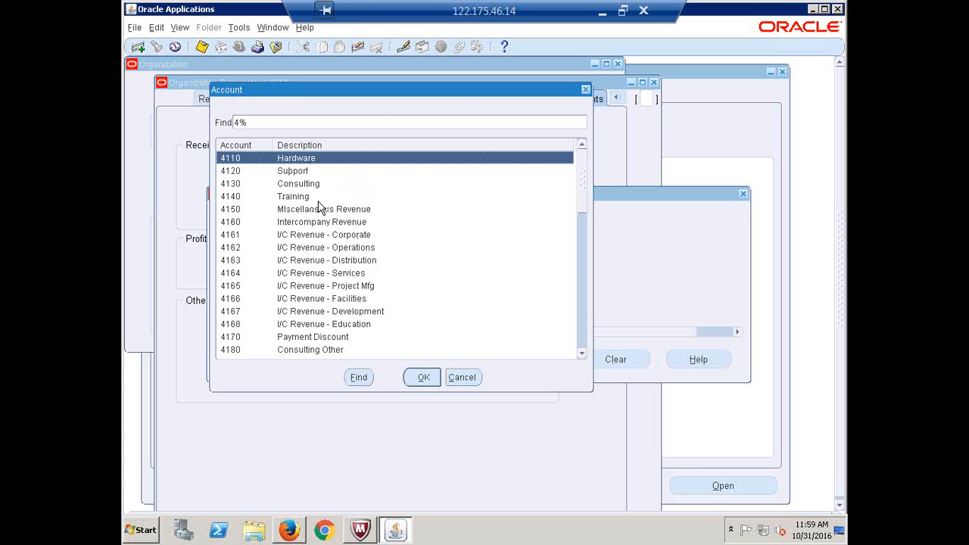
pyautogui.doubleClick(293, 197)
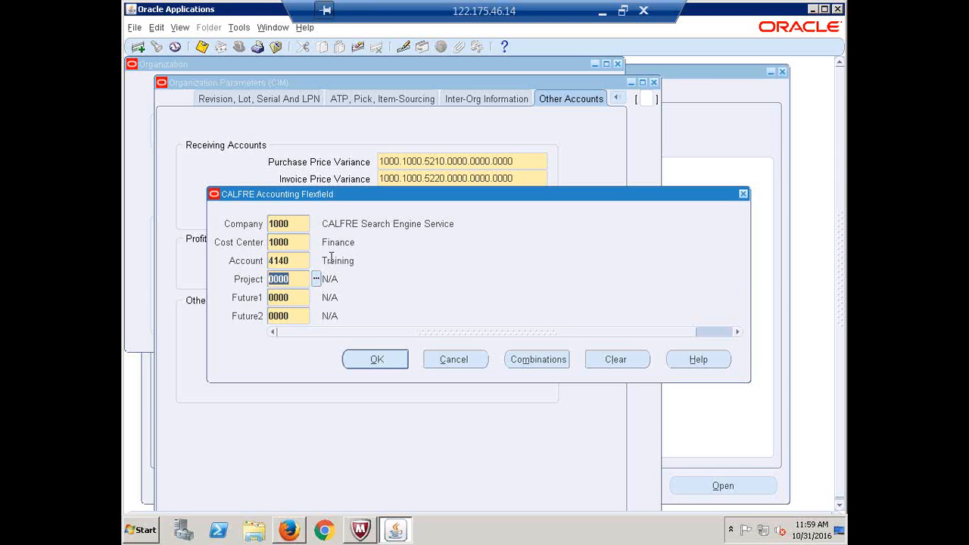
pyautogui.click(371, 369)
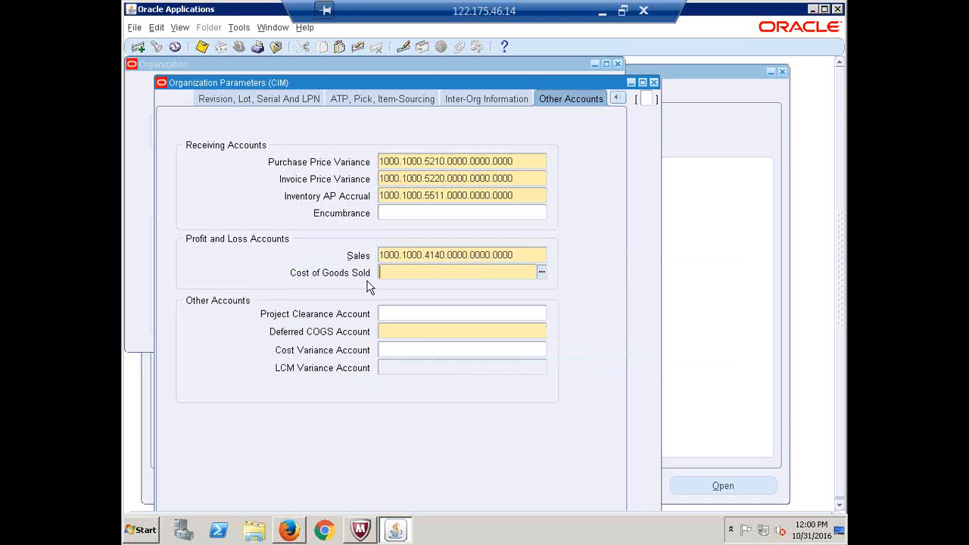
# Set Cost of Goods Sold to 1000.1000.5110.0000.0000.0000 (5110 Cost of Sales)
pyautogui.click(542, 274)
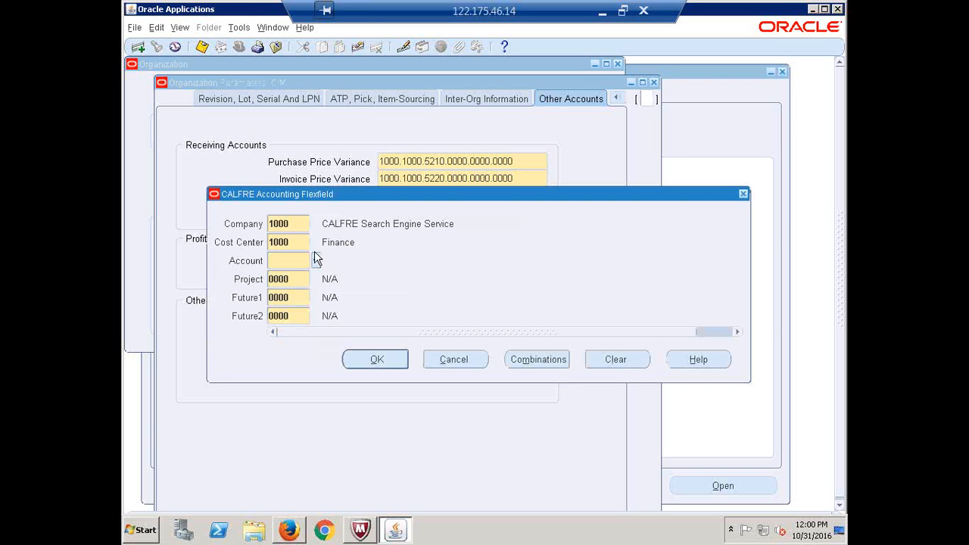
pyautogui.click(316, 260)
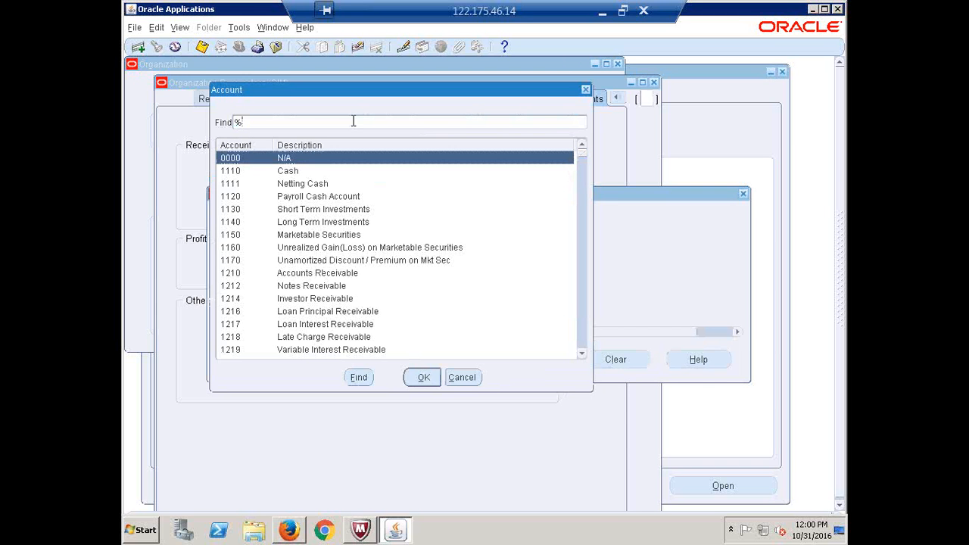
pyautogui.write('cost%')
pyautogui.press('Return')
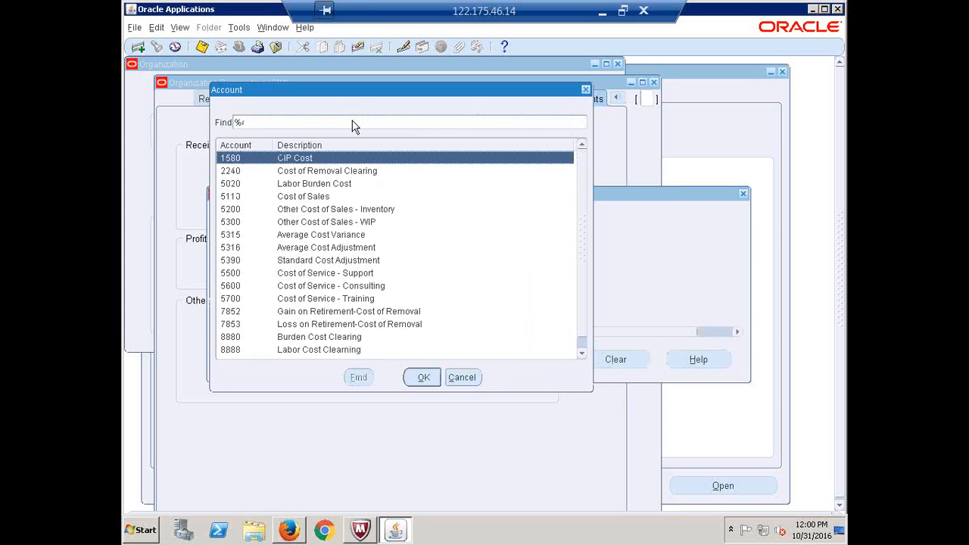
pyautogui.press('BackSpace')
pyautogui.click(319, 197)
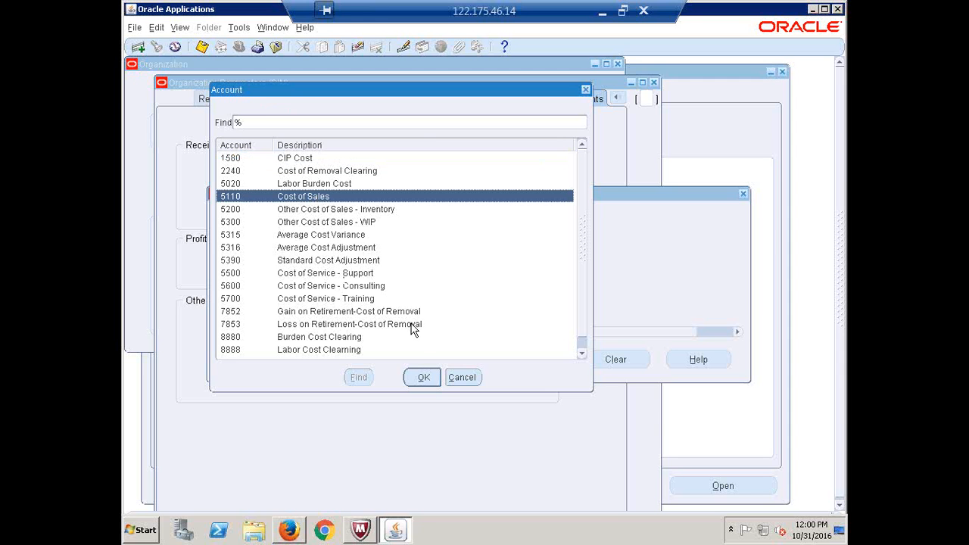
pyautogui.click(423, 378)
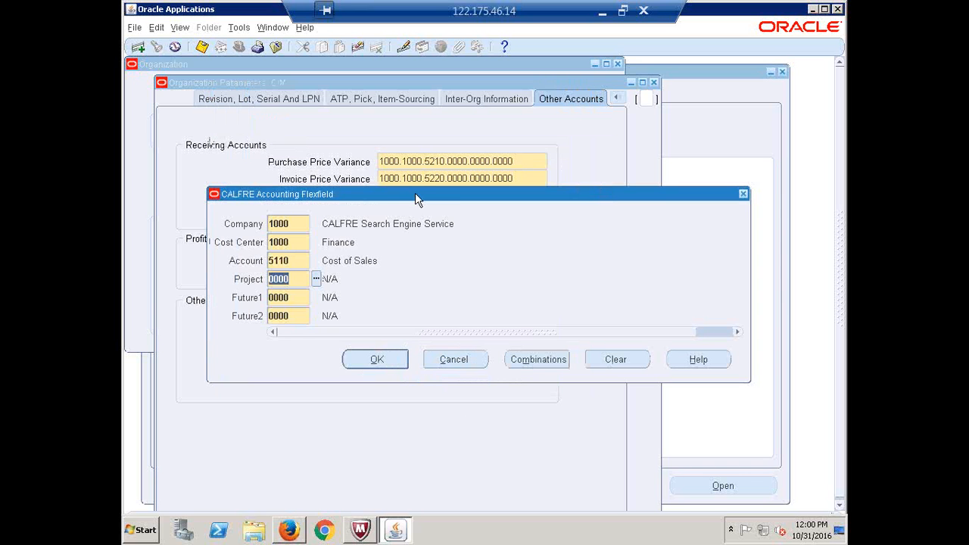
pyautogui.moveTo(416, 198); pyautogui.dragTo(542, 317)
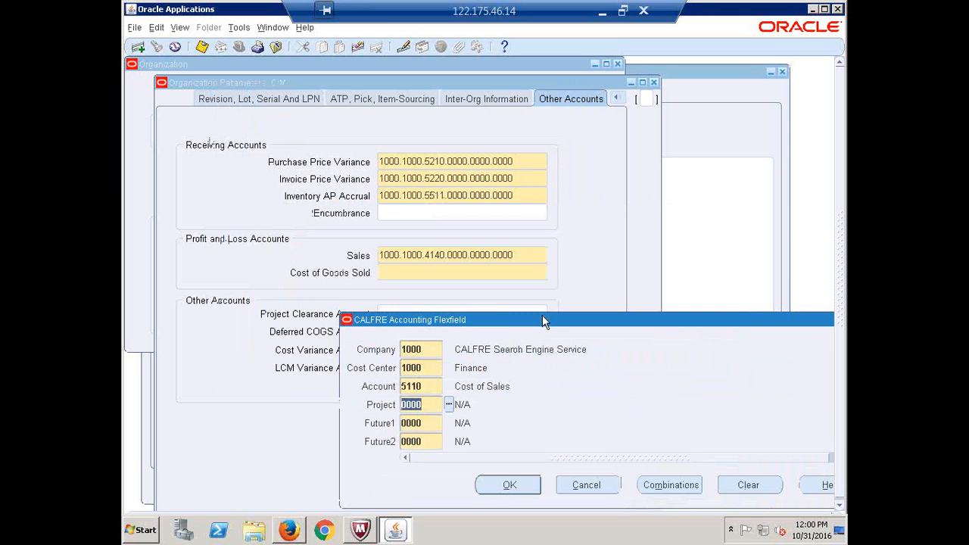
pyautogui.click(511, 486)
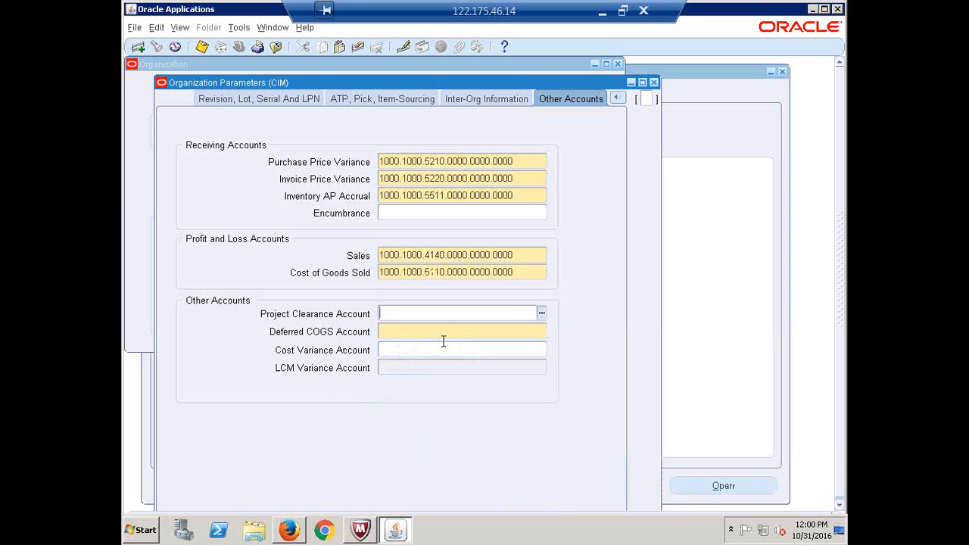
pyautogui.click(443, 340)
# Set the Deferred COGS Account to 1000.1000.1415.0000.0000.0000 (1415 Deferred CoGS)
pyautogui.click(542, 331)
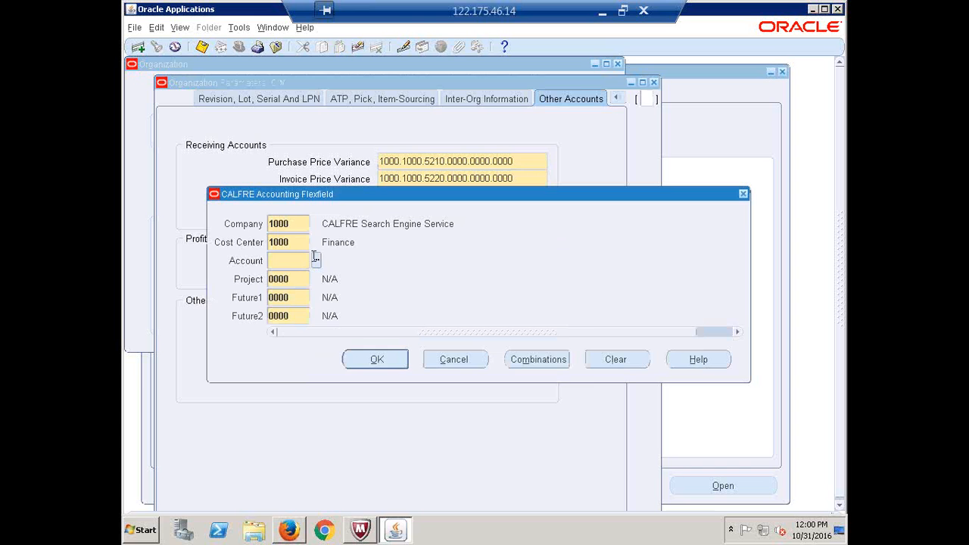
pyautogui.click(316, 259)
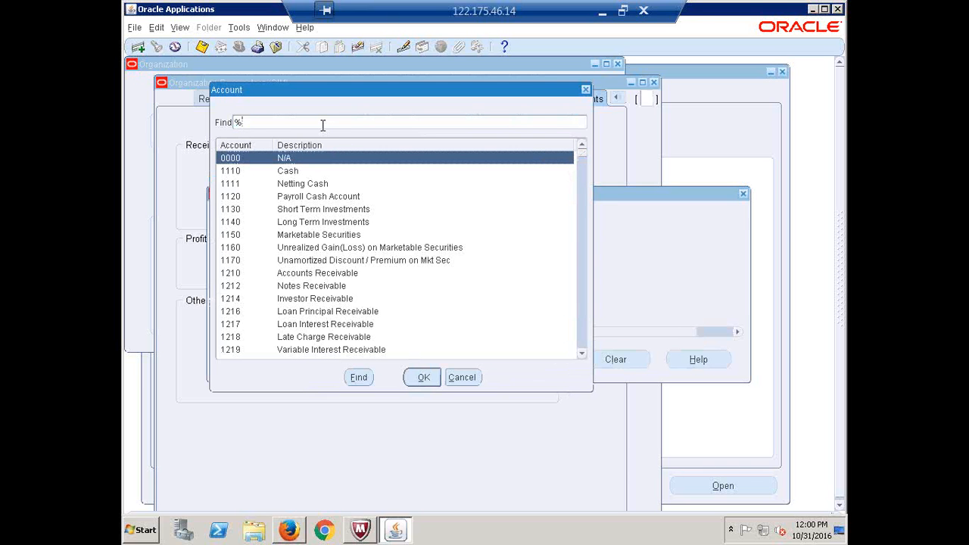
pyautogui.write('deferred%')
pyautogui.press('Return')
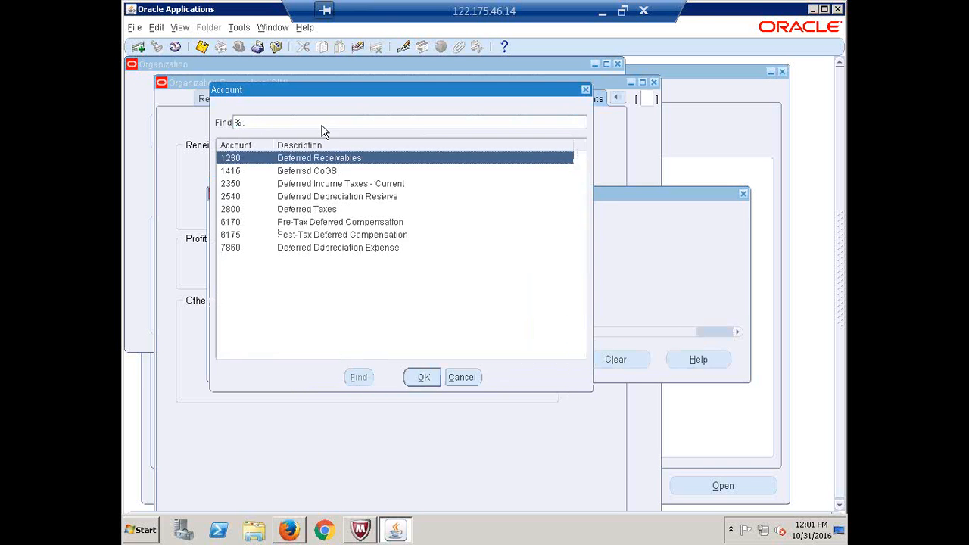
pyautogui.click(314, 173)
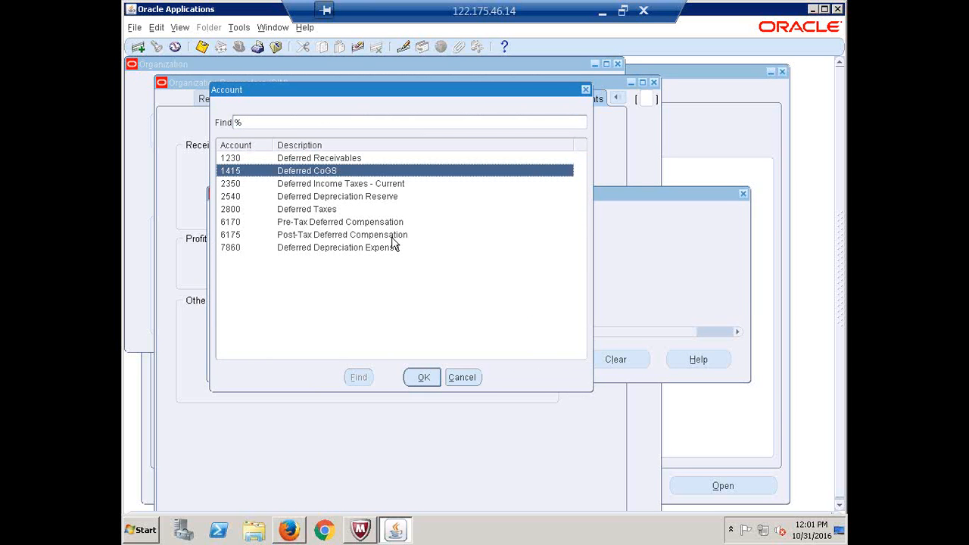
pyautogui.click(413, 375)
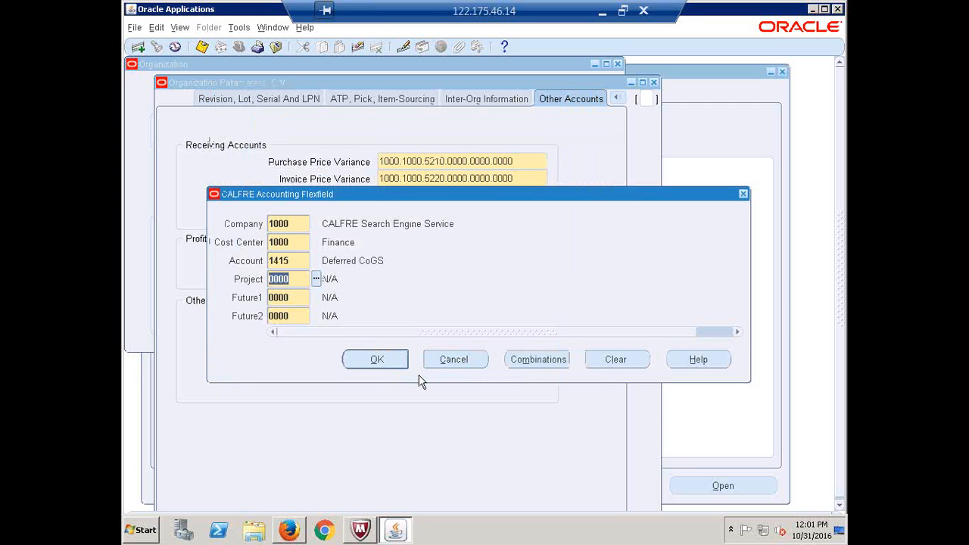
pyautogui.moveTo(382, 194); pyautogui.dragTo(508, 358)
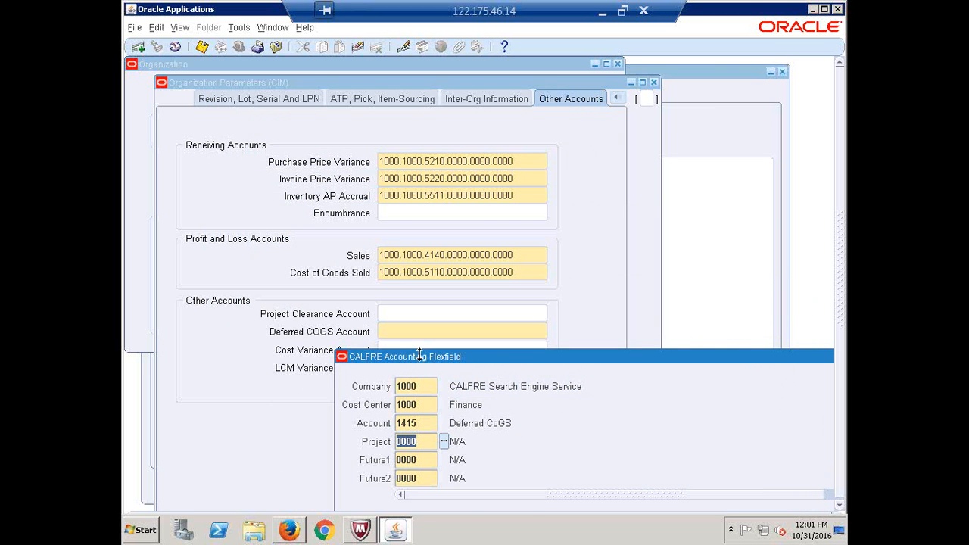
pyautogui.moveTo(431, 360); pyautogui.dragTo(370, 299)
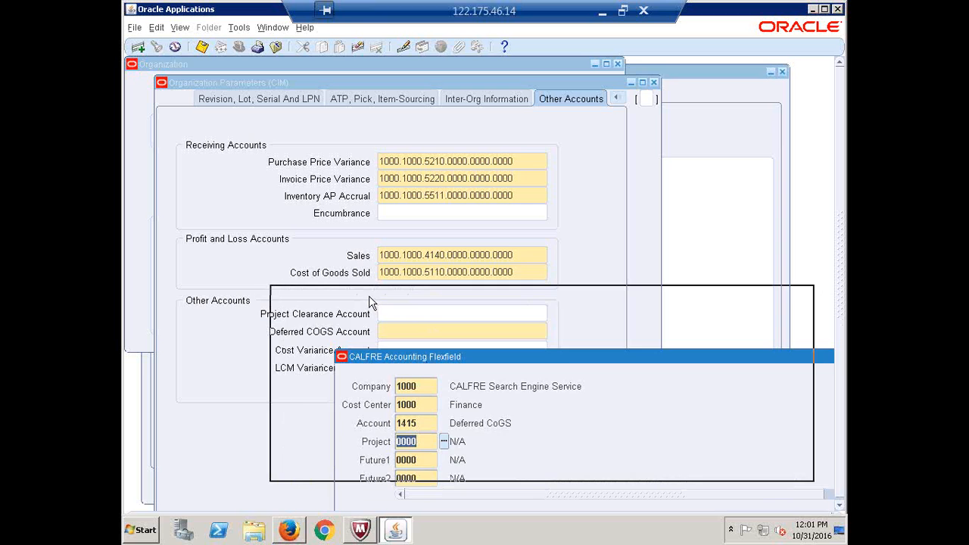
pyautogui.click(437, 456)
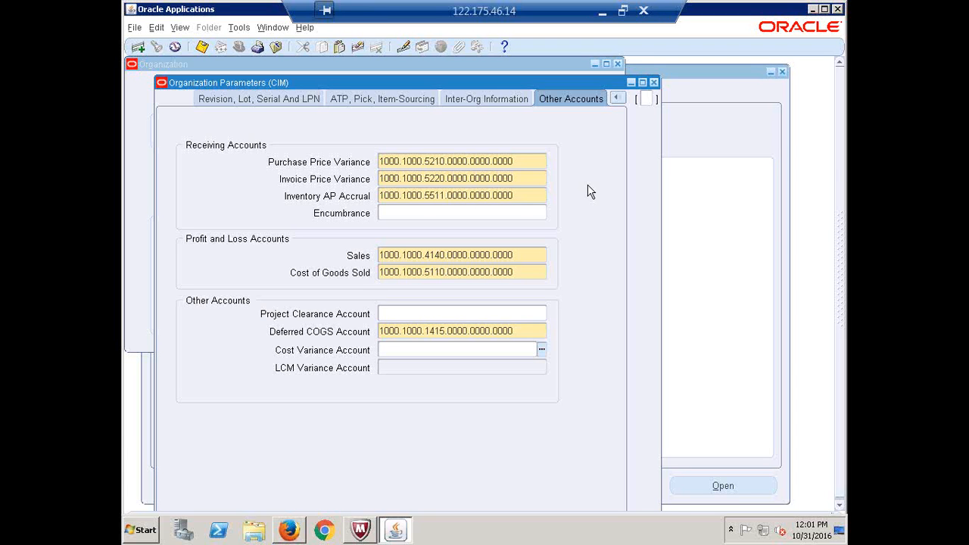
# Review the Item Master Organization value on the Inventory Parameters page
pyautogui.click(614, 98)
pyautogui.click(531, 115)
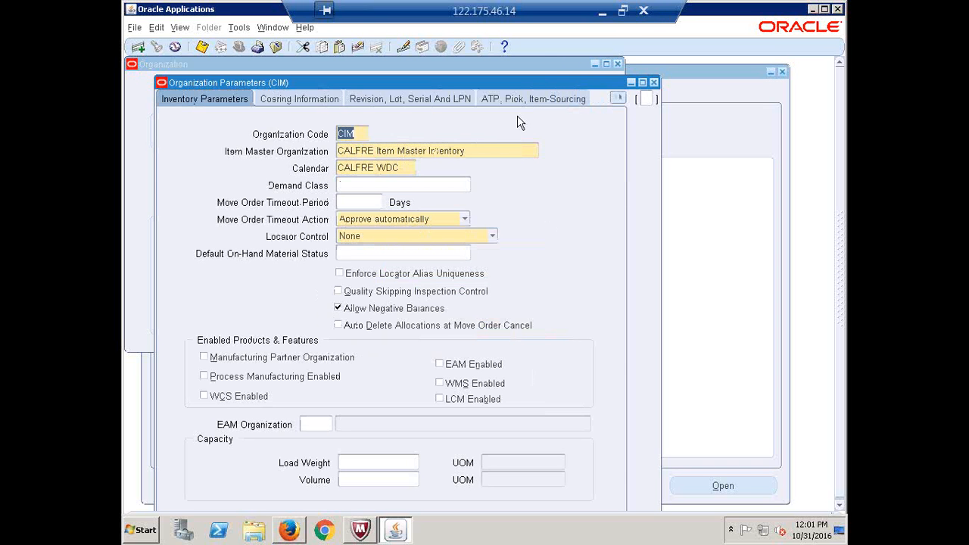
pyautogui.click(394, 147)
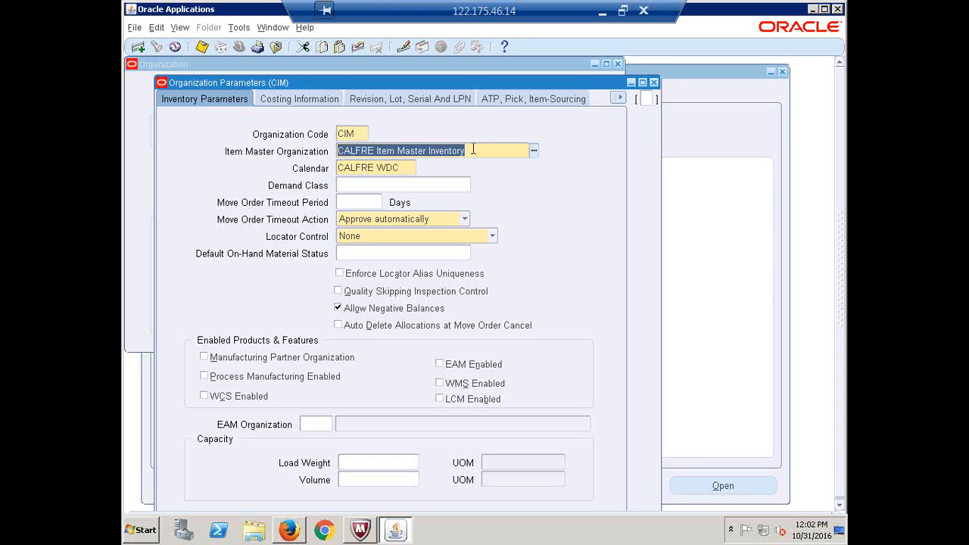
pyautogui.moveTo(467, 151); pyautogui.dragTo(336, 151)
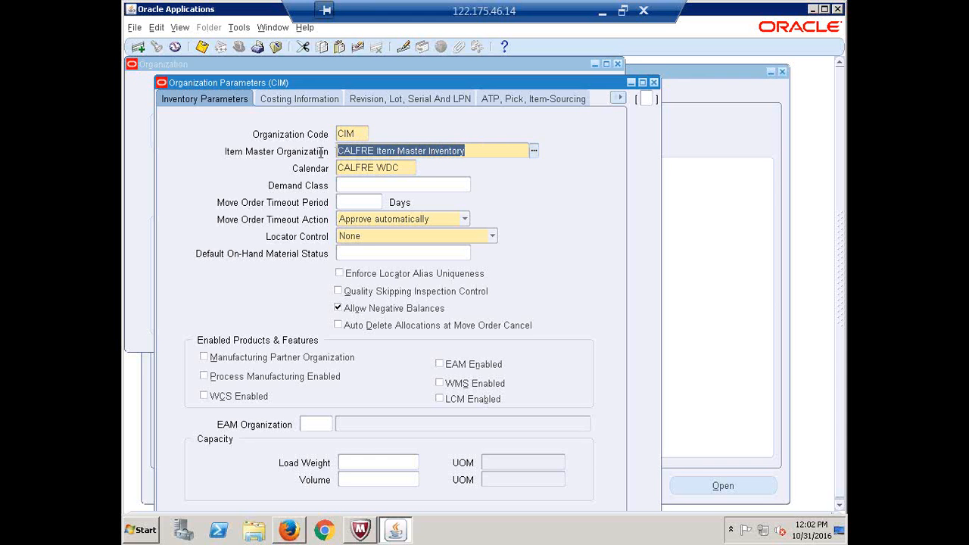
# Check the Standard costing method, dismiss its note, and close Organization Parameters and Organization
pyautogui.click(309, 101)
pyautogui.click(411, 142)
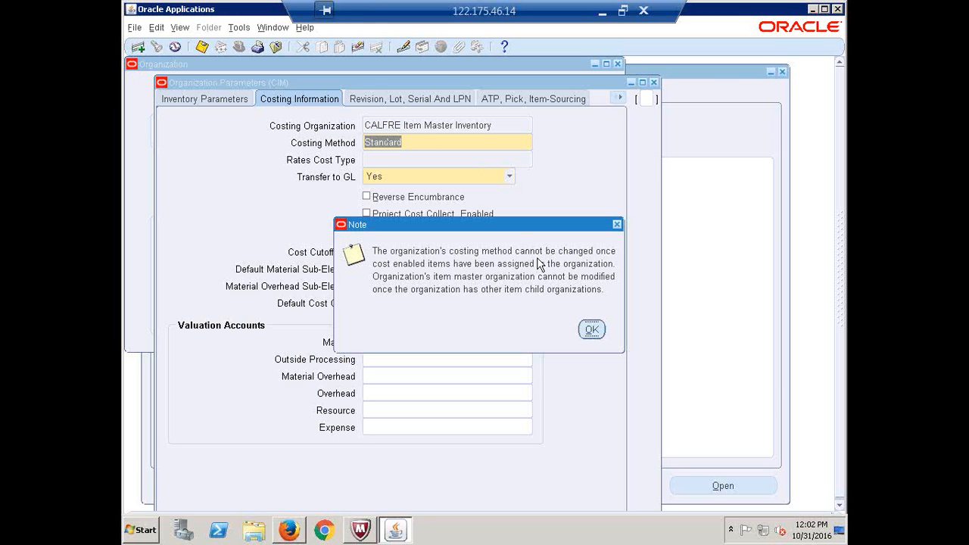
pyautogui.click(598, 330)
pyautogui.click(591, 332)
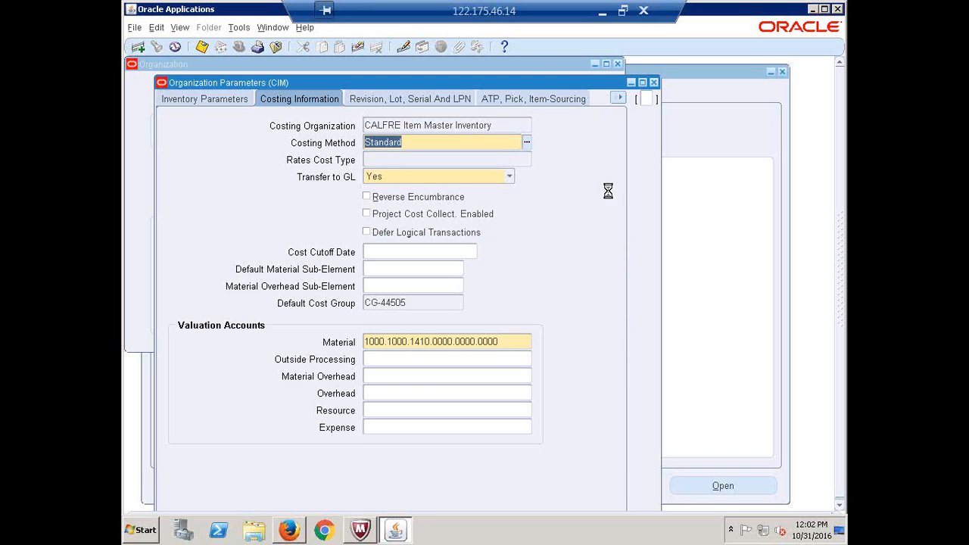
pyautogui.click(654, 83)
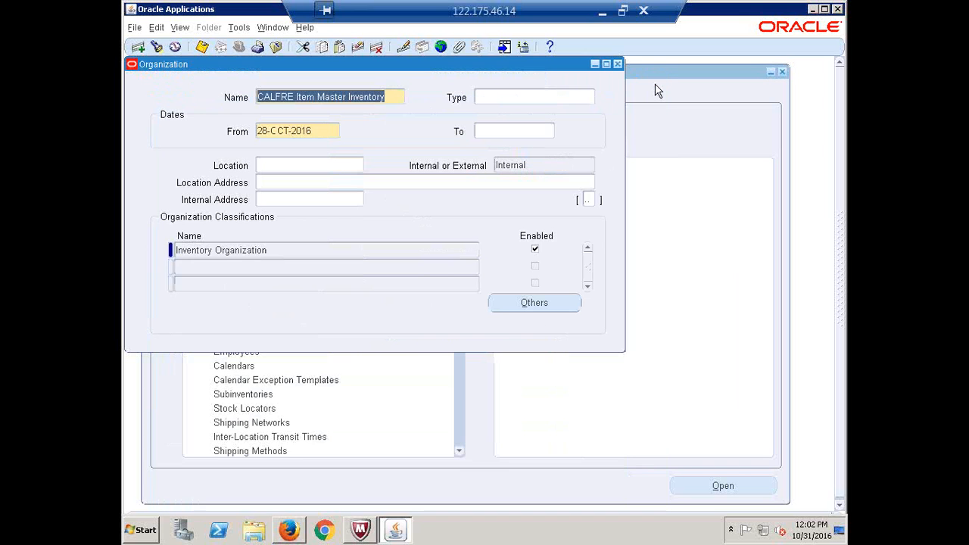
pyautogui.click(618, 64)
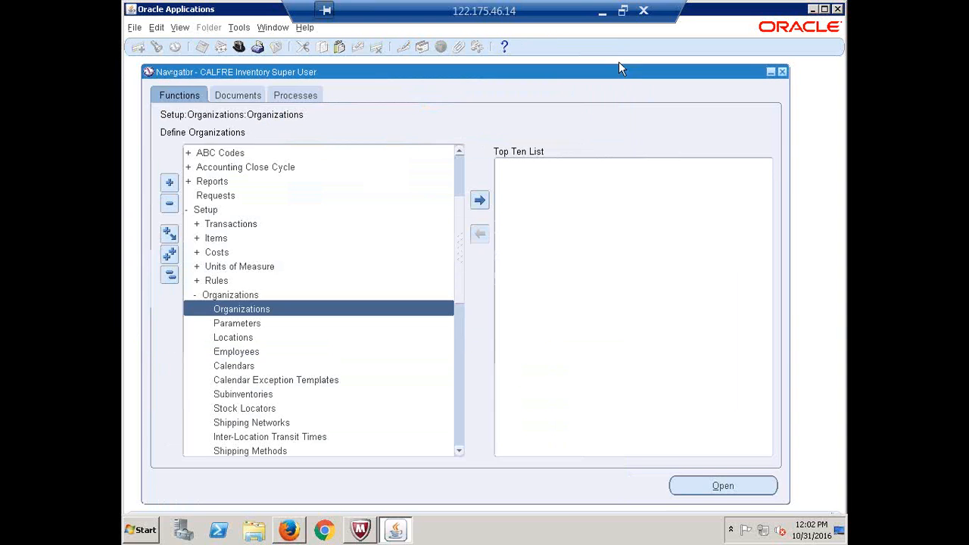
# Mark Set Inventory Information (row 70) as Done in the Excel recap, then return to Oracle
pyautogui.click(607, 14)
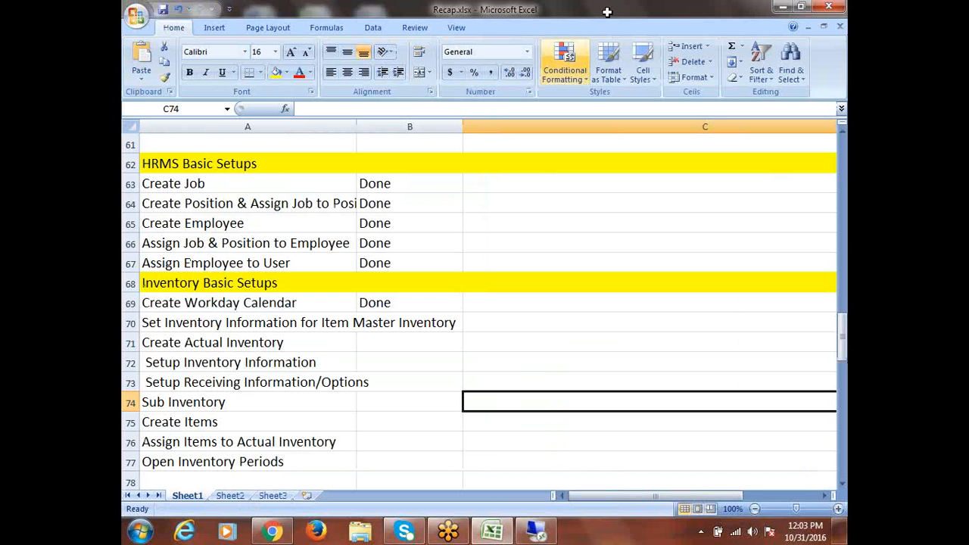
pyautogui.click(271, 326)
pyautogui.press('Right')
pyautogui.write('done')
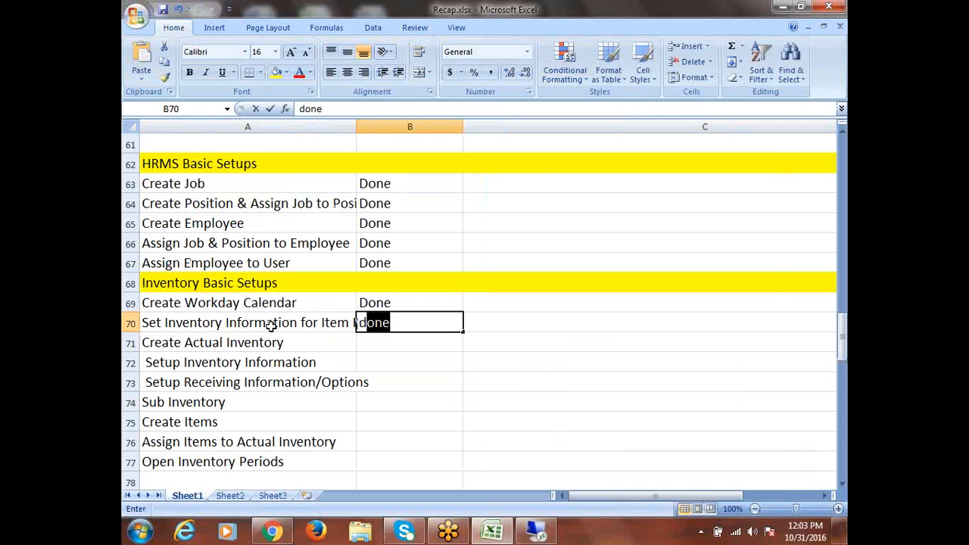
pyautogui.press('Tab')
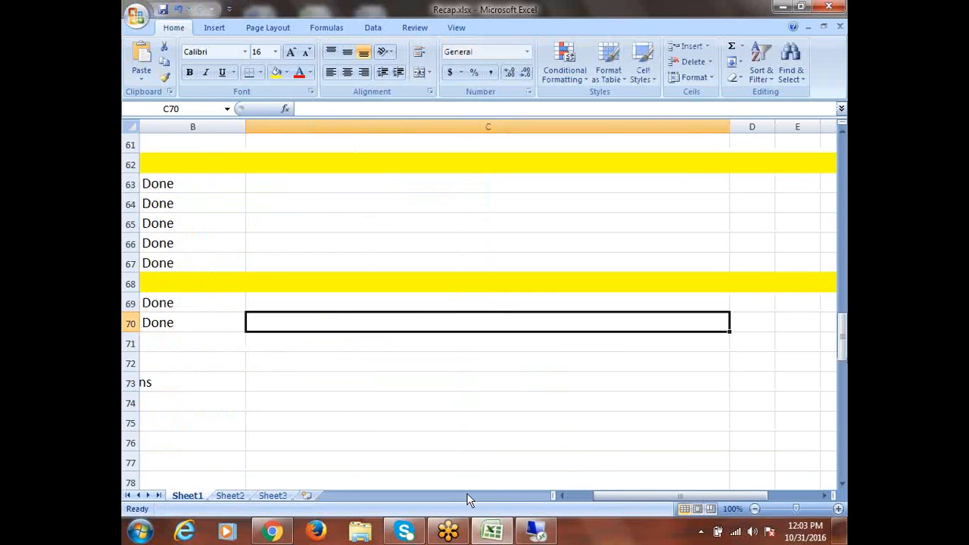
pyautogui.press('Left')
pyautogui.press('Left')
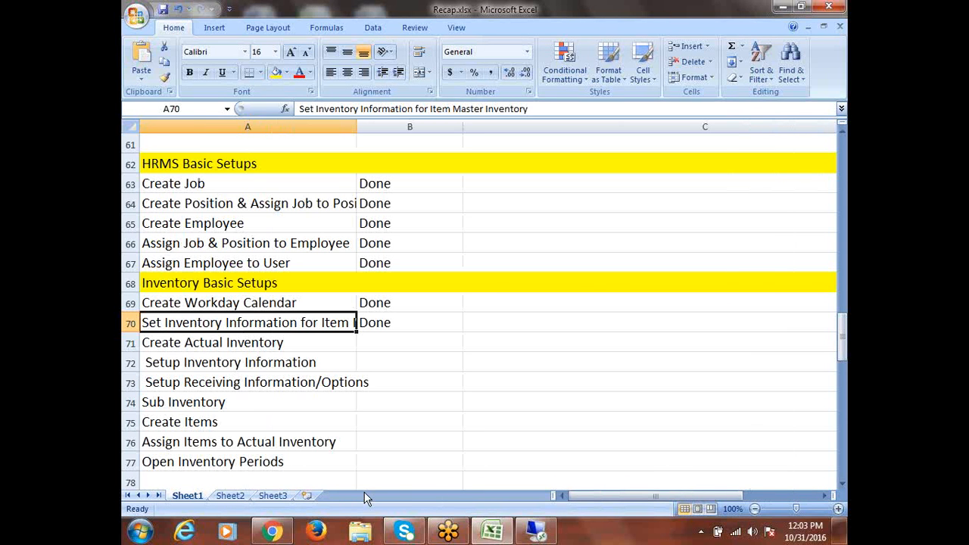
pyautogui.click(293, 345)
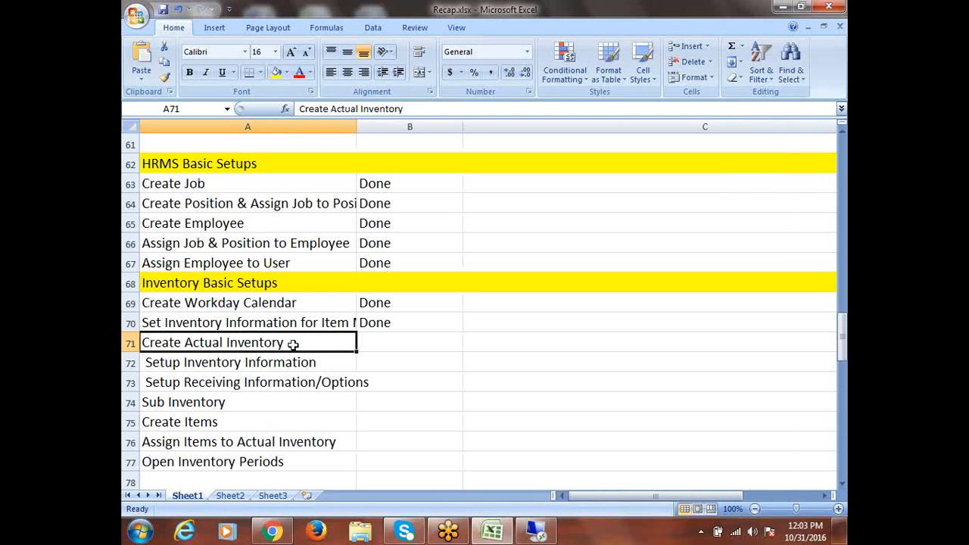
pyautogui.click(536, 531)
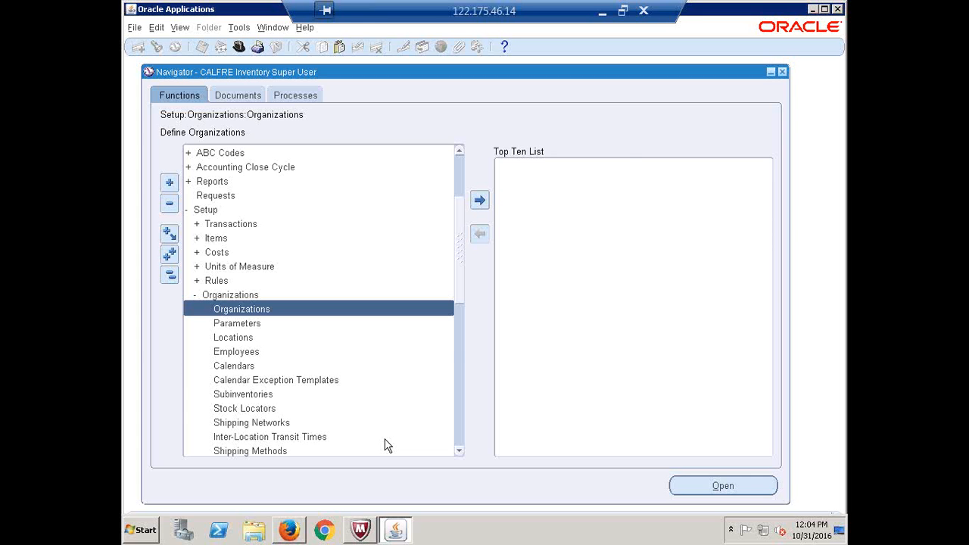
# Start a new organization record named 'CALFRE Hyderabad Inventory'
pyautogui.press('Return')
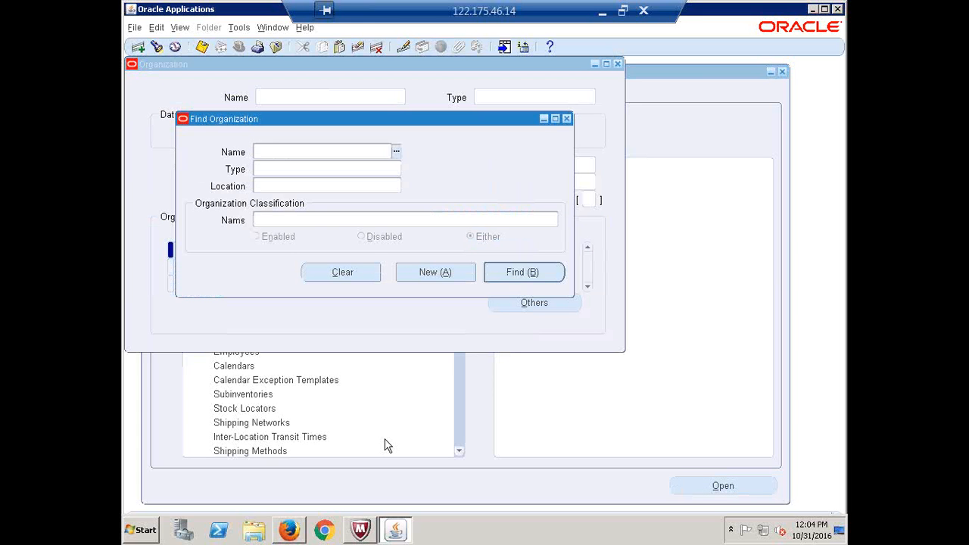
pyautogui.click(431, 274)
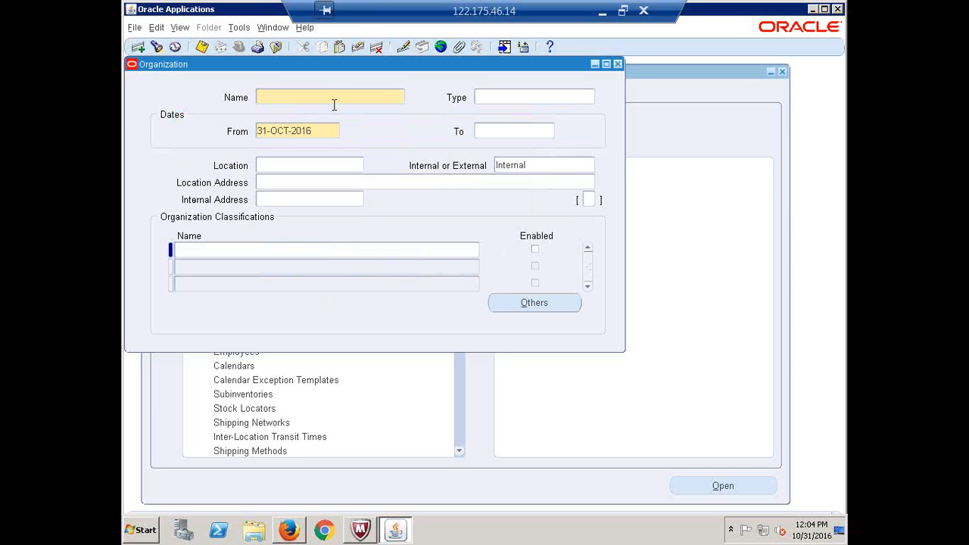
pyautogui.write('CALFRE')
pyautogui.write(',Hyderabad Inventory')
pyautogui.press('Tab')
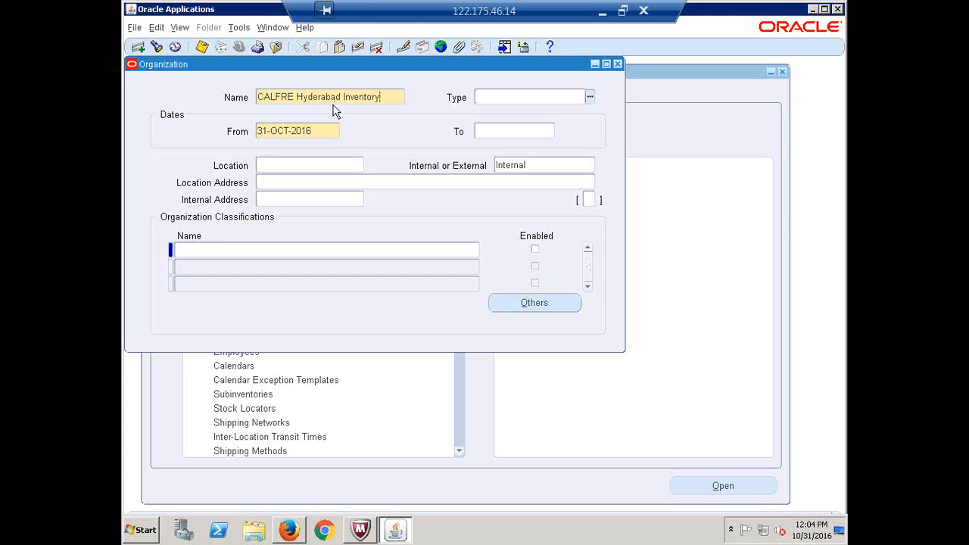
# Set the organization's location to Hyderabad and save the record
pyautogui.press('Tab')
pyautogui.click(292, 166)
pyautogui.write('Hyderabad')
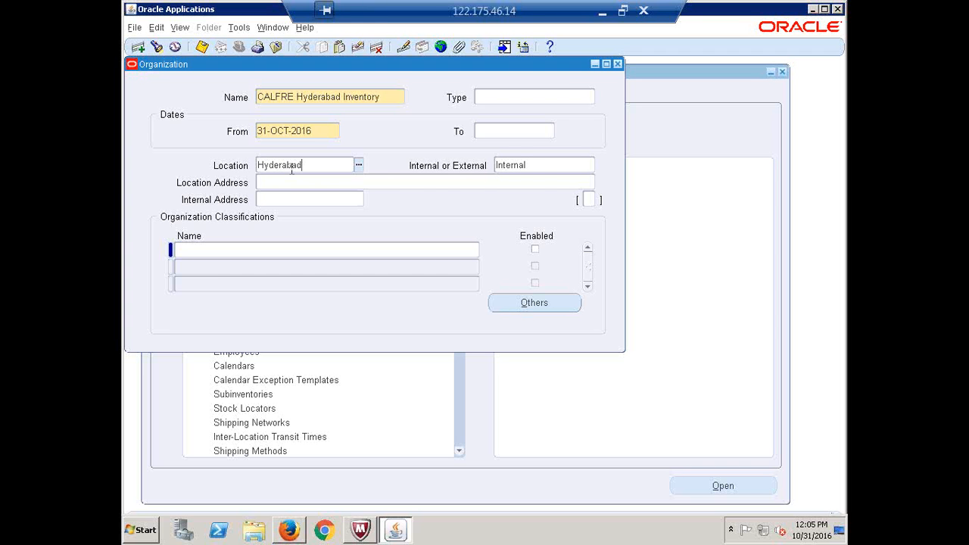
pyautogui.press('Tab')
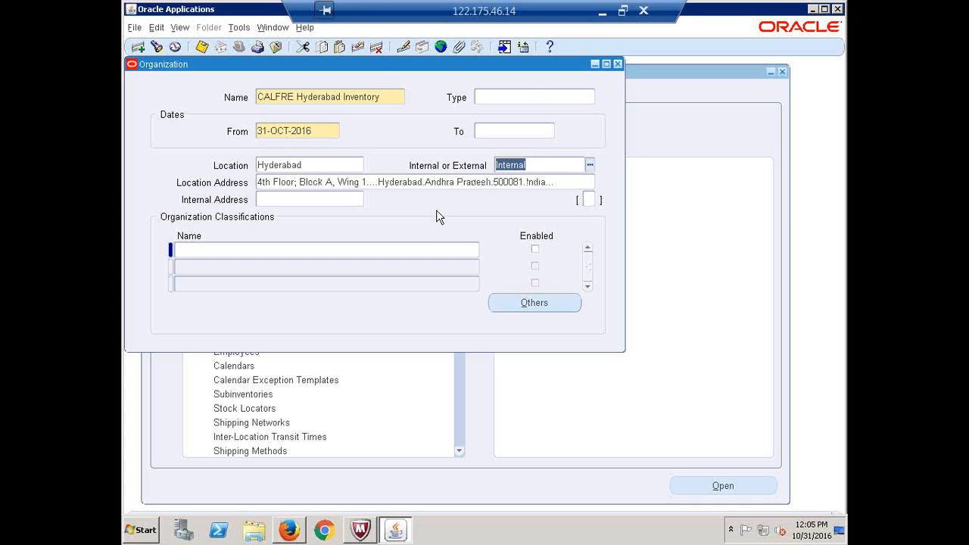
pyautogui.hotkey('ctrl', 's')
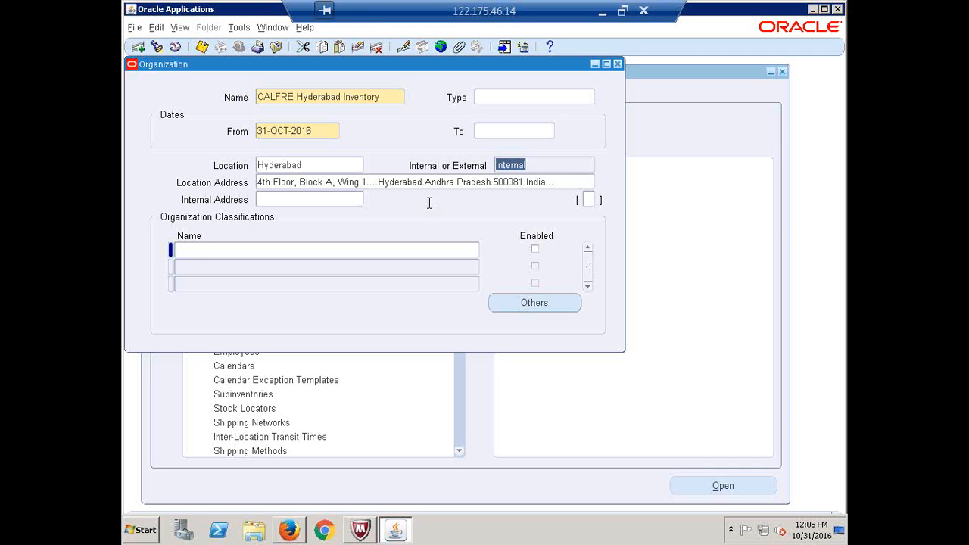
# Select the saved organization name and location values to review them
pyautogui.click(385, 99)
pyautogui.tripleClick(385, 99)
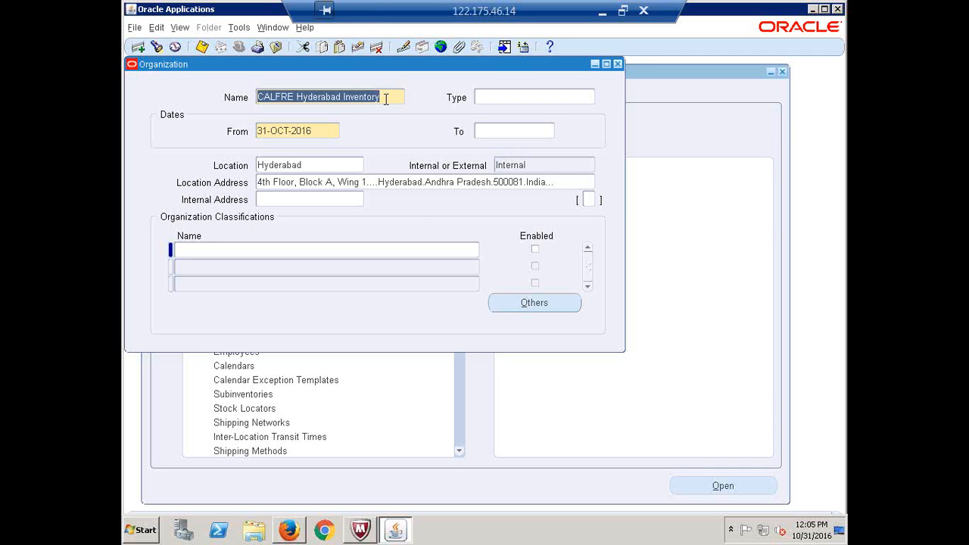
pyautogui.click(342, 164)
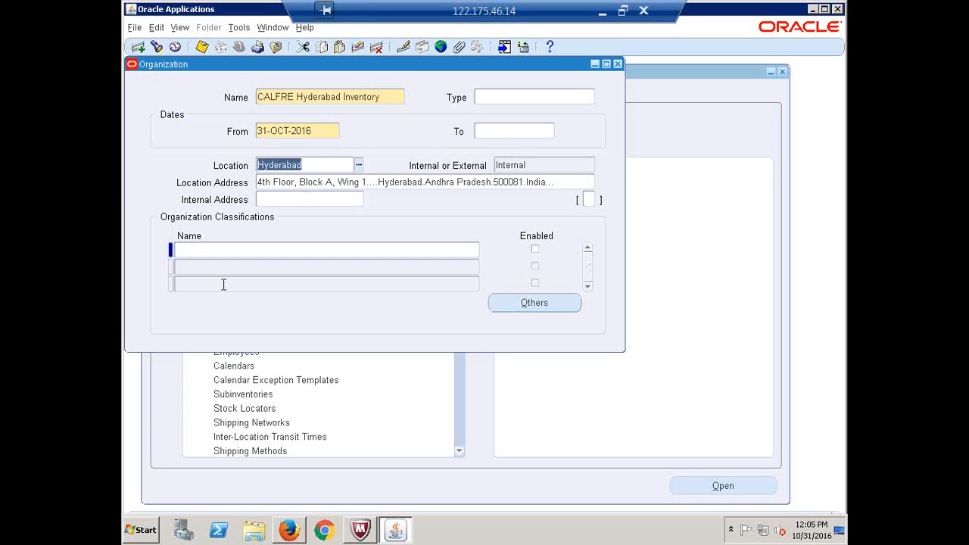
# Add an enabled Inventory Organization classification and save it
pyautogui.click(223, 253)
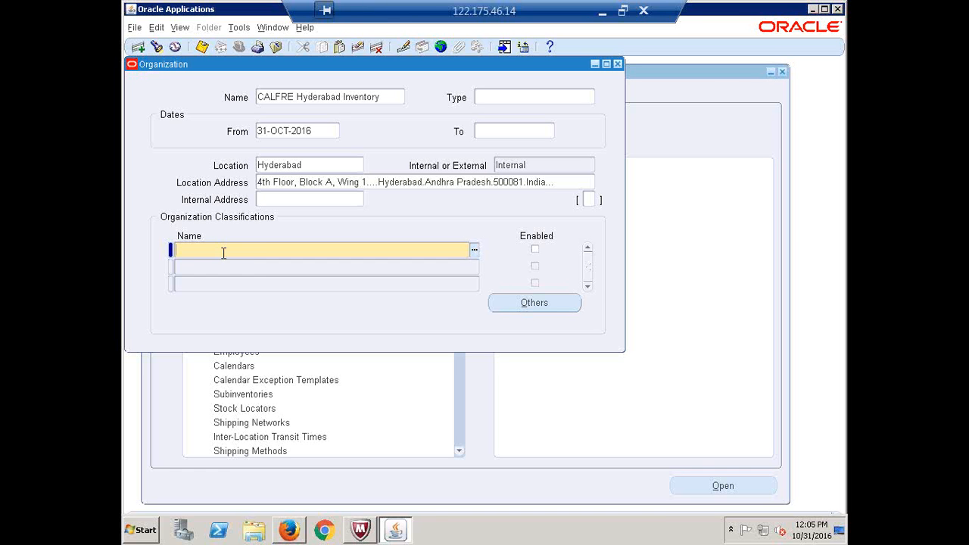
pyautogui.write('inventory or')
pyautogui.press('Tab')
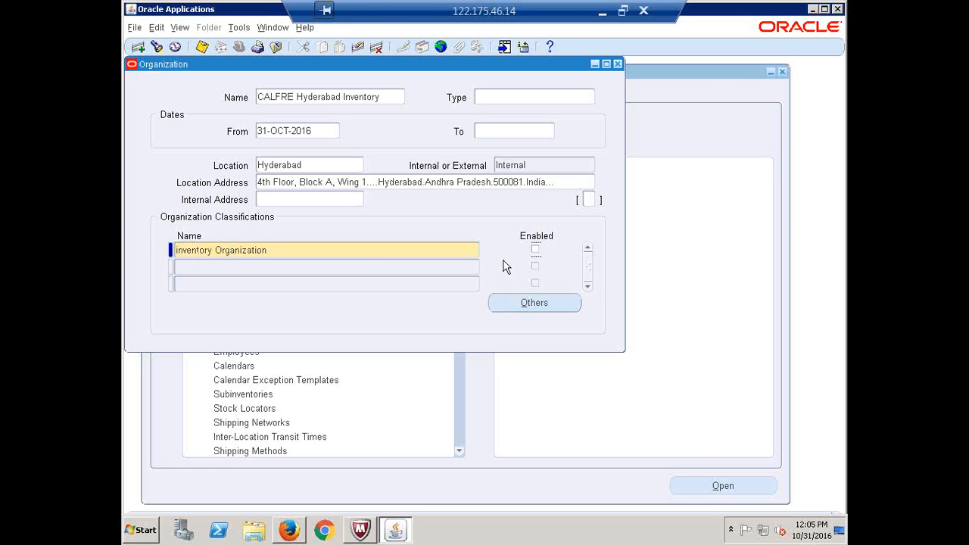
pyautogui.click(535, 249)
pyautogui.hotkey('ctrl', 's')
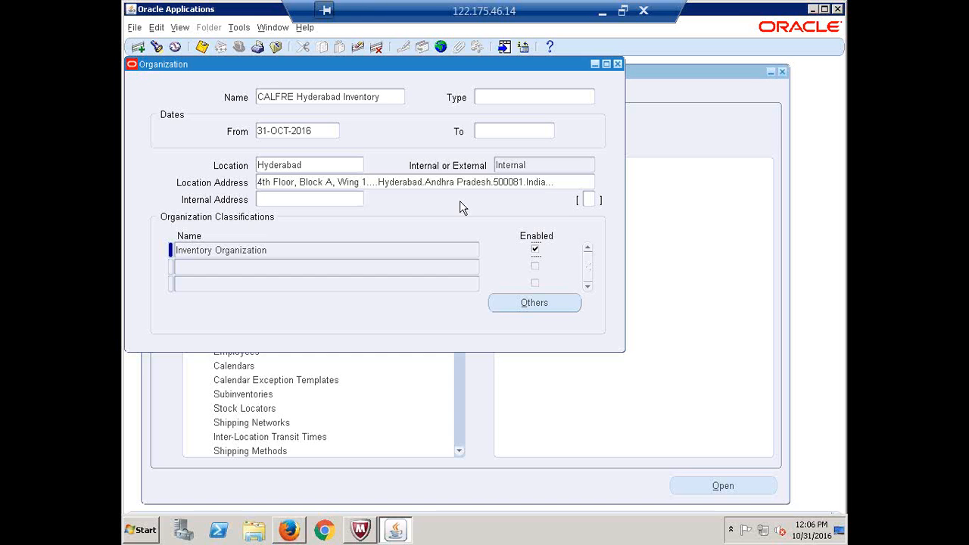
# Select the Inventory Organization classification and list its additional information types
pyautogui.click(270, 248)
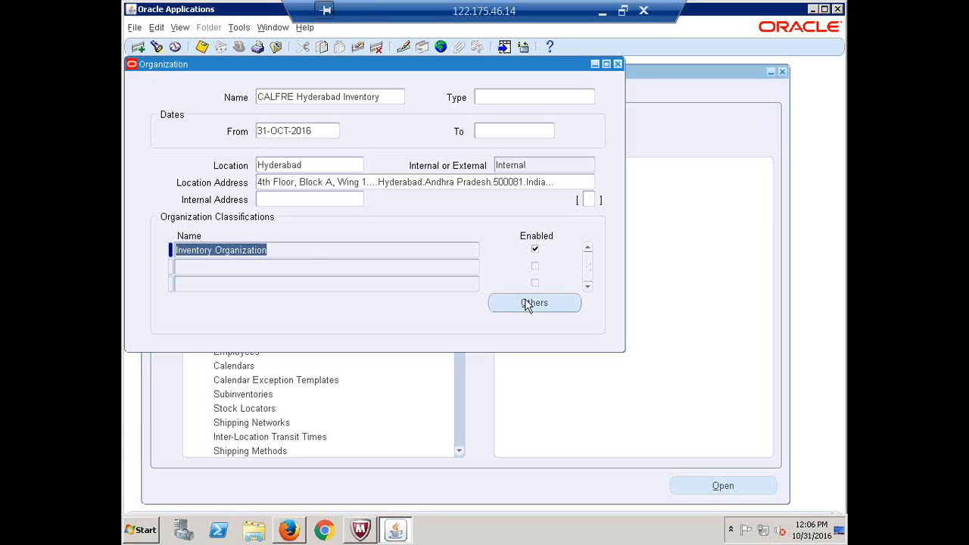
pyautogui.click(314, 250)
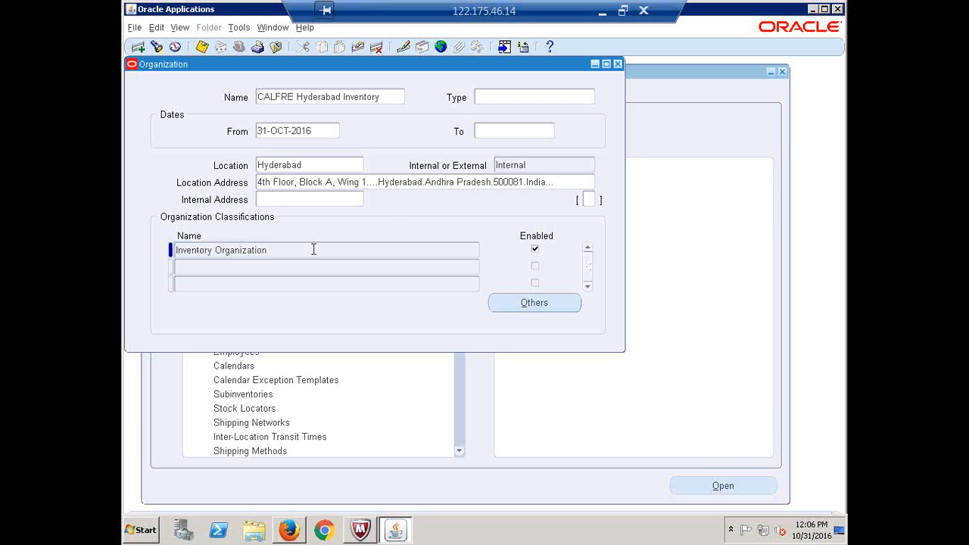
pyautogui.click(532, 303)
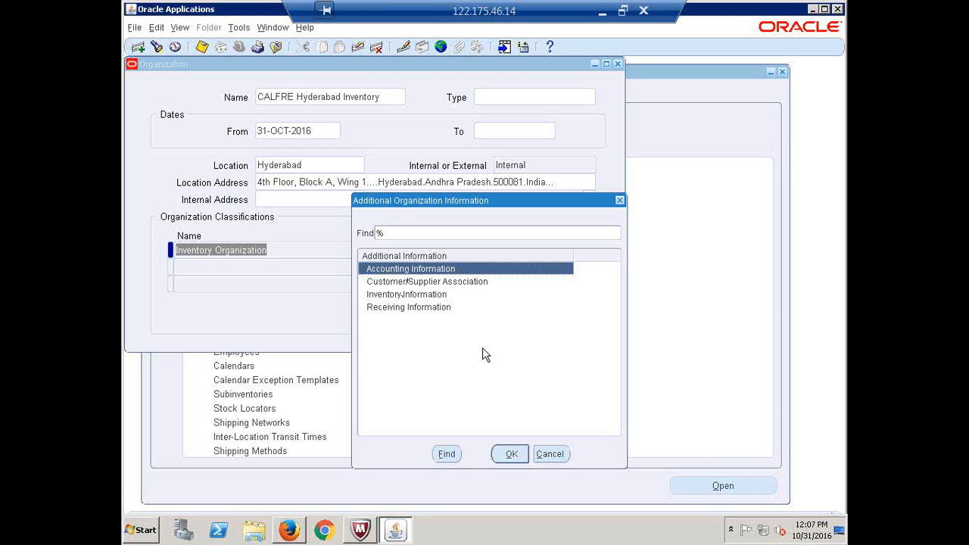
# Enter the CALFRE legal entity and CALFRE Hyderabad Operating Unit in Accounting Information
pyautogui.click(507, 454)
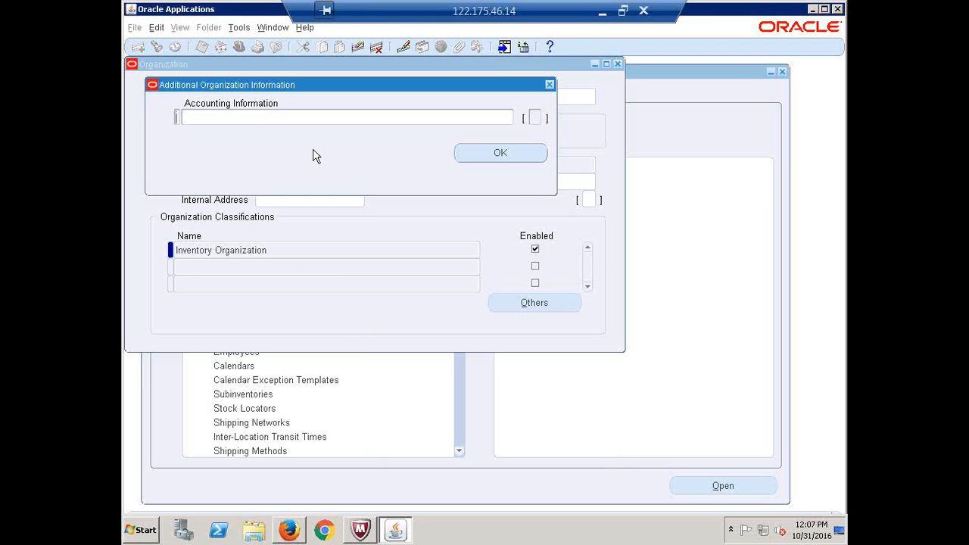
pyautogui.click(272, 118)
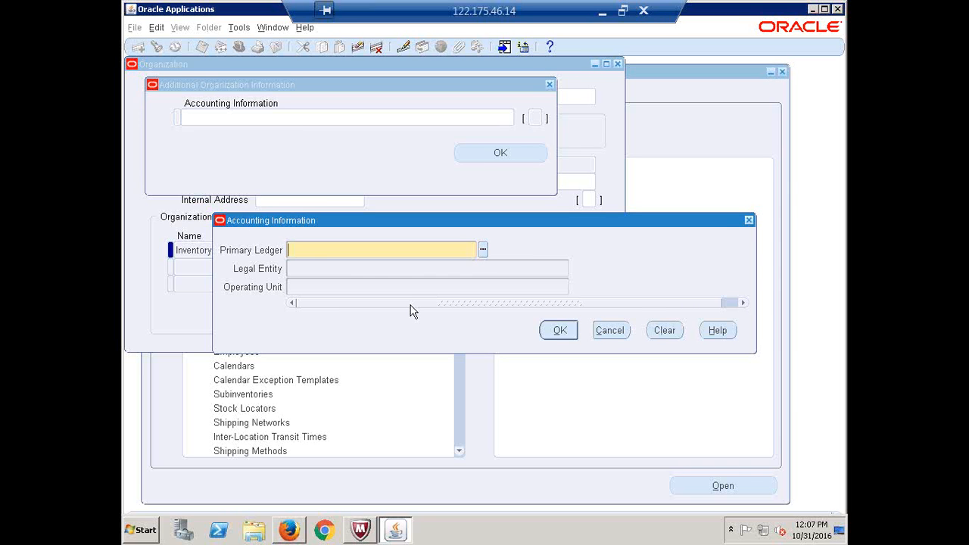
pyautogui.write('callre')
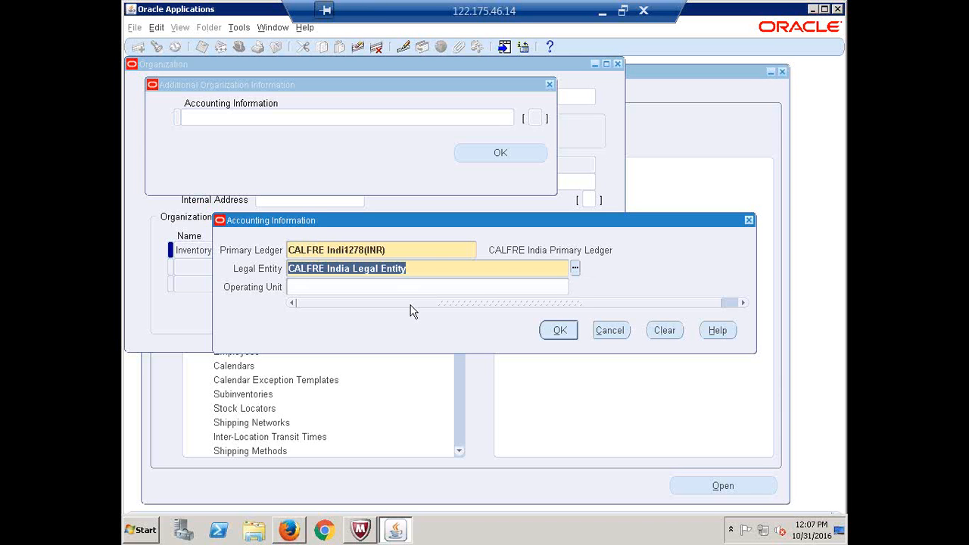
pyautogui.press('Tab')
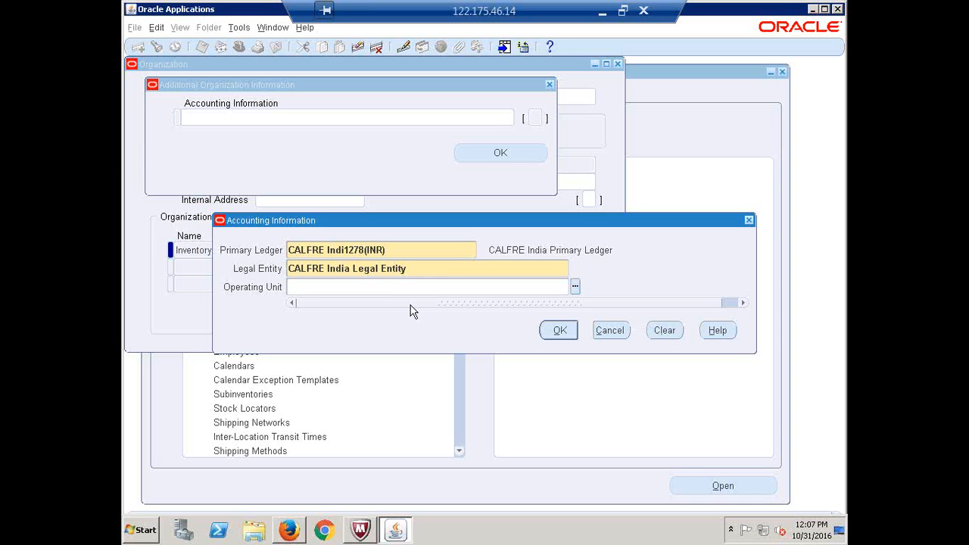
pyautogui.write('cal')
pyautogui.press('Tab')
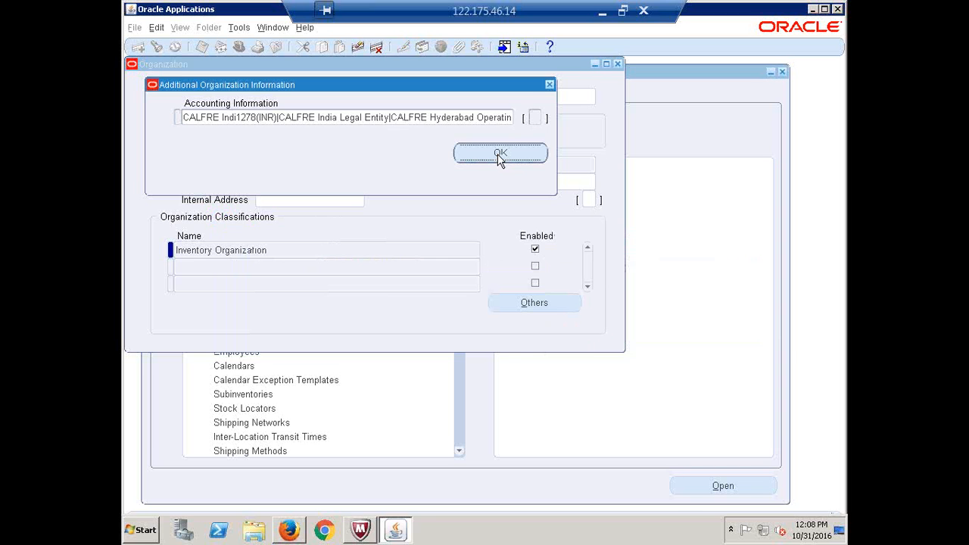
# Review the ledger, legal entity and operating unit, confirm both dialogs and save
pyautogui.click(391, 119)
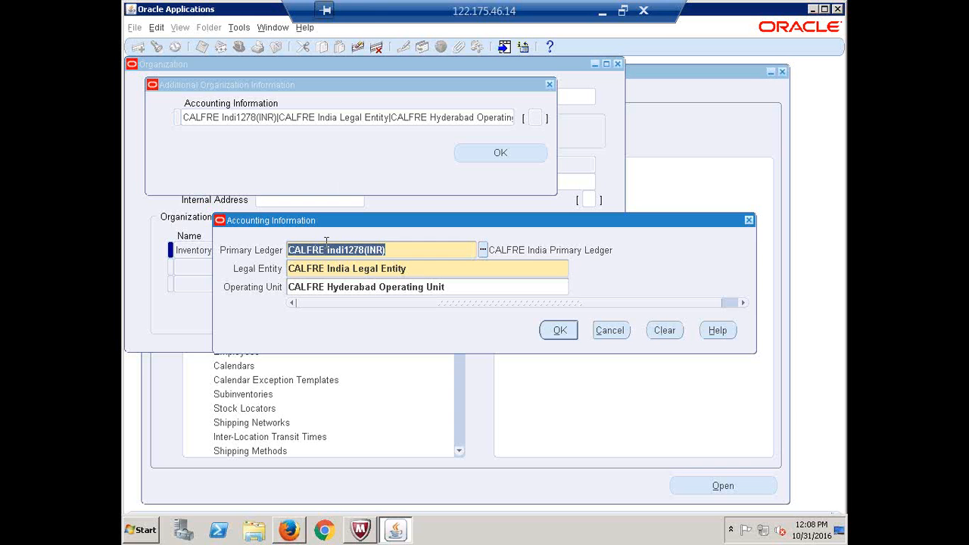
pyautogui.press('Tab')
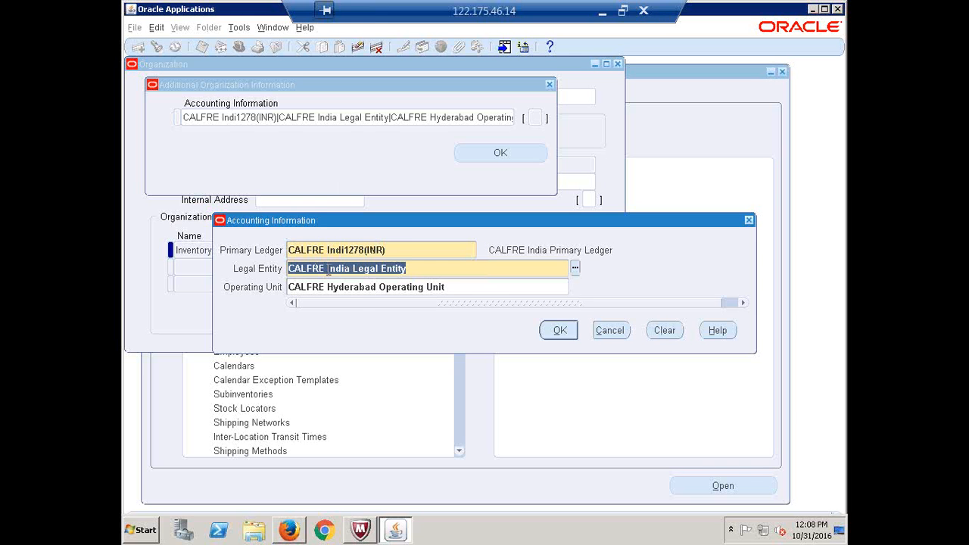
pyautogui.press('Tab')
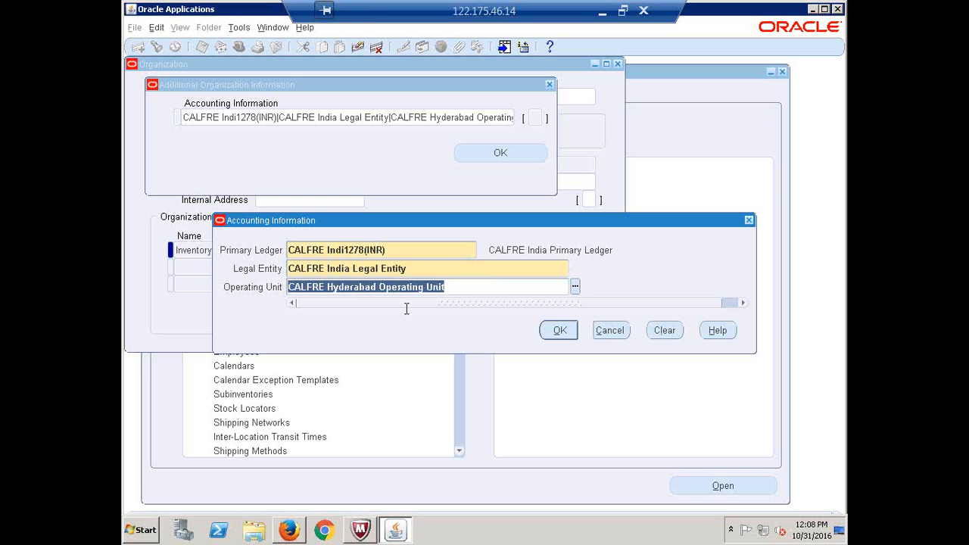
pyautogui.click(558, 331)
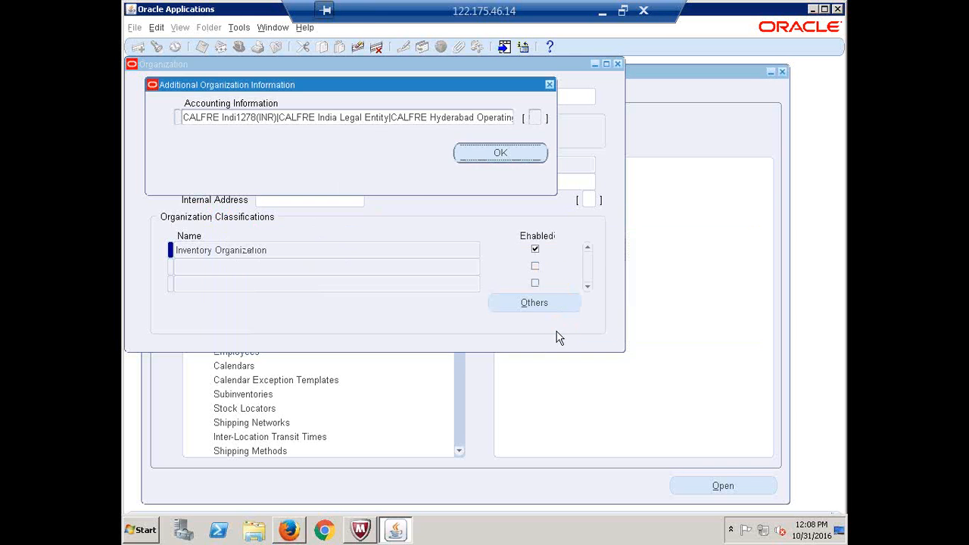
pyautogui.click(500, 154)
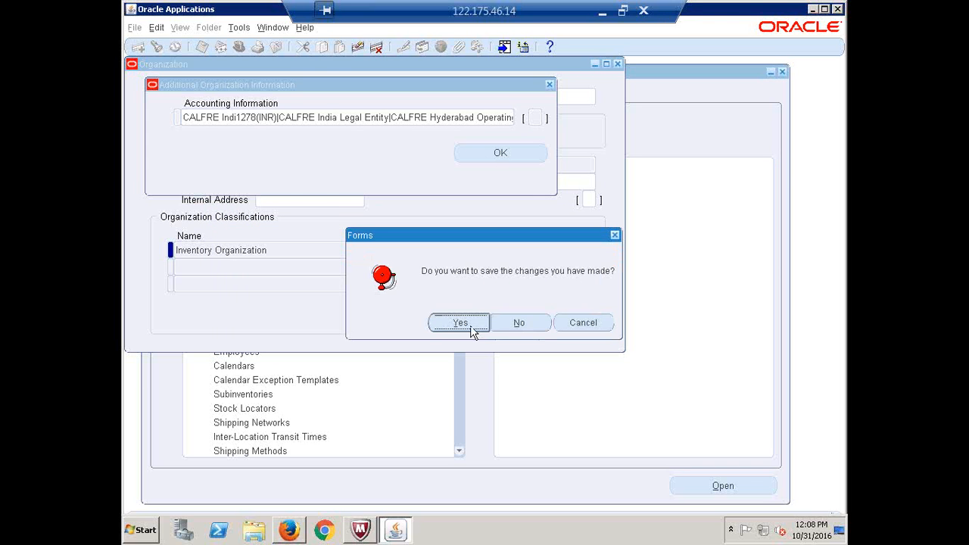
pyautogui.click(459, 326)
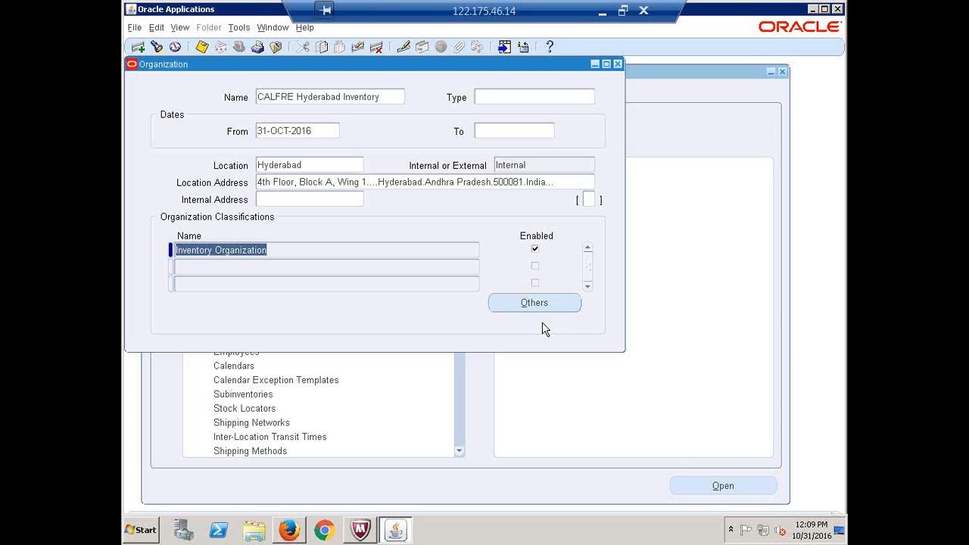
pyautogui.click(536, 309)
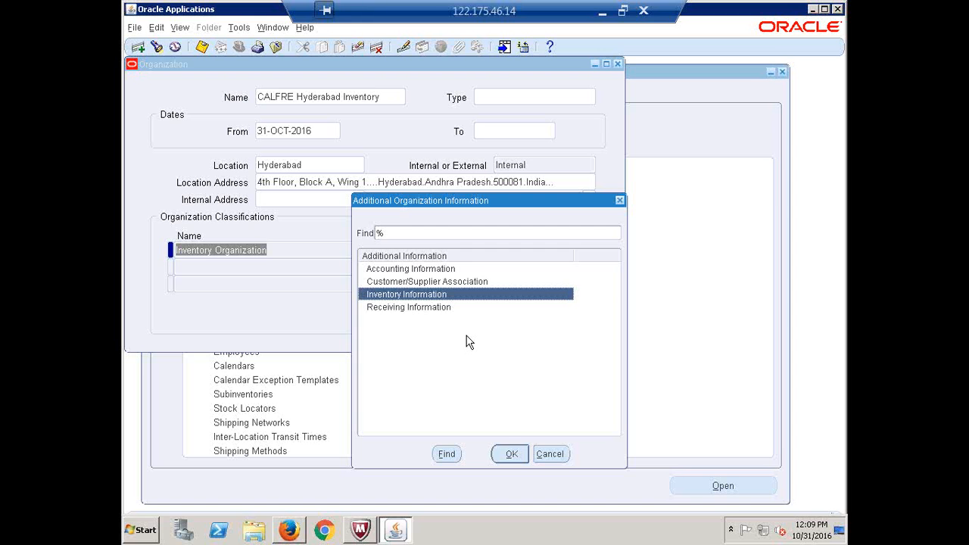
# Open Inventory Information to bring up the Organization Parameters form
pyautogui.click(511, 454)
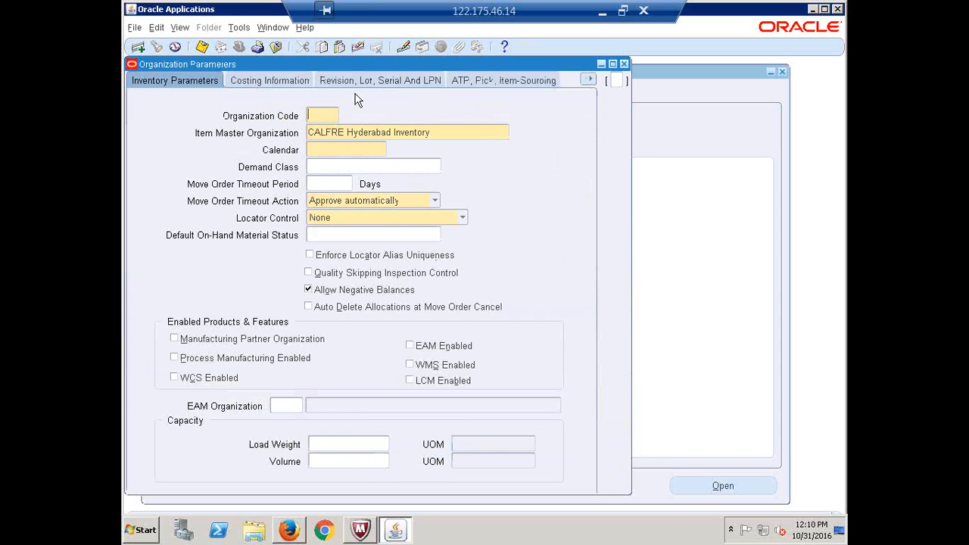
# Switch the organization parameters to the Other Accounts page to check its blank account fields
pyautogui.click(277, 83)
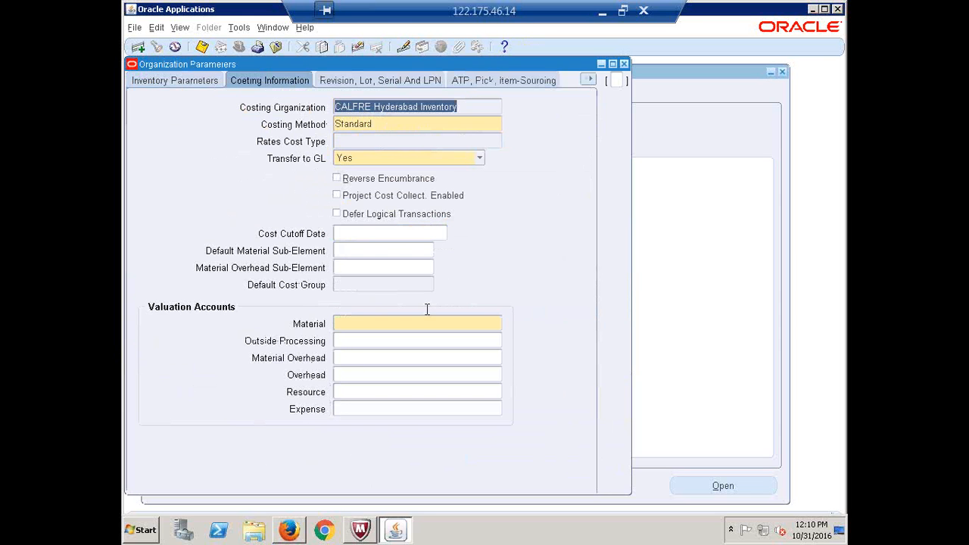
pyautogui.click(589, 81)
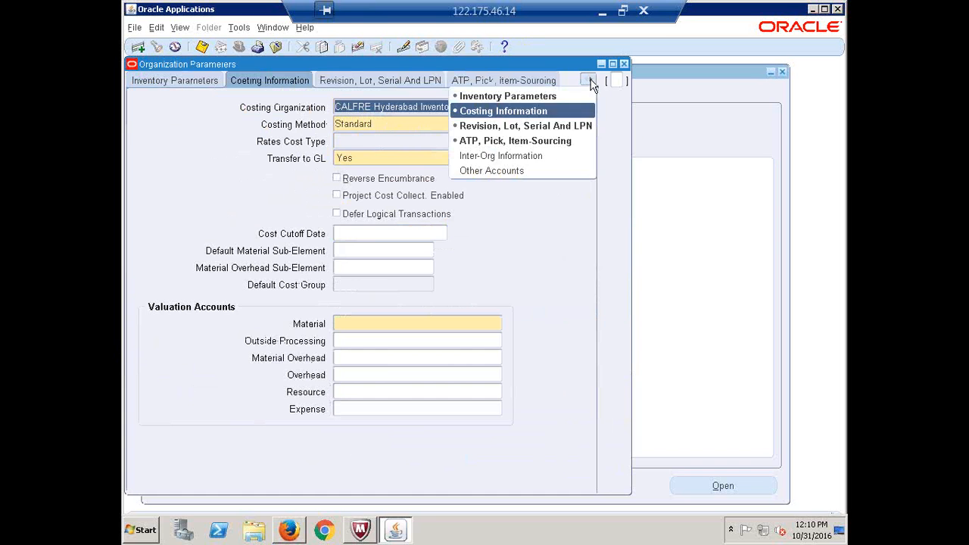
pyautogui.click(517, 170)
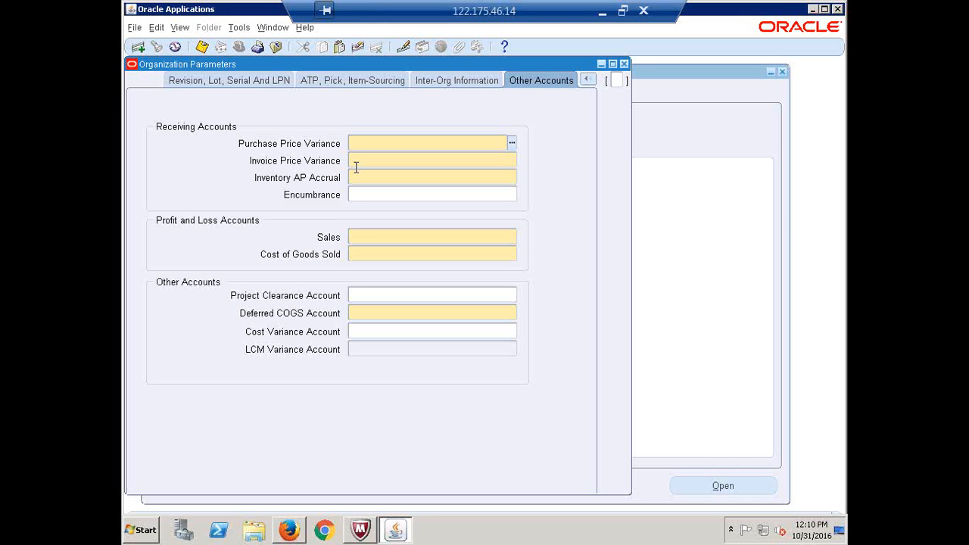
pyautogui.click(239, 29)
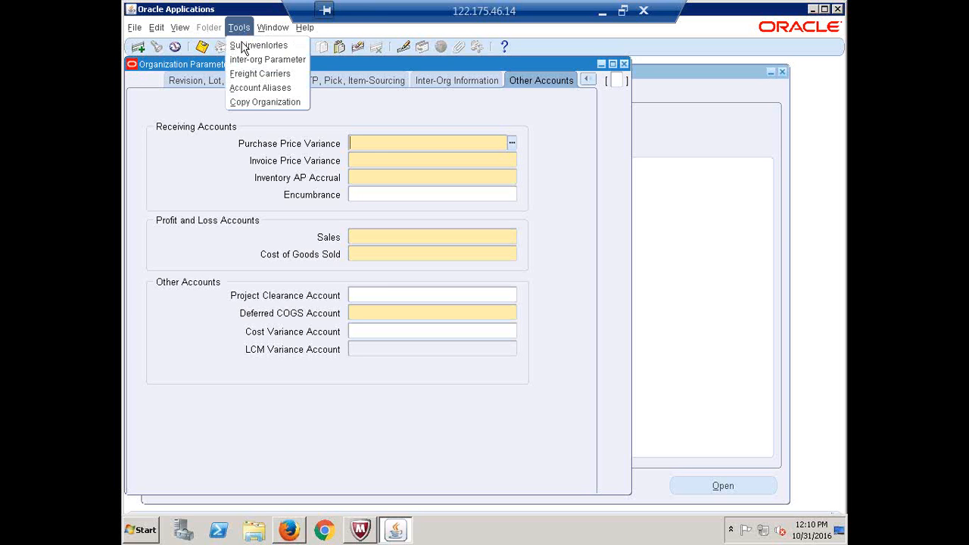
# Copy defaults from an existing organization, check costing and Other Accounts, then return to Inventory Parameters
pyautogui.click(256, 102)
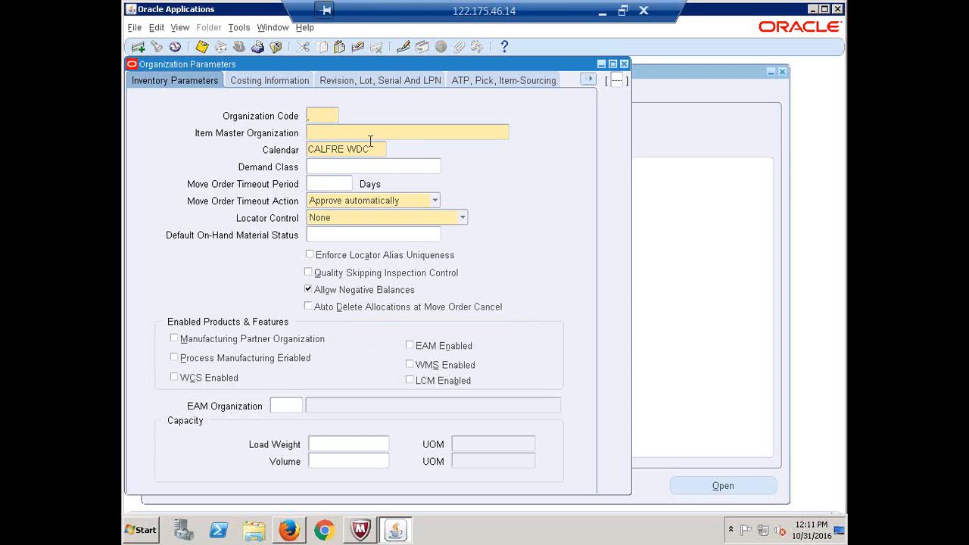
pyautogui.click(283, 84)
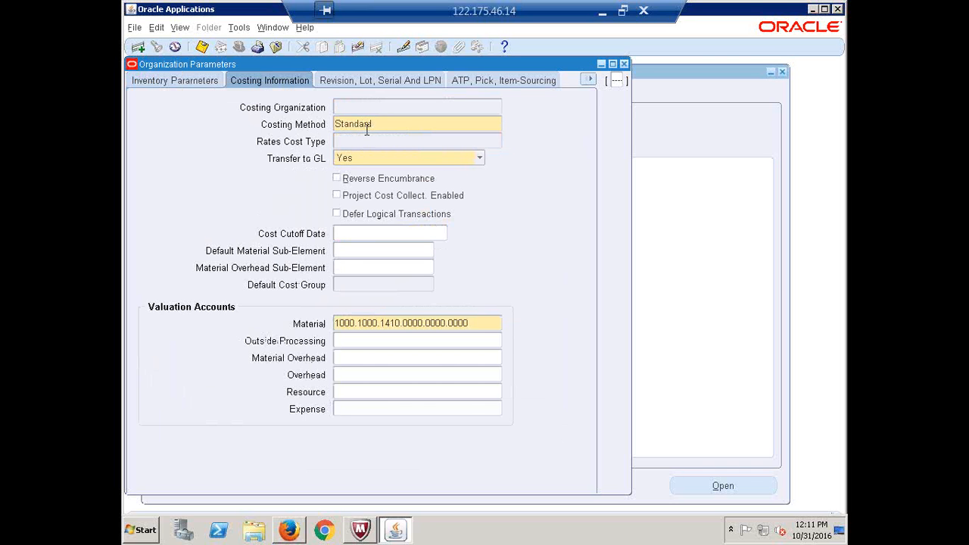
pyautogui.click(589, 81)
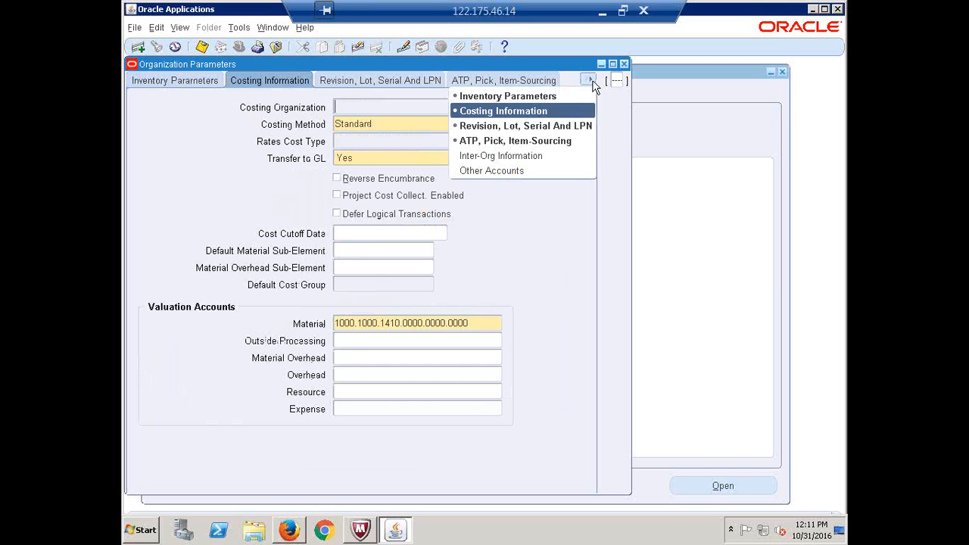
pyautogui.click(506, 171)
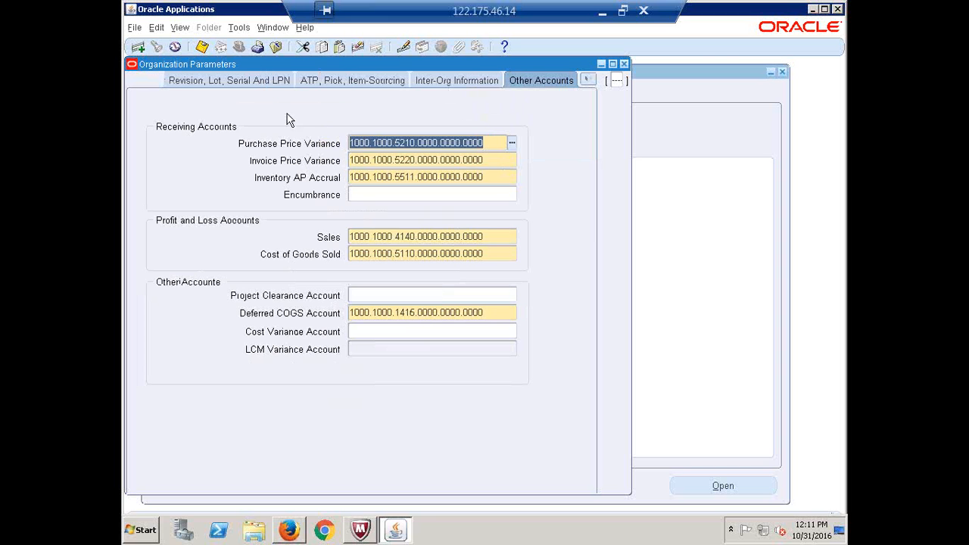
pyautogui.click(587, 80)
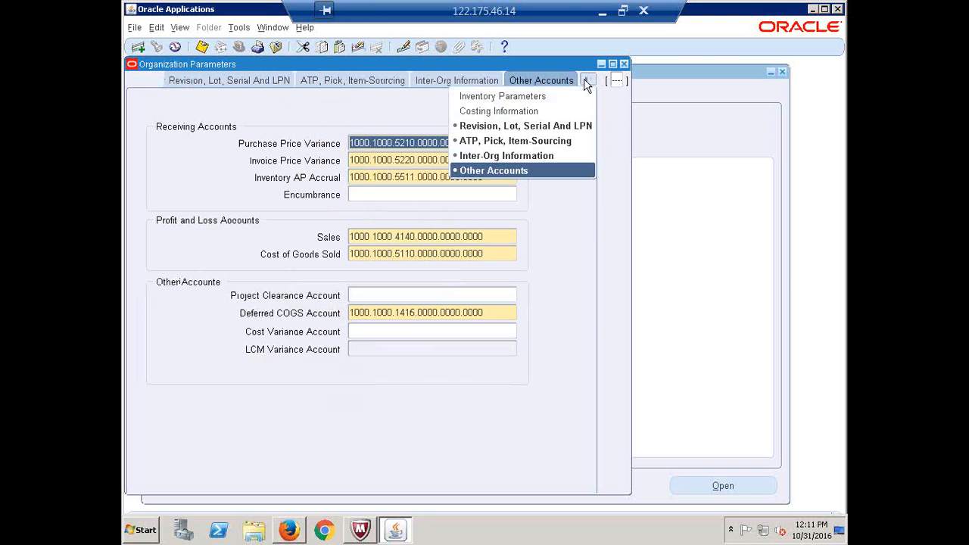
pyautogui.click(528, 95)
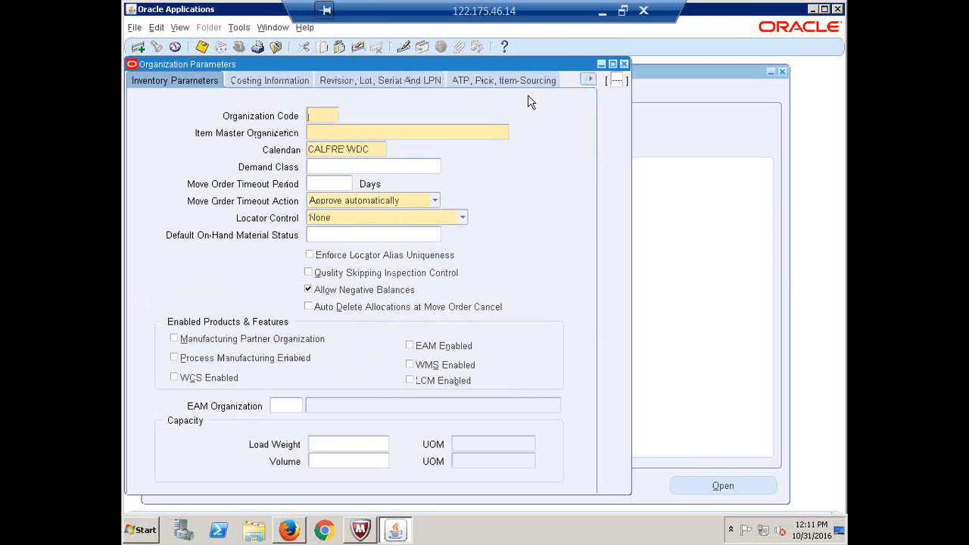
# Try several candidate organization codes such as CH, HB and HBA
pyautogui.click(323, 111)
pyautogui.write('CH')
pyautogui.press('BackSpace')
pyautogui.press('BackSpace')
pyautogui.press('BackSpace')
pyautogui.write('BIO')
pyautogui.press('BackSpace')
pyautogui.press('BackSpace')
pyautogui.write('HB')
pyautogui.press('BackSpace')
pyautogui.write('A')
pyautogui.click(322, 116)
pyautogui.press('BackSpace')
pyautogui.write('B')
# Enter organization code CH1, which is rejected as already existing
pyautogui.press('BackSpace')
pyautogui.click(308, 115)
pyautogui.write('B')
pyautogui.press('BackSpace')
pyautogui.press('BackSpace')
pyautogui.press('BackSpace')
pyautogui.write('CH1')
pyautogui.press('Tab')
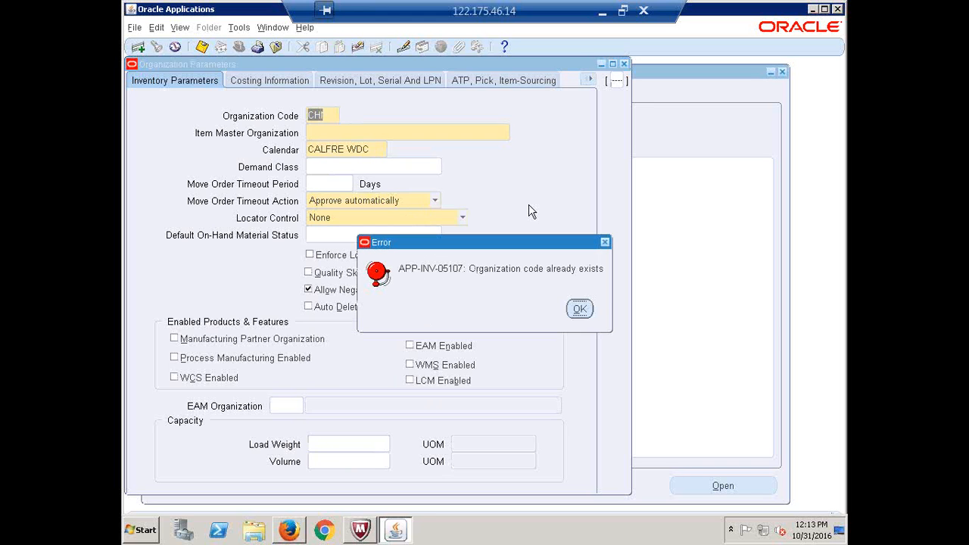
# Dismiss the duplicate-code error and set the organization code to CFH instead
pyautogui.click(580, 310)
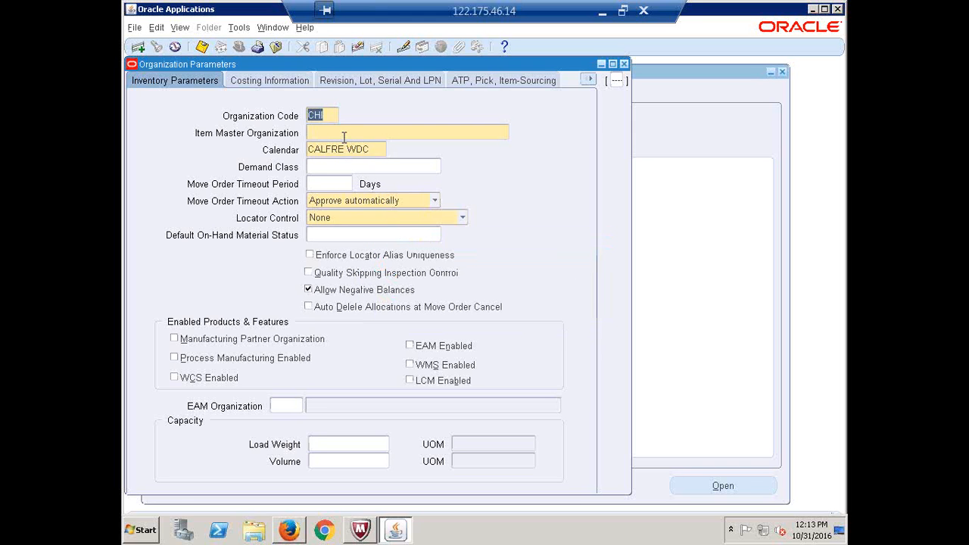
pyautogui.press('BackSpace')
pyautogui.write('CFH')
pyautogui.press('Tab')
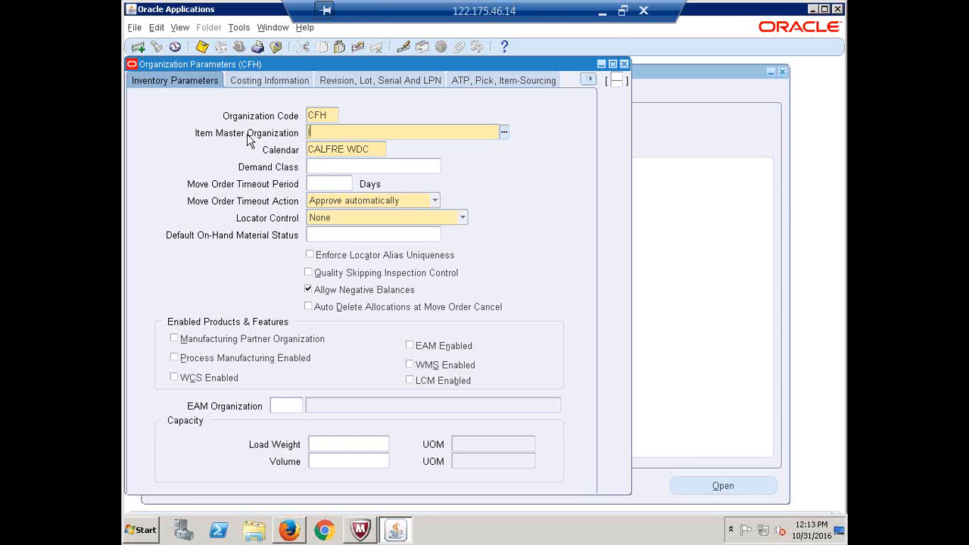
# Choose CALFRE Item Master Inventory as the item master organization
pyautogui.write('CALFRE')
pyautogui.press('Tab')
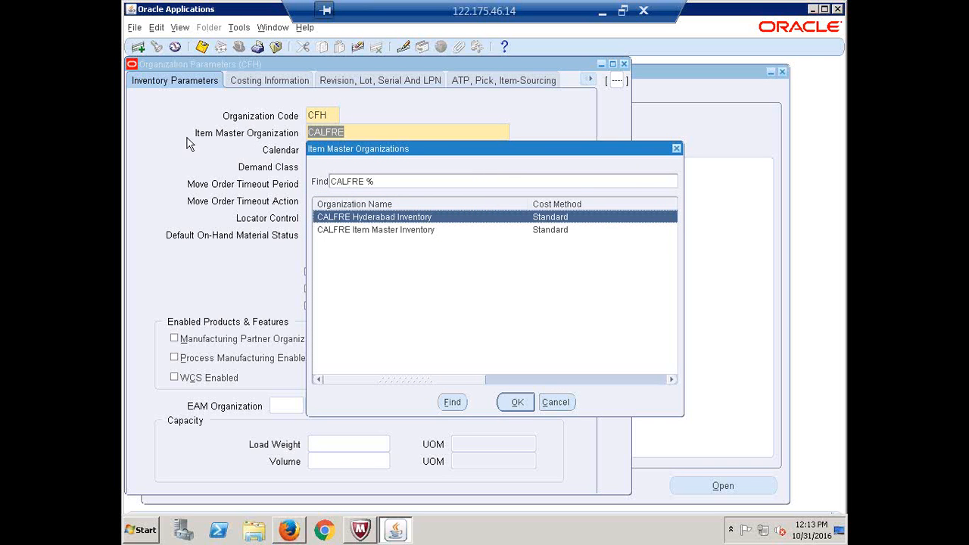
pyautogui.click(395, 231)
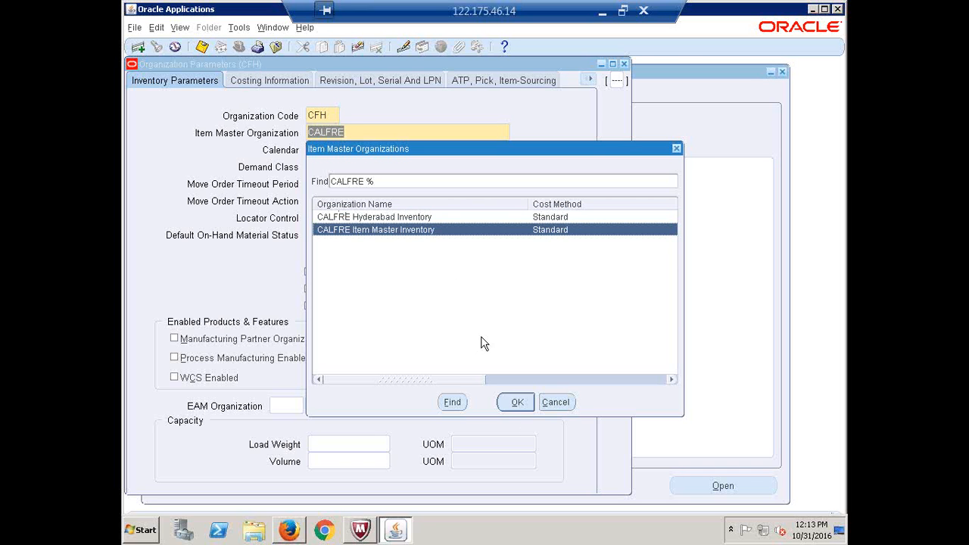
pyautogui.click(514, 402)
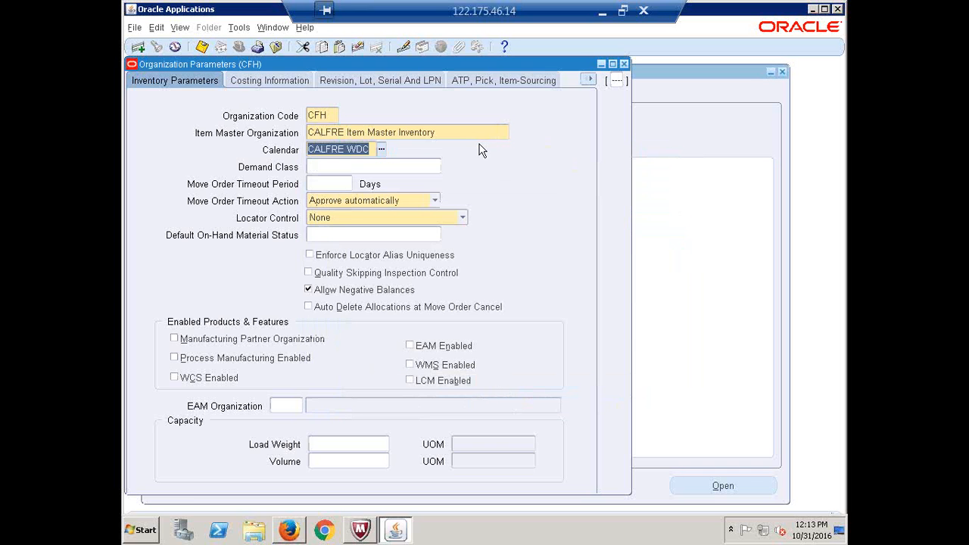
pyautogui.click(464, 132)
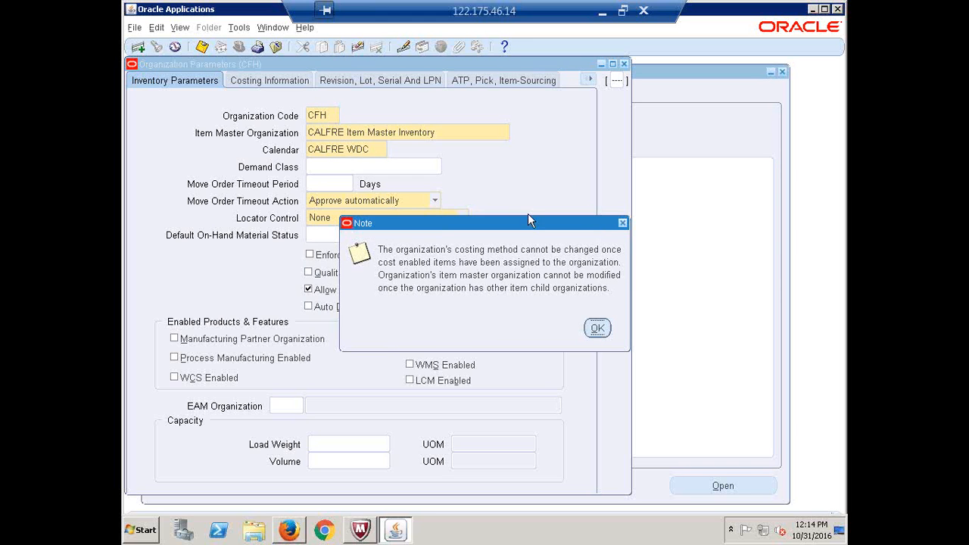
# Acknowledge the item-master note and close the Organization Parameters window
pyautogui.click(597, 328)
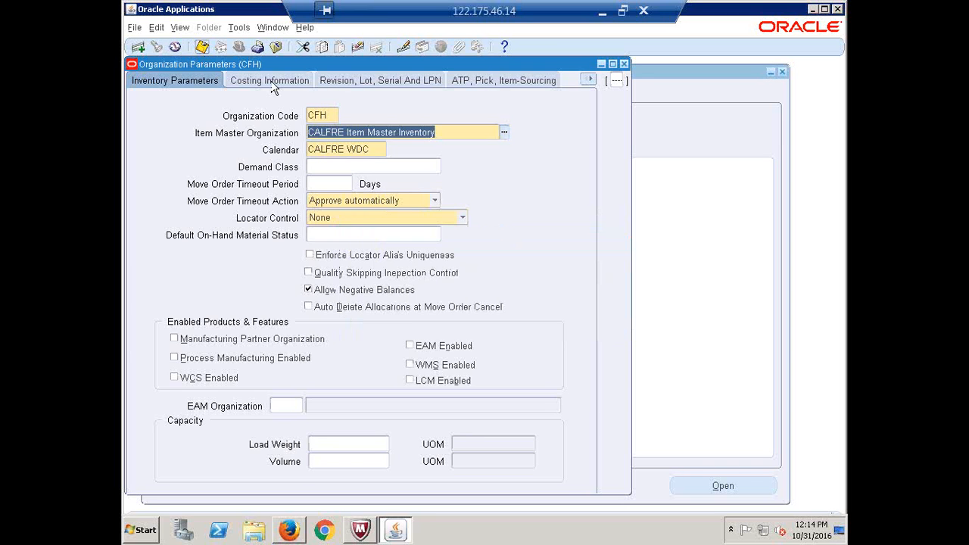
pyautogui.click(623, 64)
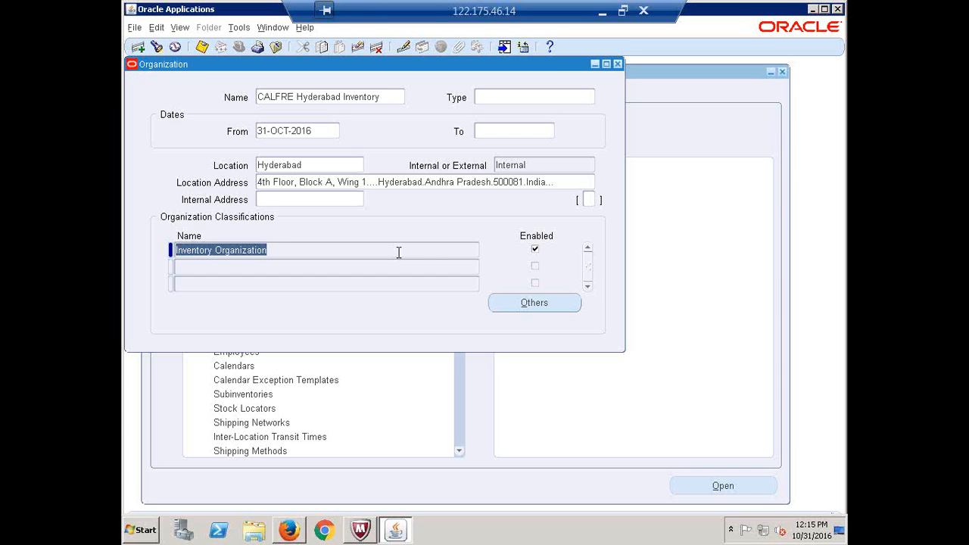
# Choose Receiving Information from the organization's Others additional information types and confirm it
pyautogui.click(532, 303)
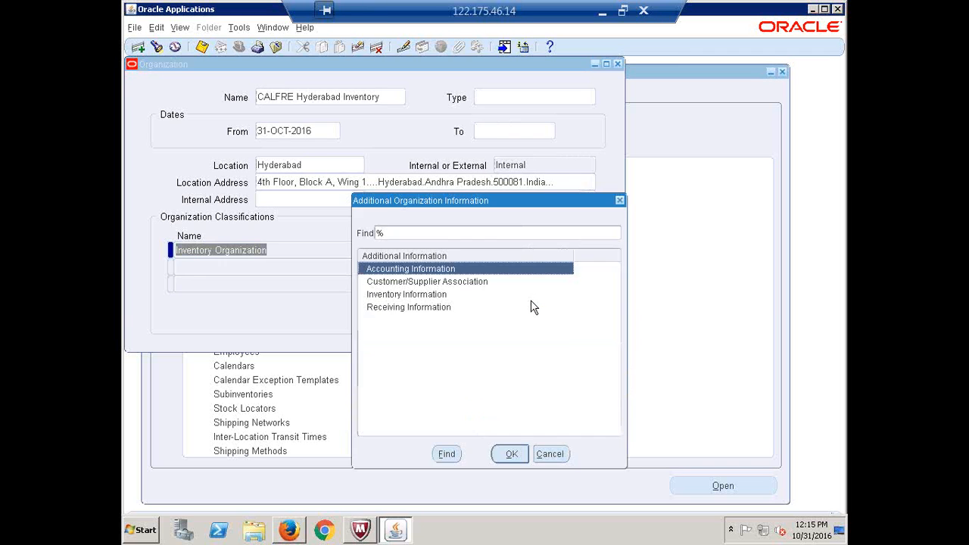
pyautogui.click(399, 310)
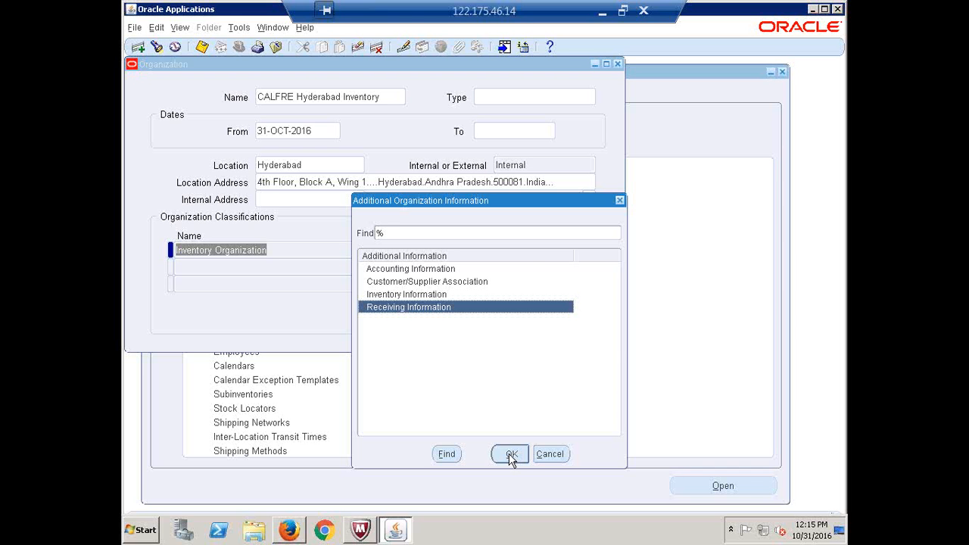
pyautogui.click(511, 454)
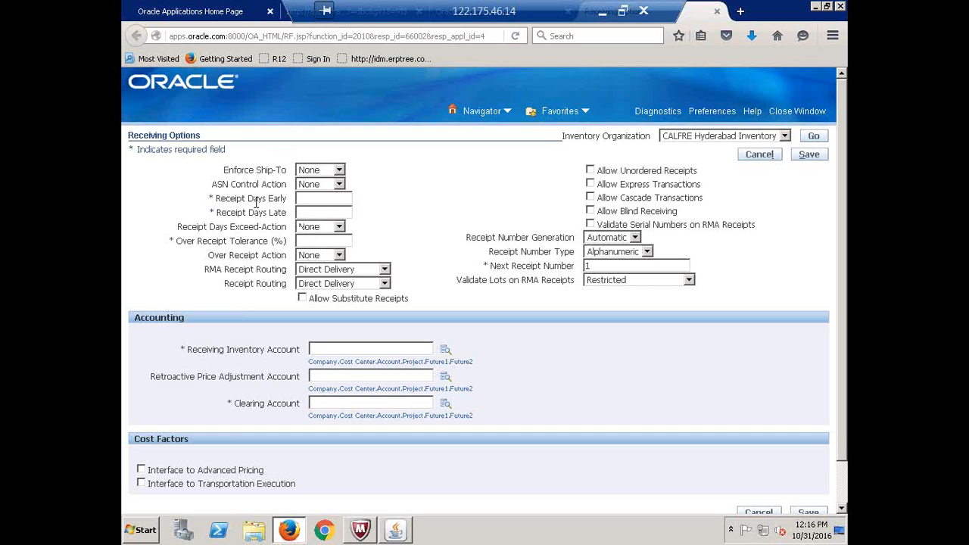
# Once the Receiving Options page loads, place the cursor in the Receipt Days Late field
pyautogui.click(319, 206)
# Try Receipt Days Early values 5 and 10, switching the exceed action between Reject, None and Warning
pyautogui.click(322, 199)
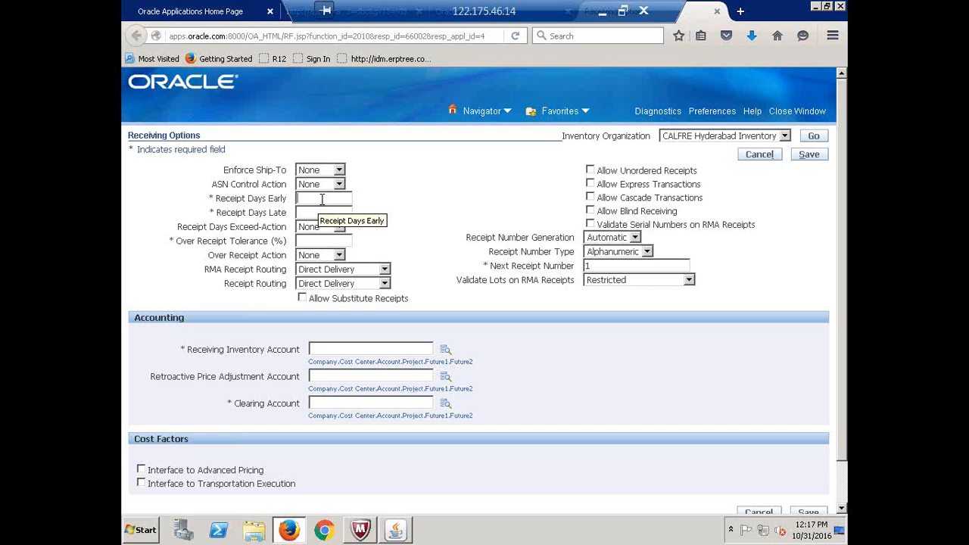
pyautogui.write('5')
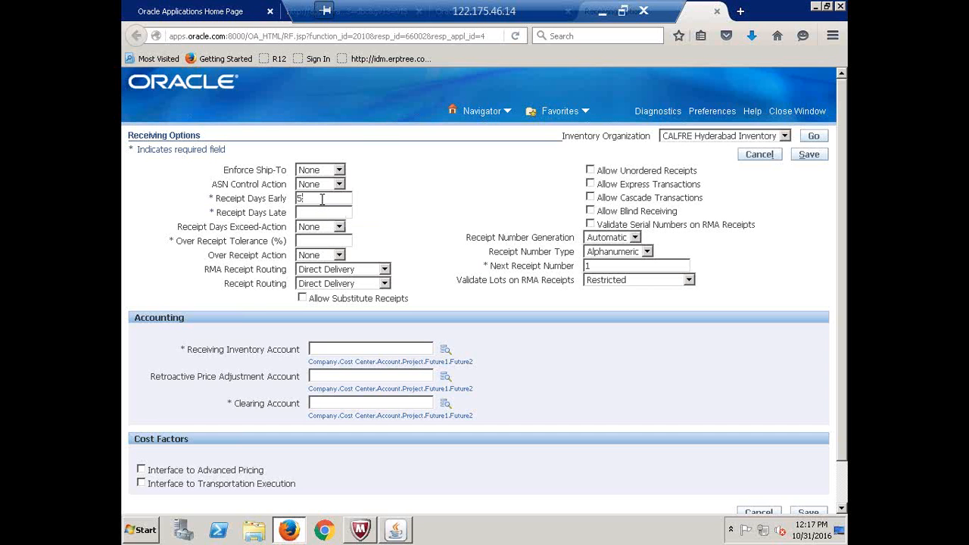
pyautogui.click(339, 227)
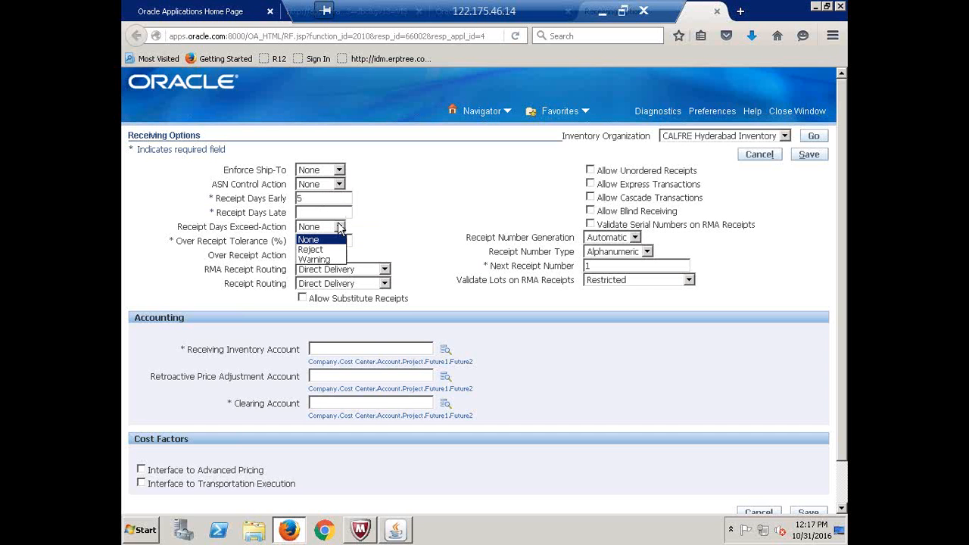
pyautogui.click(318, 250)
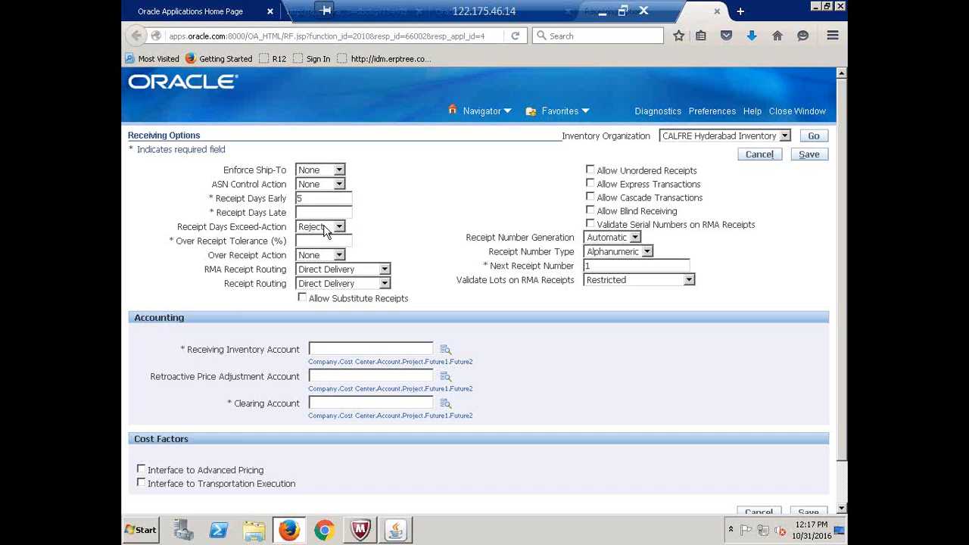
pyautogui.moveTo(310, 199); pyautogui.dragTo(279, 198)
pyautogui.write('10')
pyautogui.moveTo(315, 195); pyautogui.dragTo(270, 205)
pyautogui.write('5')
pyautogui.click(339, 227)
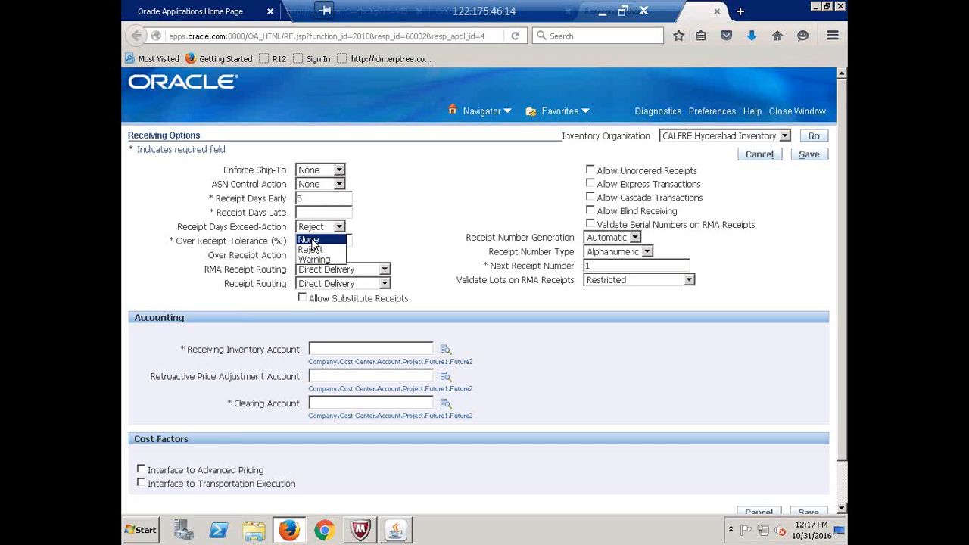
pyautogui.click(310, 240)
pyautogui.click(339, 226)
pyautogui.click(327, 260)
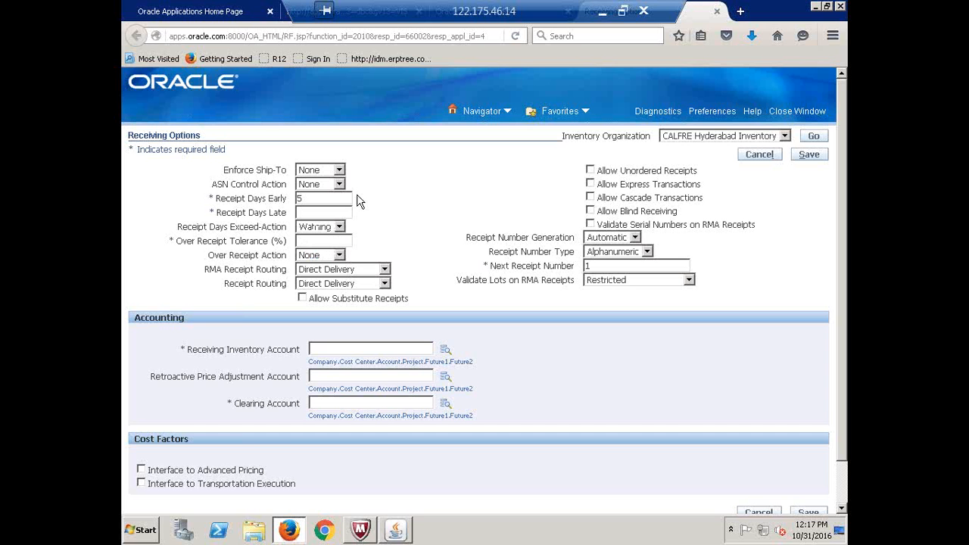
# Fill in Receipt Days Late, reset Receipt Days Early to 0, and set the exceed action to None
pyautogui.click(309, 215)
pyautogui.write('5')
pyautogui.click(340, 228)
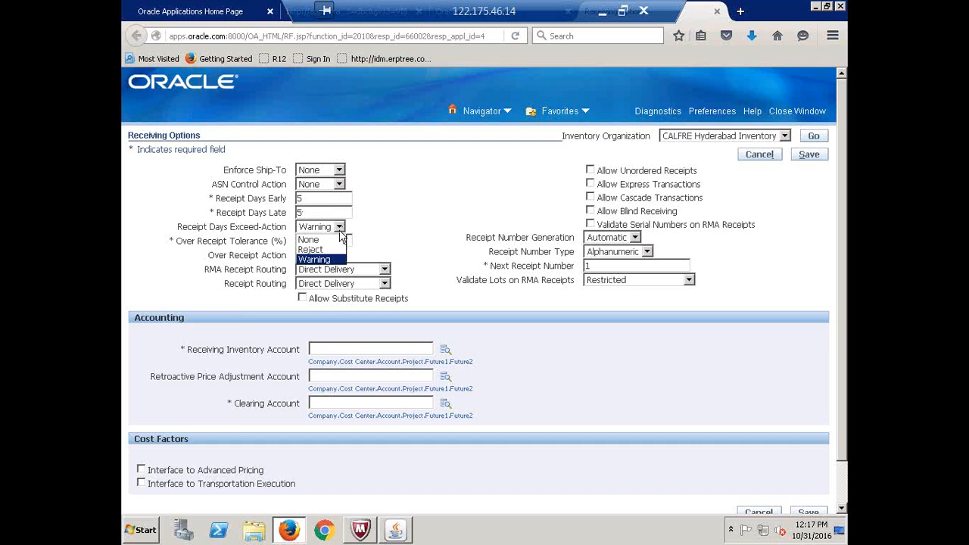
pyautogui.click(323, 251)
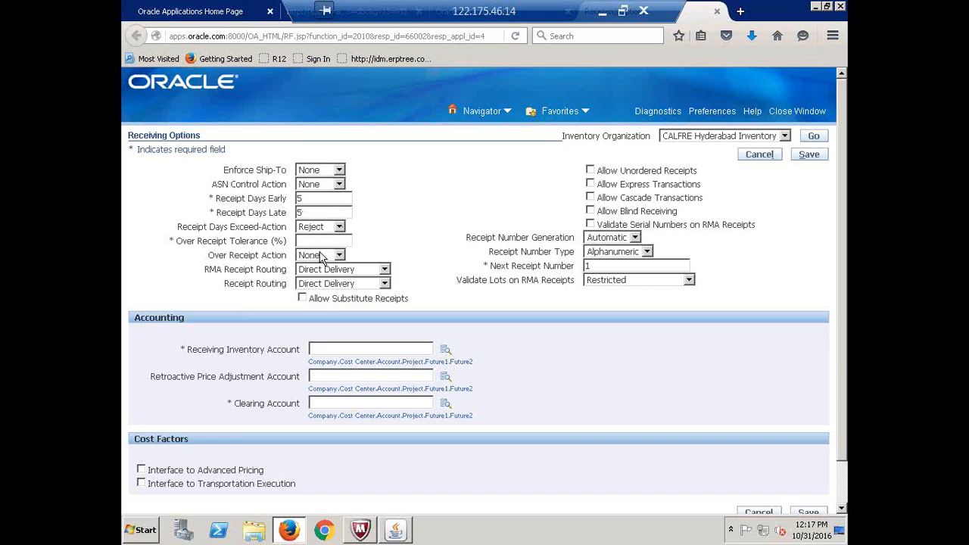
pyautogui.click(308, 199)
pyautogui.moveTo(308, 200); pyautogui.dragTo(270, 213)
pyautogui.write('00')
pyautogui.click(339, 227)
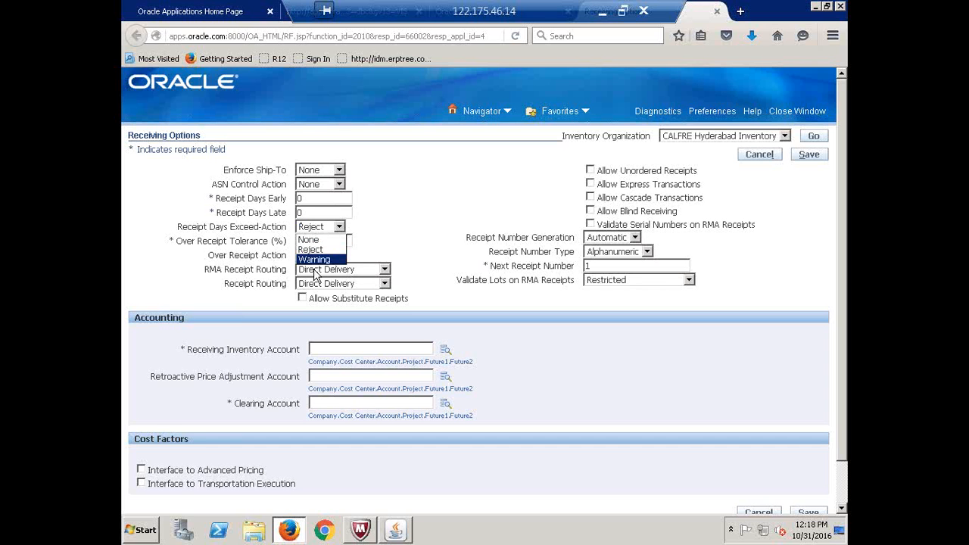
pyautogui.click(310, 240)
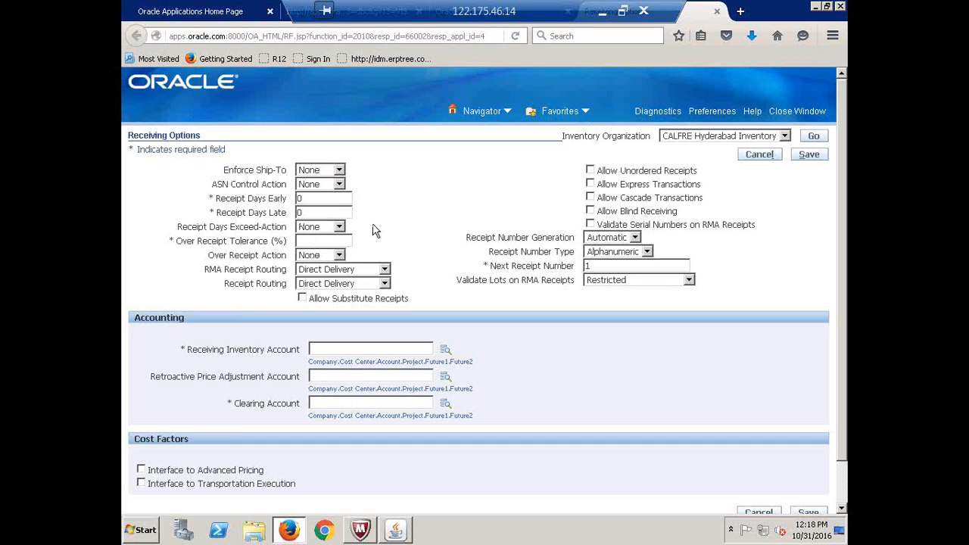
# Set Over Receipt Tolerance to 0% with Over Receipt Action None, after trying 10% with Reject and Warning
pyautogui.doubleClick(277, 241)
pyautogui.click(307, 242)
pyautogui.write('10')
pyautogui.click(340, 255)
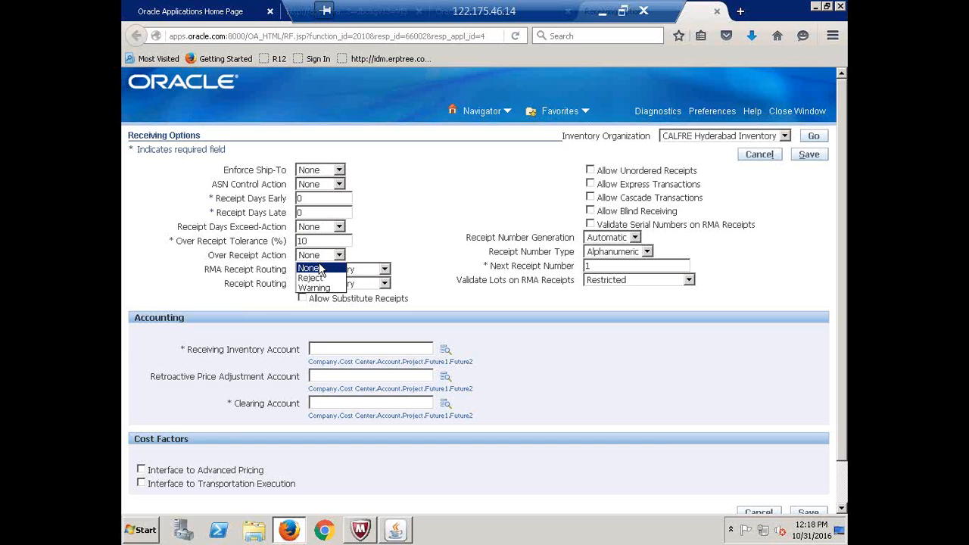
pyautogui.click(316, 277)
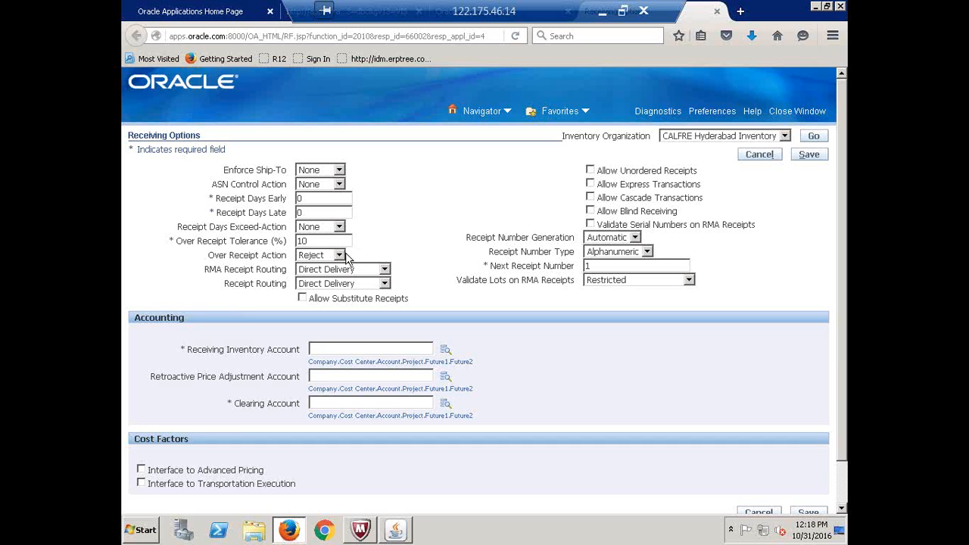
pyautogui.click(338, 256)
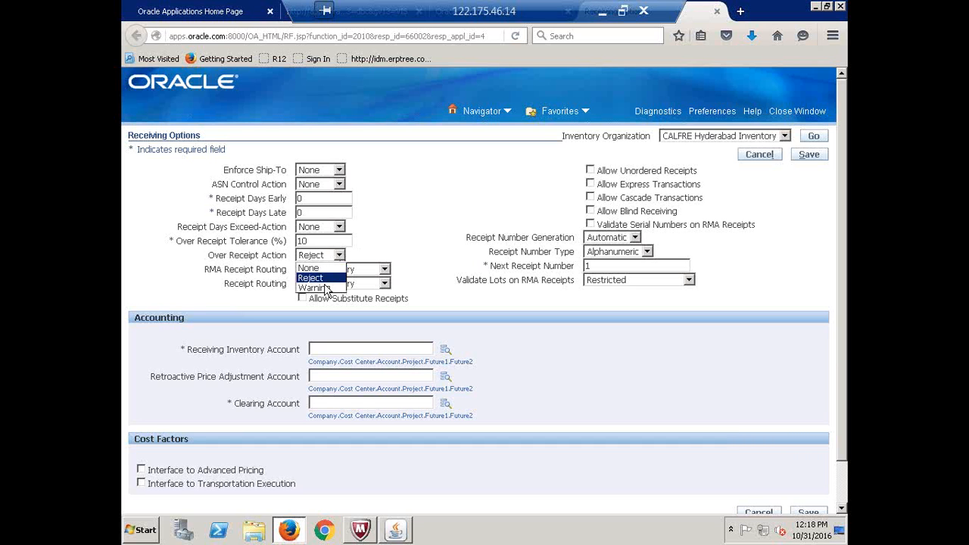
pyautogui.click(322, 287)
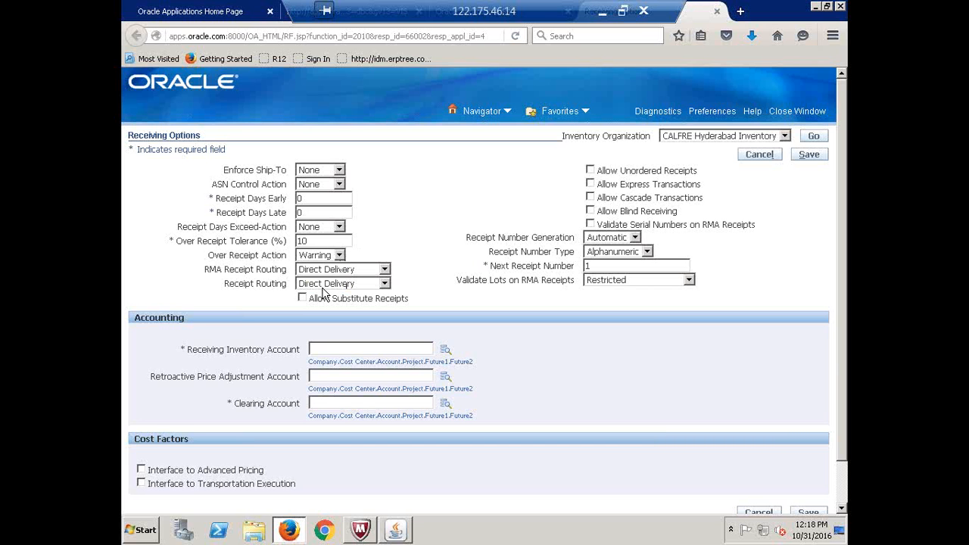
pyautogui.click(268, 242)
pyautogui.write('0')
pyautogui.click(339, 255)
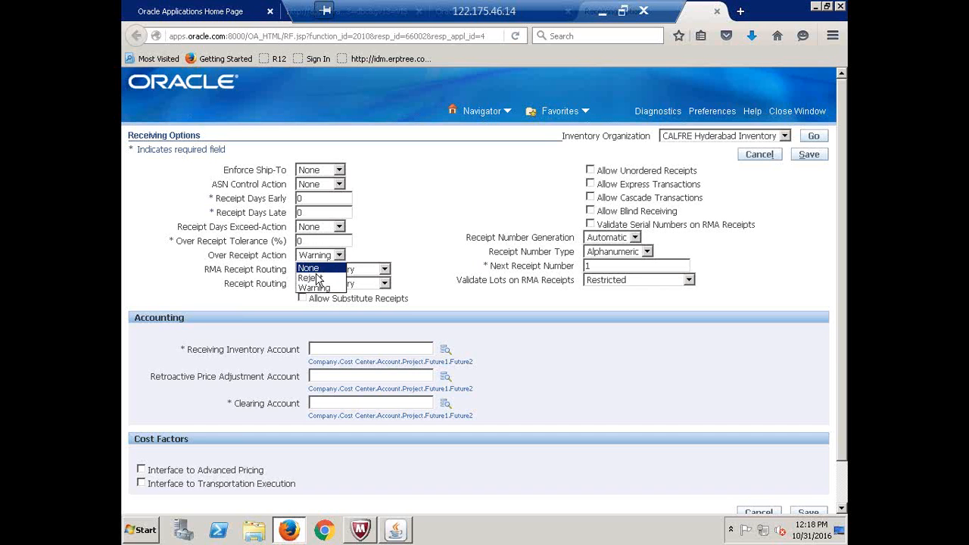
pyautogui.click(318, 270)
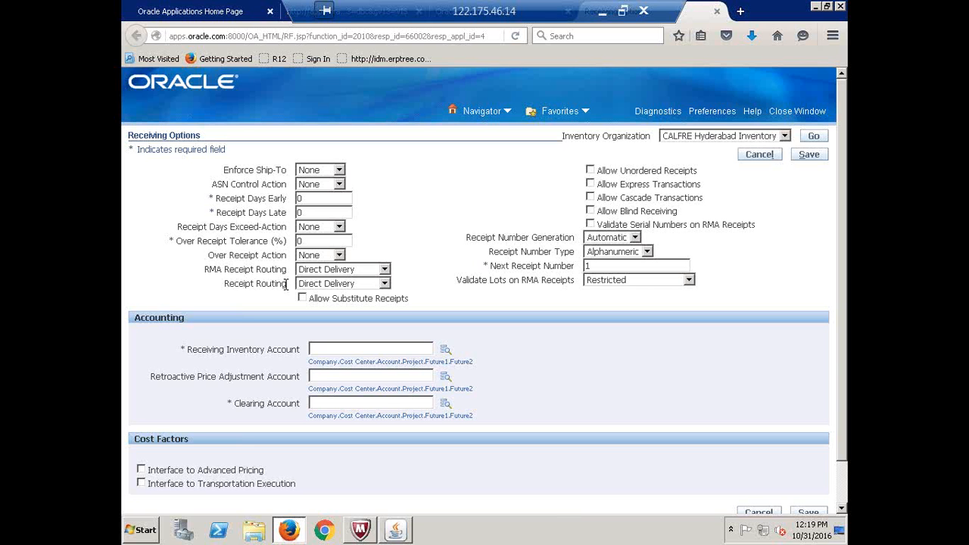
# Expand the Receipt Routing list to show Direct Delivery, Inspection Required and Standard Receipt
pyautogui.doubleClick(285, 283)
pyautogui.click(285, 283)
pyautogui.click(385, 285)
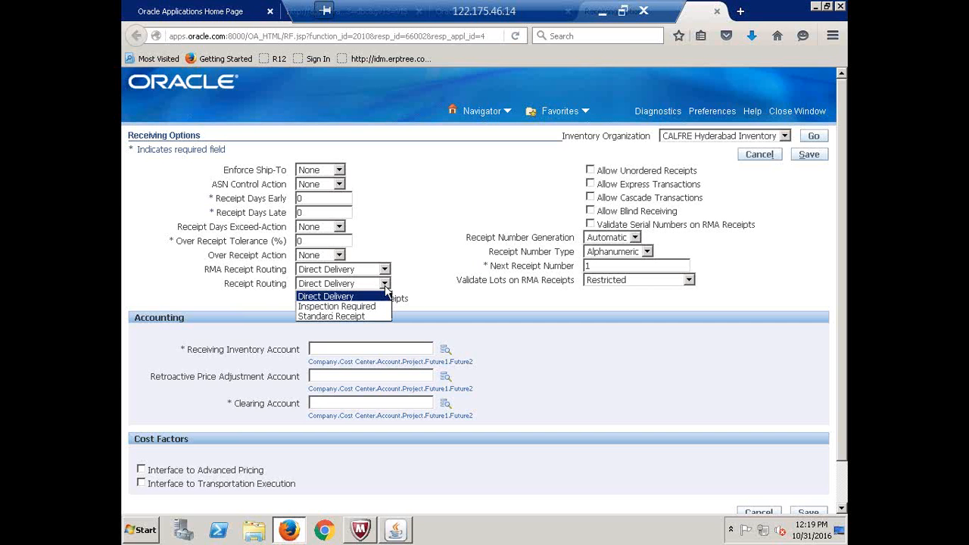
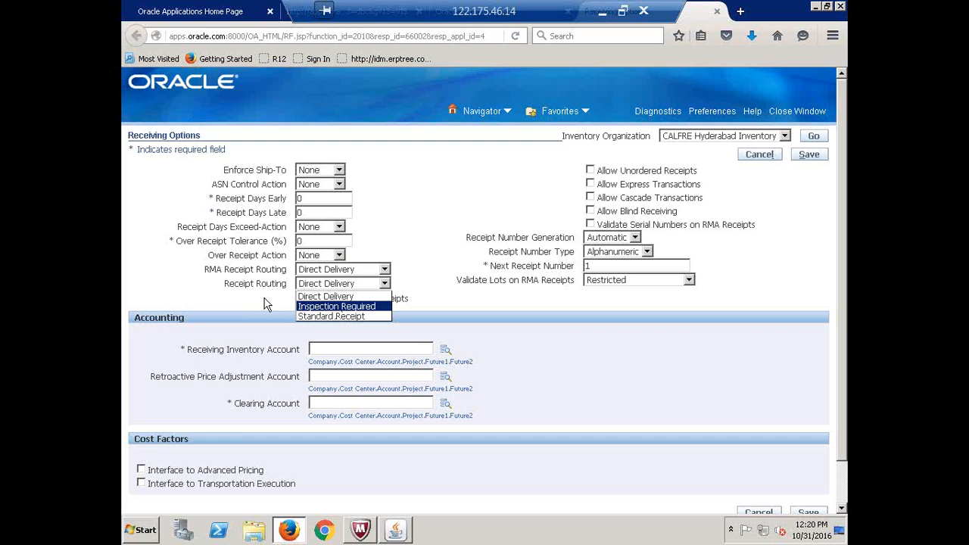
# Choose Standard Receipt for Receipt Routing and review the Next Receipt Number field
pyautogui.click(322, 317)
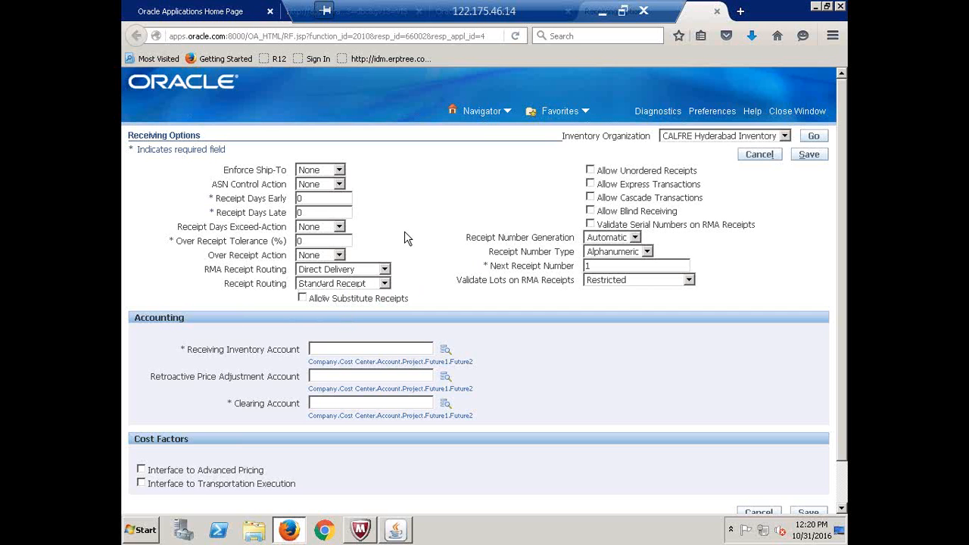
pyautogui.click(600, 267)
pyautogui.moveTo(492, 266); pyautogui.dragTo(574, 268)
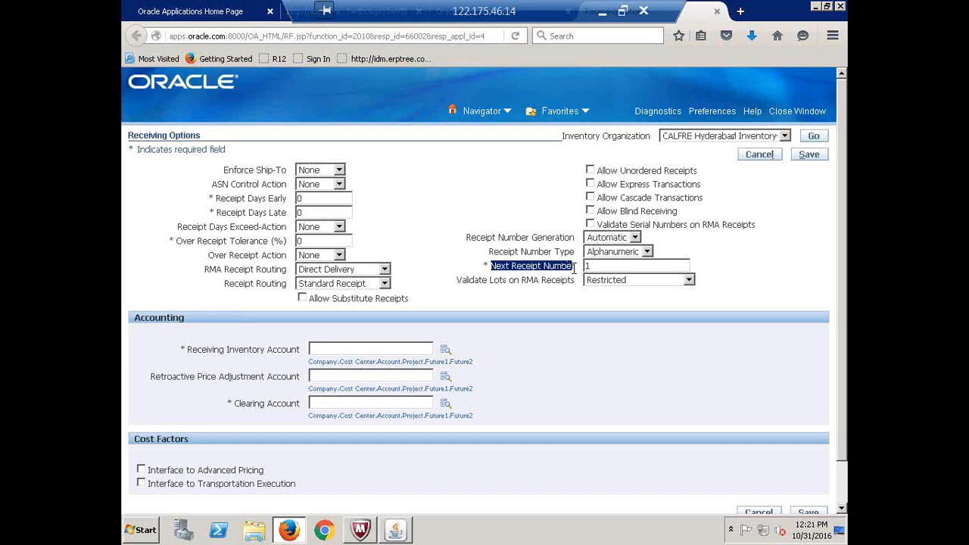
pyautogui.click(597, 265)
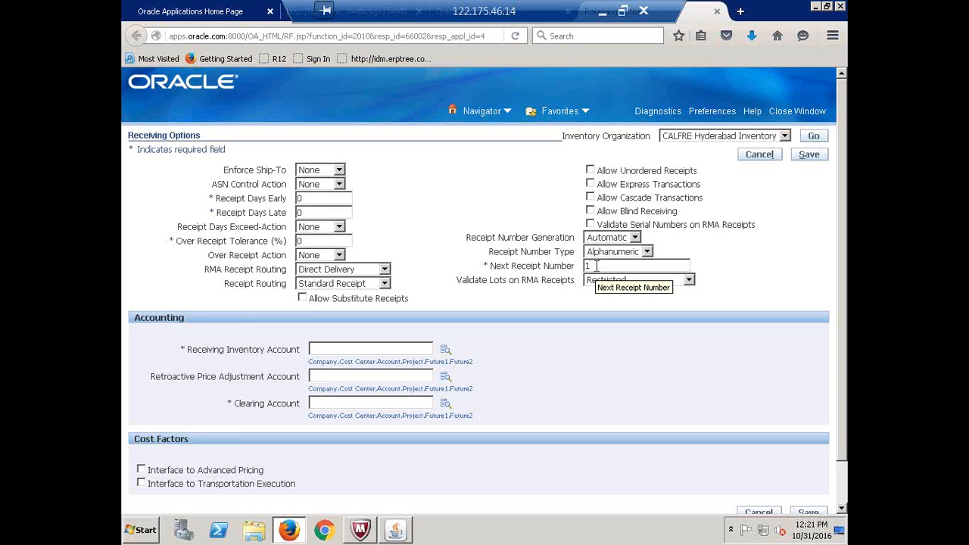
pyautogui.tripleClick(151, 132)
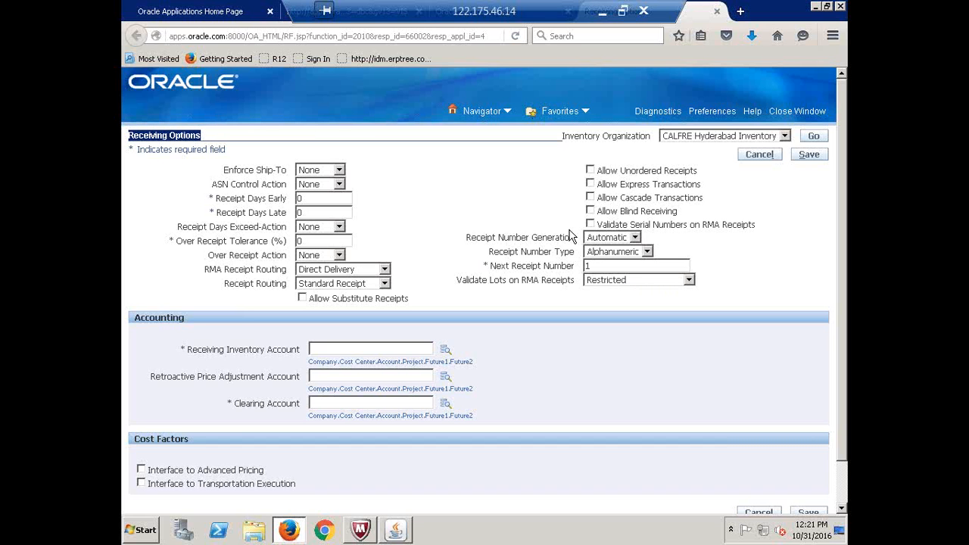
pyautogui.click(389, 259)
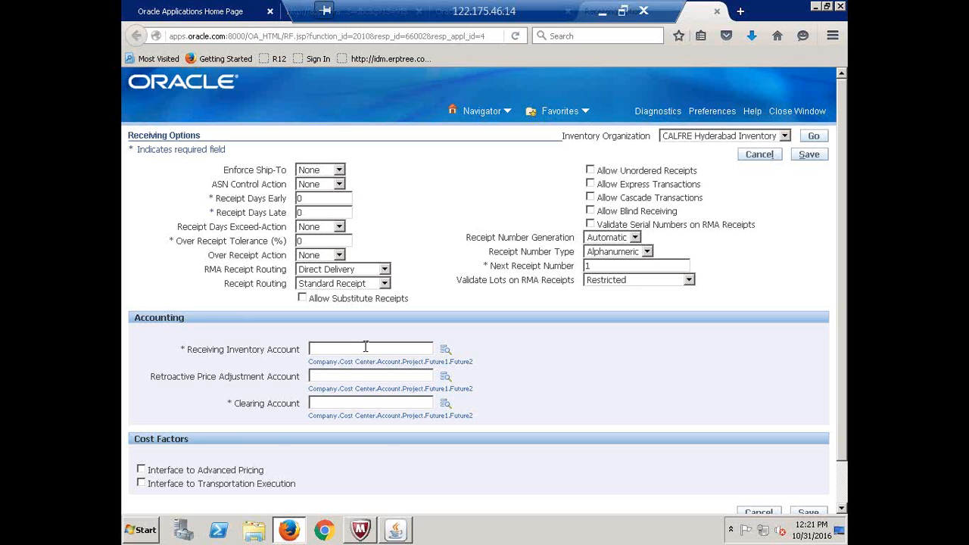
# Open the Receiving Inventory Account lookup and try searching accounts by description 'Receiving'
pyautogui.click(446, 348)
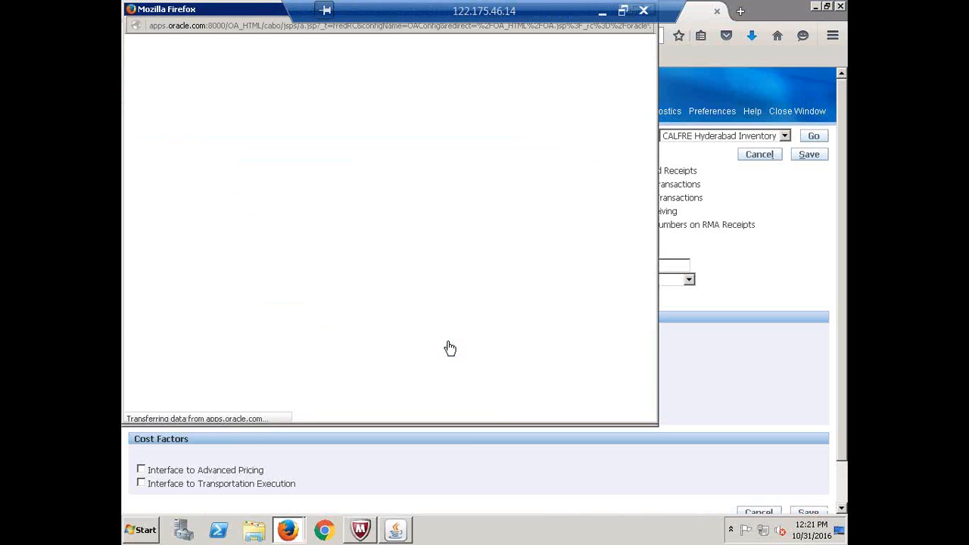
pyautogui.click(251, 159)
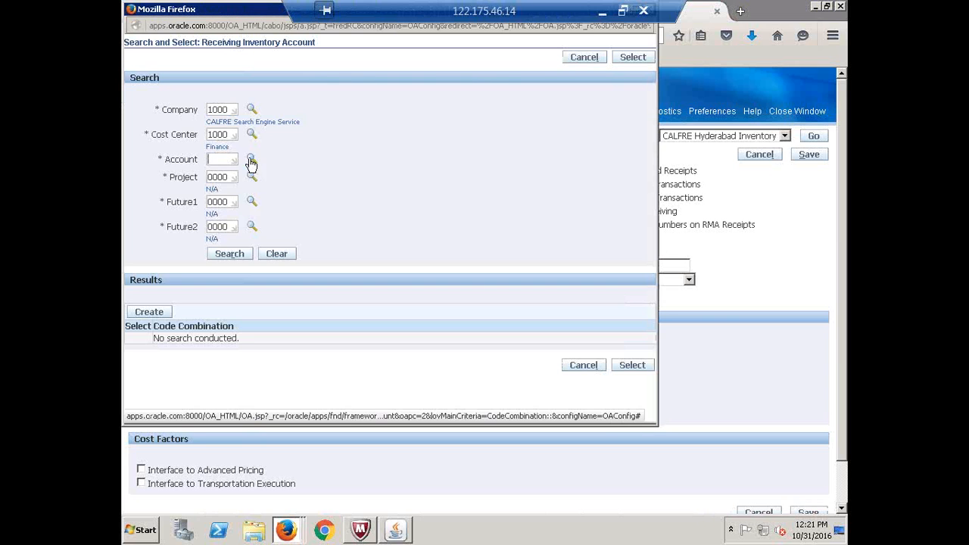
pyautogui.click(234, 128)
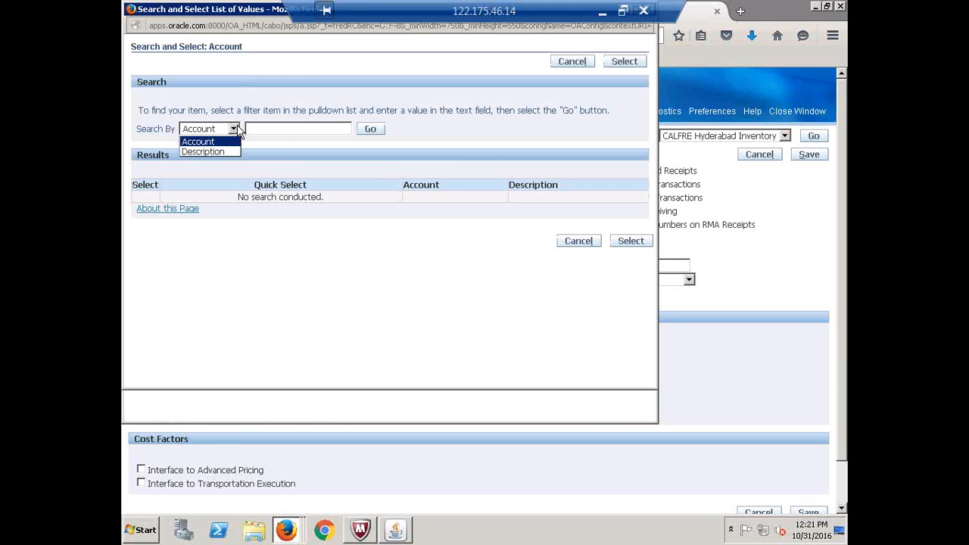
pyautogui.click(202, 152)
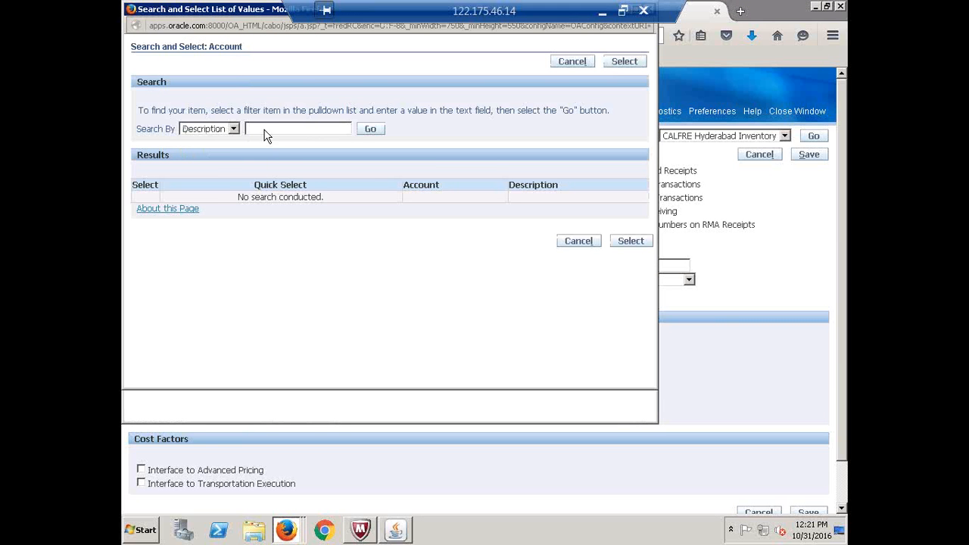
pyautogui.write('Receiving')
pyautogui.click(370, 130)
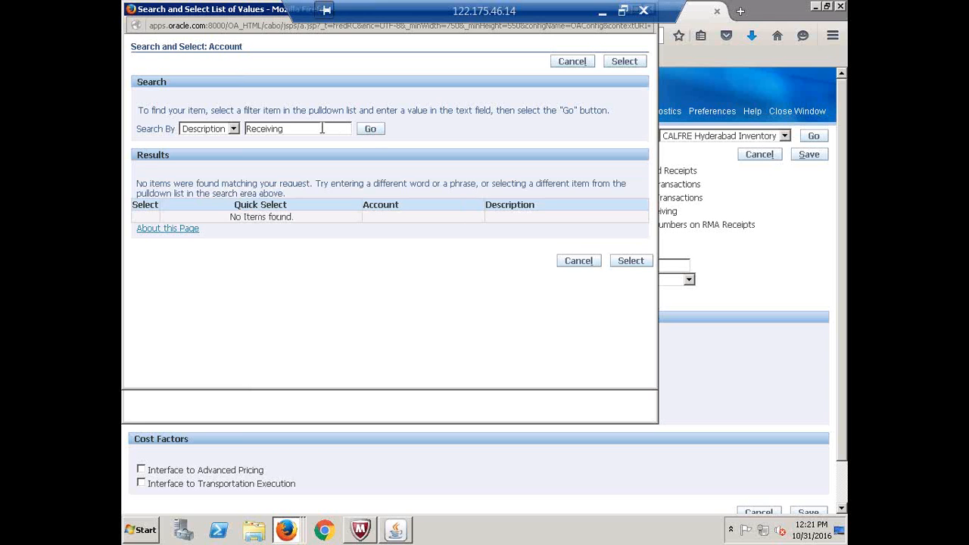
pyautogui.press('BackSpace')
pyautogui.press('BackSpace')
pyautogui.press('BackSpace')
pyautogui.press('BackSpace')
pyautogui.press('BackSpace')
pyautogui.press('BackSpace')
pyautogui.press('BackSpace')
pyautogui.press('BackSpace')
pyautogui.press('BackSpace')
pyautogui.write('%%')
pyautogui.press('BackSpace')
pyautogui.write('Receiving%')
pyautogui.moveTo(316, 128); pyautogui.dragTo(191, 128)
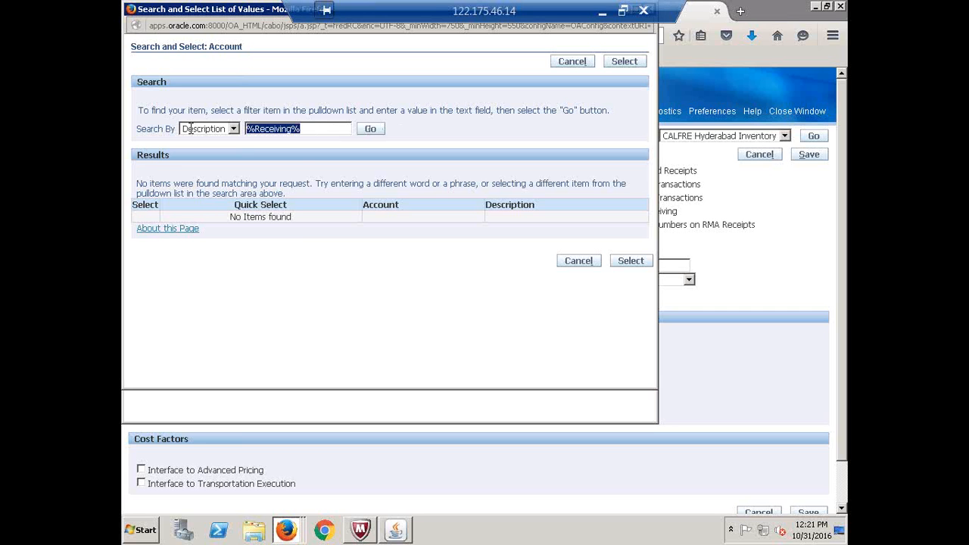
pyautogui.press('BackSpace')
# Search by Account 1410 and select combination 1000.1000.1410.0000.0000.0000
pyautogui.click(234, 129)
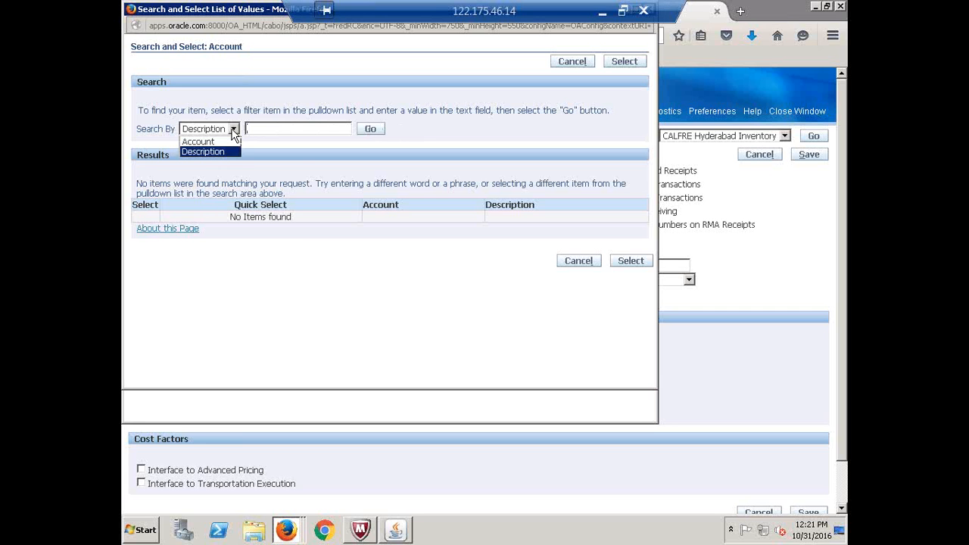
pyautogui.click(200, 137)
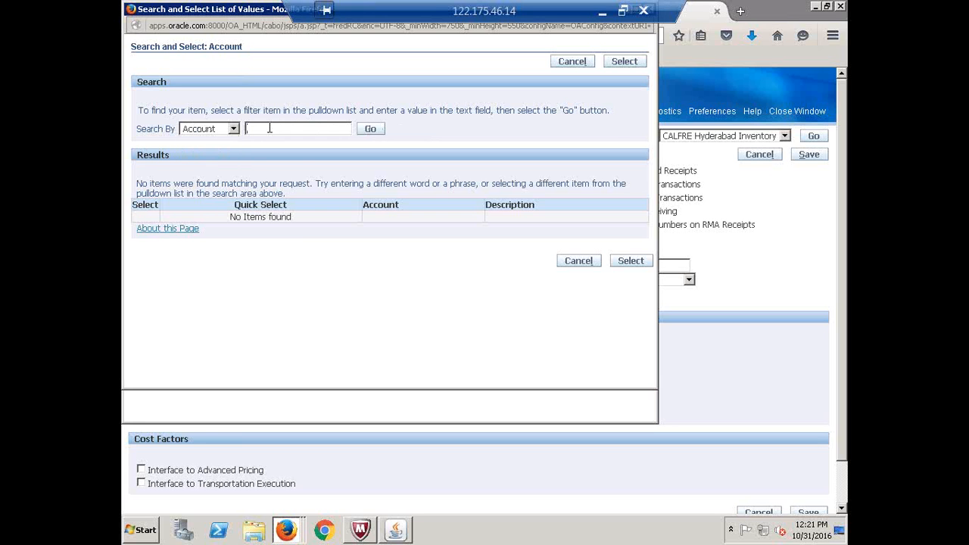
pyautogui.write('1410')
pyautogui.click(370, 129)
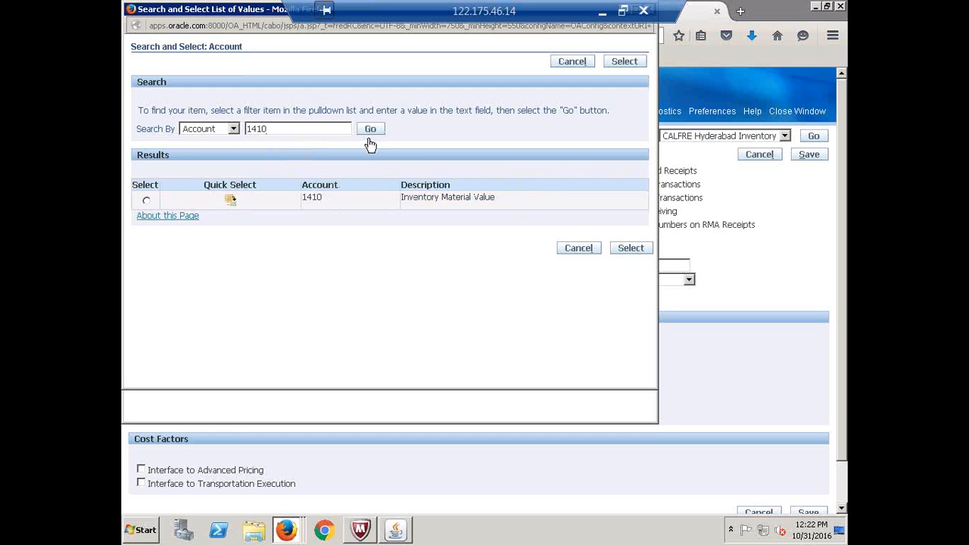
pyautogui.click(230, 199)
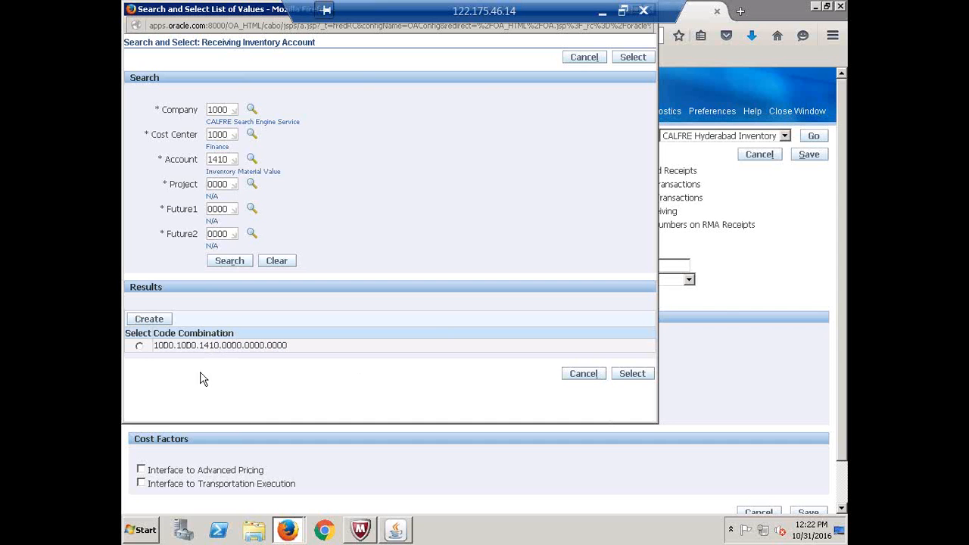
pyautogui.click(139, 345)
pyautogui.click(629, 374)
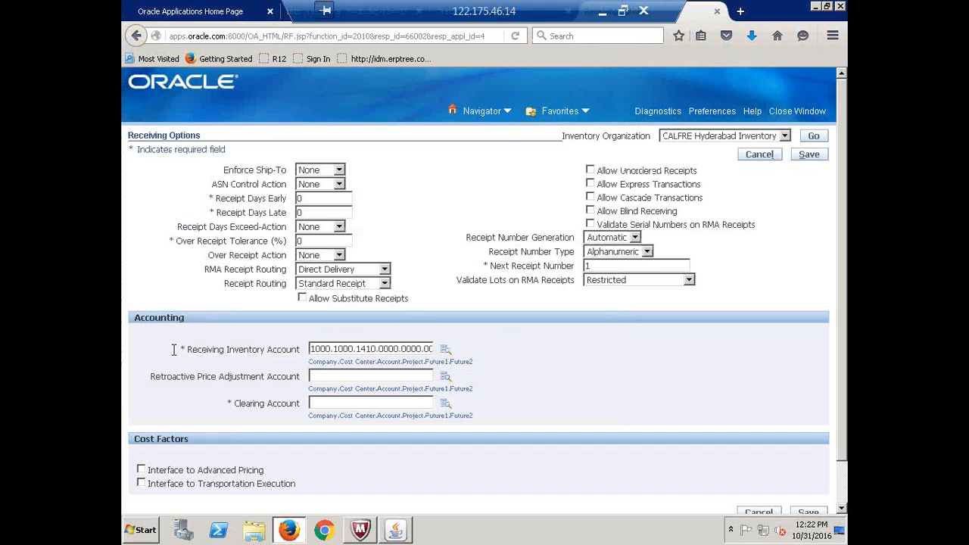
# Copy 1000.1000.1410.0000.0000.0000 from the Receiving Inventory Account into the Clearing Account
pyautogui.moveTo(190, 350); pyautogui.dragTo(310, 357)
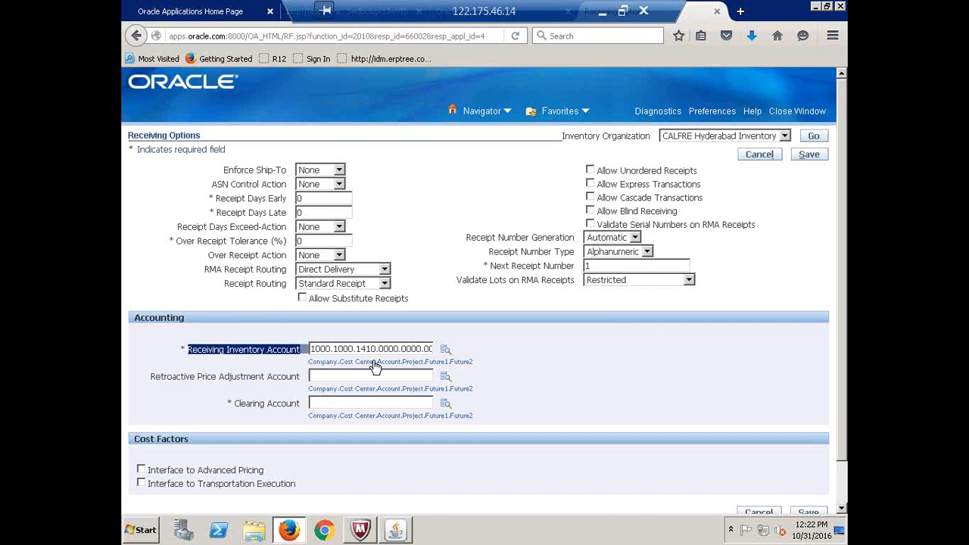
pyautogui.click(345, 349)
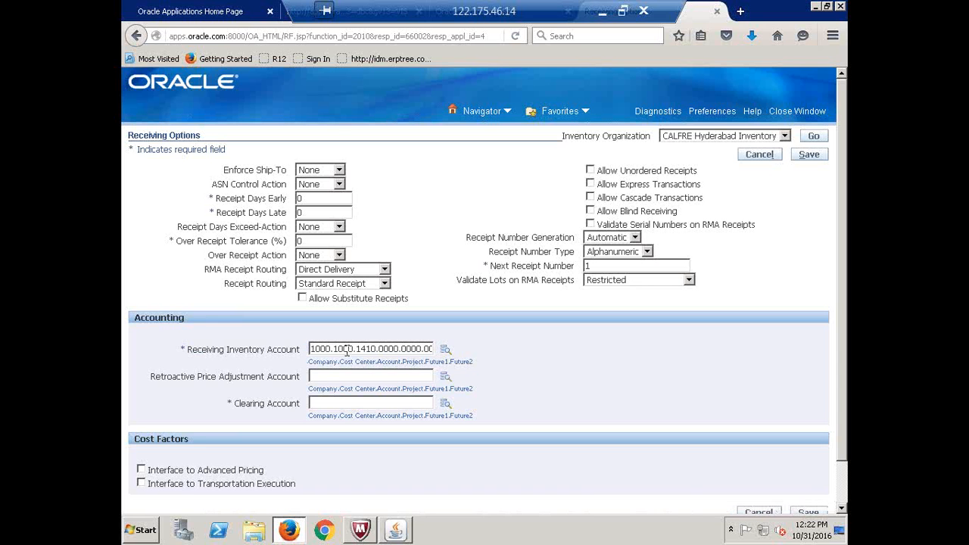
pyautogui.doubleClick(346, 350)
pyautogui.tripleClick(346, 348)
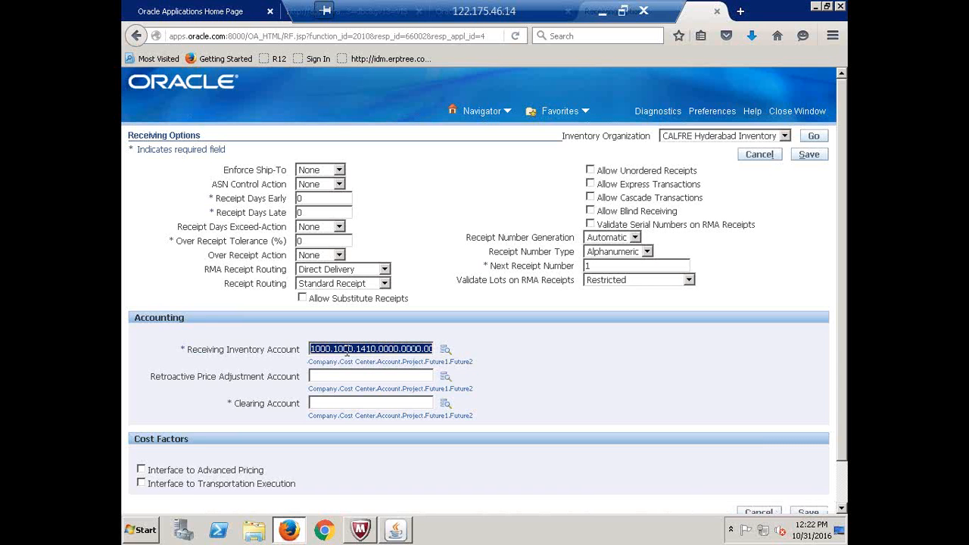
pyautogui.hotkey('ctrl', 'c')
pyautogui.click(336, 402)
pyautogui.hotkey('ctrl', 'v')
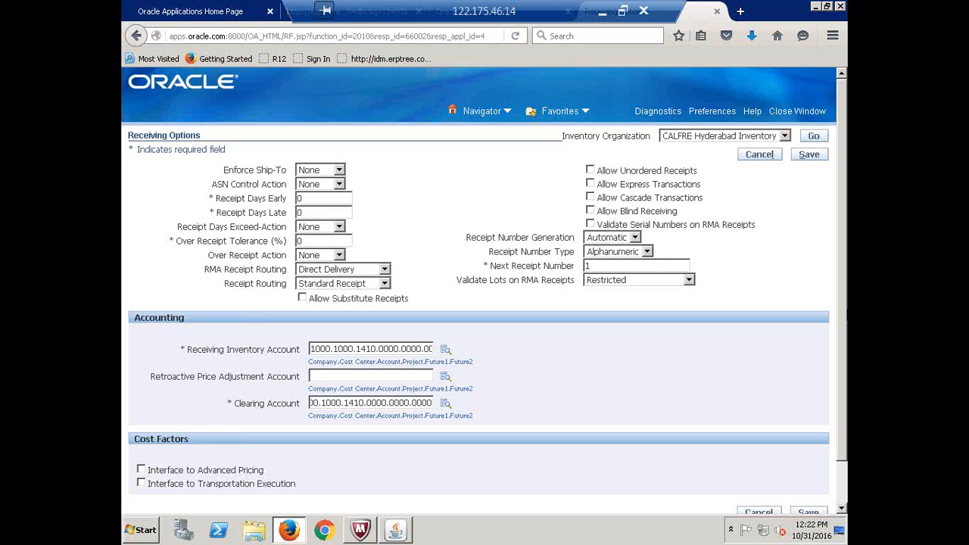
pyautogui.scroll(-1, 845, 280)
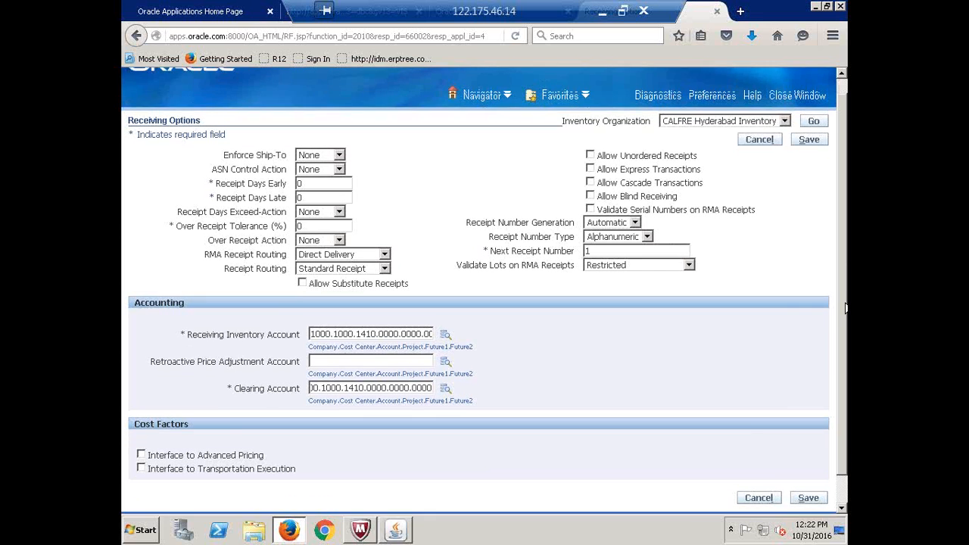
pyautogui.scroll(1, 767, 111)
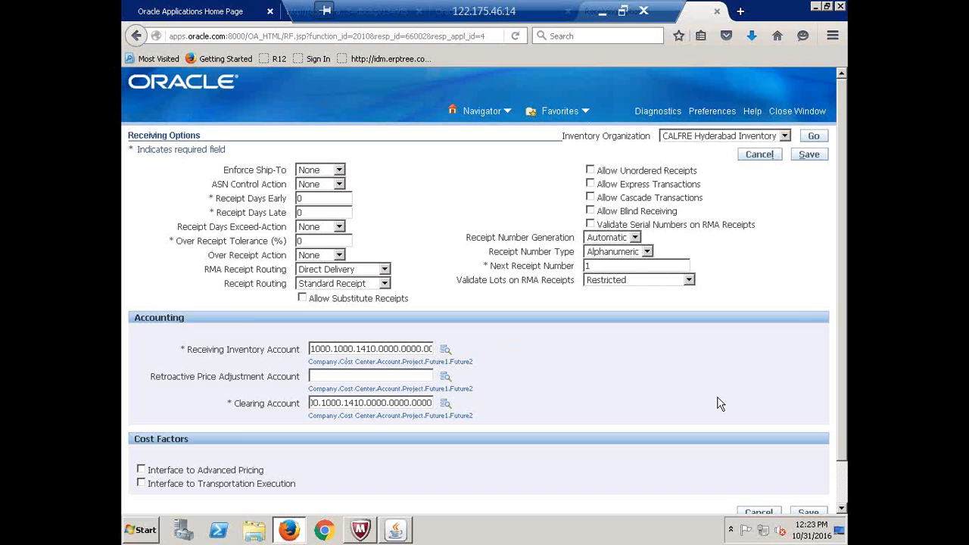
# Save the CALFRE Hyderabad Inventory receiving options and close the Receiving Options browser tab
pyautogui.click(809, 155)
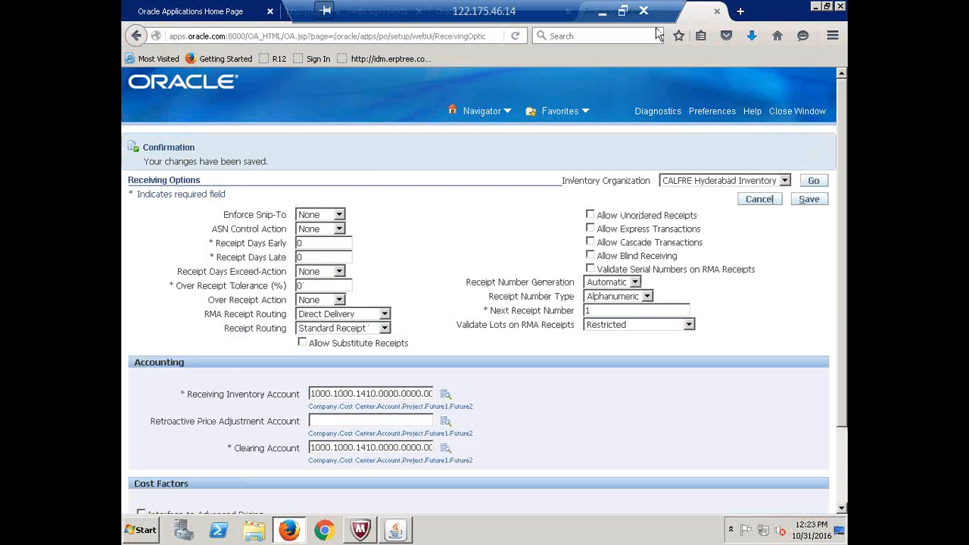
pyautogui.click(717, 11)
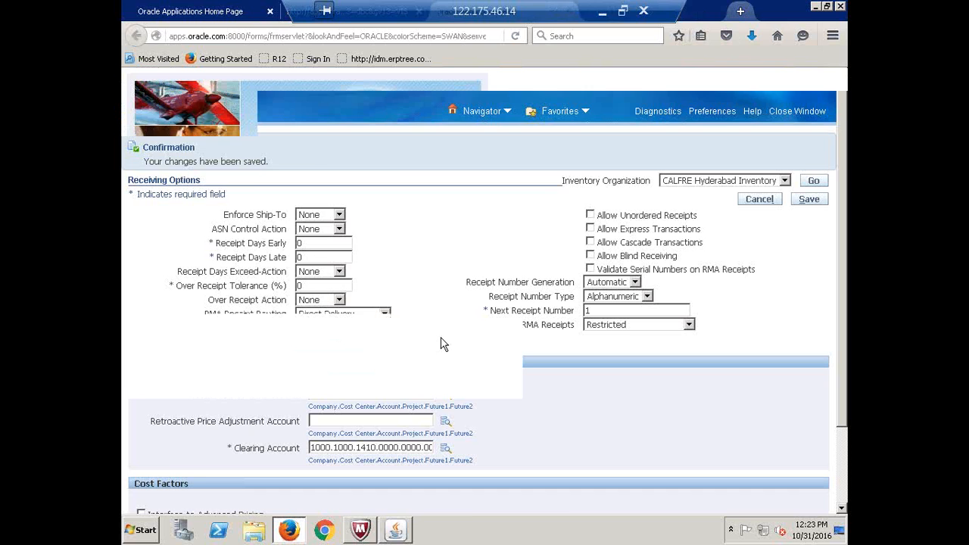
# In Recap.xlsx, enter Done in B71, B72 and B73 using AutoComplete
pyautogui.click(602, 10)
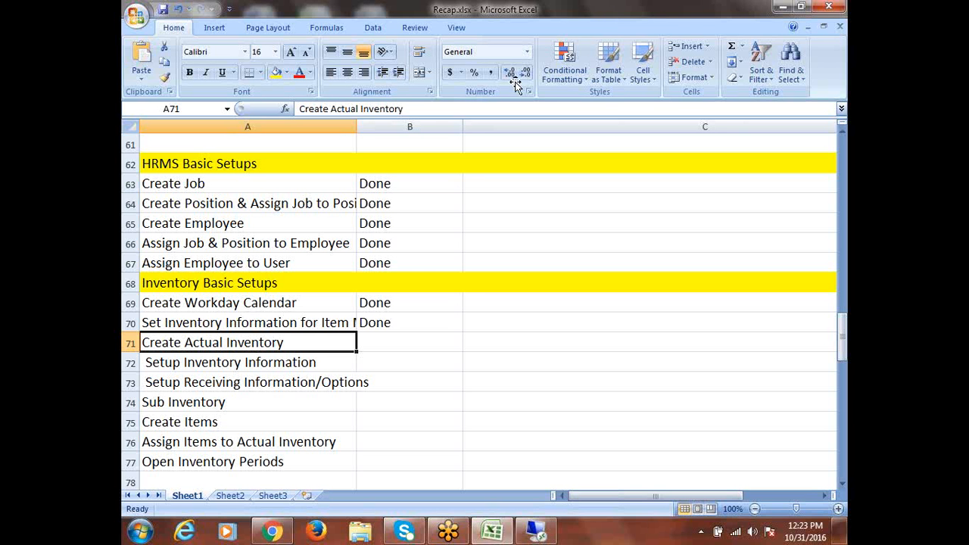
pyautogui.press('Right')
pyautogui.write('d')
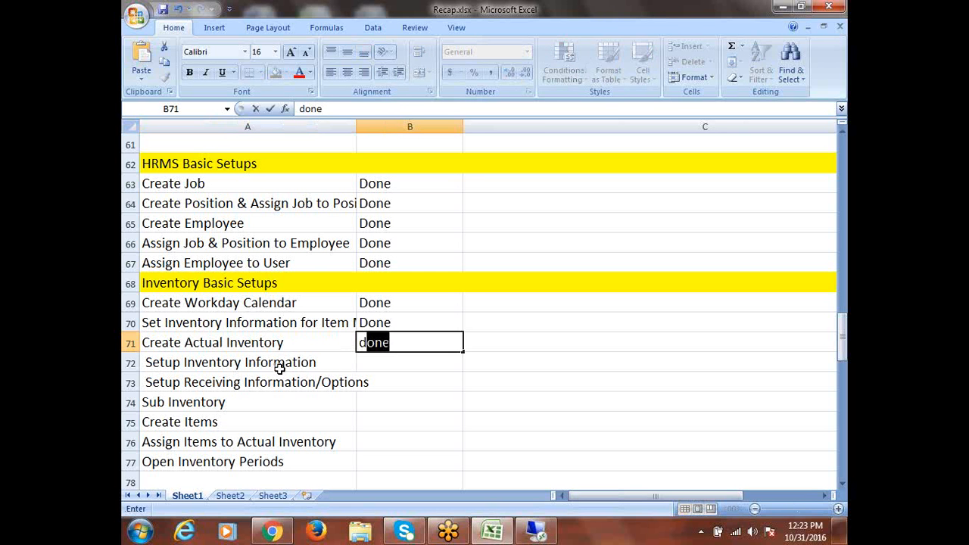
pyautogui.click(280, 367)
pyautogui.press('Right')
pyautogui.write('d')
pyautogui.click(261, 383)
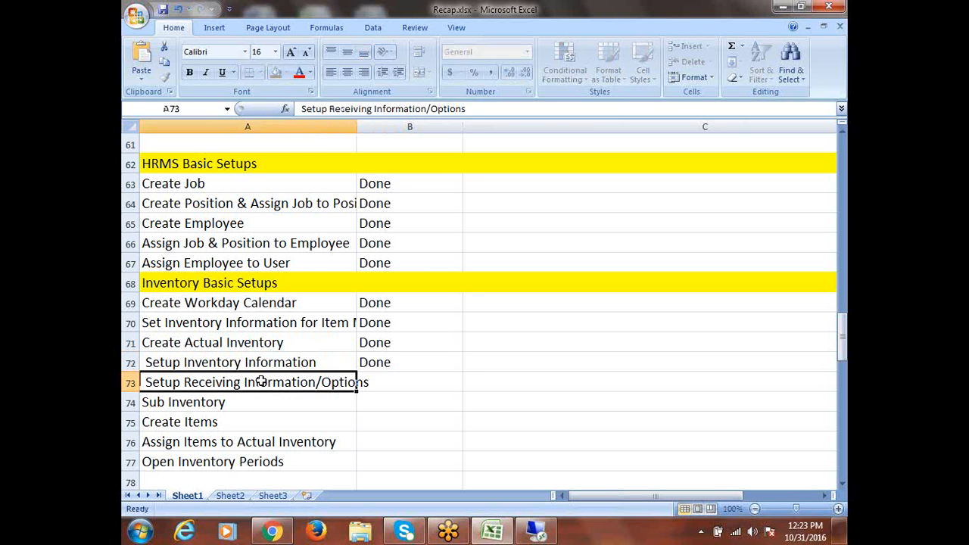
pyautogui.press('Right')
pyautogui.write('d')
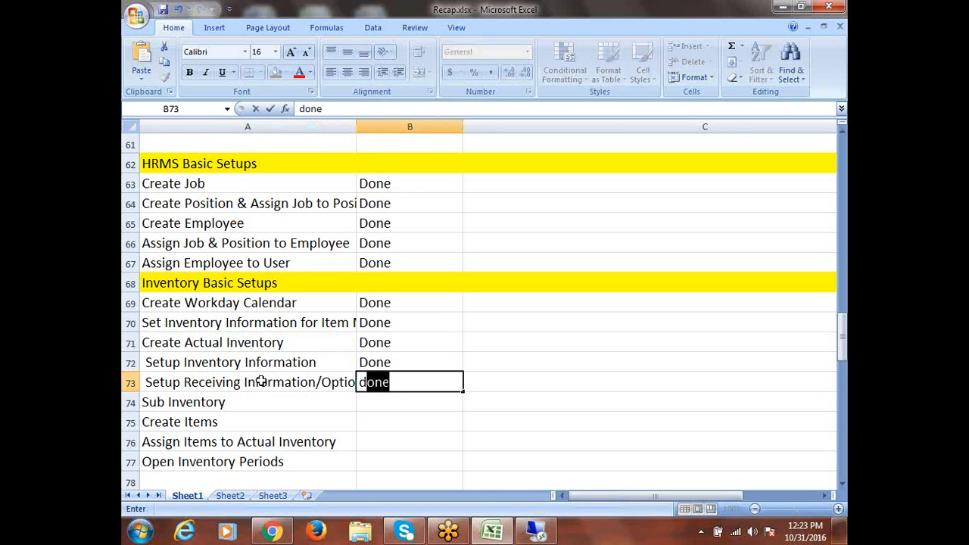
pyautogui.moveTo(250, 418); pyautogui.dragTo(247, 408)
# Review the next pending tasks: Sub Inventory, Create Items and Assign Items to Actual Inventory
pyautogui.click(224, 402)
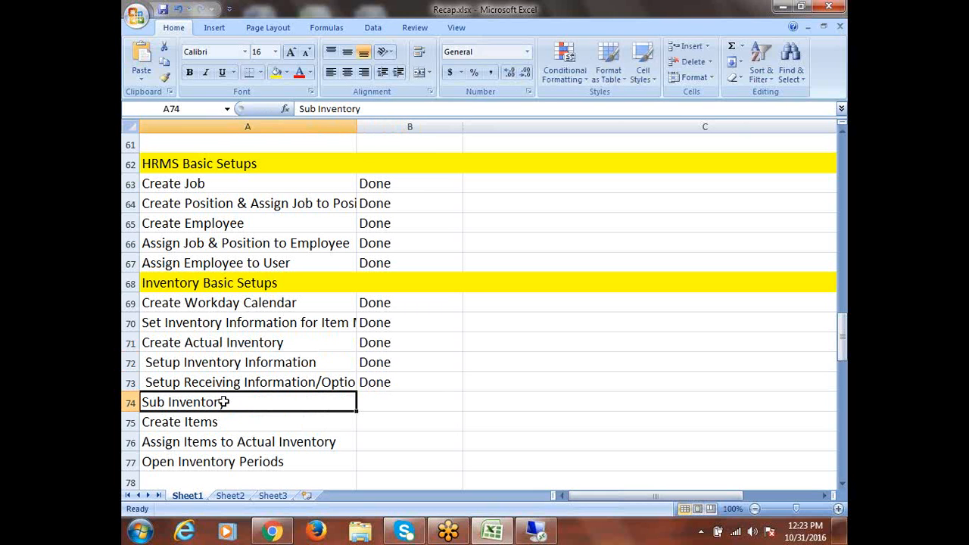
pyautogui.click(225, 422)
pyautogui.click(242, 442)
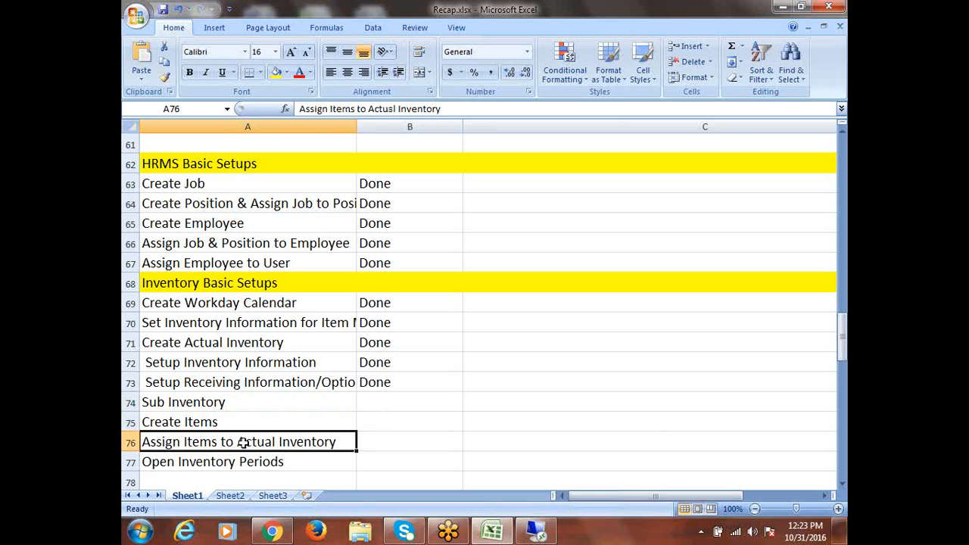
pyautogui.click(841, 484)
pyautogui.click(842, 483)
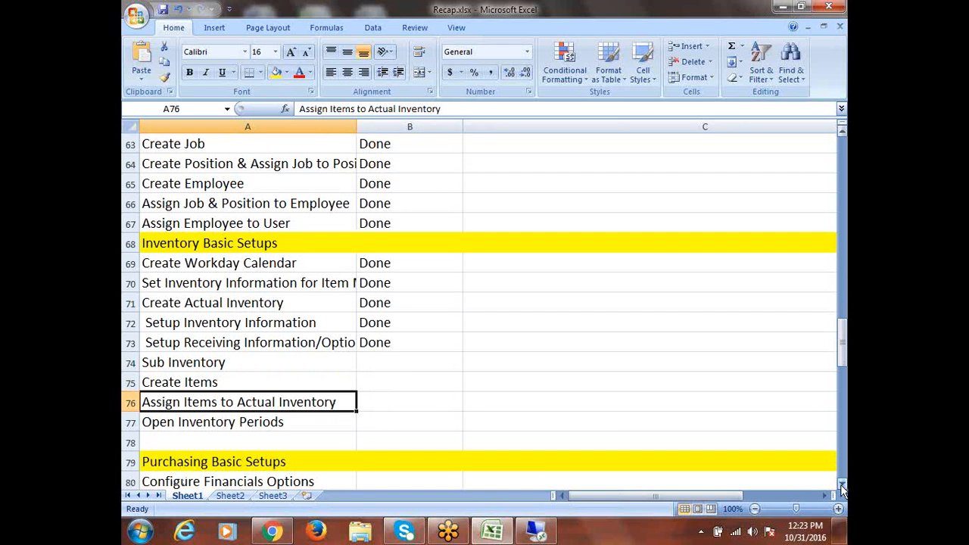
# Highlight the four remaining inventory tasks and the eight Purchasing Basic Setups tasks
pyautogui.click(264, 423)
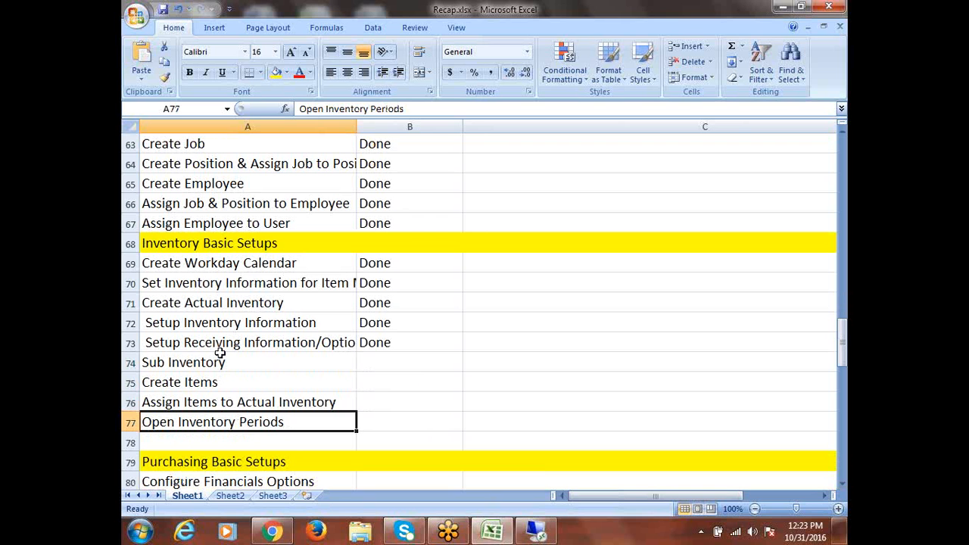
pyautogui.moveTo(199, 354); pyautogui.dragTo(388, 424)
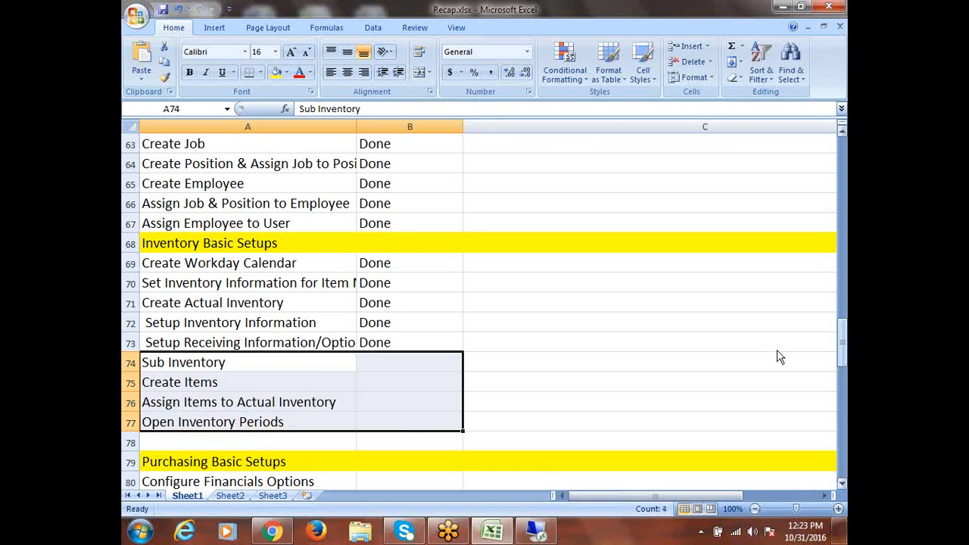
pyautogui.moveTo(843, 350); pyautogui.dragTo(844, 374)
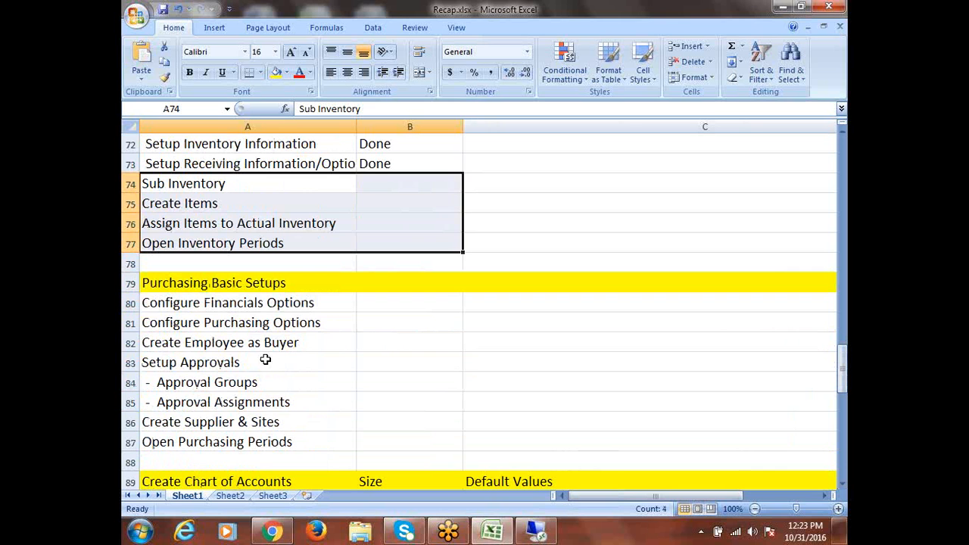
pyautogui.click(199, 304)
pyautogui.moveTo(199, 305); pyautogui.dragTo(244, 442)
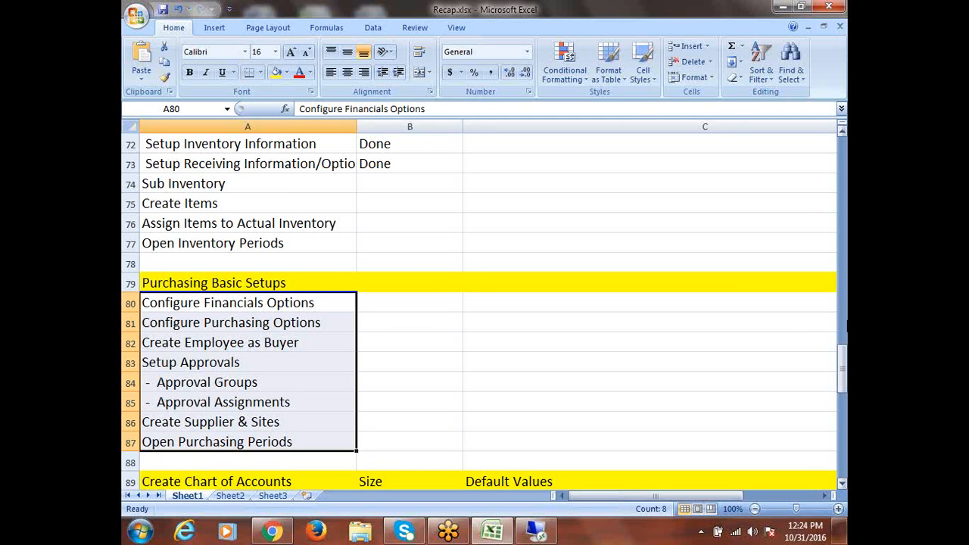
# Save Recap.xlsx and return focus to the Excel workbook
pyautogui.hotkey('ctrl', 's')
pyautogui.hotkey('alt', 'Tab')
pyautogui.click(517, 14)
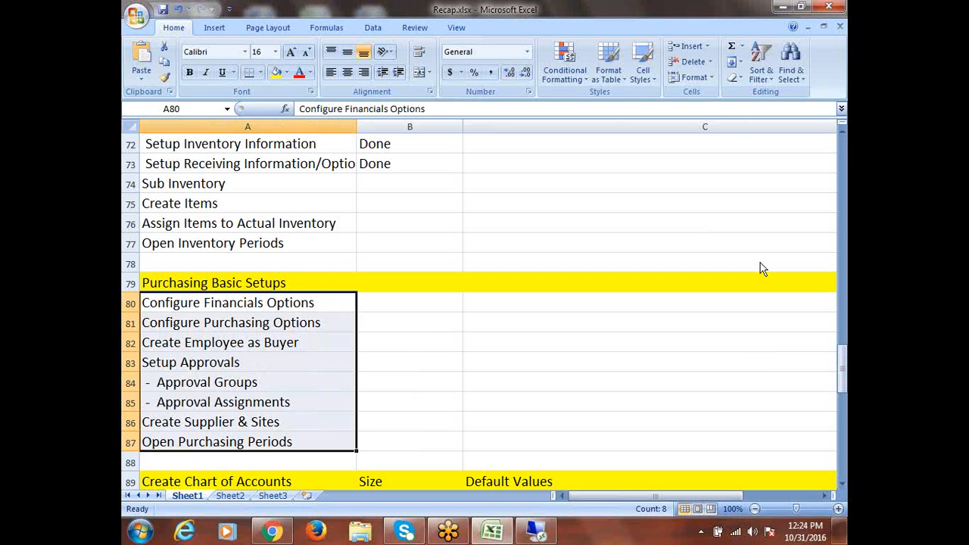